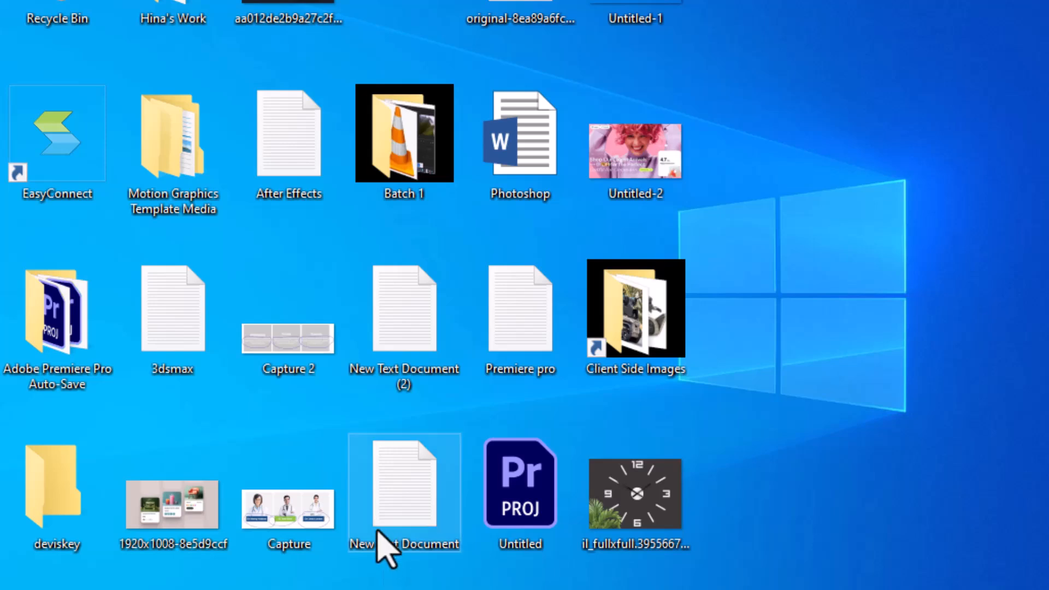
key(super+s)
click(857, 77)
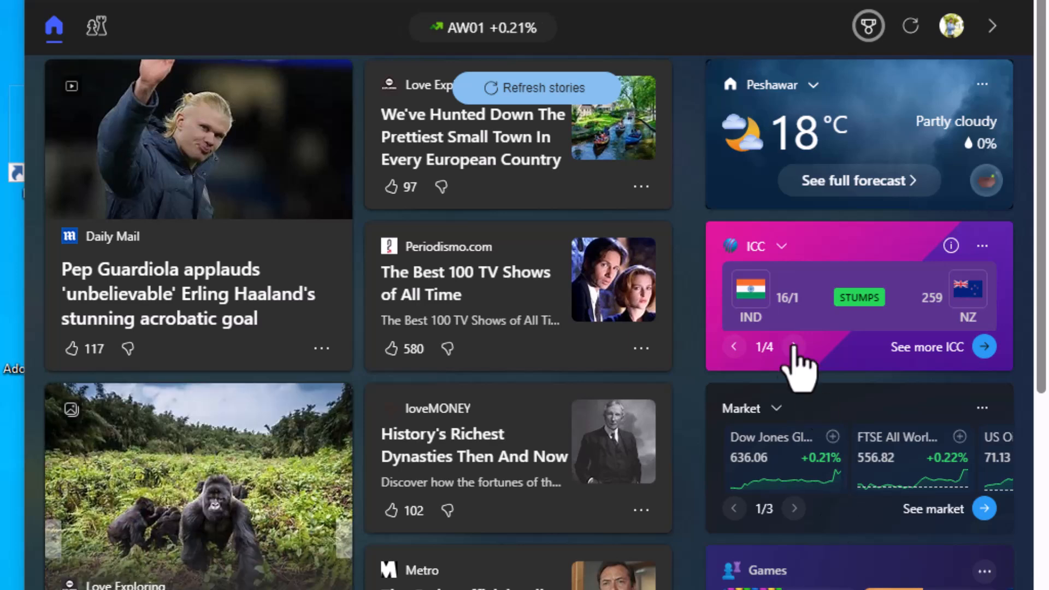
click(10, 52)
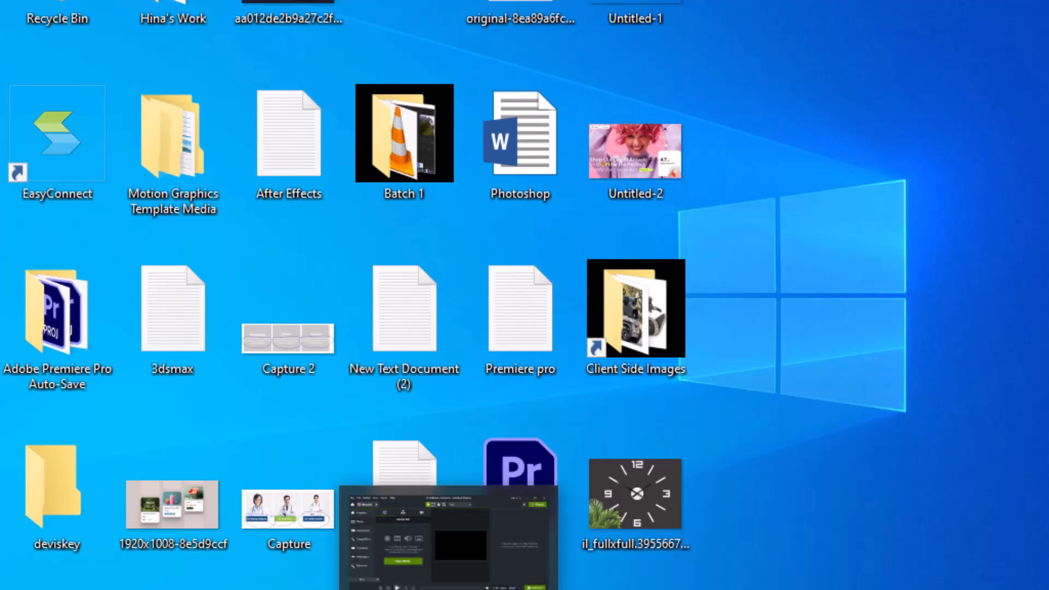
Step: Launch Adobe Premiere Pro 2024, continue with the known compatibility issues, and open the recent Batch 1 project
key(super)
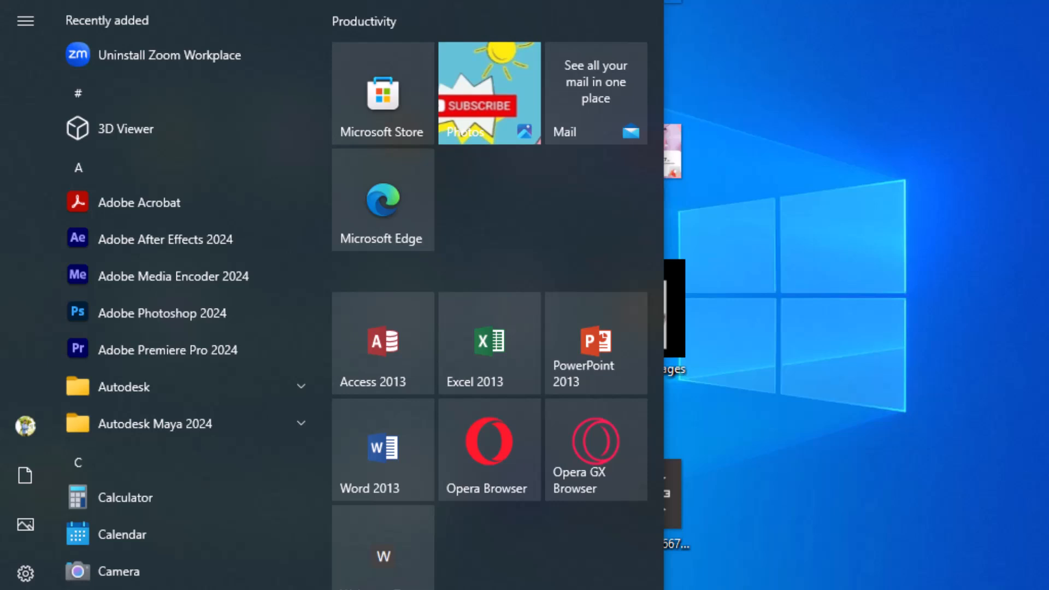
click(217, 354)
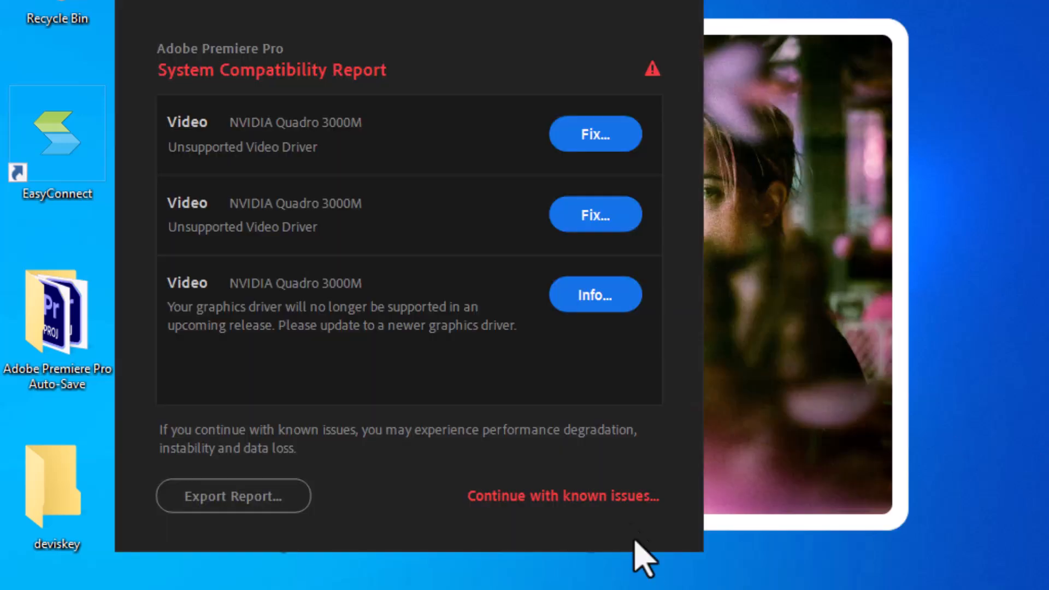
click(564, 505)
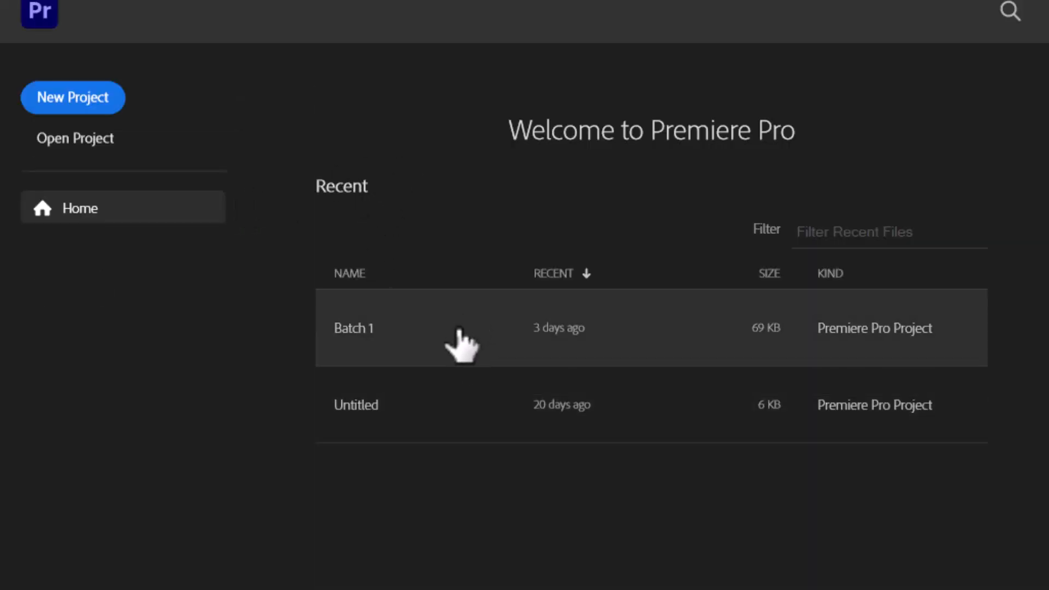
click(460, 344)
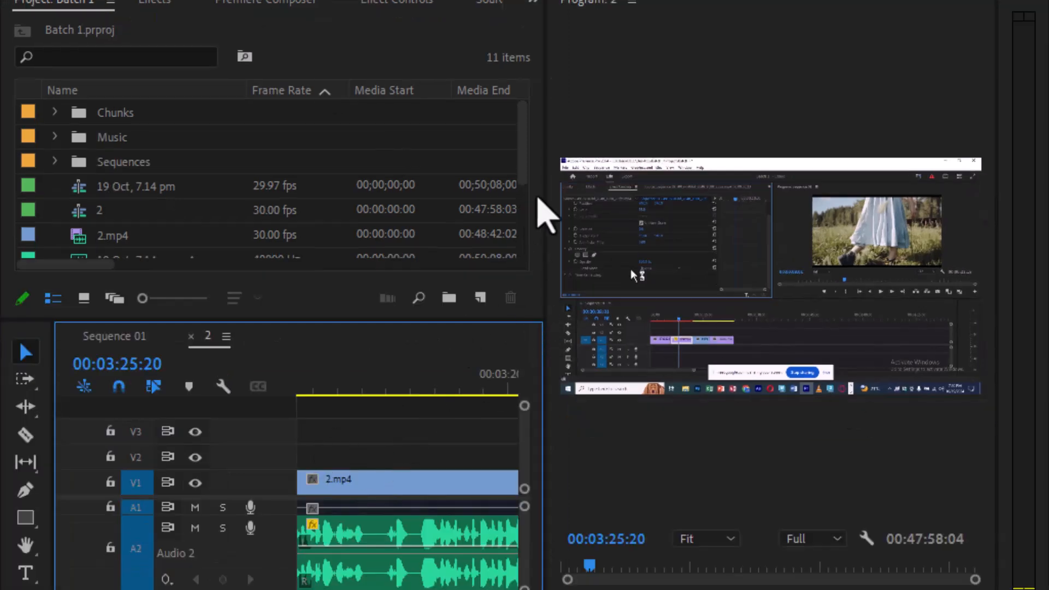
Step: Delete sequences 19 Oct, 7.14 pm and 2, plus the files 2.mp4 and 19 Oct, 7.14 pm.m4a, from the project
key(minus)
key(minus)
key(minus)
key(minus)
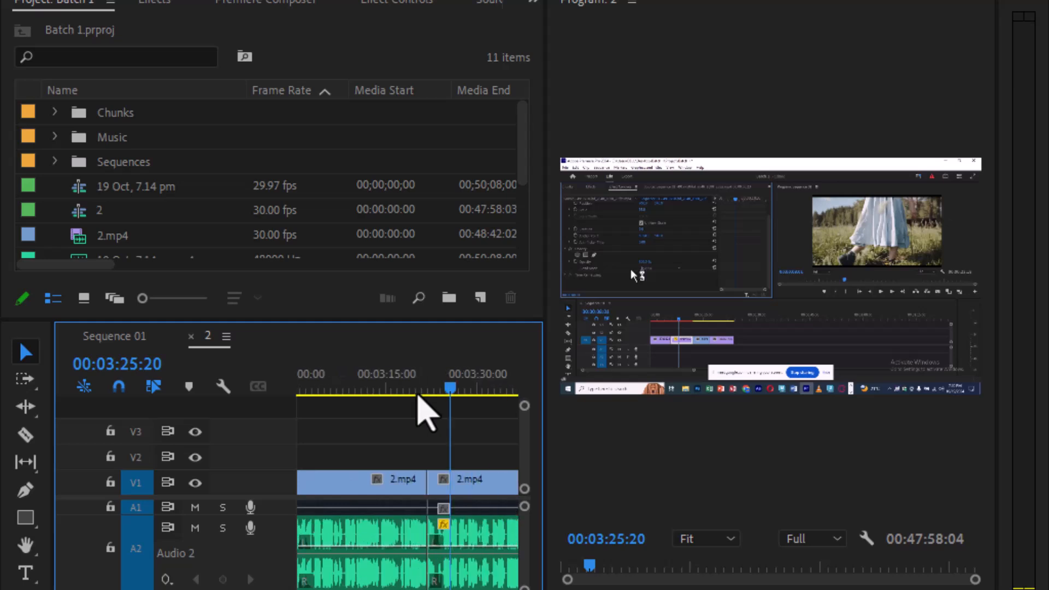
key(minus)
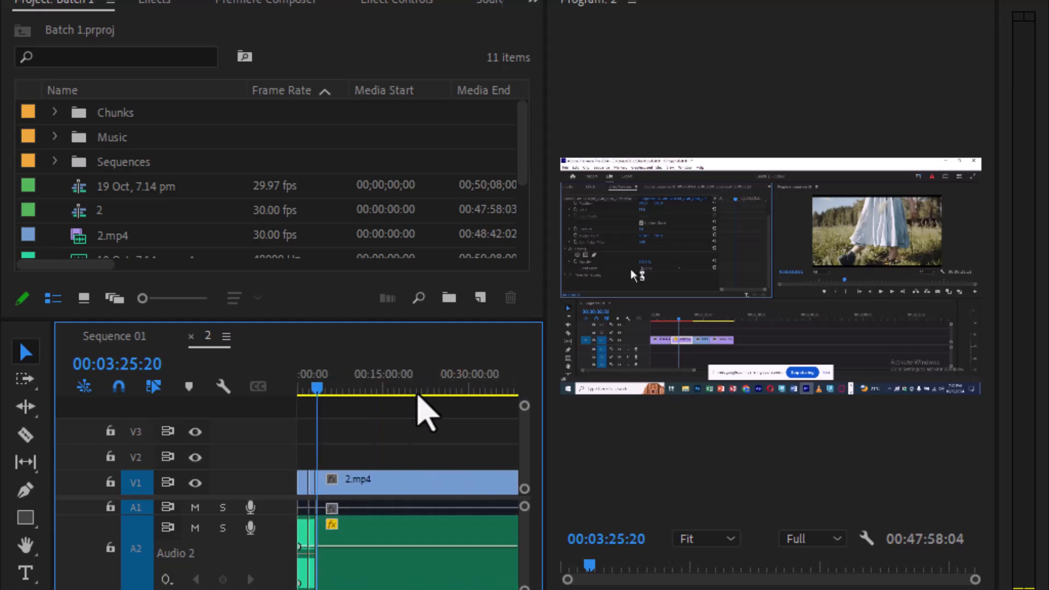
click(163, 194)
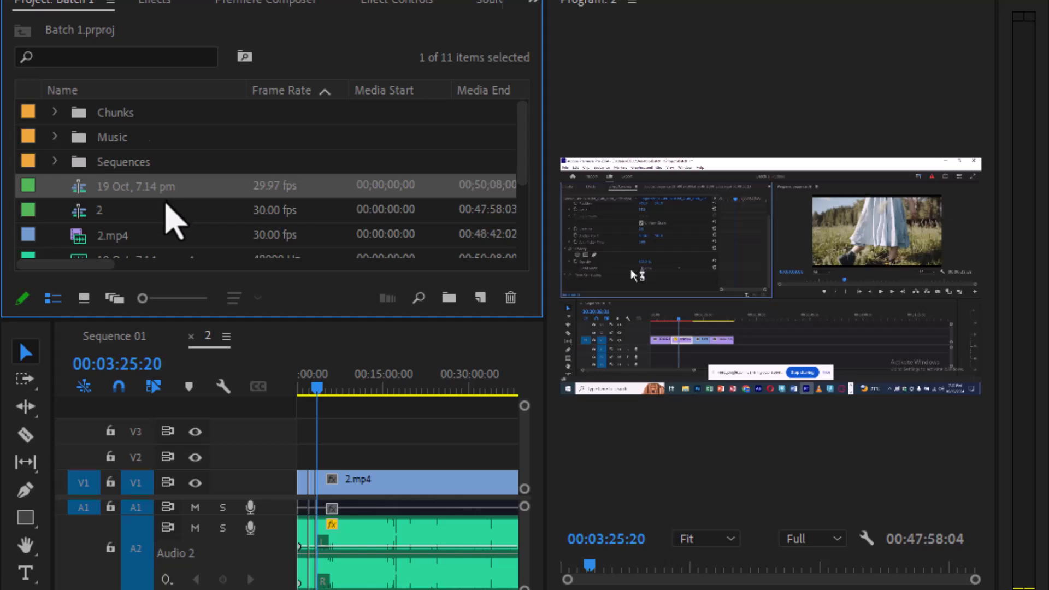
scroll(166, 201, down, 1)
shift+click(125, 186)
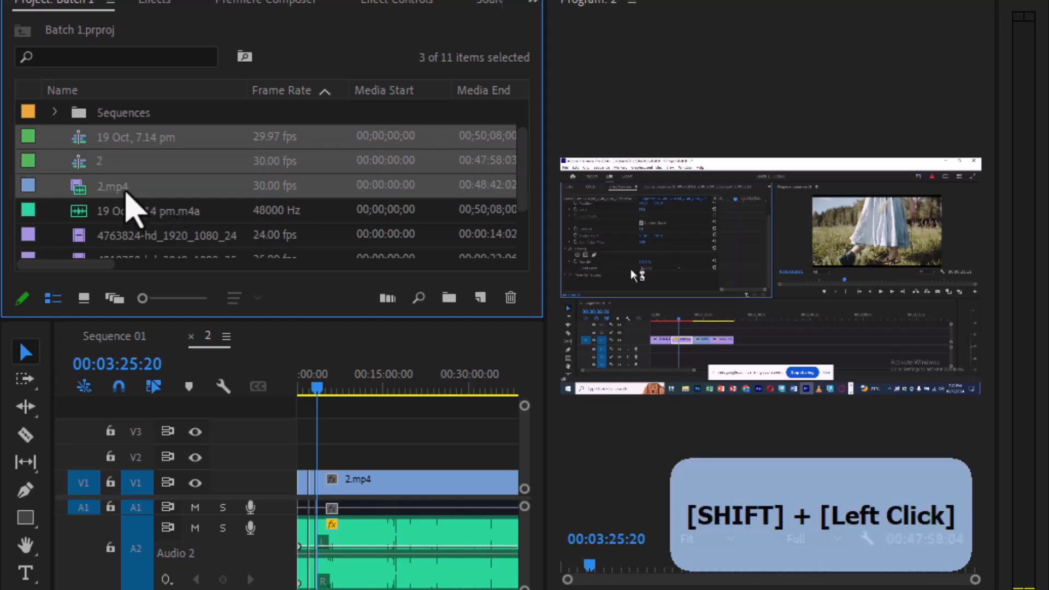
ctrl+click(133, 210)
scroll(327, 241, down, 2)
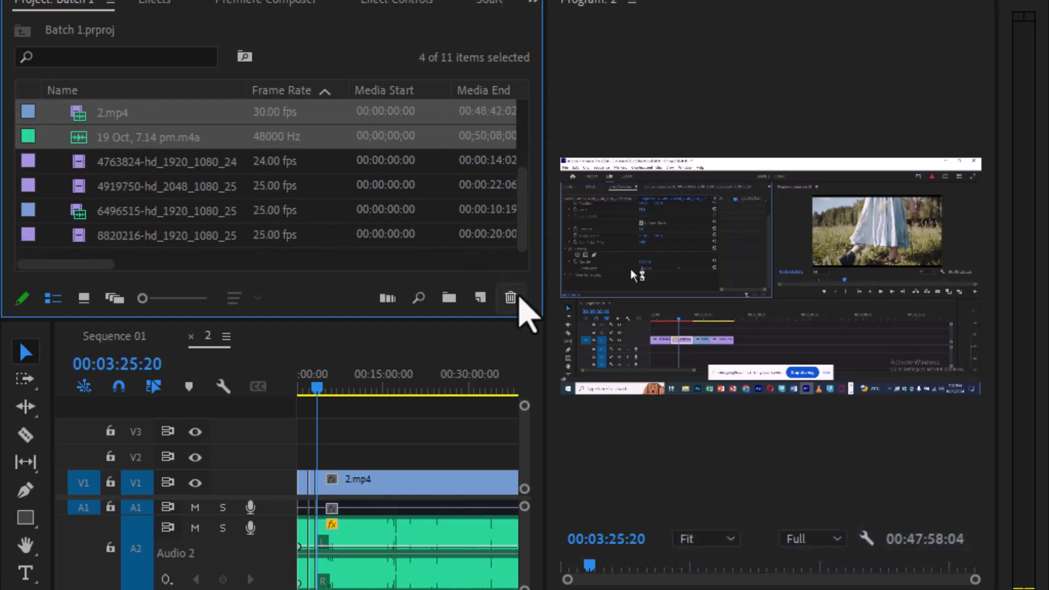
click(510, 297)
Step: Play the first seconds of Sequence 01 and widen the program monitor to enlarge the preview
key(Home)
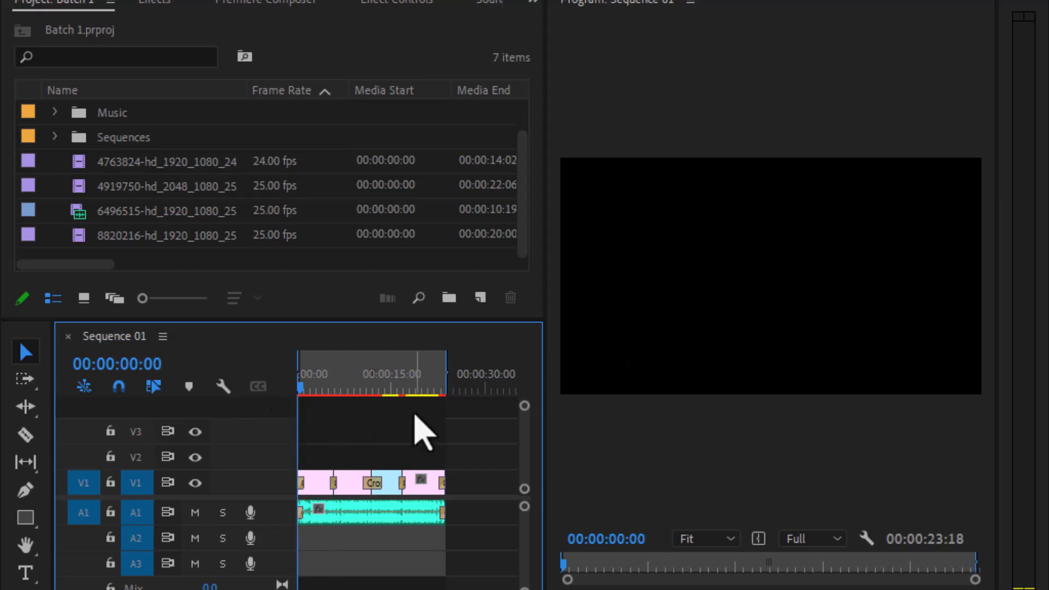
key(space)
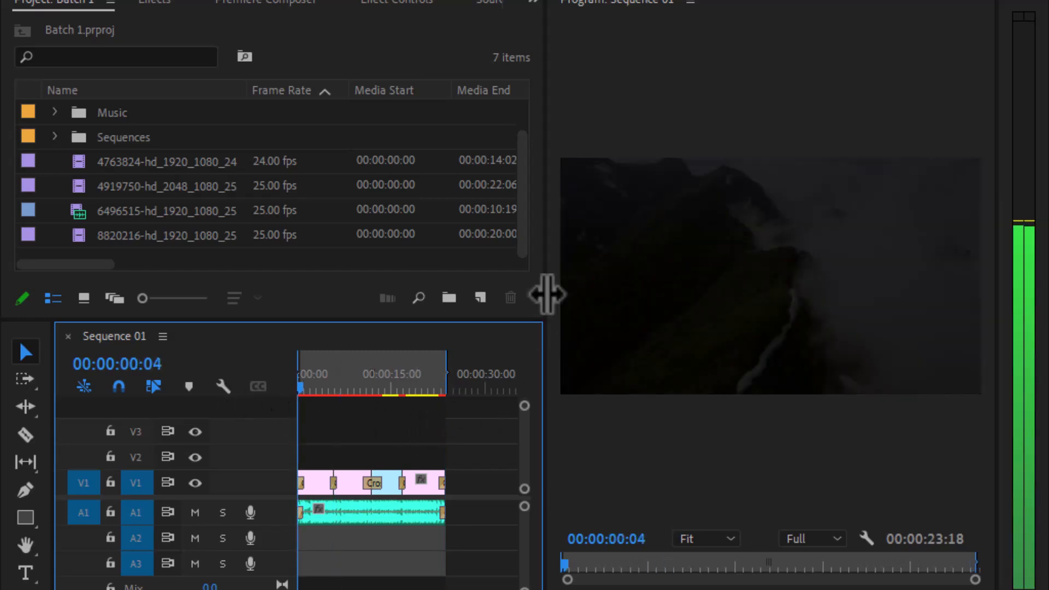
drag(530, 295, 494, 293)
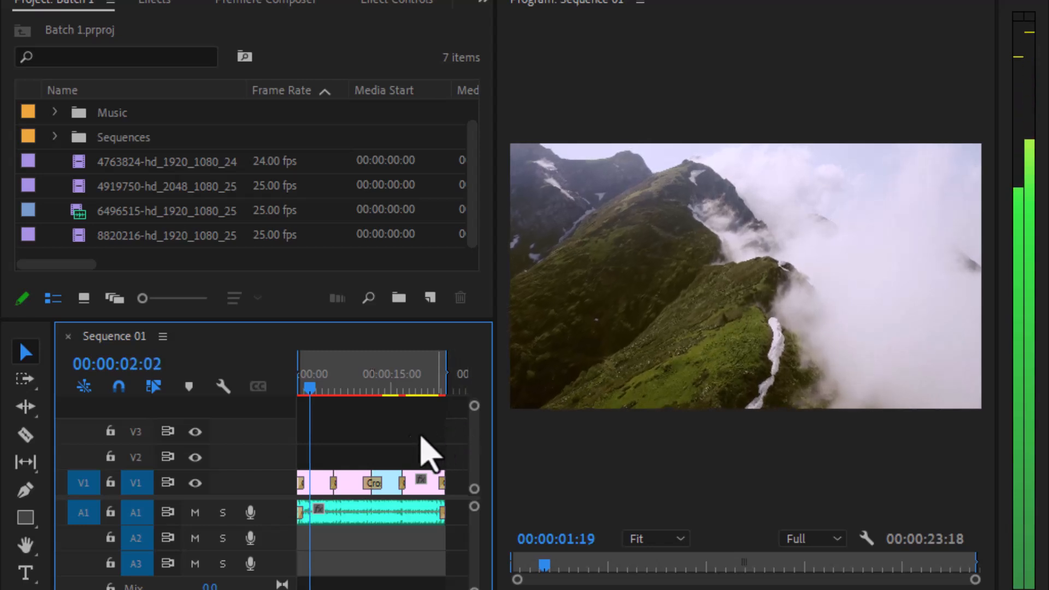
key(space)
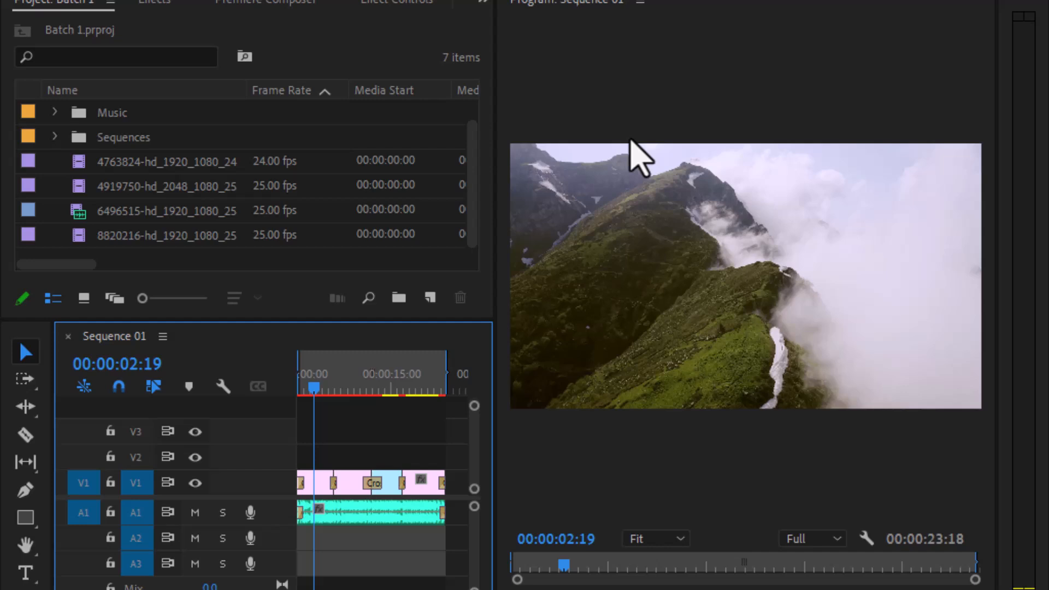
Step: Inspect the opening transitions of Sequence 01 and play the sequence from its start to near its end
key(Home)
key(=)
key(=)
key(=)
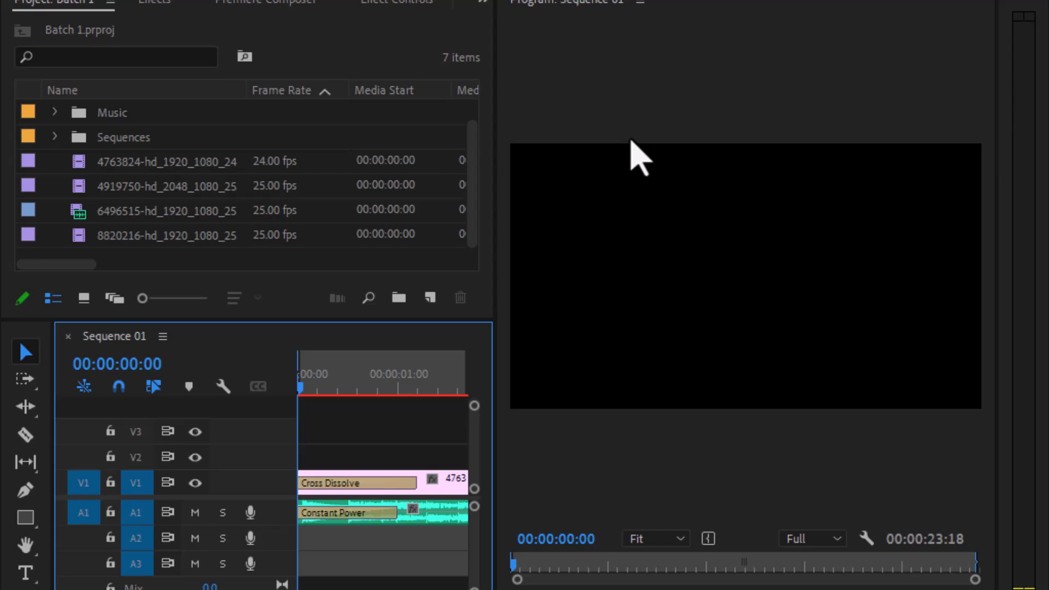
key(minus)
key(minus)
key(minus)
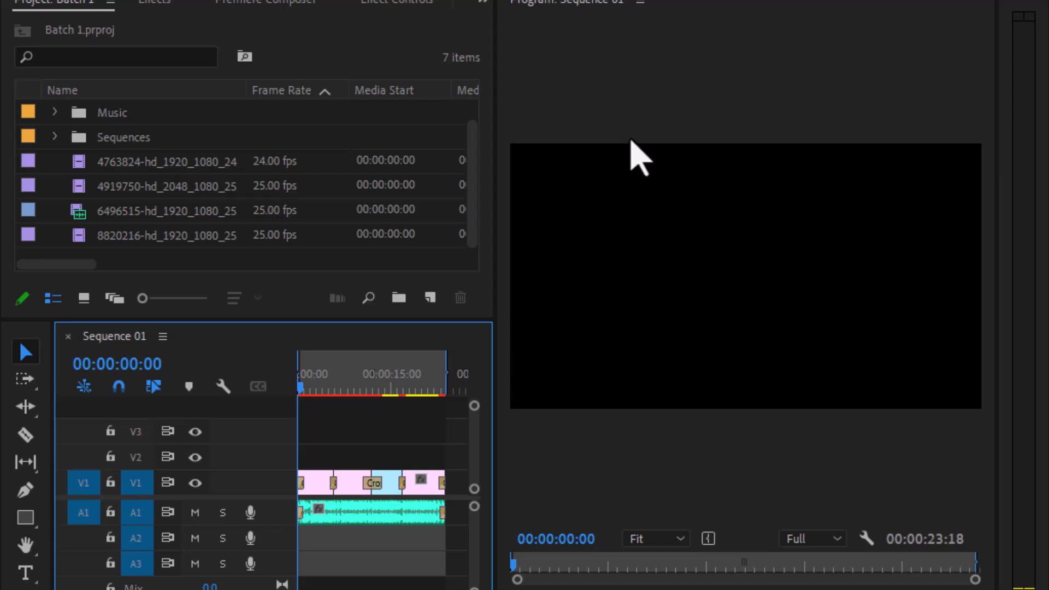
key(=)
key(space)
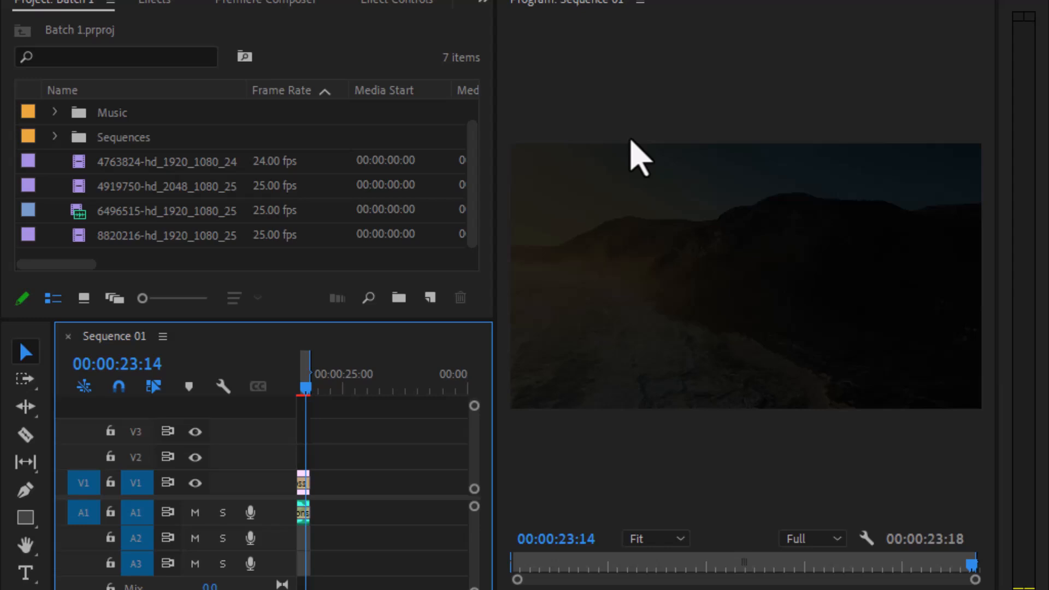
key(minus)
key(equal)
key(minus)
key(minus)
key(minus)
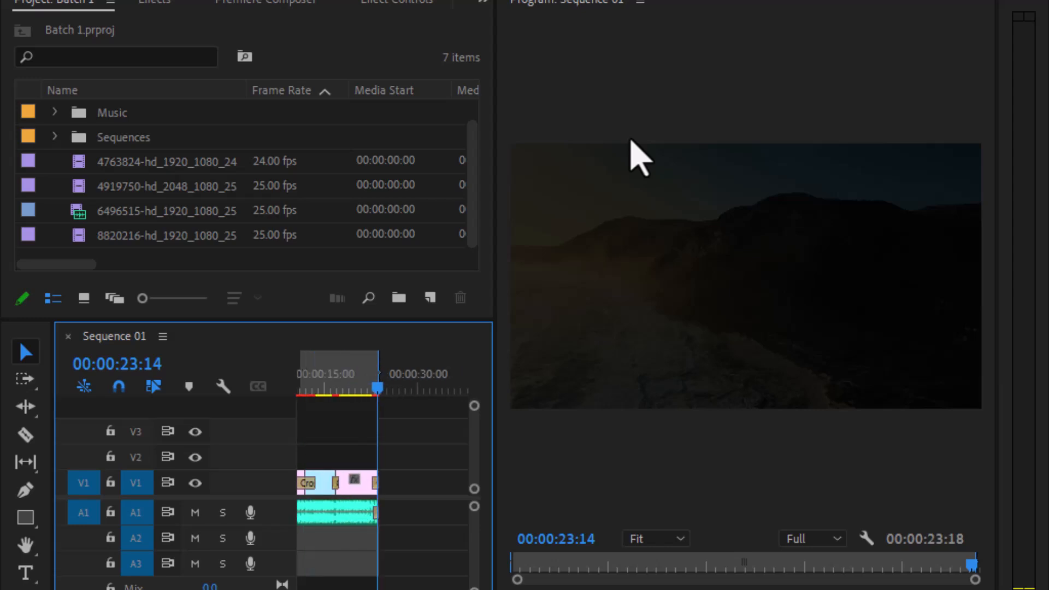
key(minus)
key(minus)
key(equal)
key(equal)
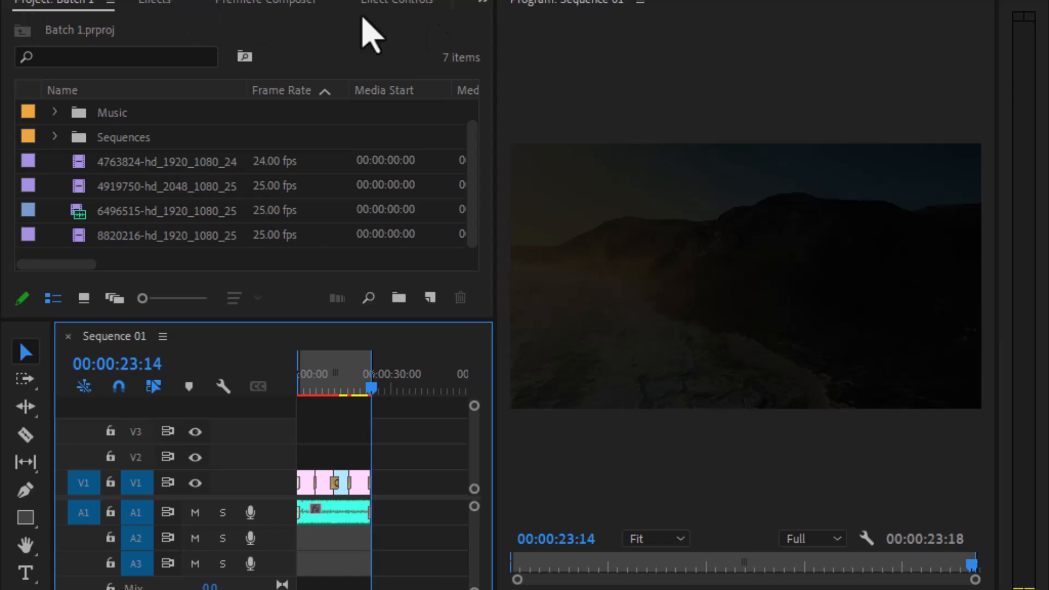
Step: Look through Effects, Effect Controls and Premiere Composer, and return the playhead to the start of Sequence 01
click(159, 4)
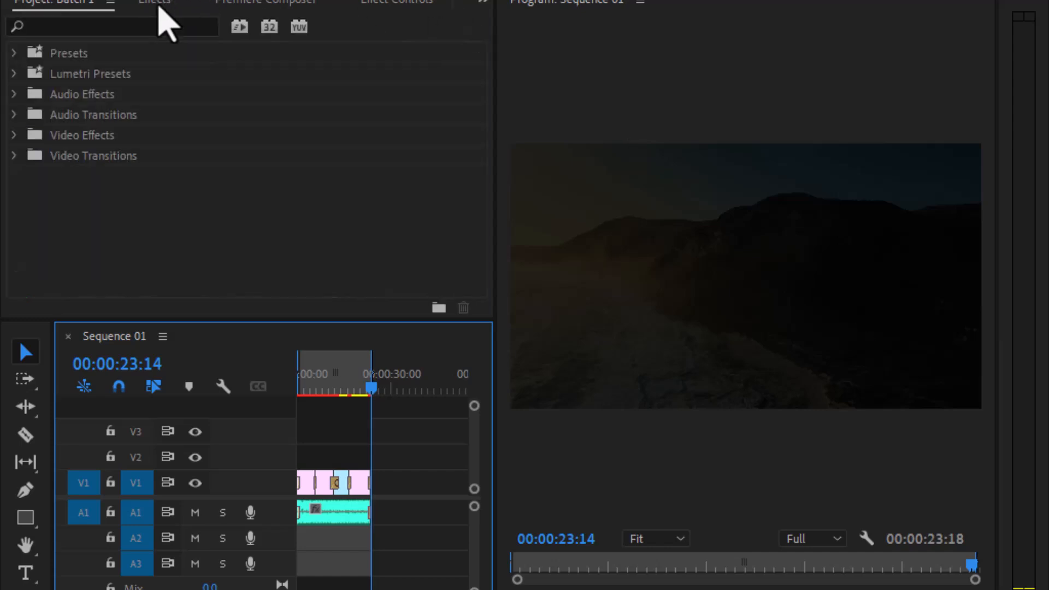
click(401, 6)
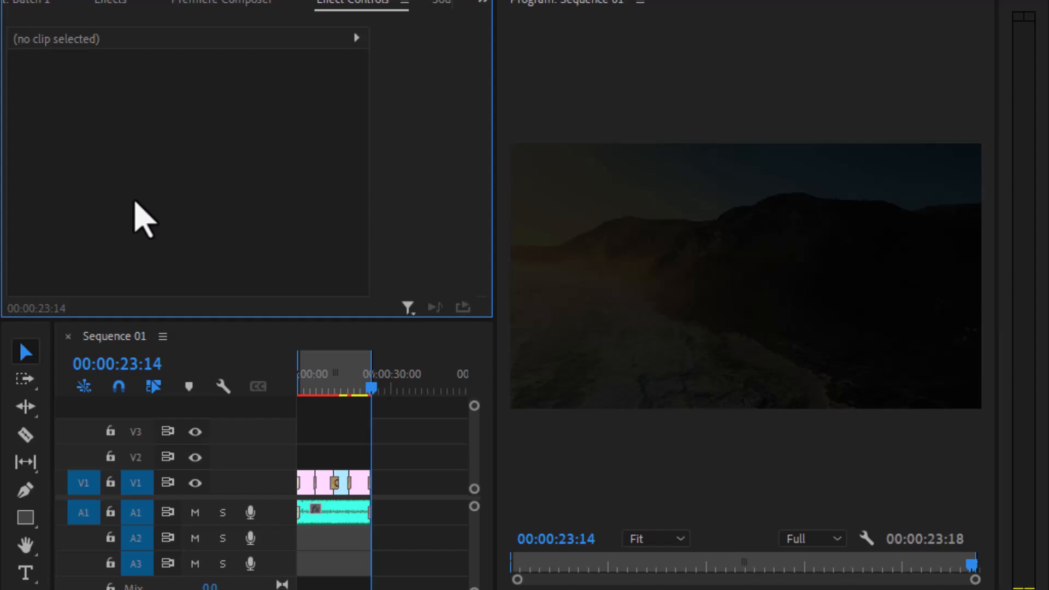
drag(371, 382, 197, 386)
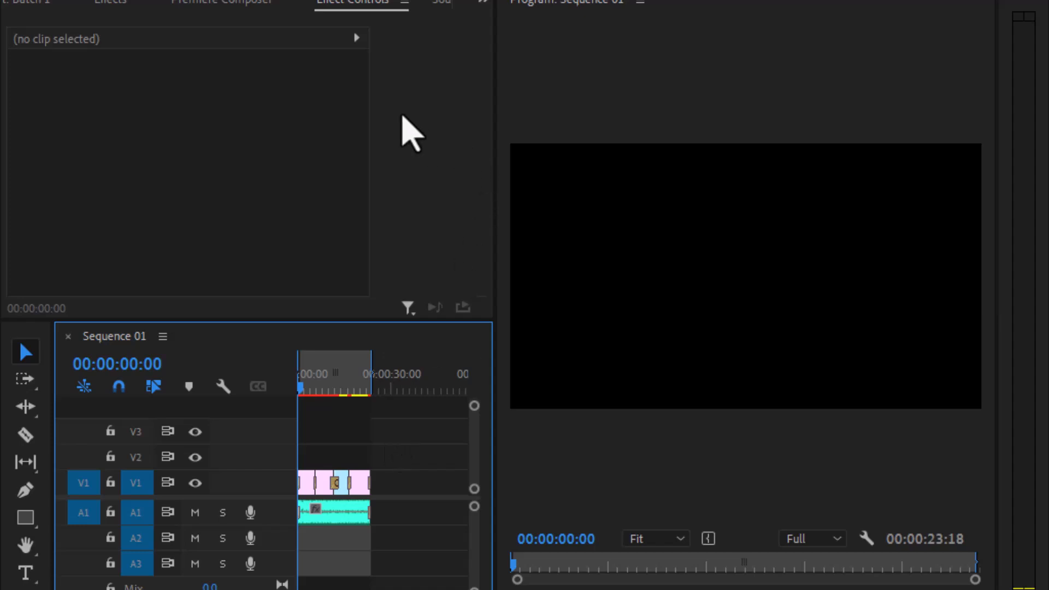
click(225, 9)
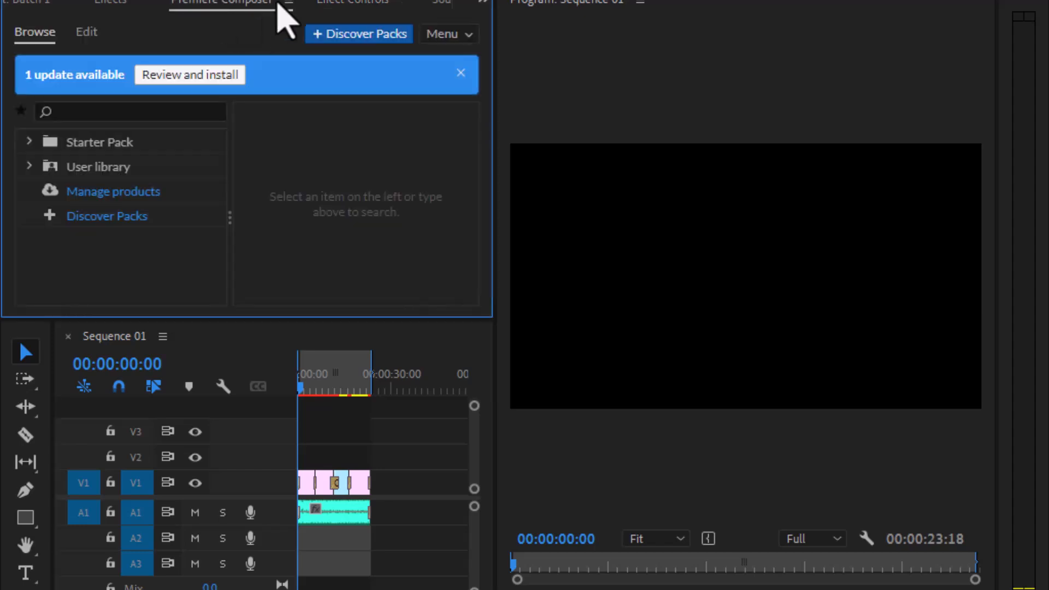
click(289, 3)
click(365, 6)
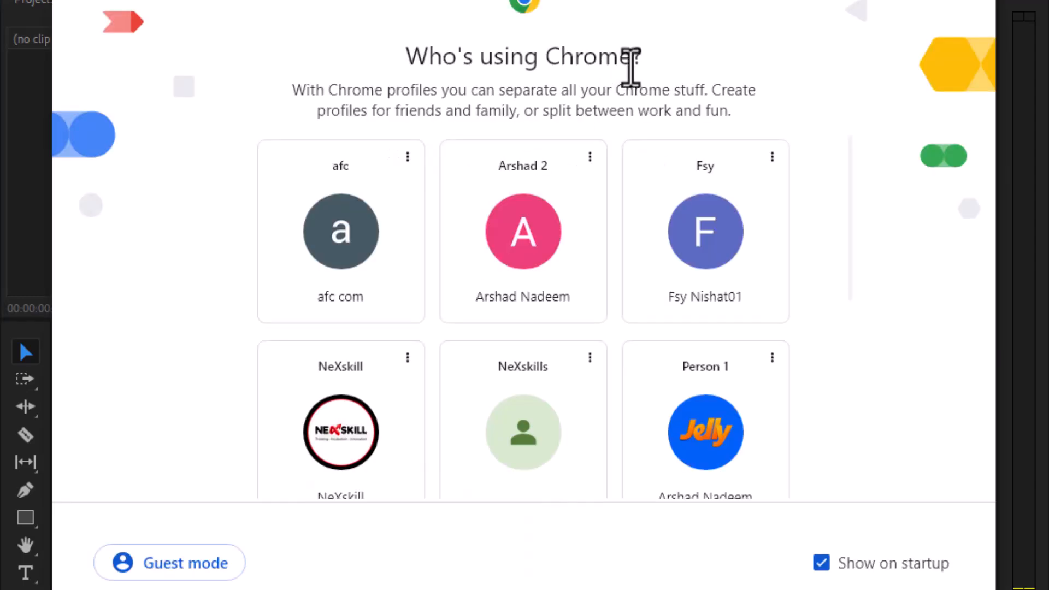
Step: Switch to Chrome with the NeXskill profile and find the Images Bazaar website through a Google search for "image bazar"
scroll(732, 401, down, 2)
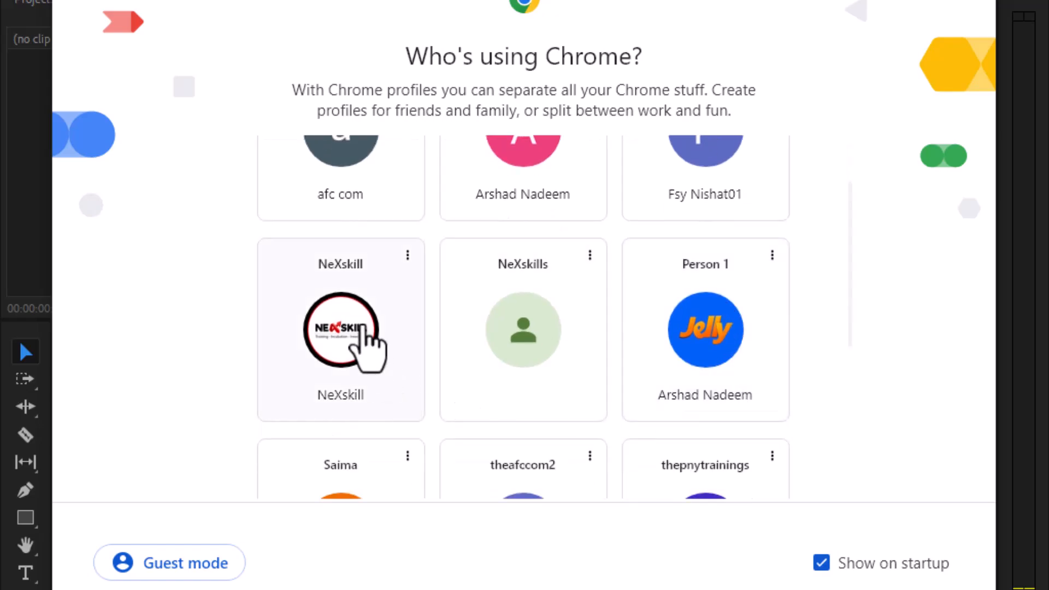
click(362, 327)
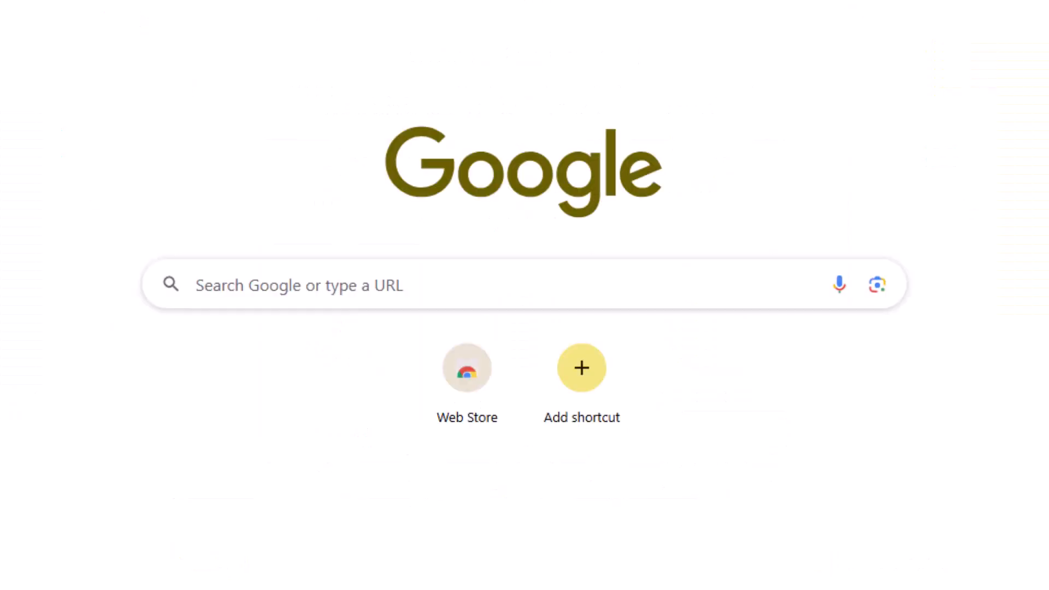
click(382, 1)
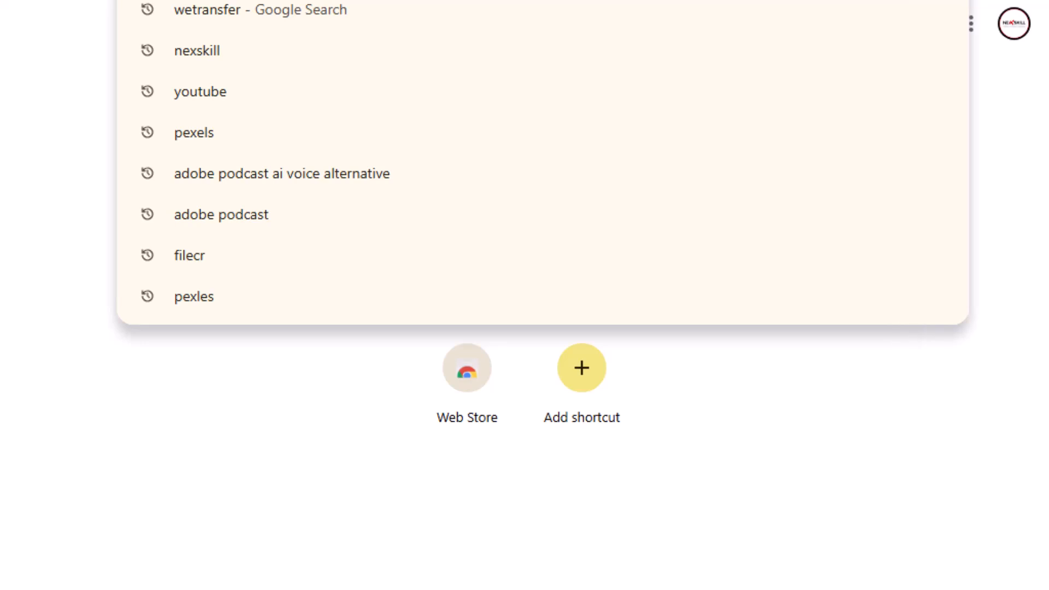
text(])
key(BackSpace)
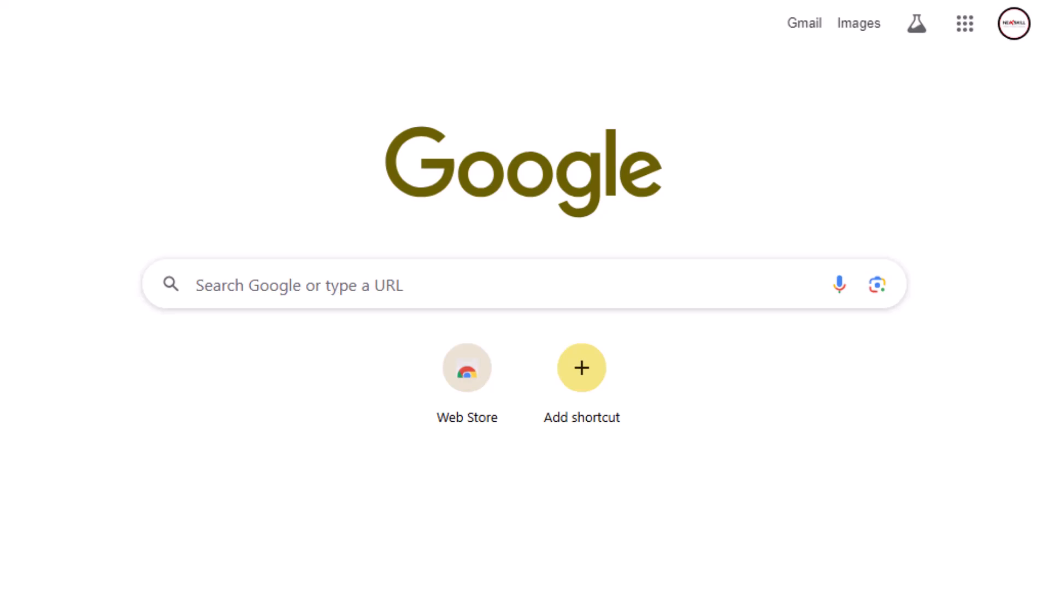
text(image bazar)
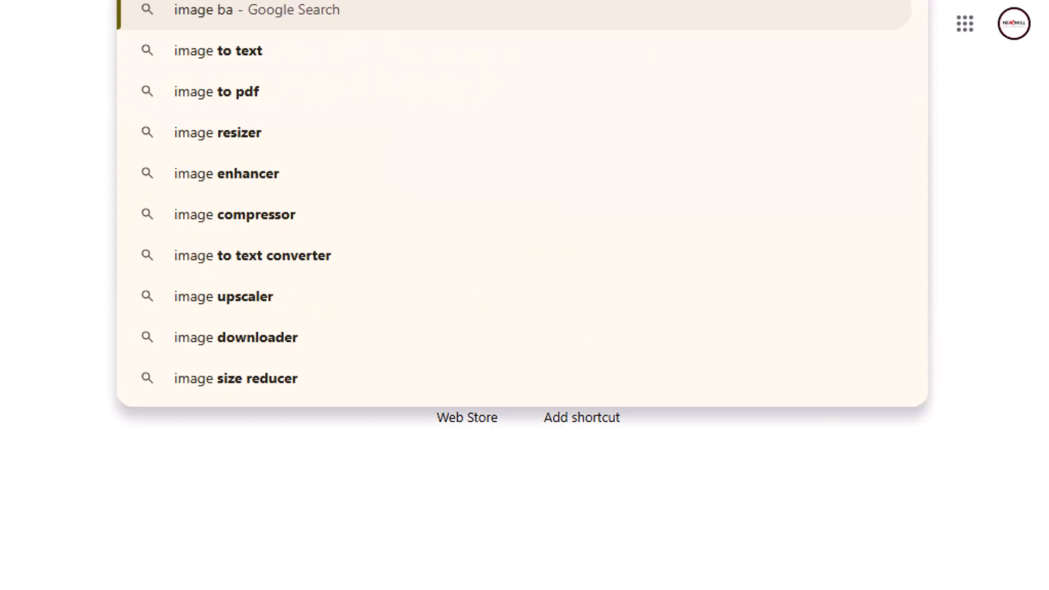
key(Return)
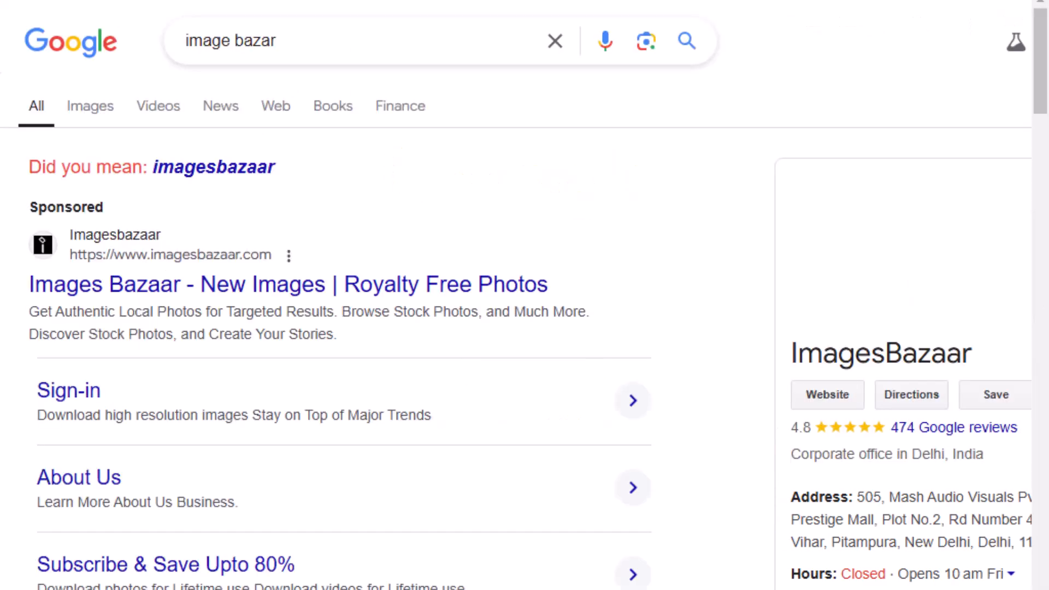
click(239, 296)
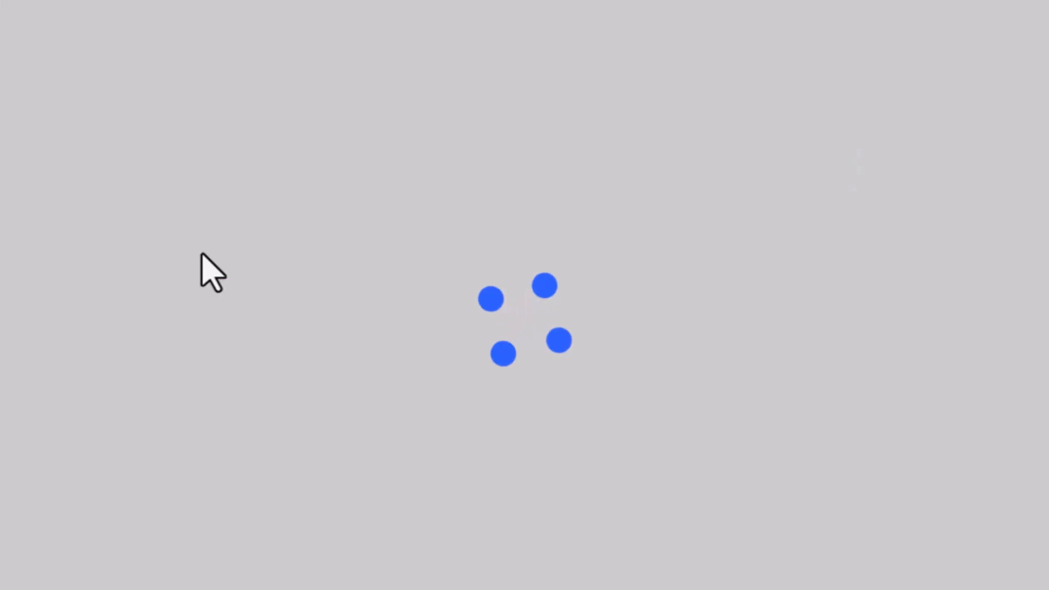
Step: Examine the Popular Collections of stock photos on the Images Bazaar home page
scroll(248, 259, down, 4)
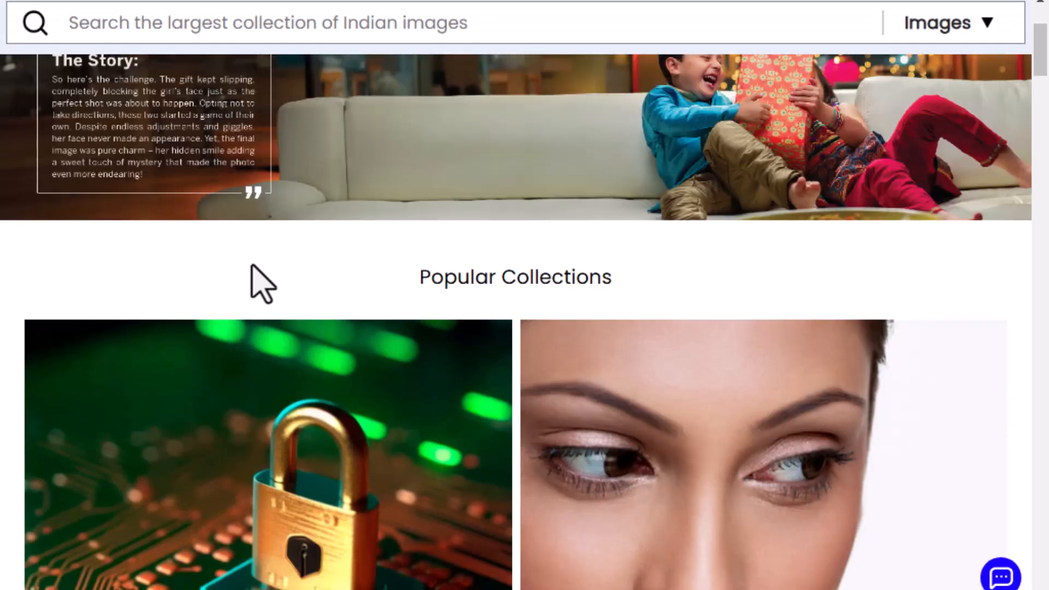
scroll(252, 267, down, 4)
scroll(253, 273, down, 5)
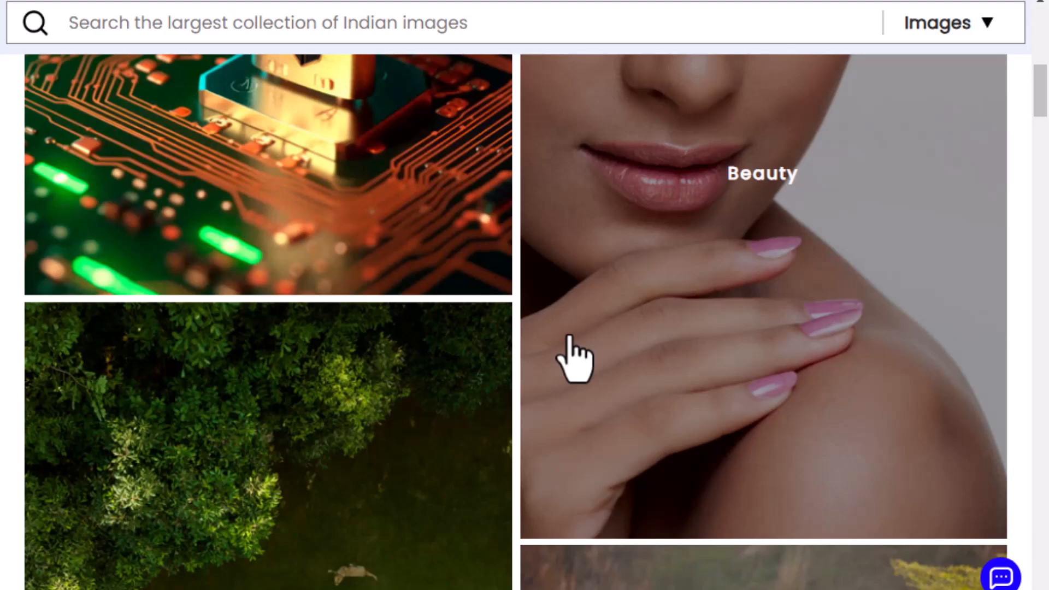
scroll(1006, 445, down, 15)
scroll(754, 393, down, 15)
scroll(357, 298, down, 15)
scroll(533, 487, down, 6)
scroll(522, 470, up, 5)
scroll(328, 129, up, 10)
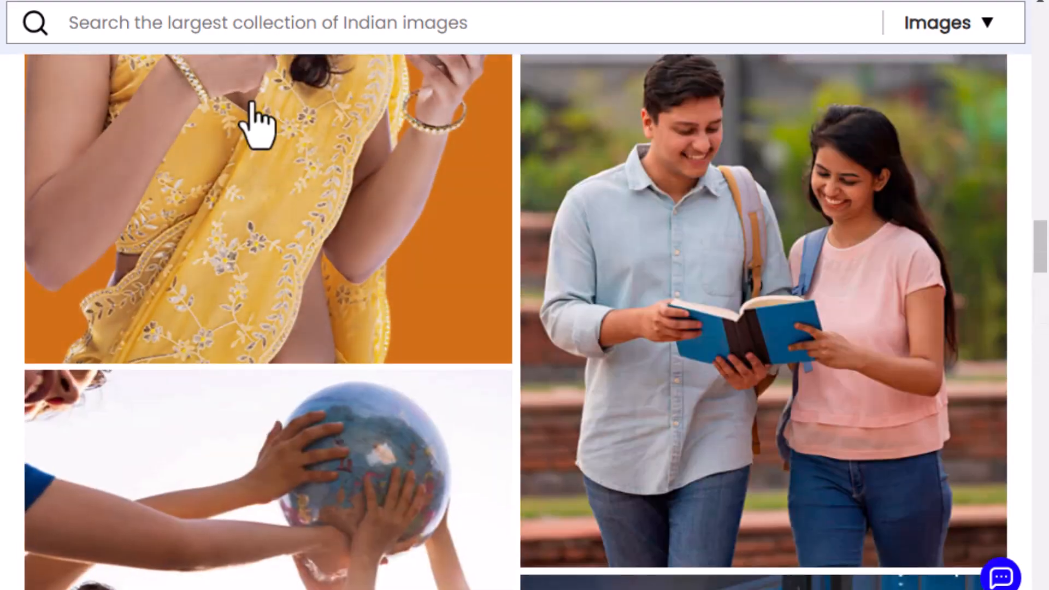
Step: Leave Images Bazaar, search Google for "pexels" and open the Pexels website
scroll(256, 126, up, 4)
scroll(257, 129, down, 10)
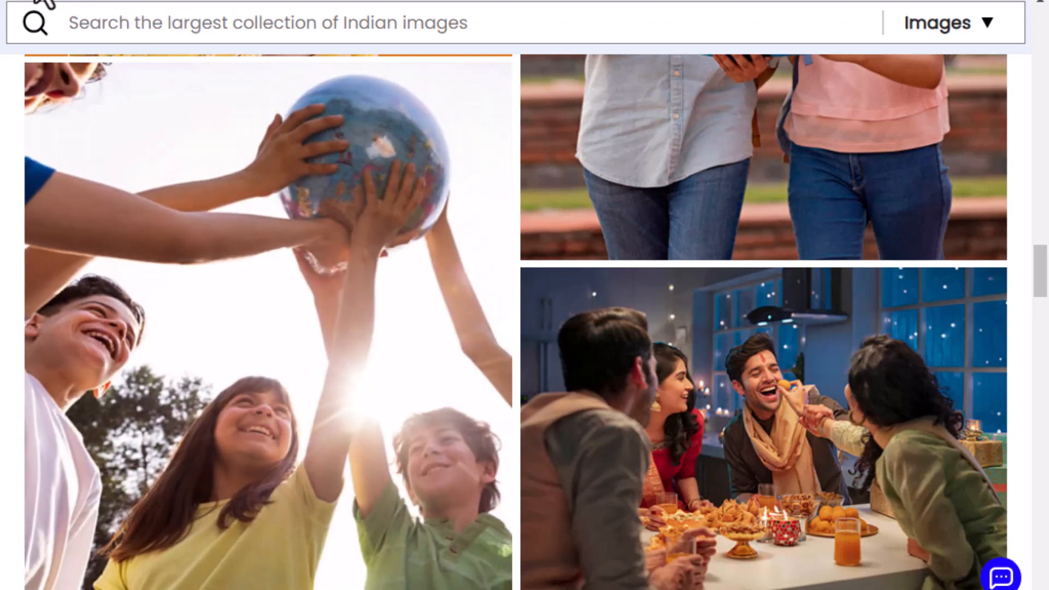
click(31, 0)
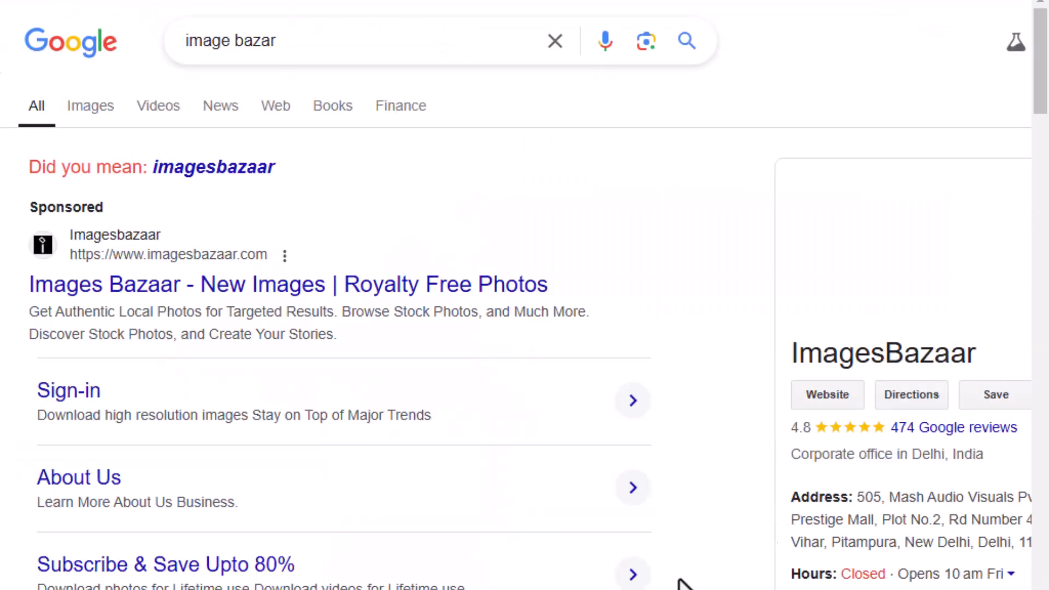
click(32, 1)
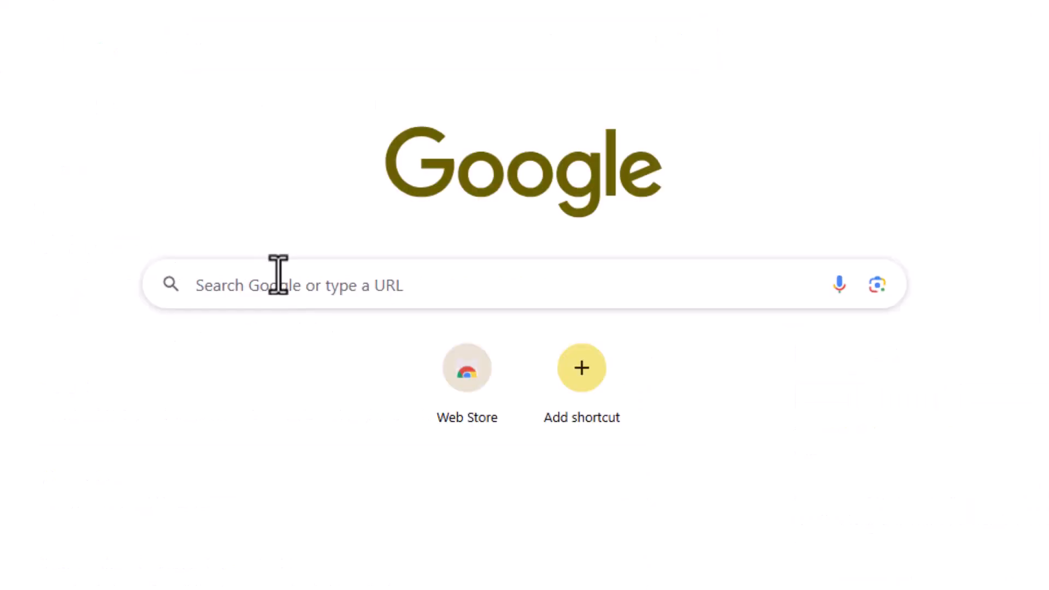
click(333, 277)
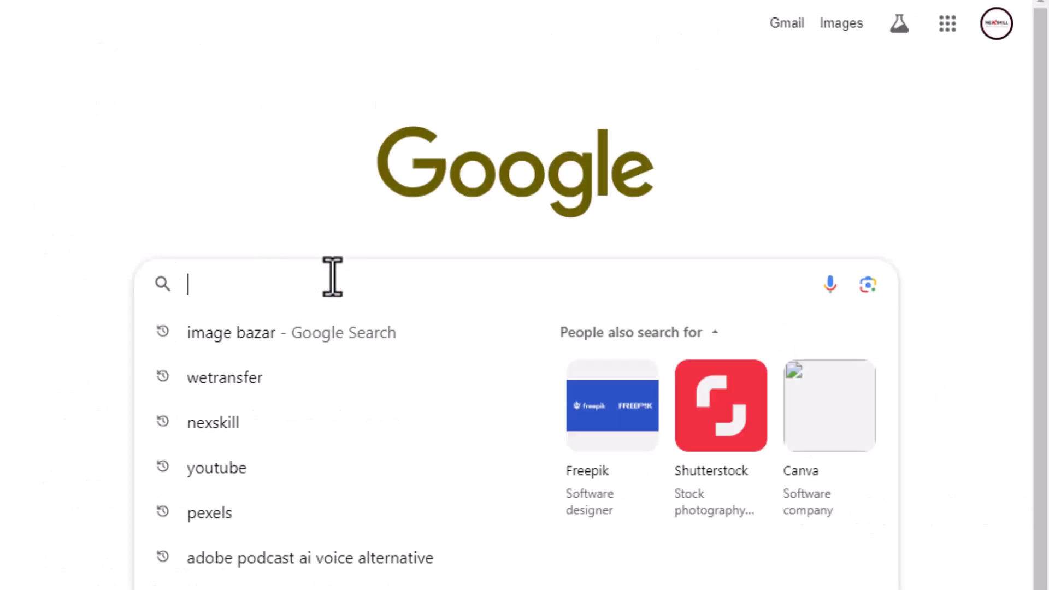
click(253, 227)
click(244, 297)
text(pexel)
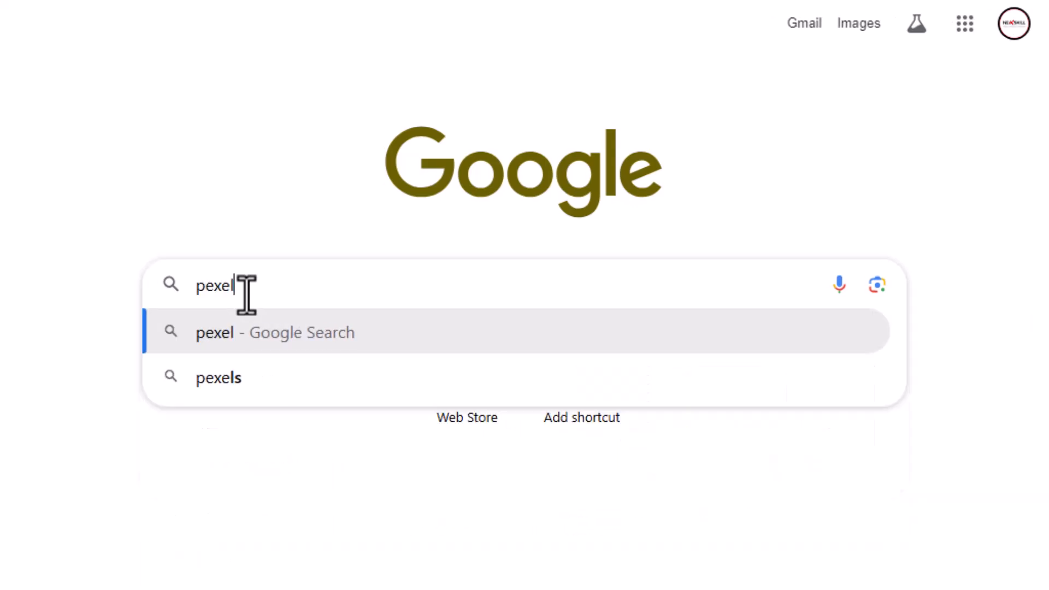
text(s)
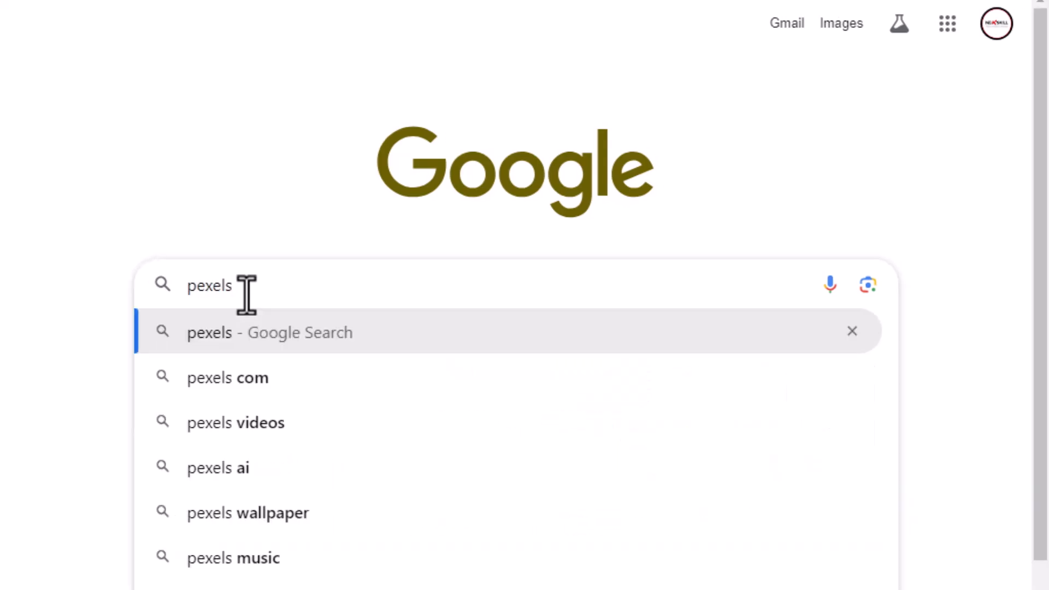
key(Return)
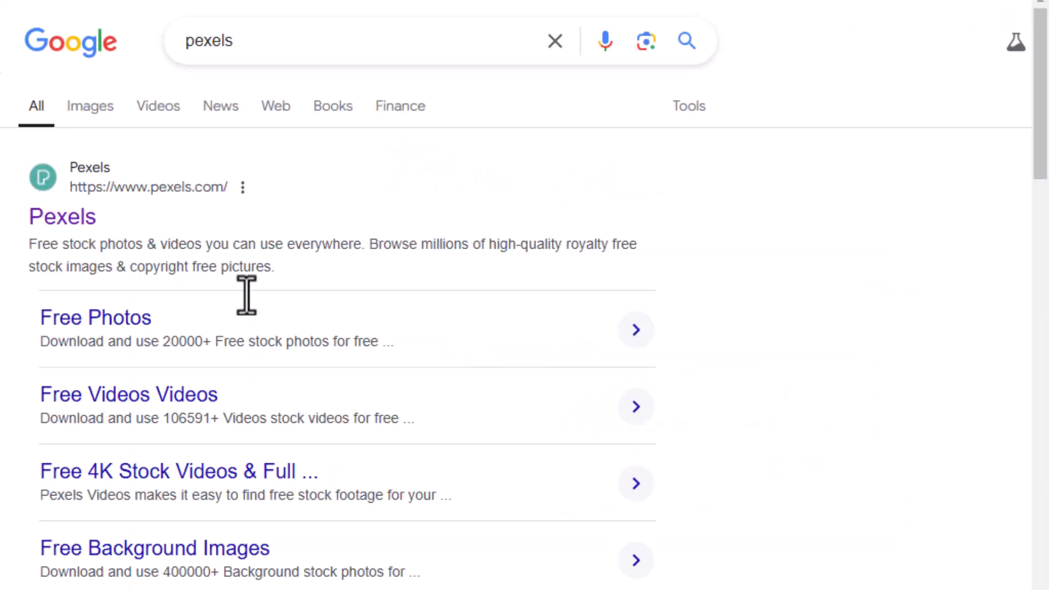
click(47, 232)
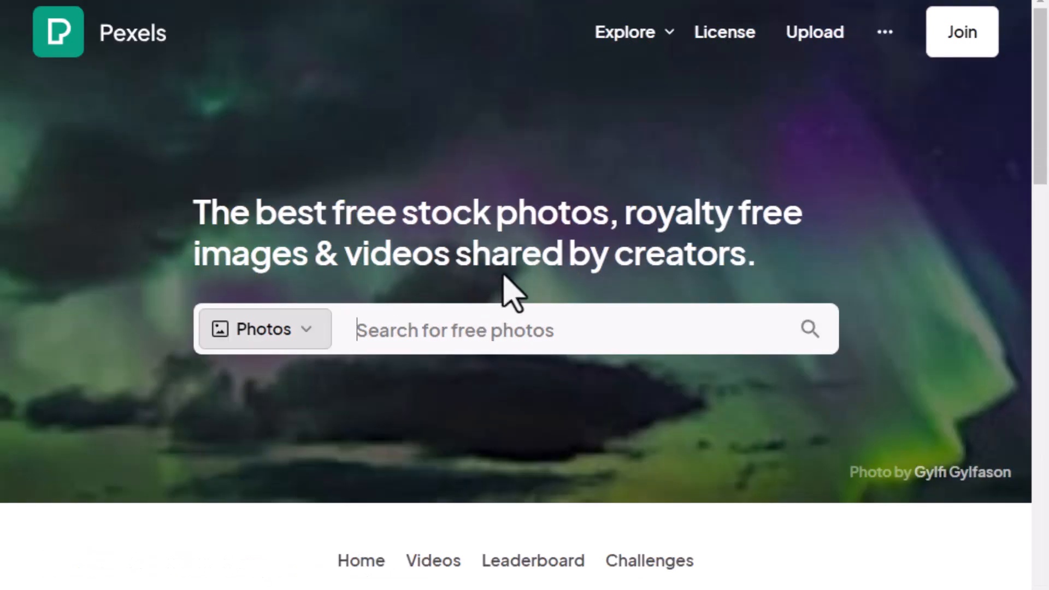
Step: Glance over the free stock photos on the Pexels home page and search the photos for "bird"
scroll(412, 150, down, 3)
scroll(444, 227, down, 6)
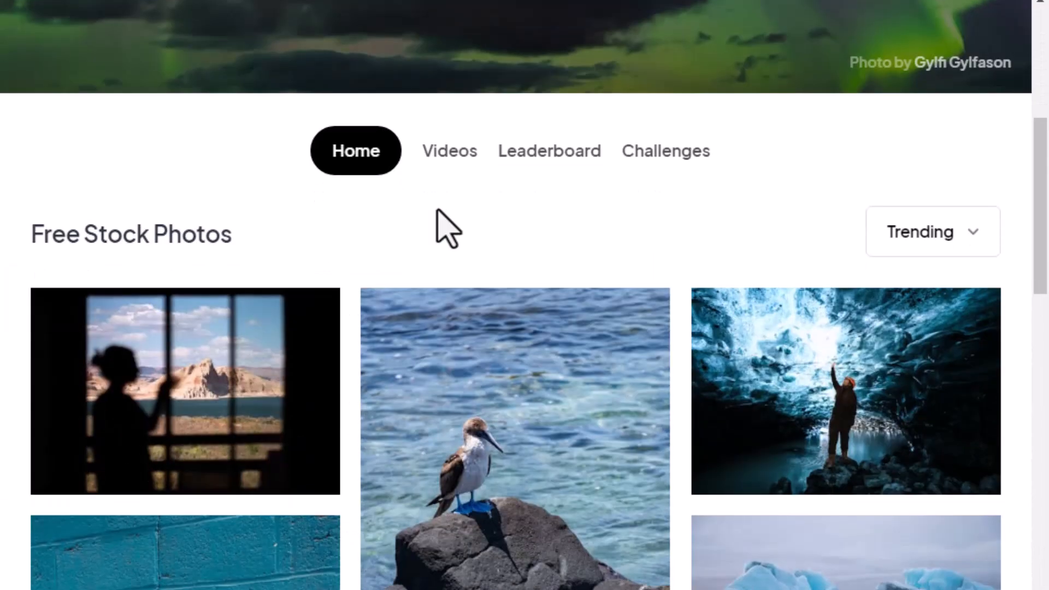
scroll(446, 230, down, 5)
scroll(440, 229, up, 10)
click(410, 124)
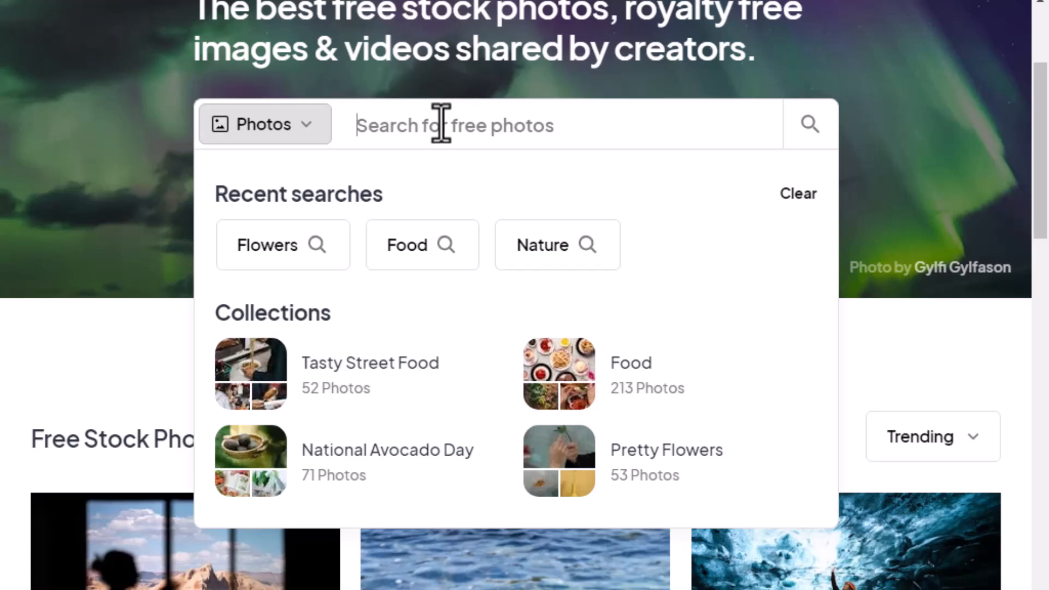
text(bird)
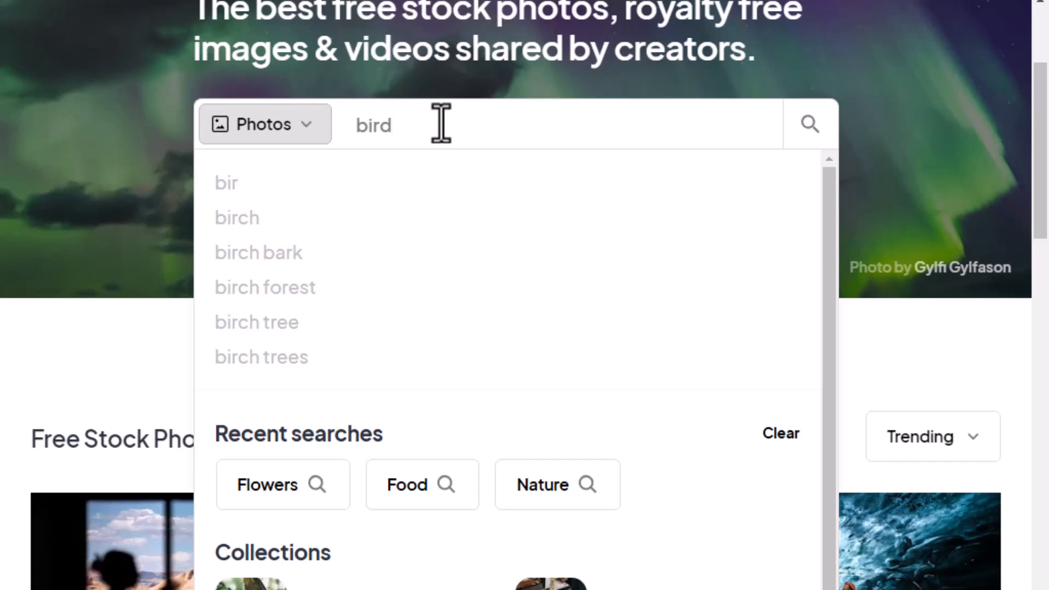
key(Return)
Step: Download the hummingbird photo in the Large 1920×1265 size and close its preview
scroll(452, 417, down, 2)
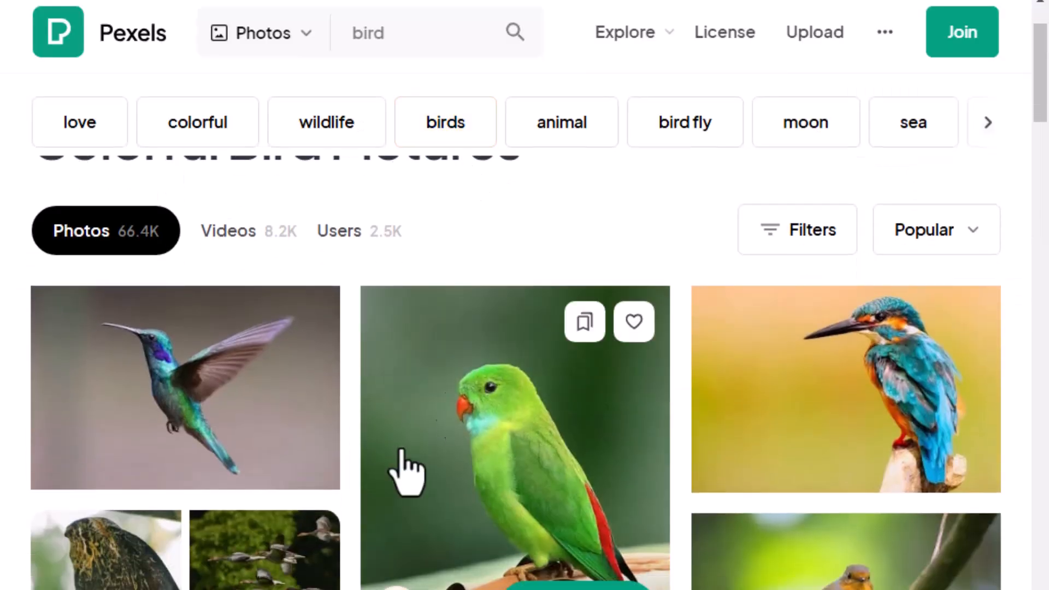
scroll(725, 416, down, 2)
scroll(468, 232, up, 2)
click(223, 367)
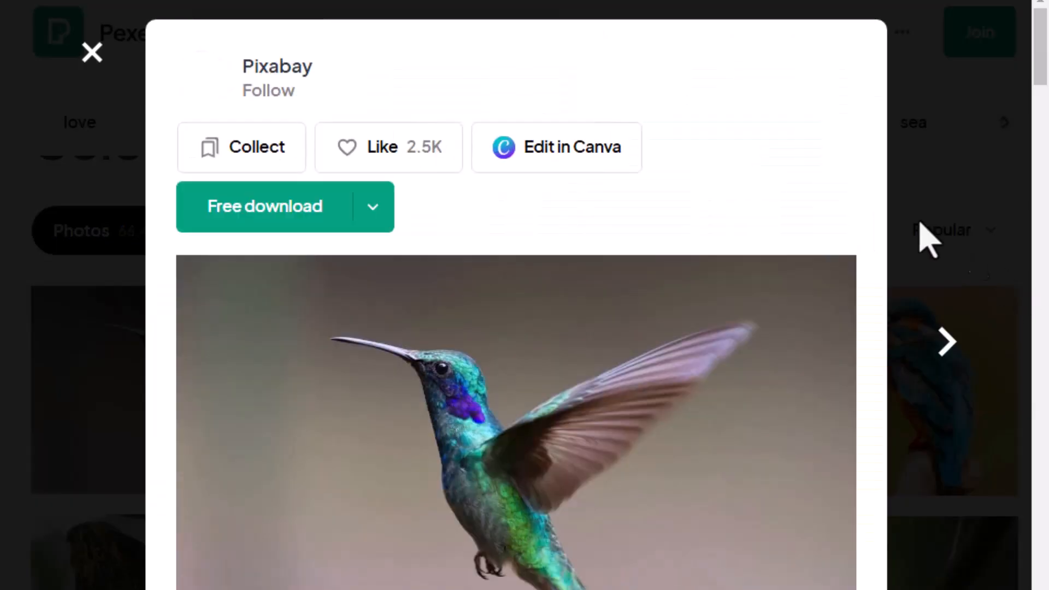
click(372, 207)
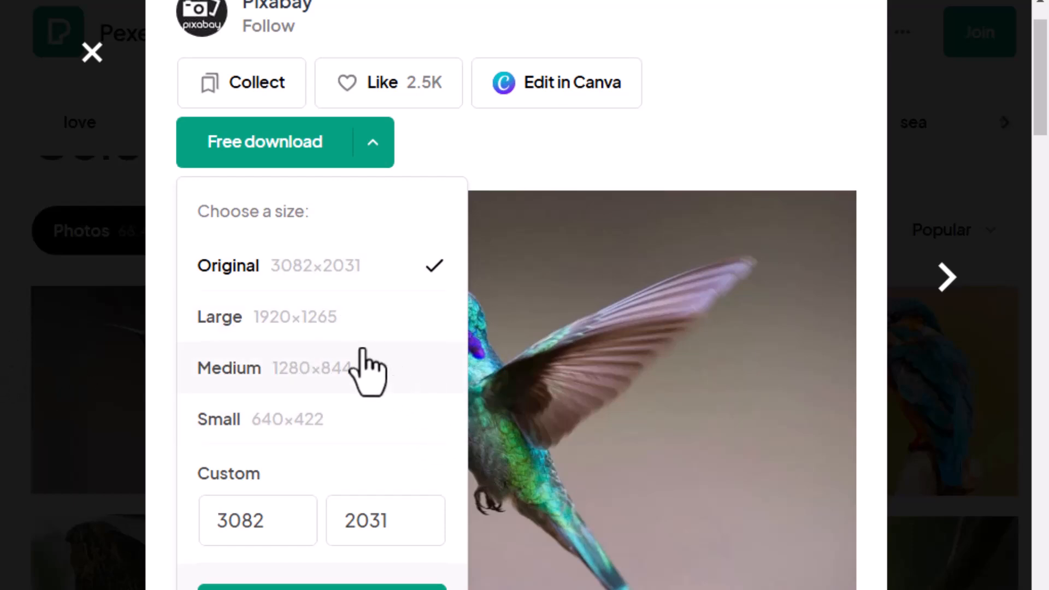
click(359, 365)
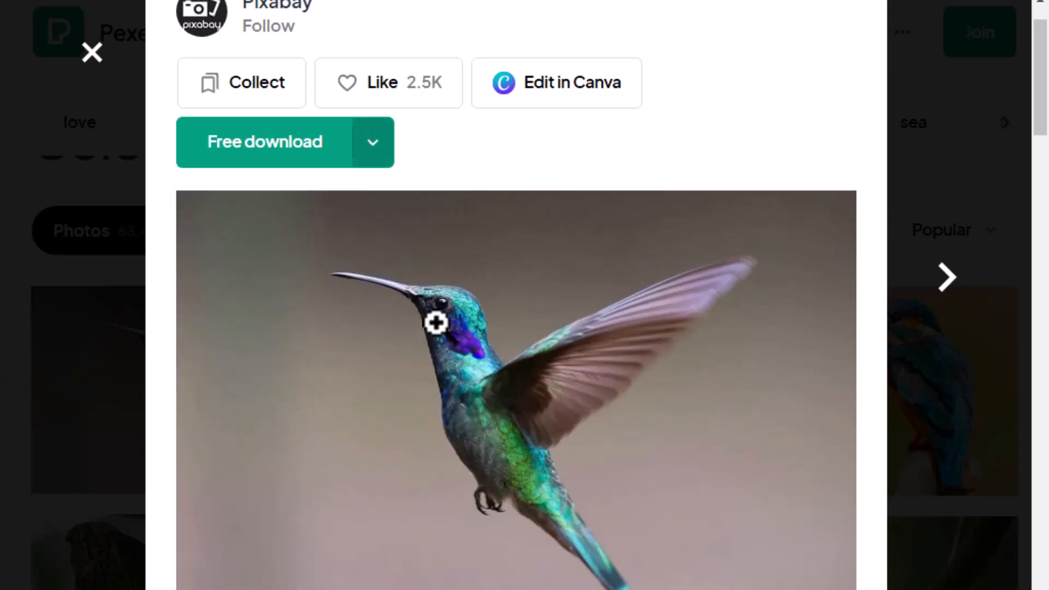
click(377, 145)
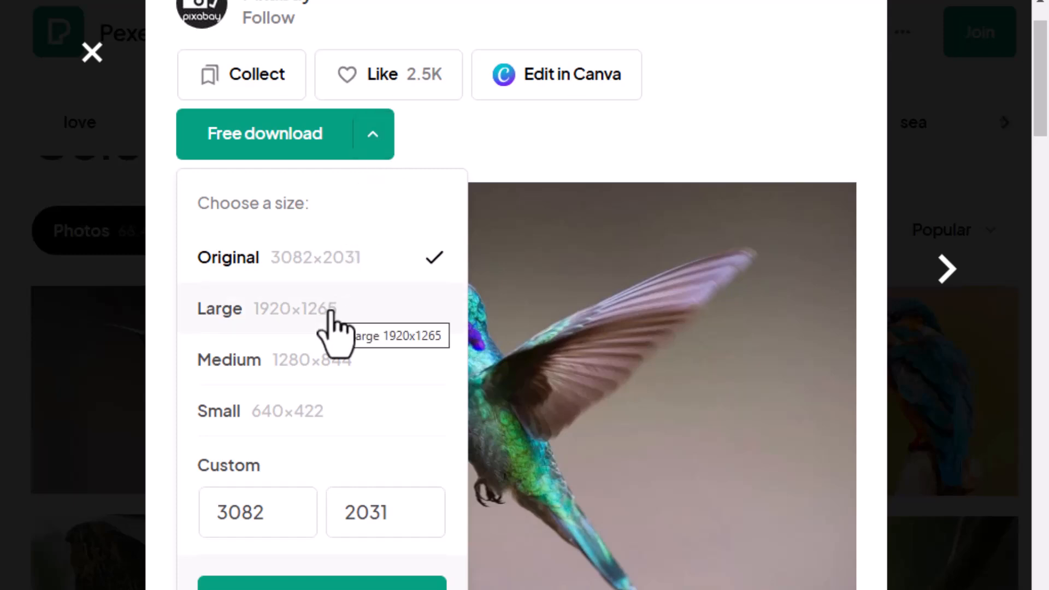
click(331, 311)
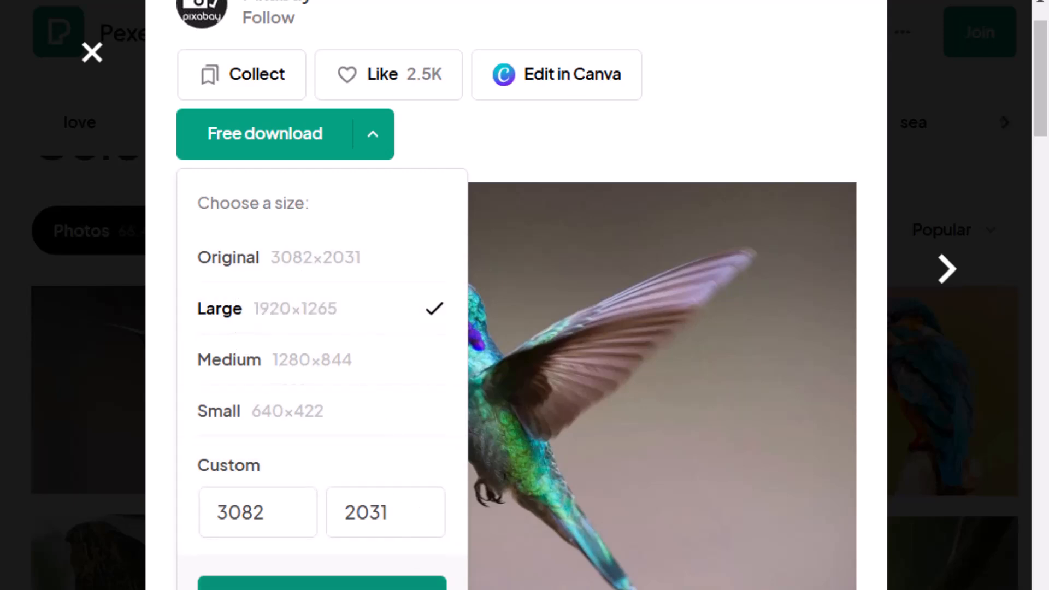
click(322, 586)
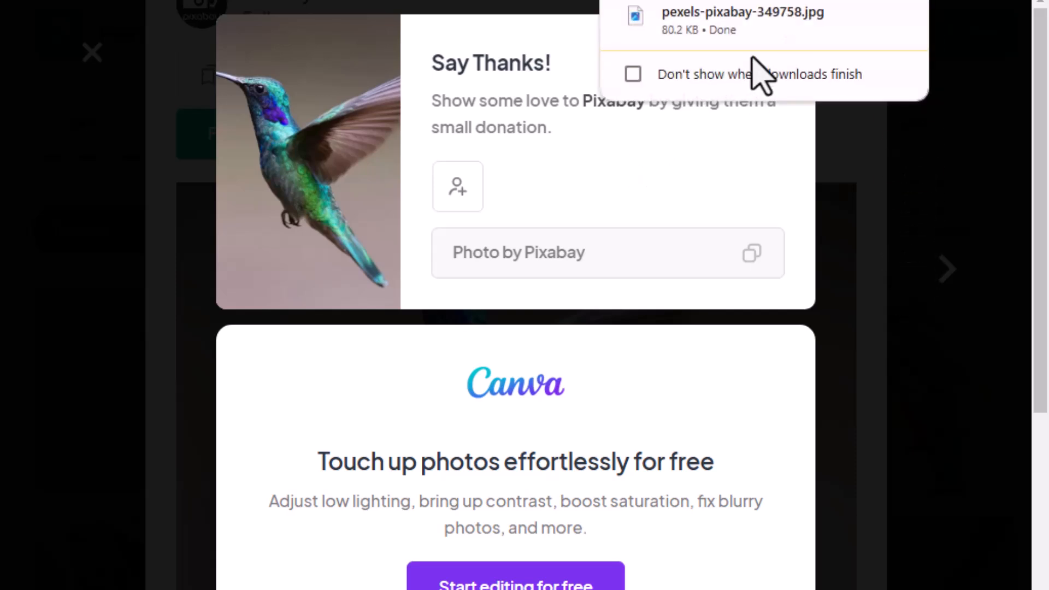
click(889, 147)
scroll(698, 192, down, 5)
scroll(698, 192, up, 5)
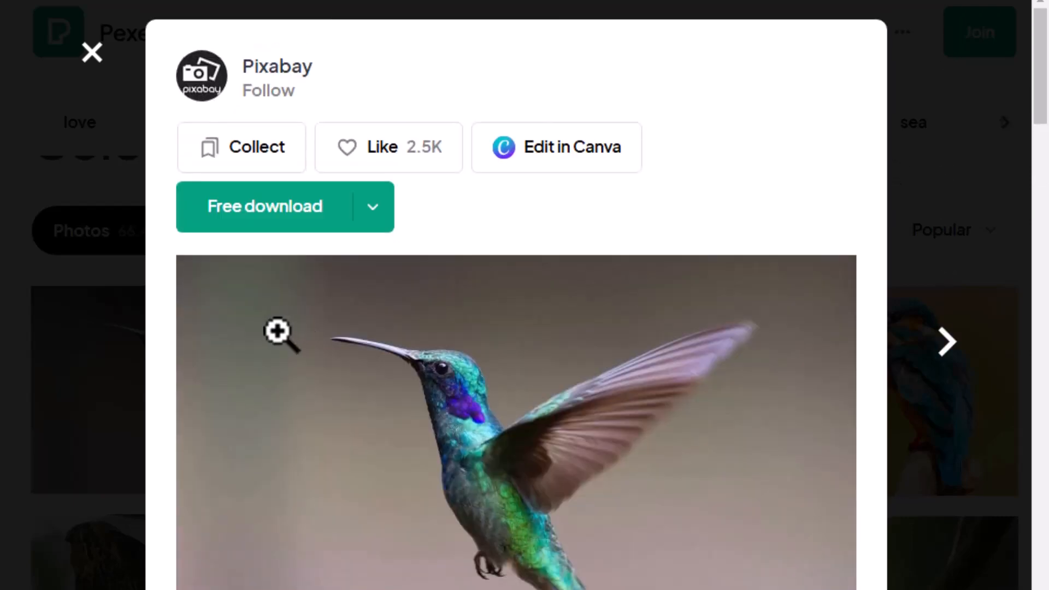
click(93, 53)
click(94, 52)
Step: Return to the Pexels home page and search for "bird" photos again
scroll(449, 277, down, 3)
scroll(450, 277, up, 3)
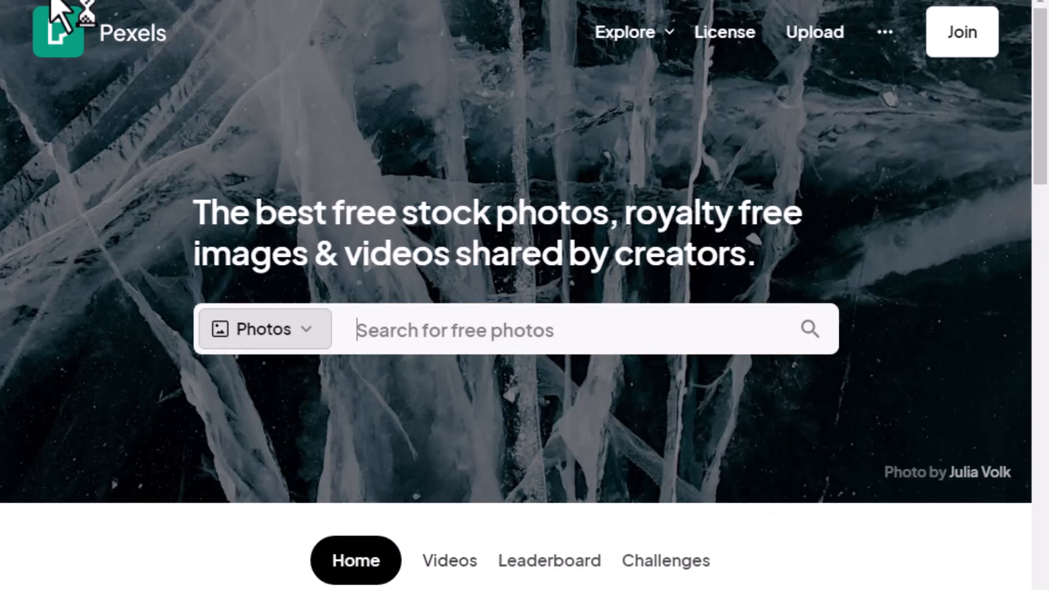
click(444, 339)
text(bird)
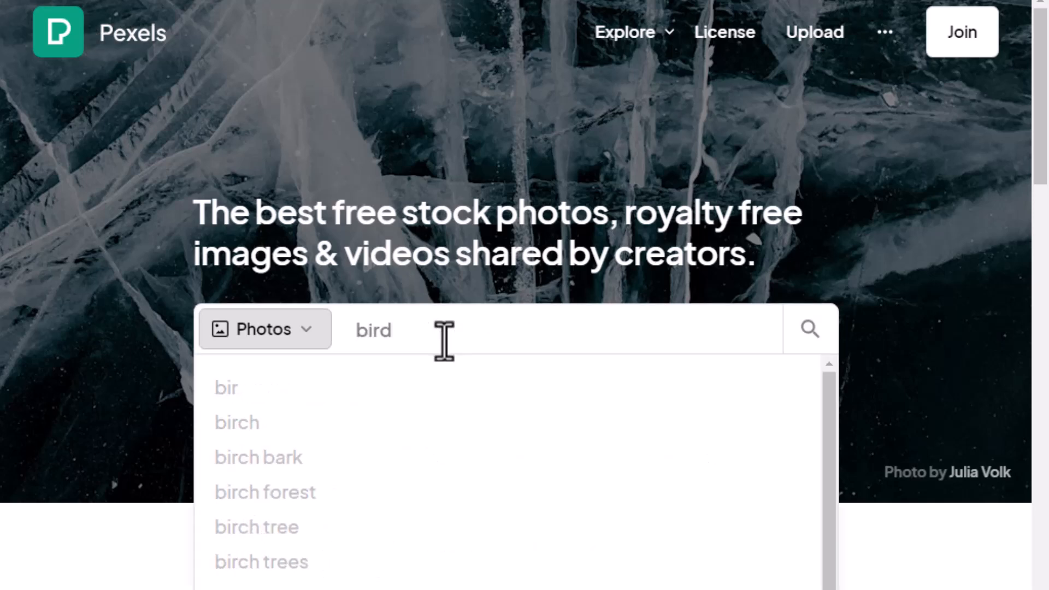
key(Return)
Step: Download the green parrot photo in its Original 2250×2625 size and close its preview
scroll(480, 355, down, 5)
scroll(479, 355, up, 5)
scroll(533, 297, down, 1)
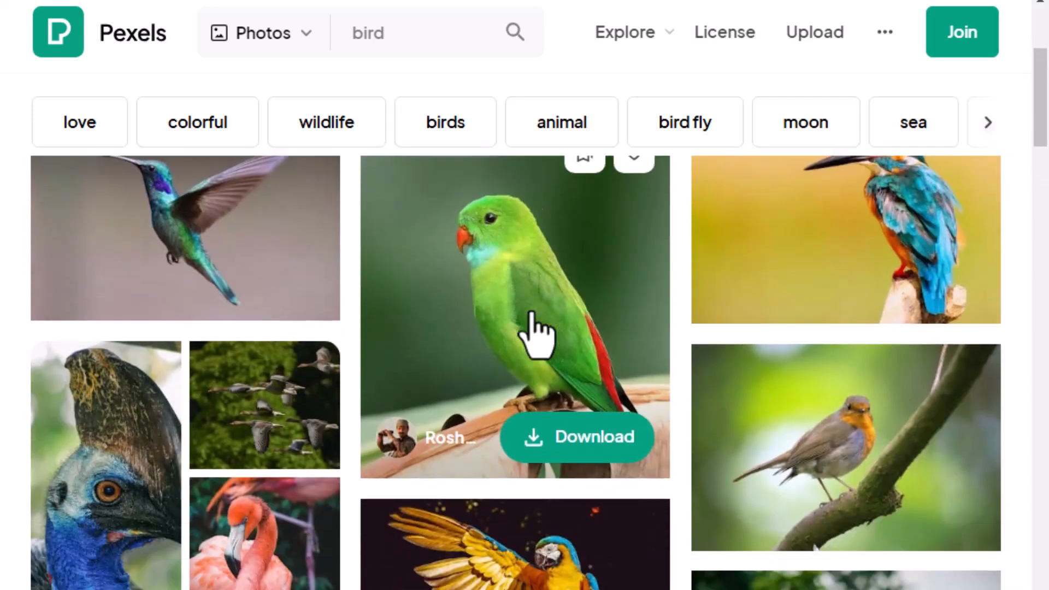
scroll(529, 311, up, 1)
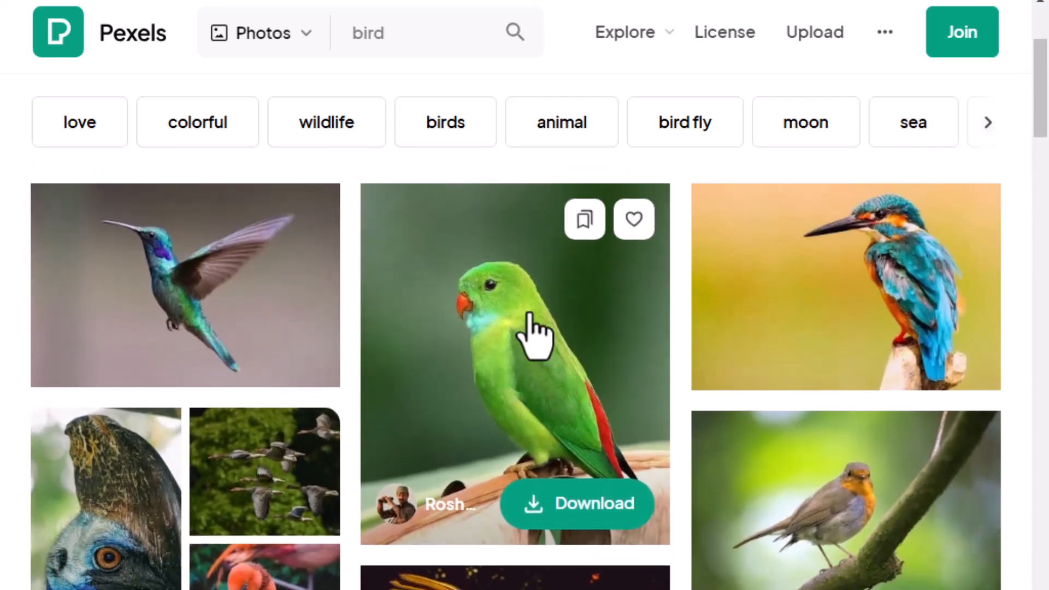
click(527, 377)
scroll(810, 304, down, 4)
scroll(745, 300, up, 2)
click(374, 108)
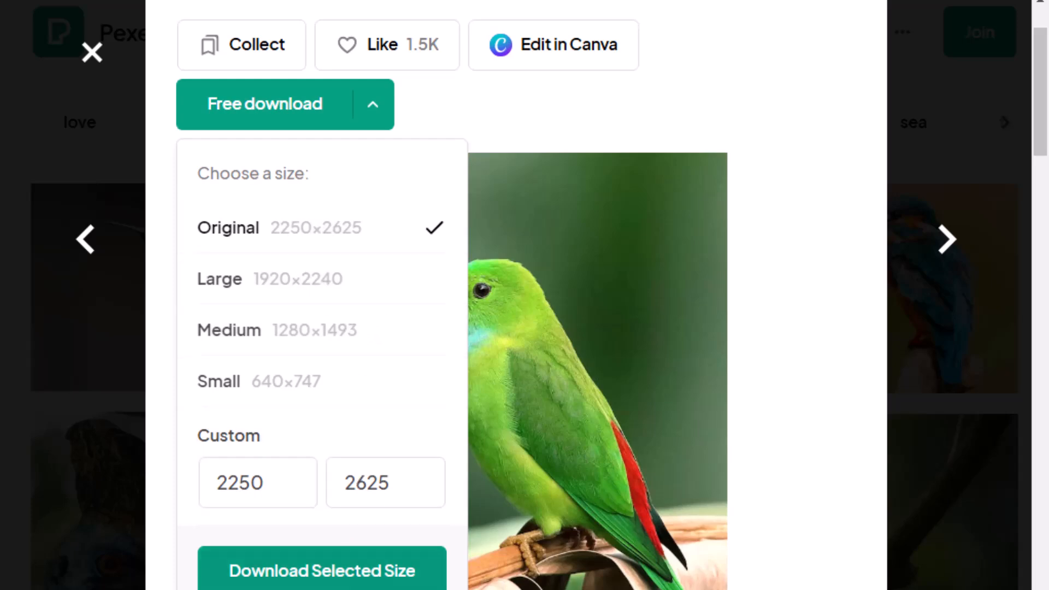
click(350, 574)
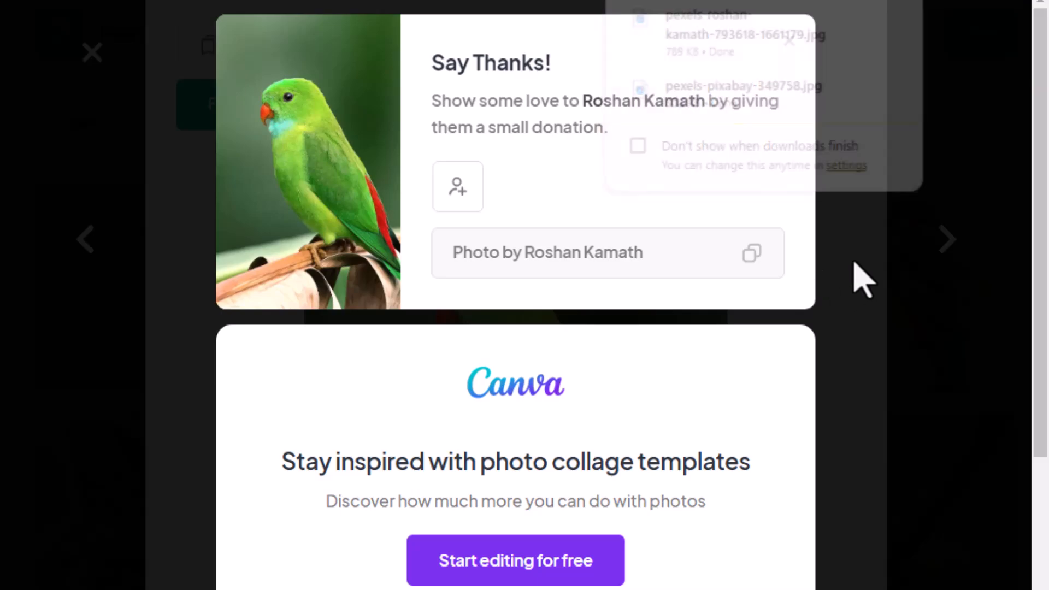
click(861, 276)
click(93, 53)
Step: Find the photo of the white wading bird on branches by the water further down the results and download it
scroll(503, 445, down, 10)
scroll(503, 444, down, 15)
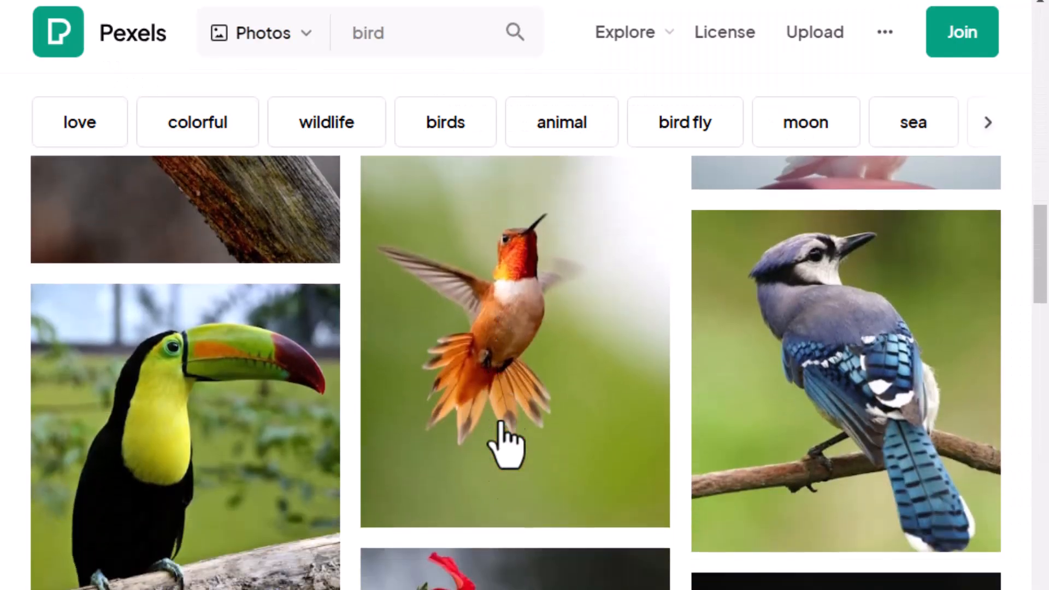
scroll(503, 444, down, 5)
scroll(503, 444, up, 2)
scroll(503, 445, down, 7)
scroll(503, 436, up, 3)
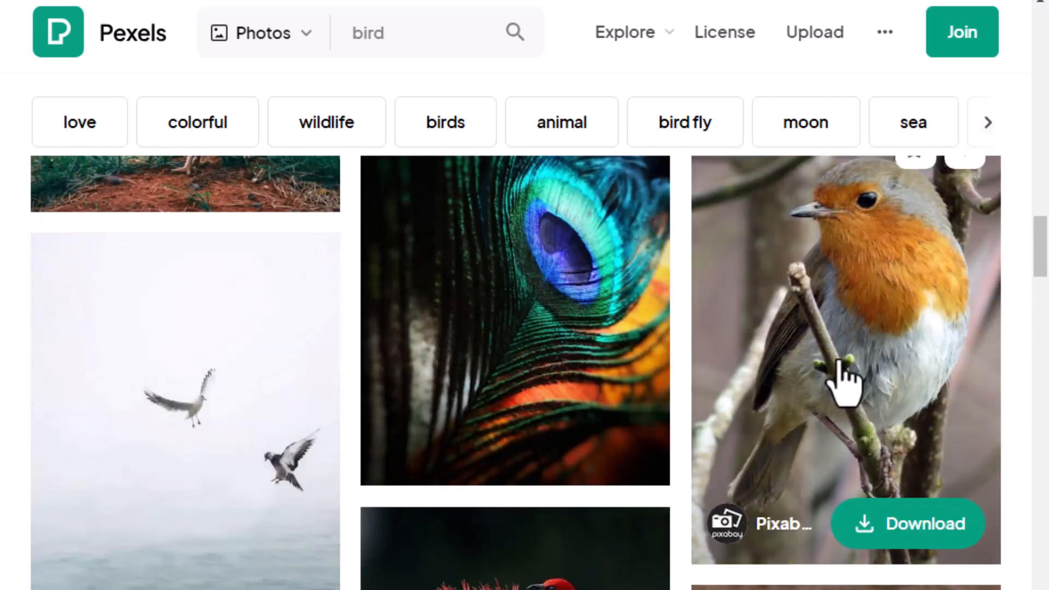
scroll(765, 377, down, 3)
scroll(744, 372, down, 4)
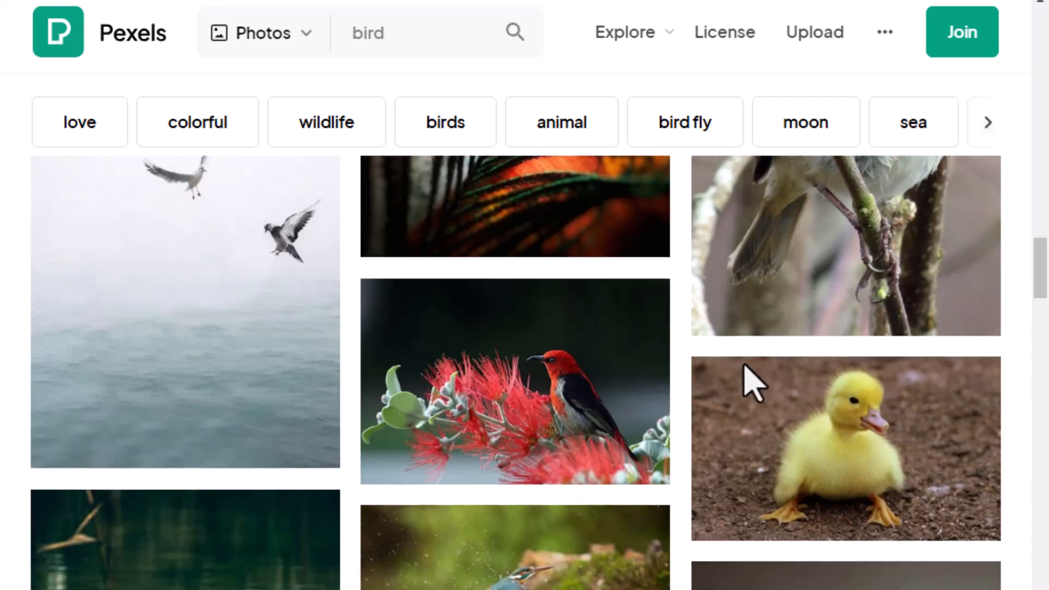
scroll(746, 381, down, 5)
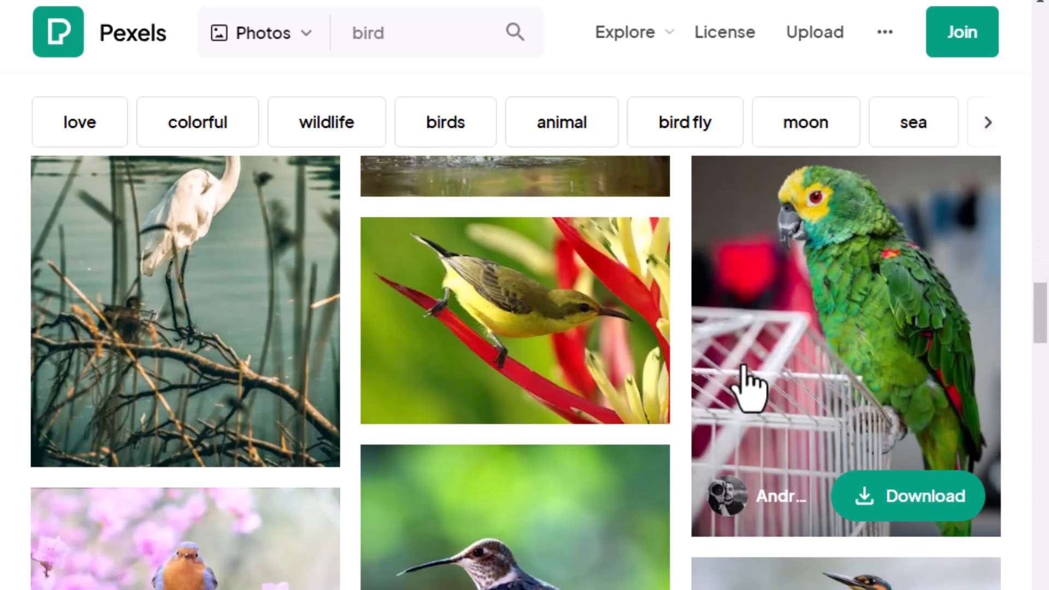
scroll(744, 382, up, 2)
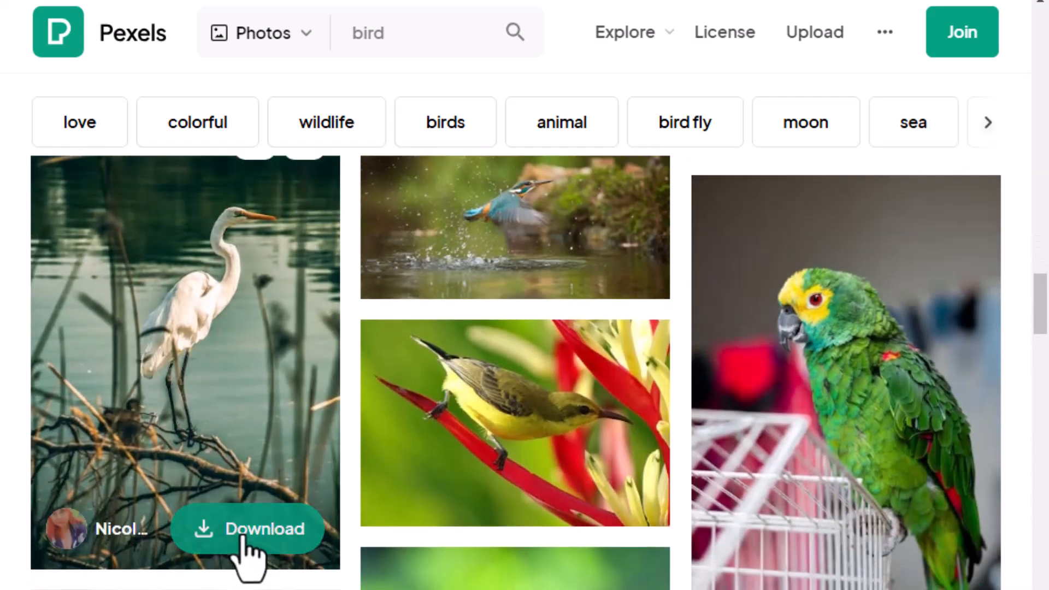
click(242, 538)
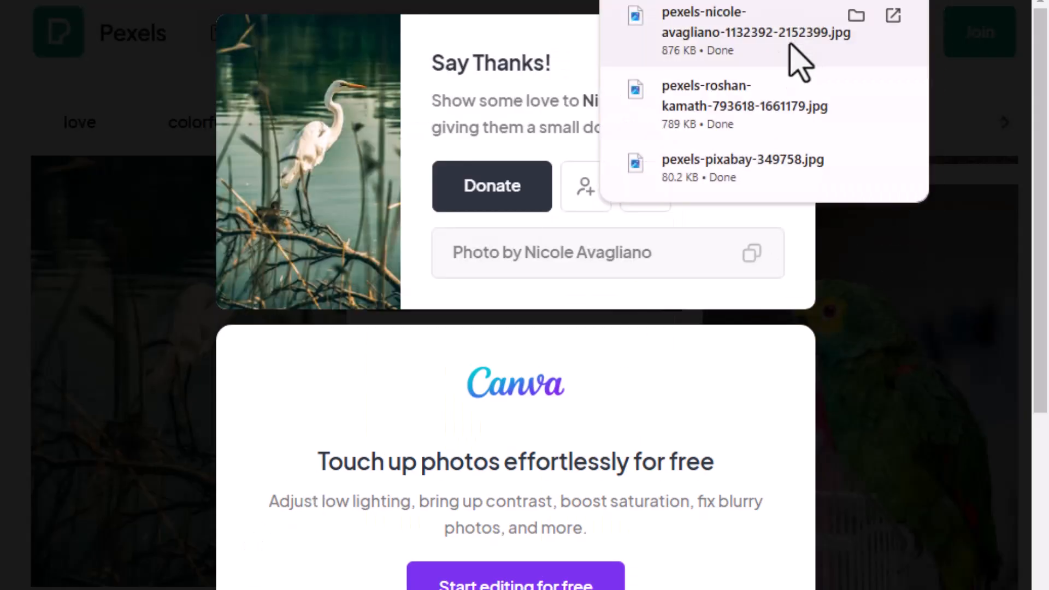
Step: Find the photo of the small brown bird among flowers further down the results, download it and close its preview
mouse_move(470, 382)
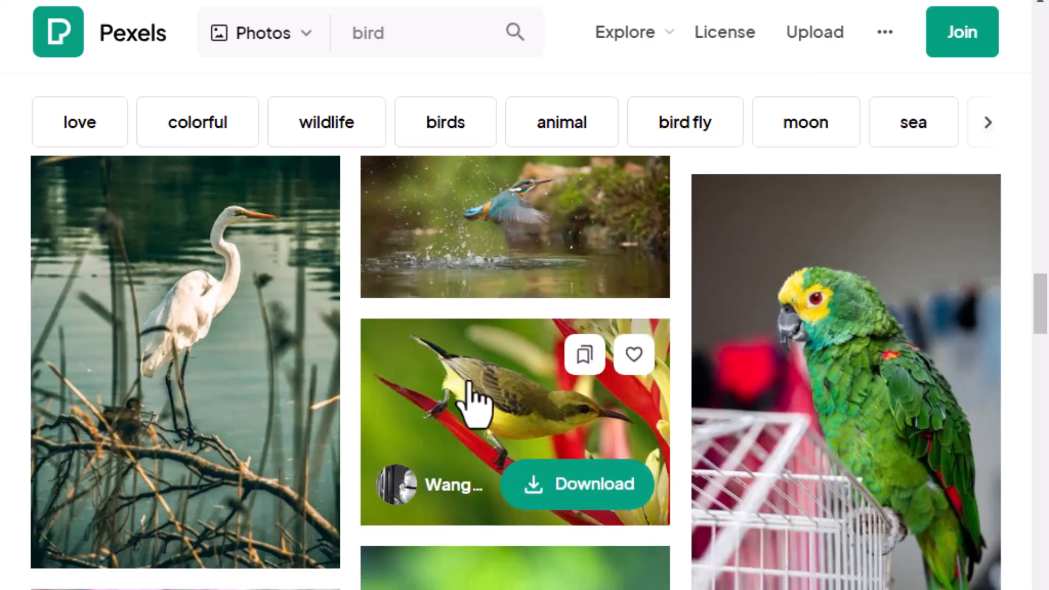
scroll(470, 383, down, 10)
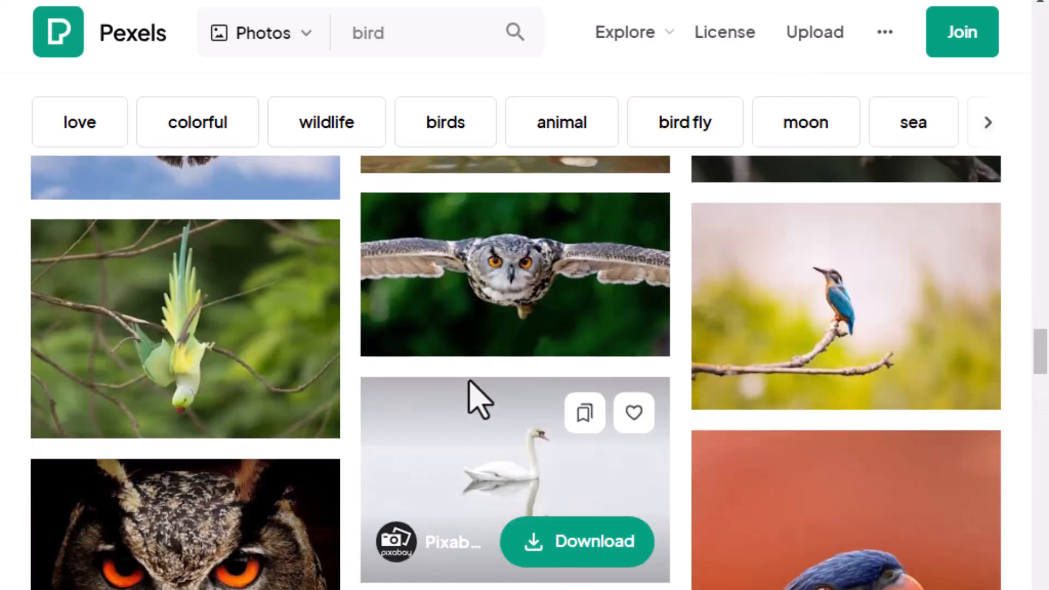
scroll(468, 382, down, 10)
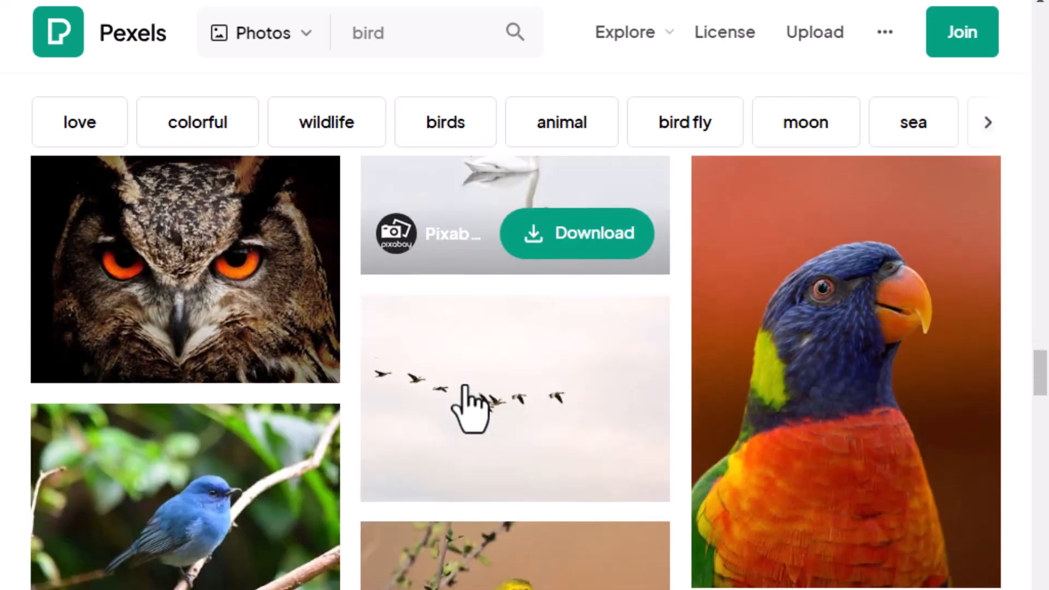
scroll(465, 387, down, 10)
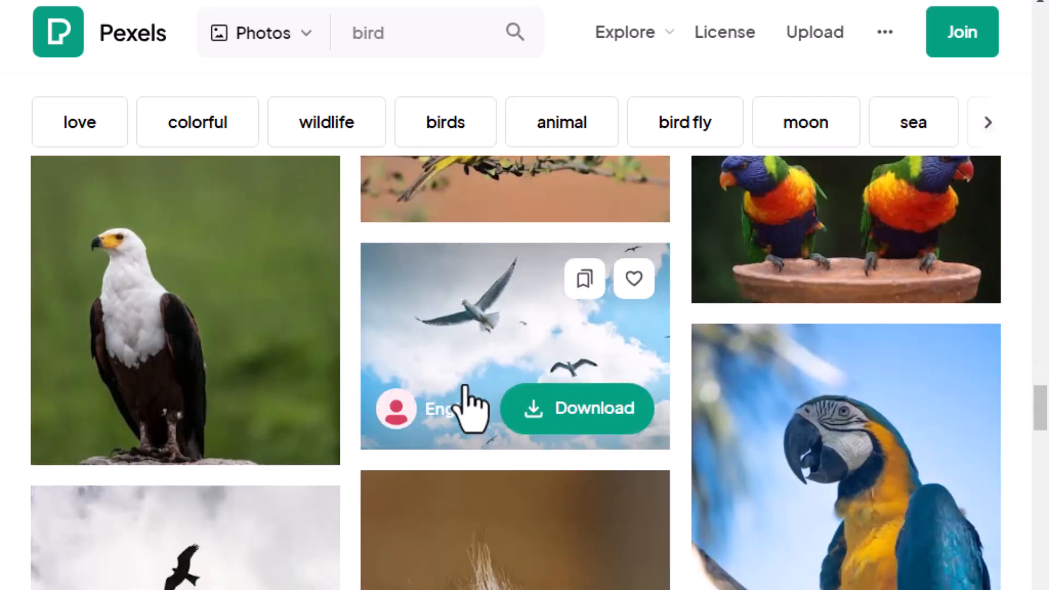
scroll(465, 387, down, 10)
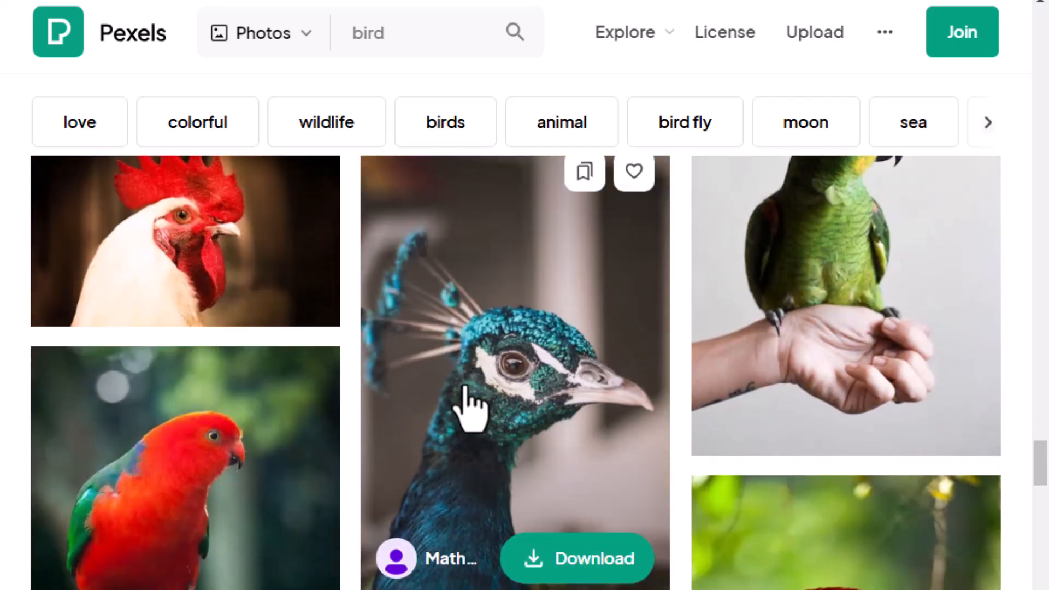
scroll(466, 386, down, 2)
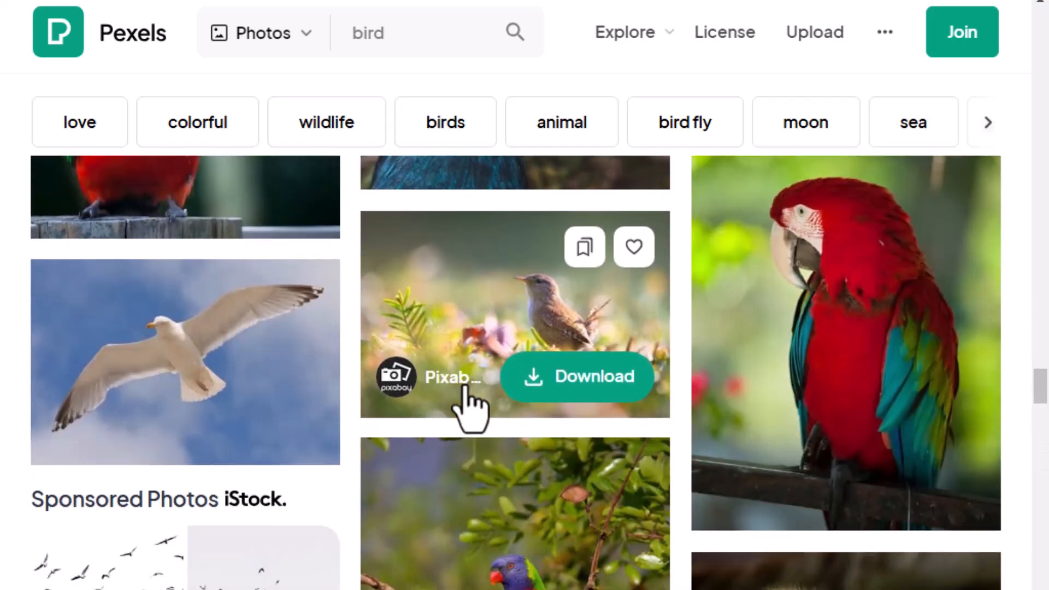
click(525, 302)
click(377, 212)
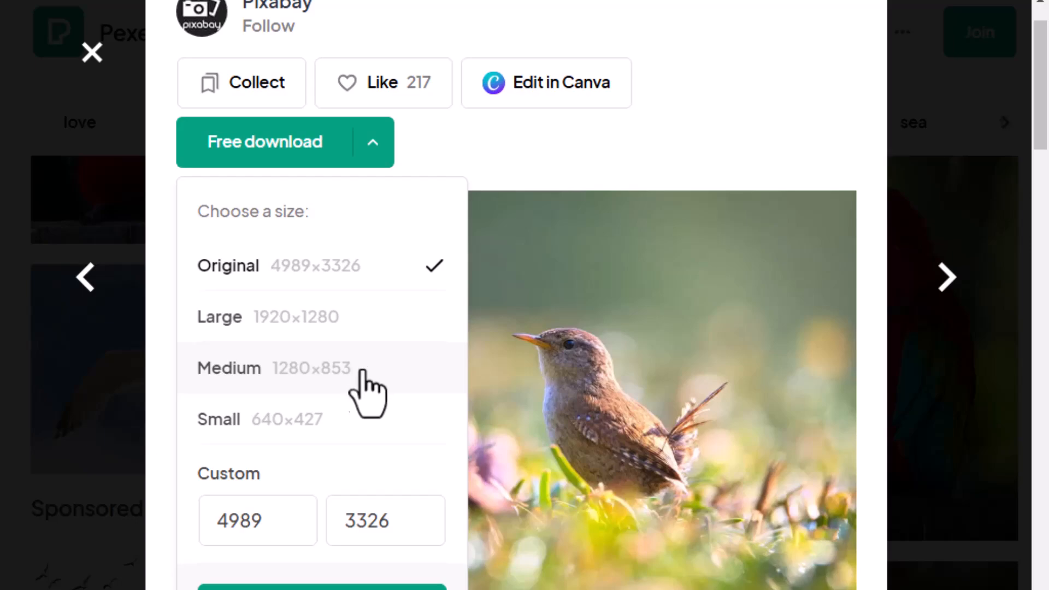
click(352, 587)
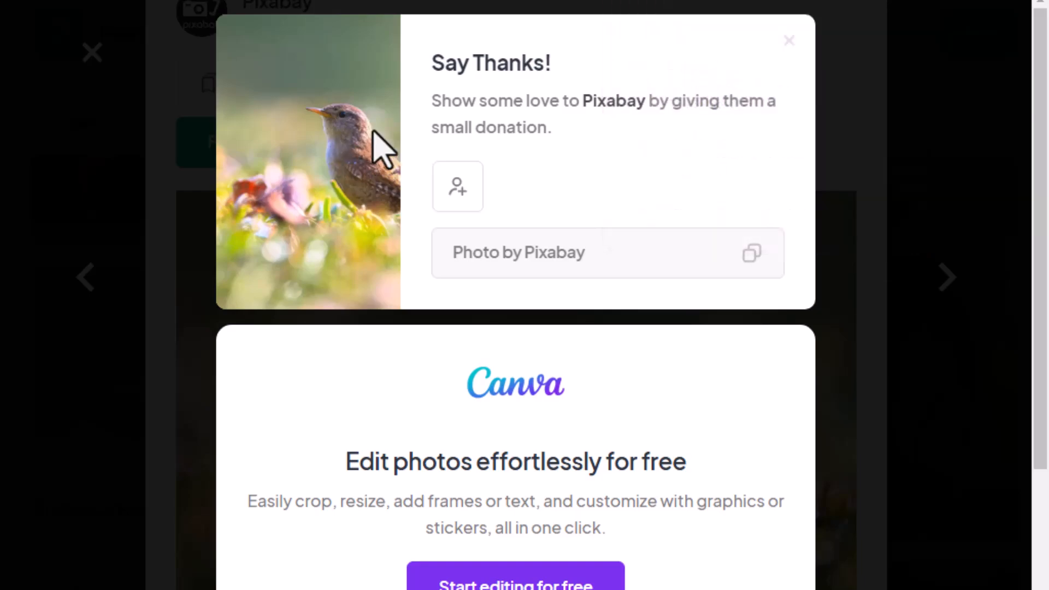
click(169, 73)
click(91, 53)
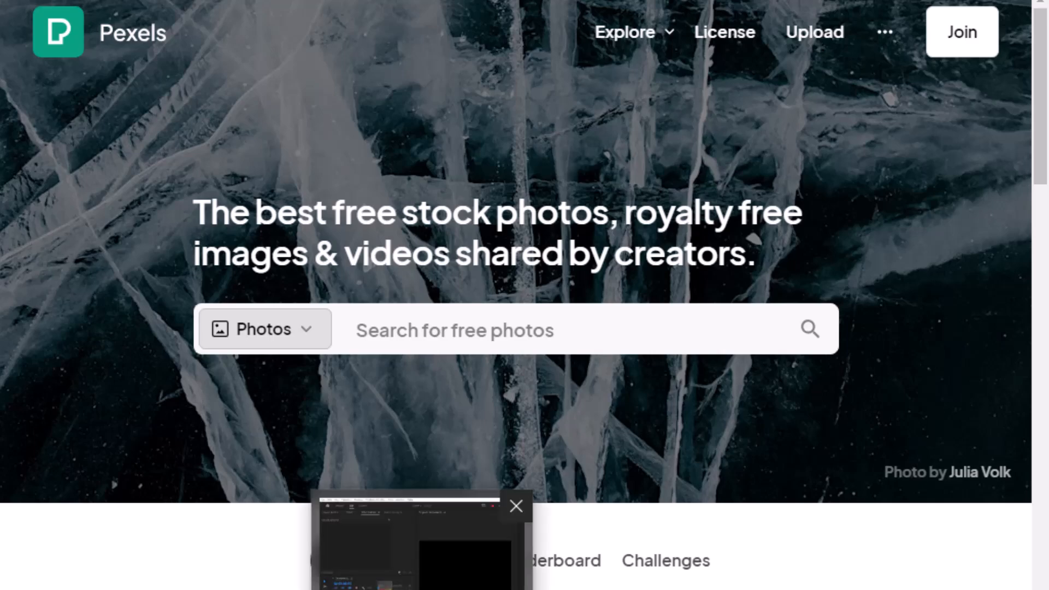
Step: Switch to Premiere Pro and create a new bin named "Images" in the Batch 1 project
click(425, 588)
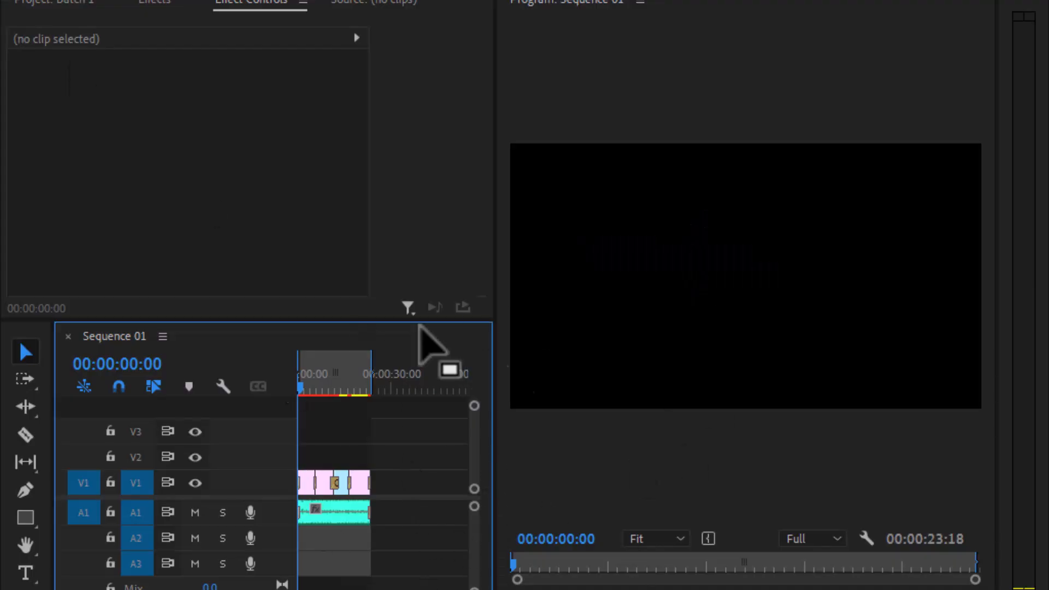
click(82, 6)
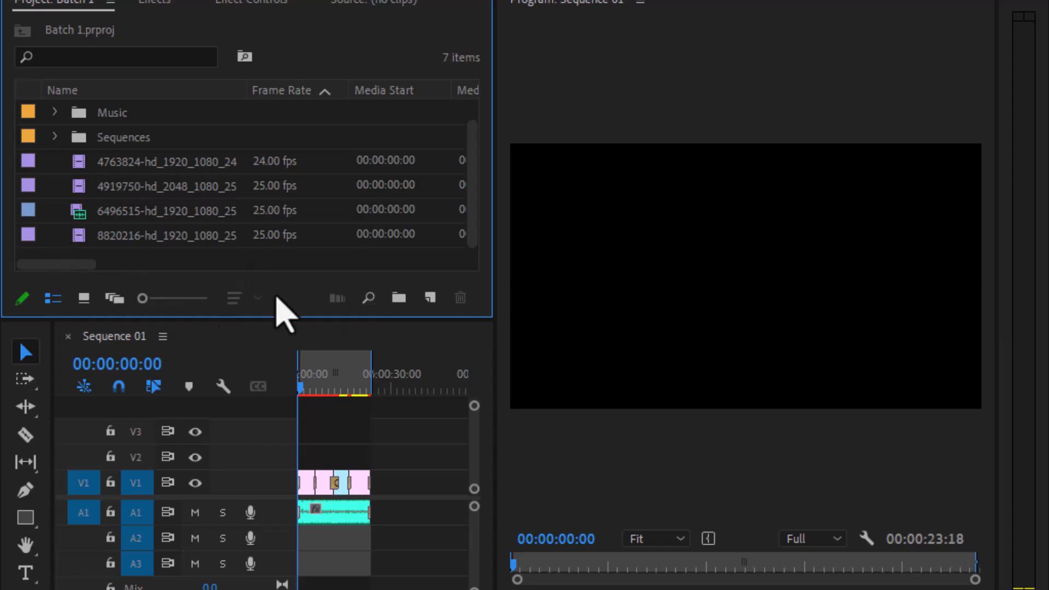
click(397, 298)
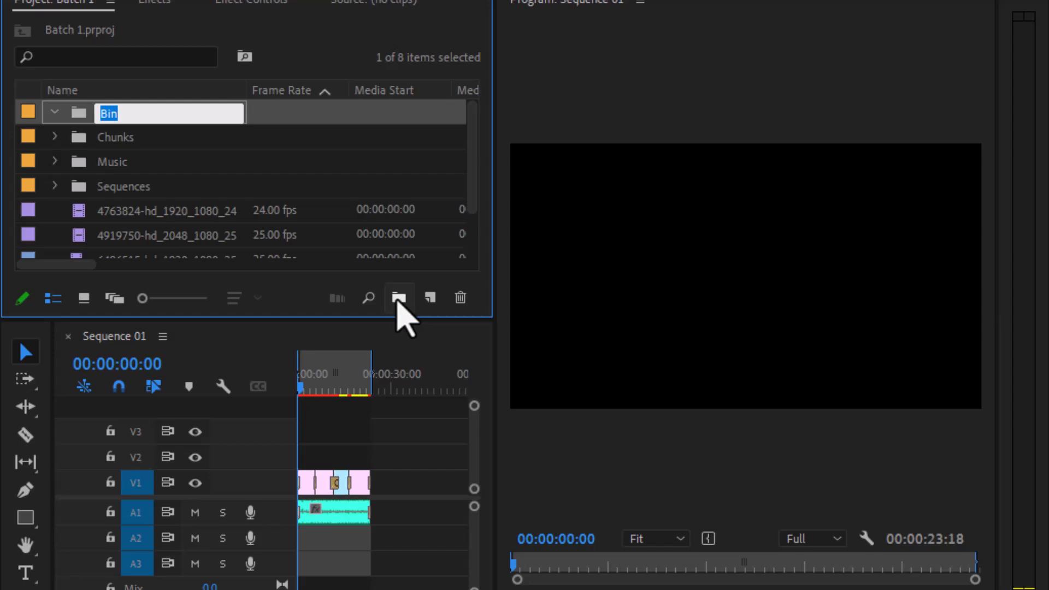
text(Image)
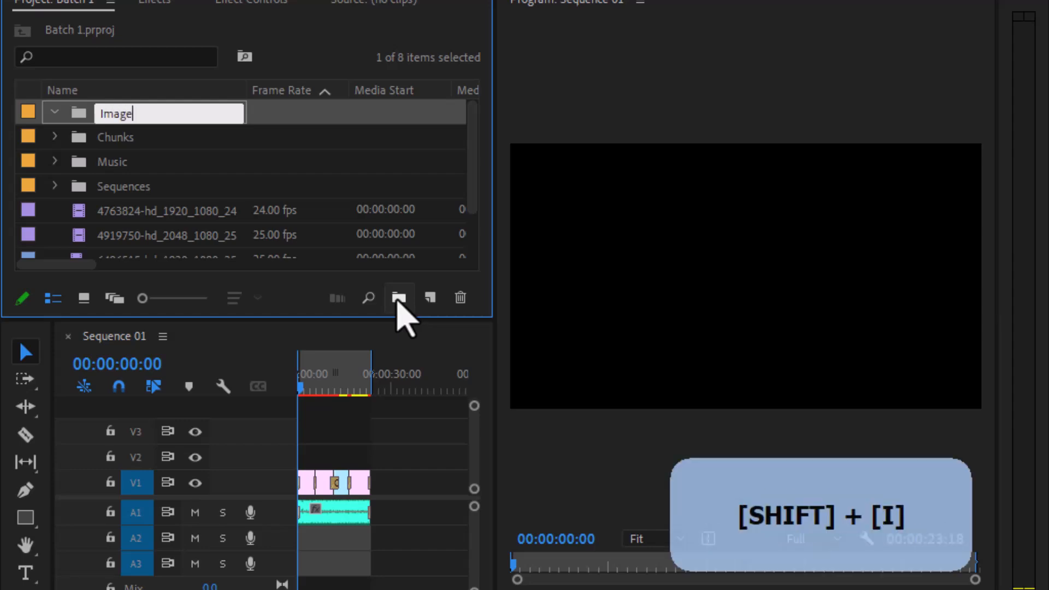
text(s)
key(Tab)
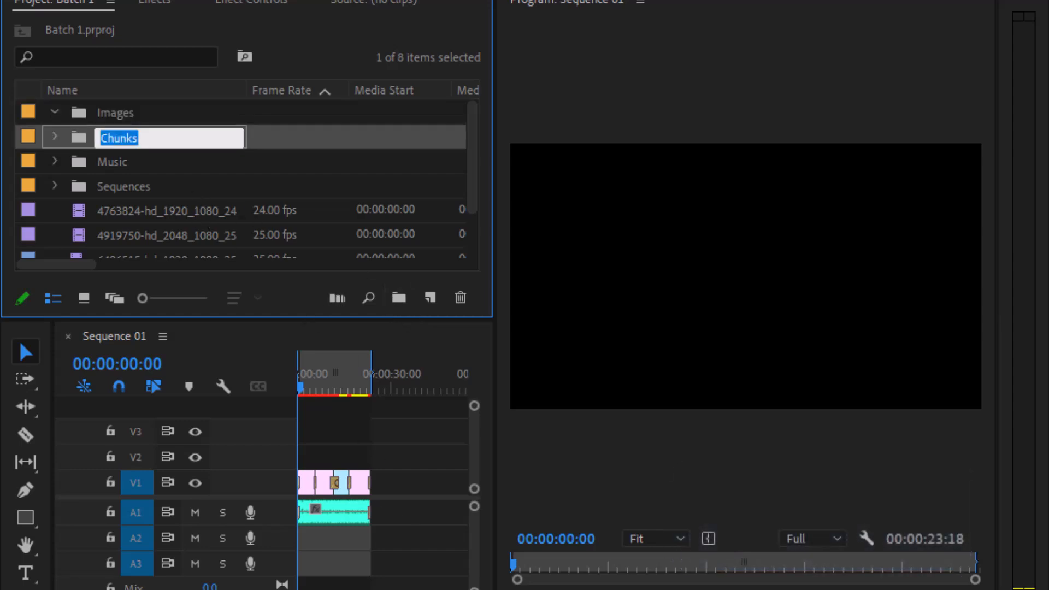
key(Return)
Step: Open the Downloads folder in File Explorer and cut the four bird photos together with the breakfast bowl photo
key(super)
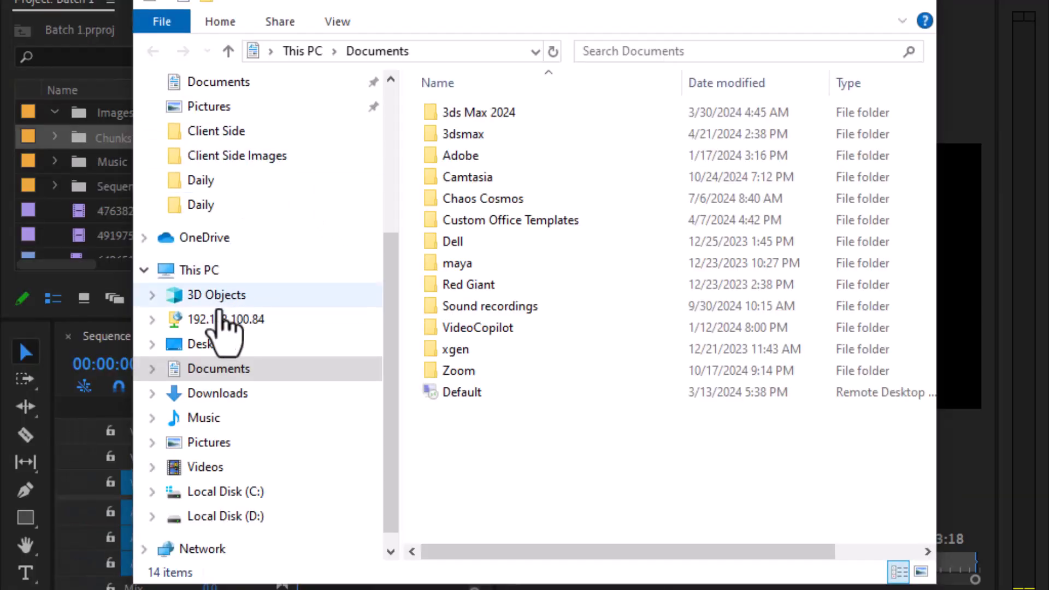
scroll(192, 195, up, 3)
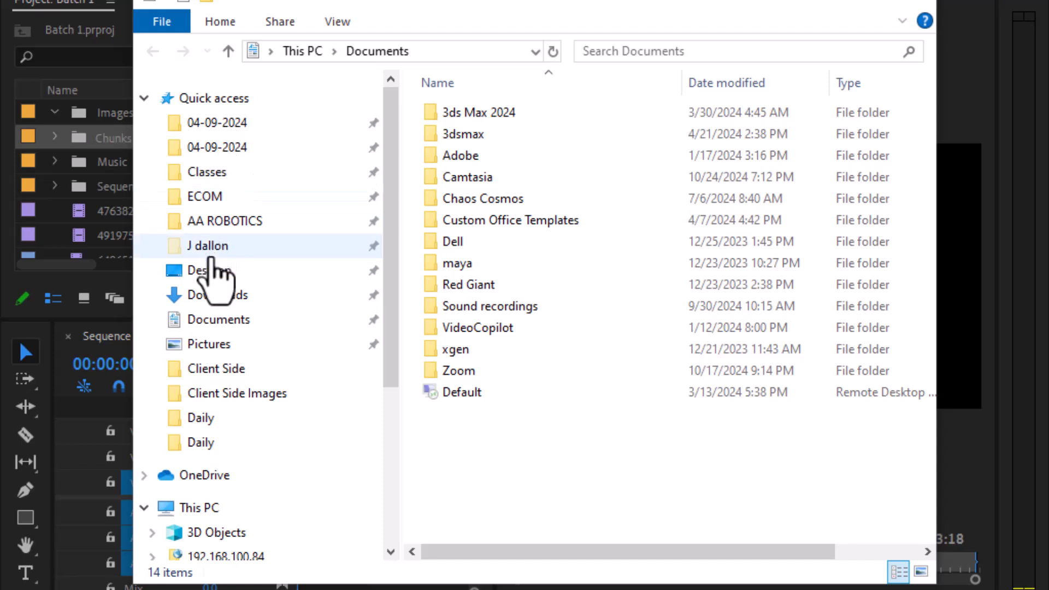
click(211, 301)
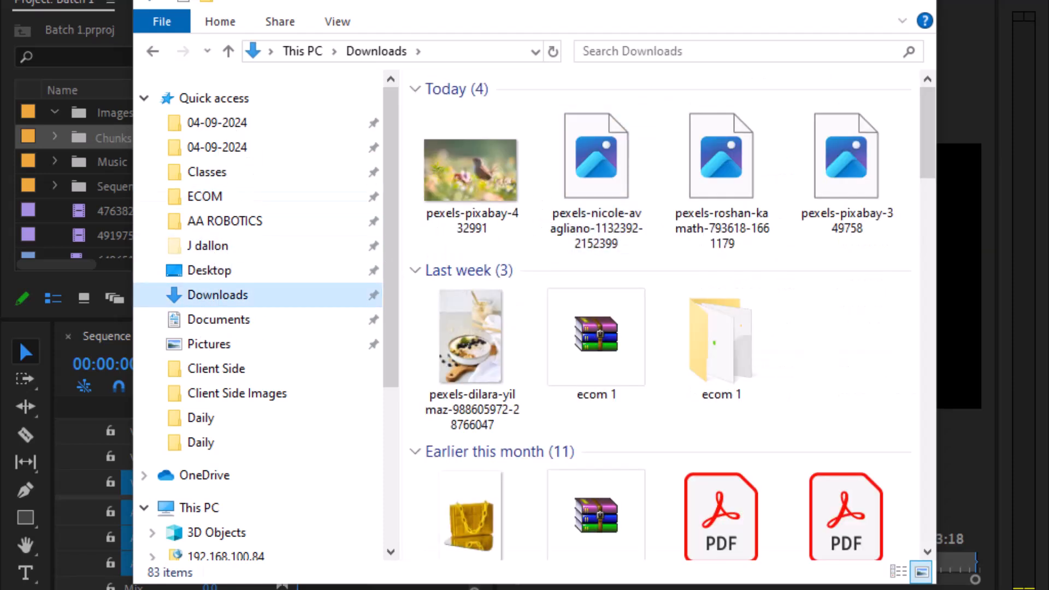
click(475, 164)
shift+click(707, 183)
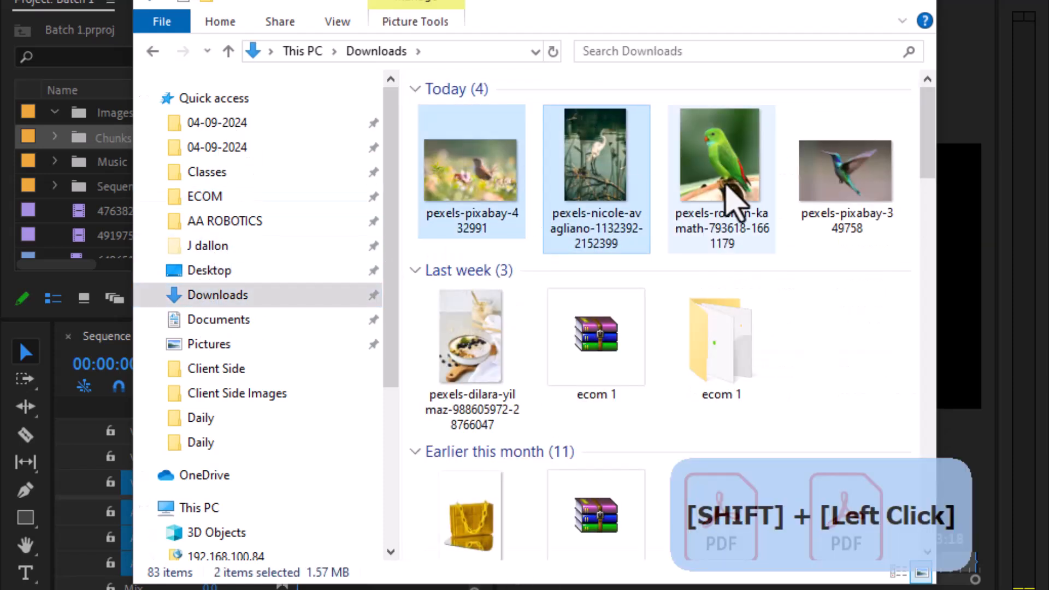
shift+click(869, 186)
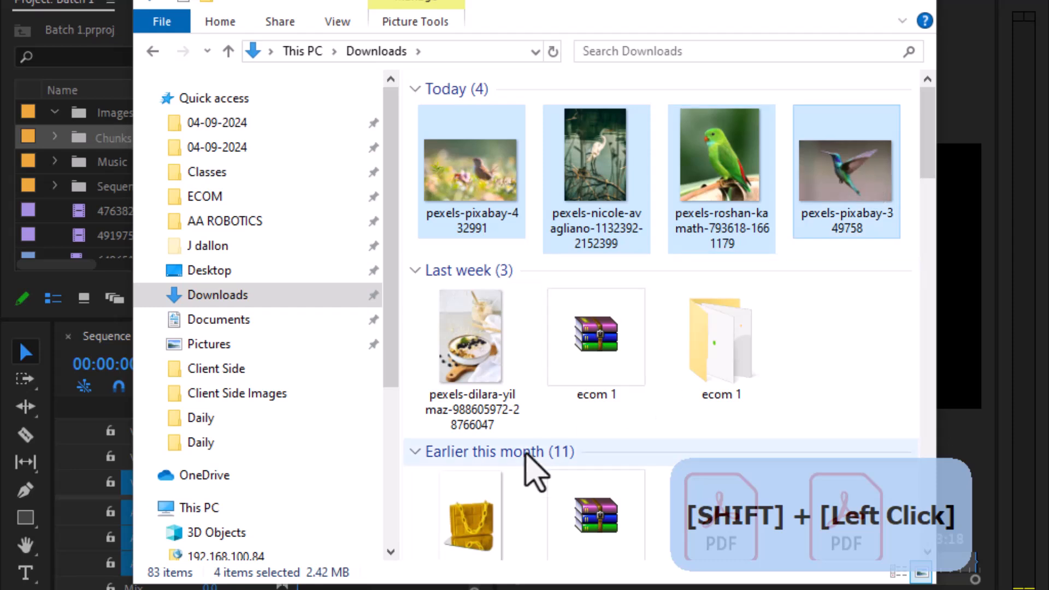
ctrl+click(489, 362)
key(ctrl+x)
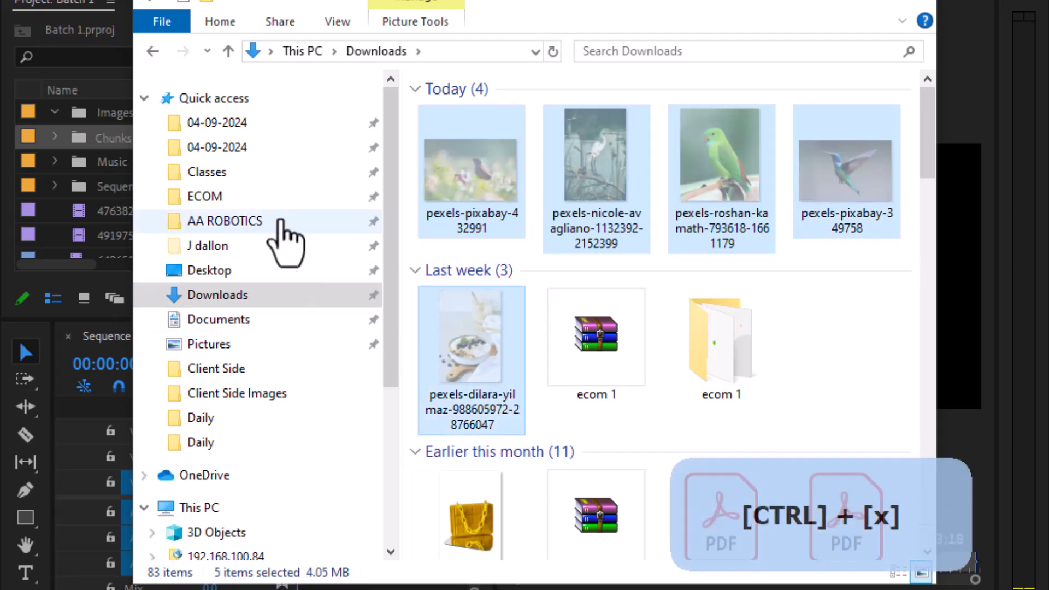
Step: Create a folder named "Images" inside Desktop > Batch 1 > Chunks and paste the cut photos into it
click(214, 270)
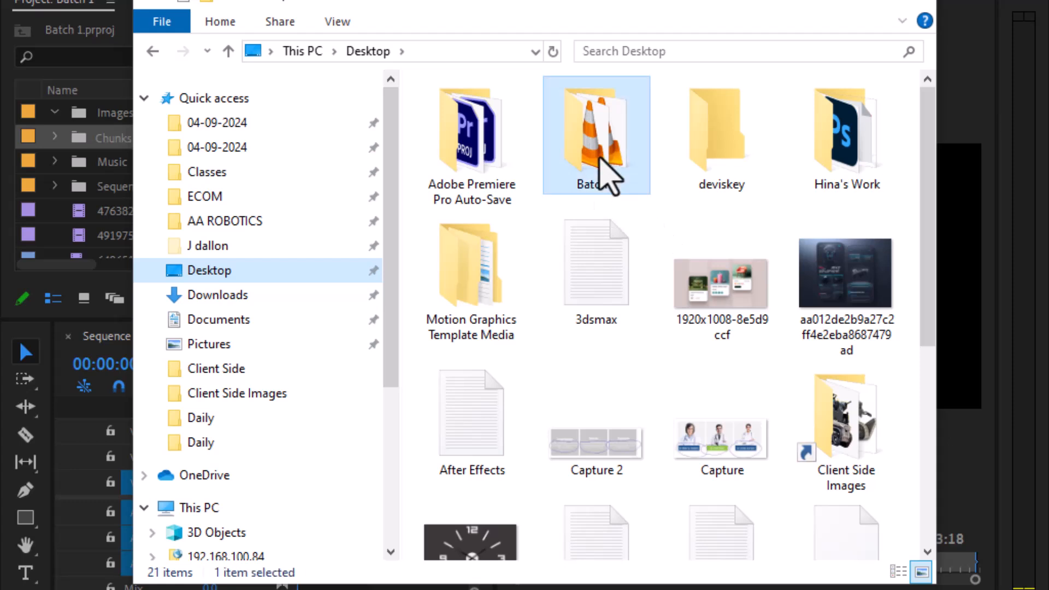
double_click(605, 169)
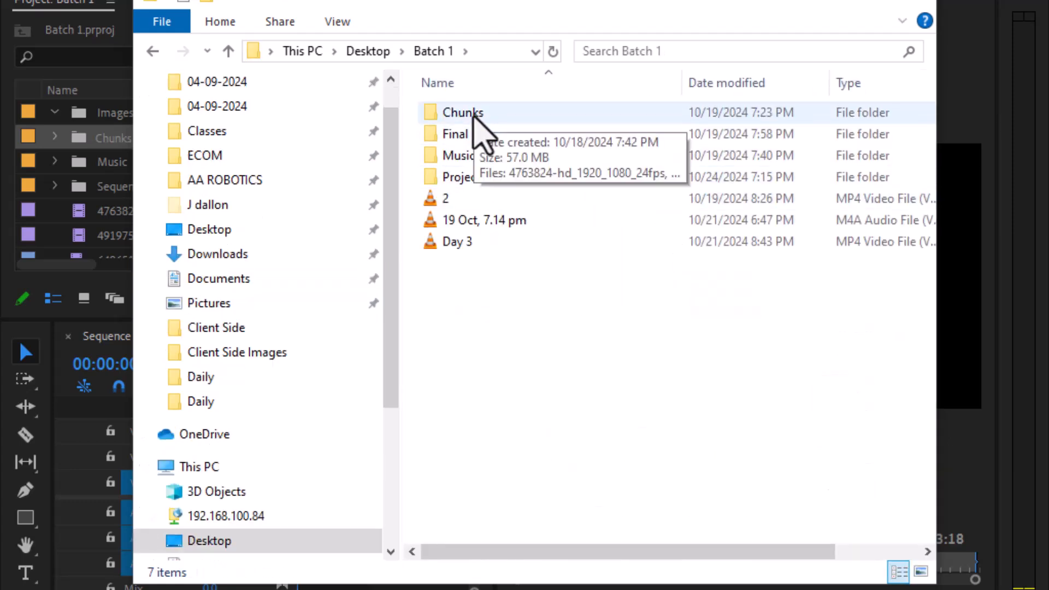
double_click(476, 119)
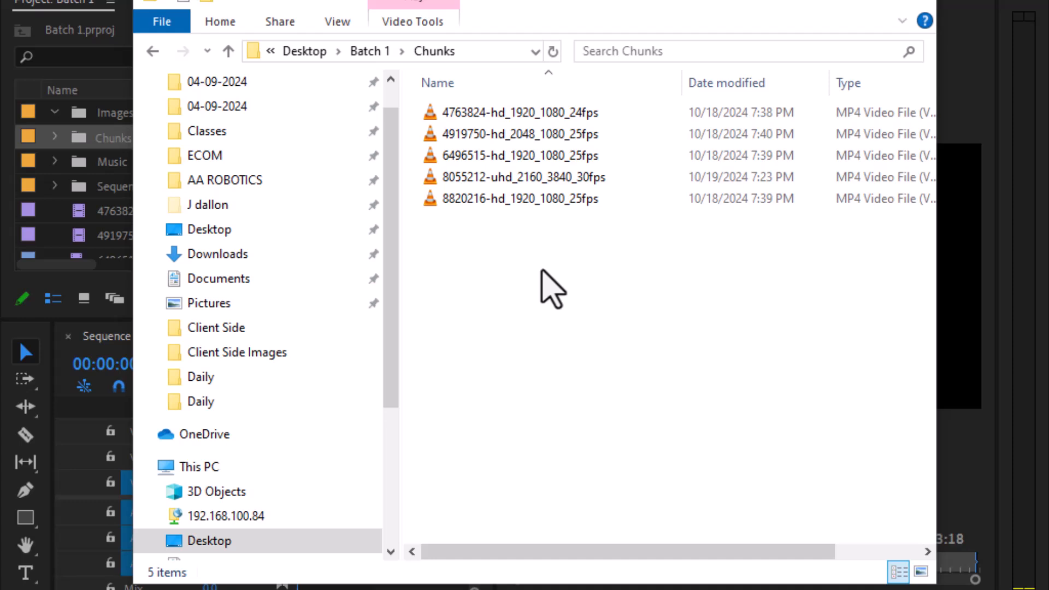
right_click(541, 269)
mouse_move(621, 494)
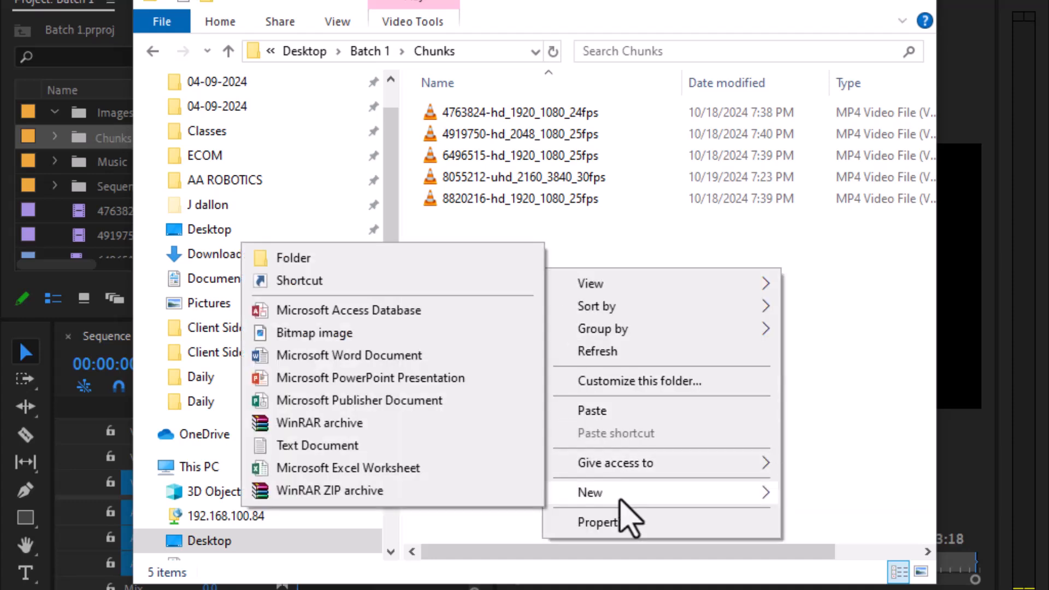
mouse_move(604, 474)
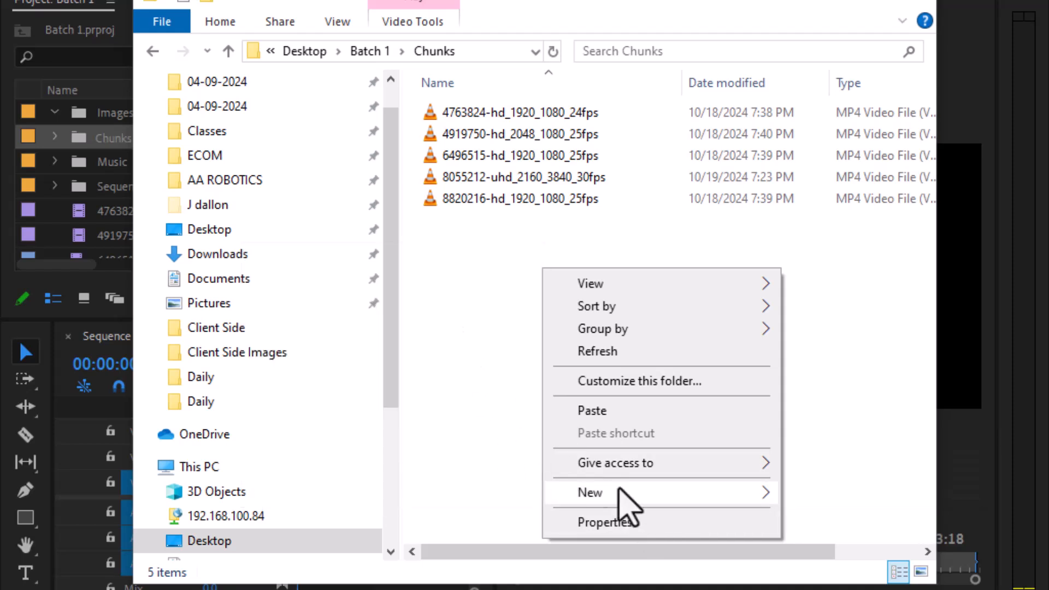
mouse_move(569, 497)
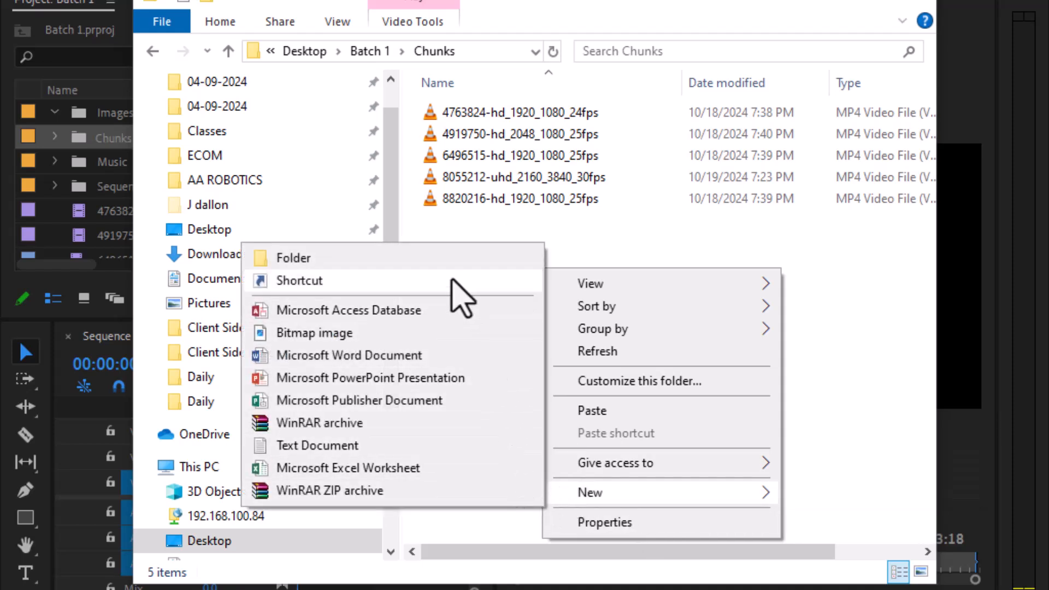
click(451, 266)
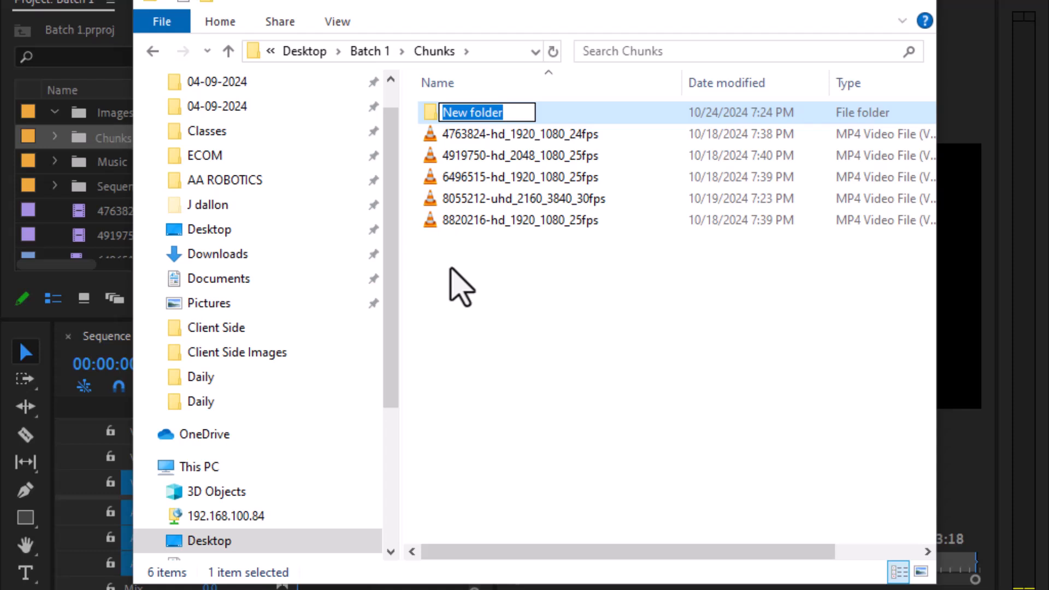
text(Images)
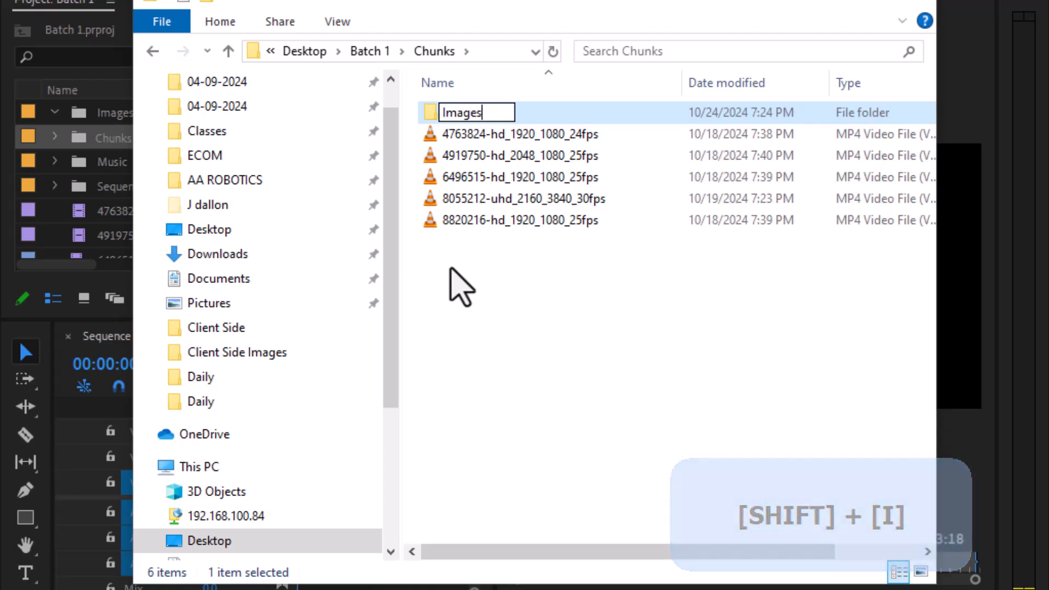
key(Return)
key(Return)
key(ctrl+v)
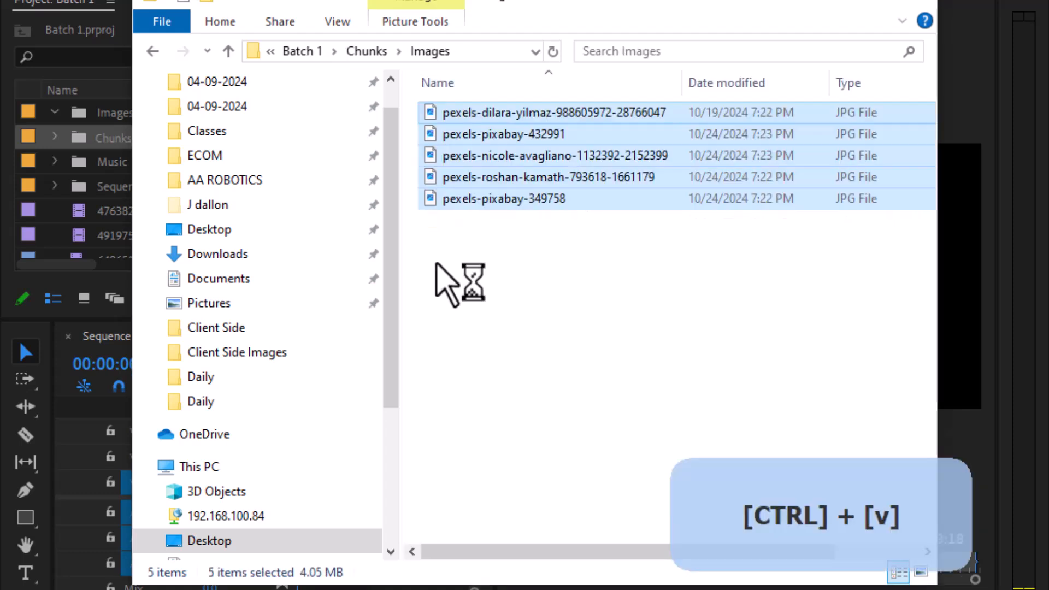
Step: Switch back to Premiere Pro and look at the contents of the Chunks bin
click(119, 3)
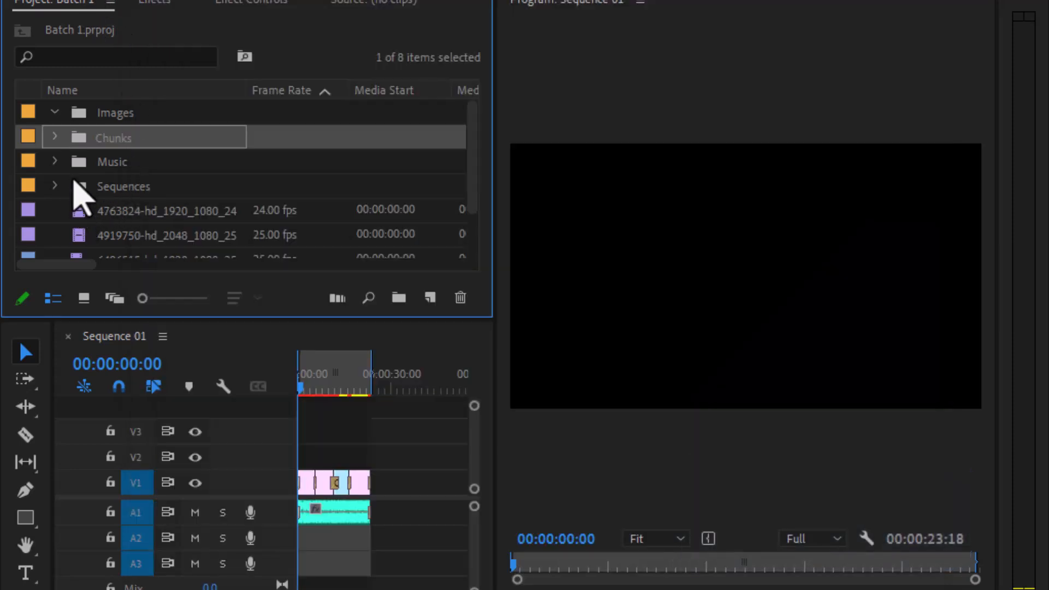
click(54, 137)
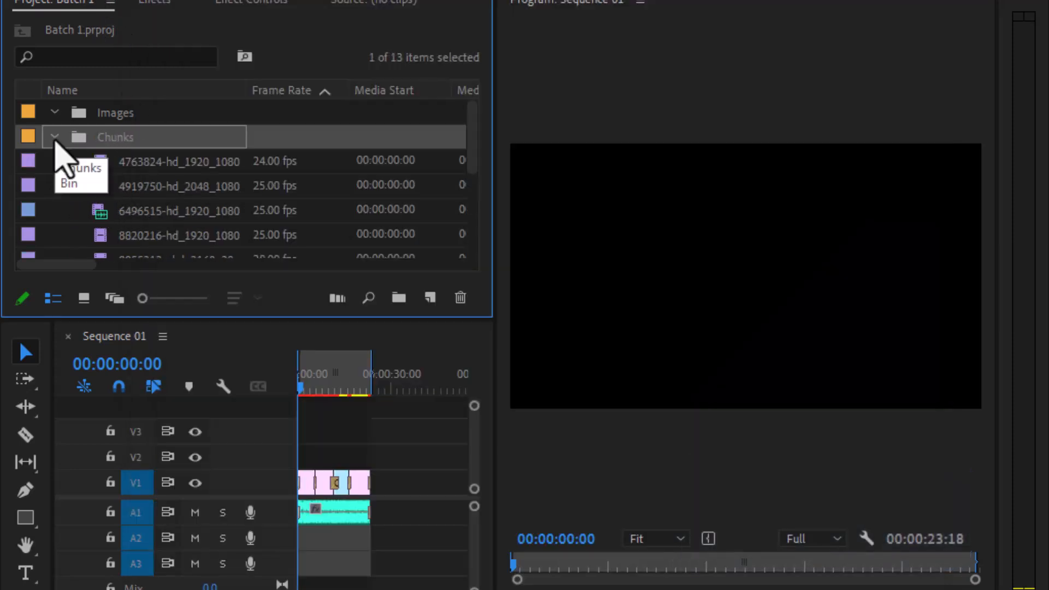
click(55, 137)
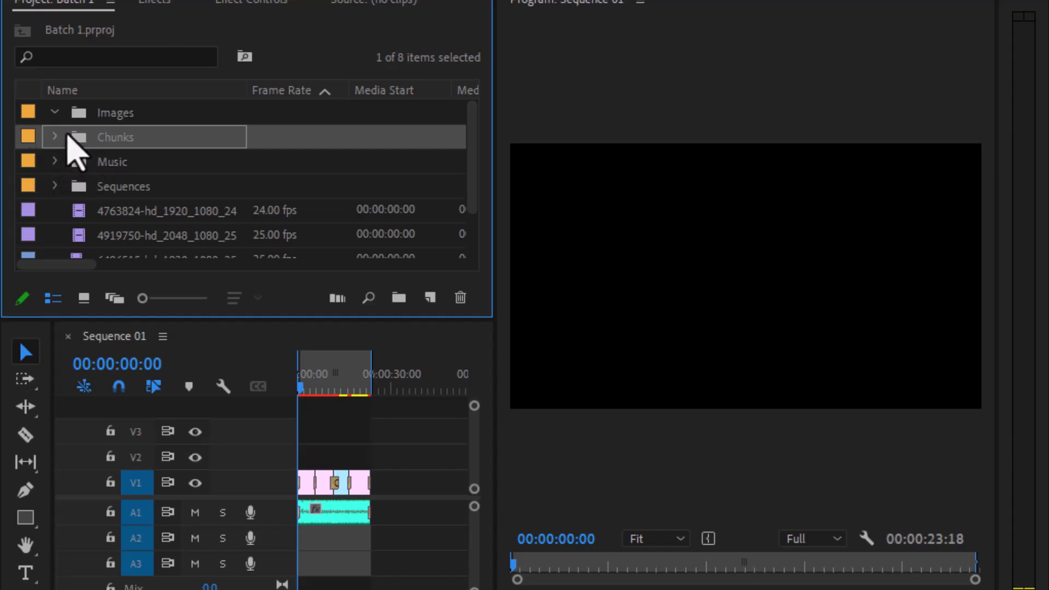
Step: Open the Images bin and import all five photos from Desktop > Batch 1 > Chunks > Images into it
click(78, 117)
double_click(78, 116)
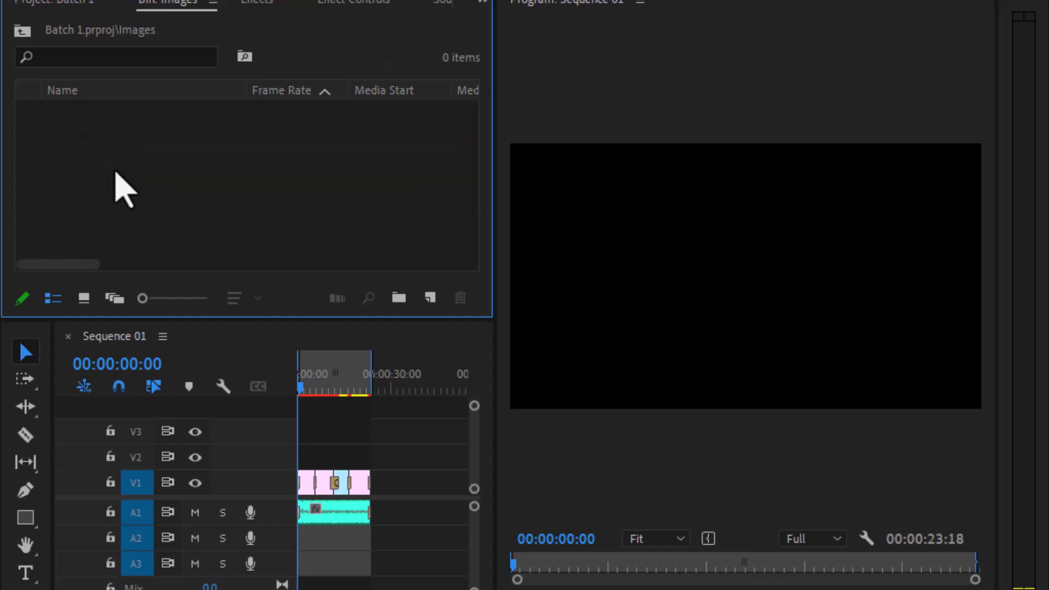
double_click(123, 188)
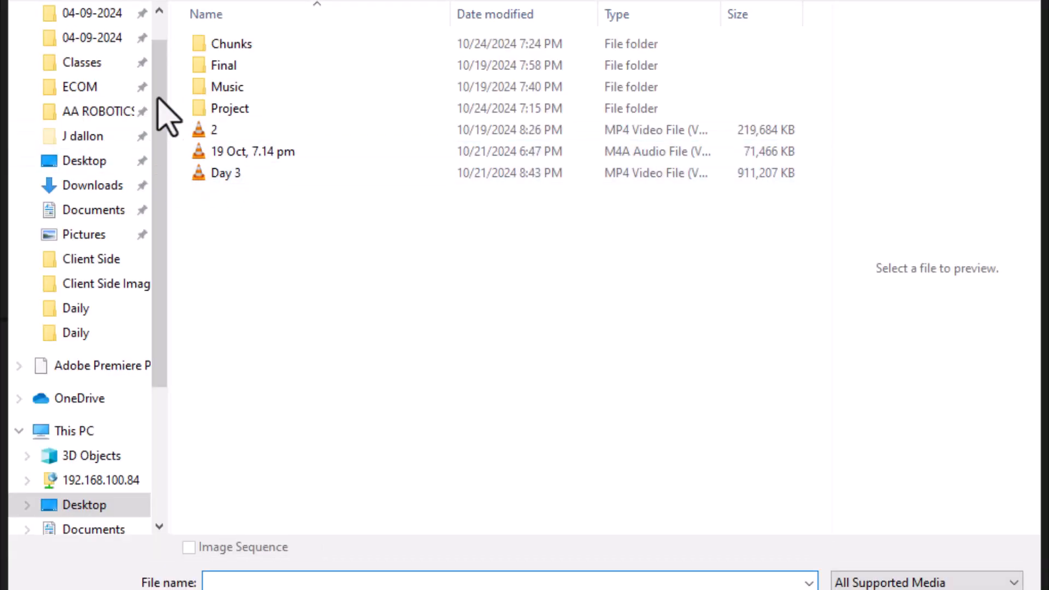
click(83, 160)
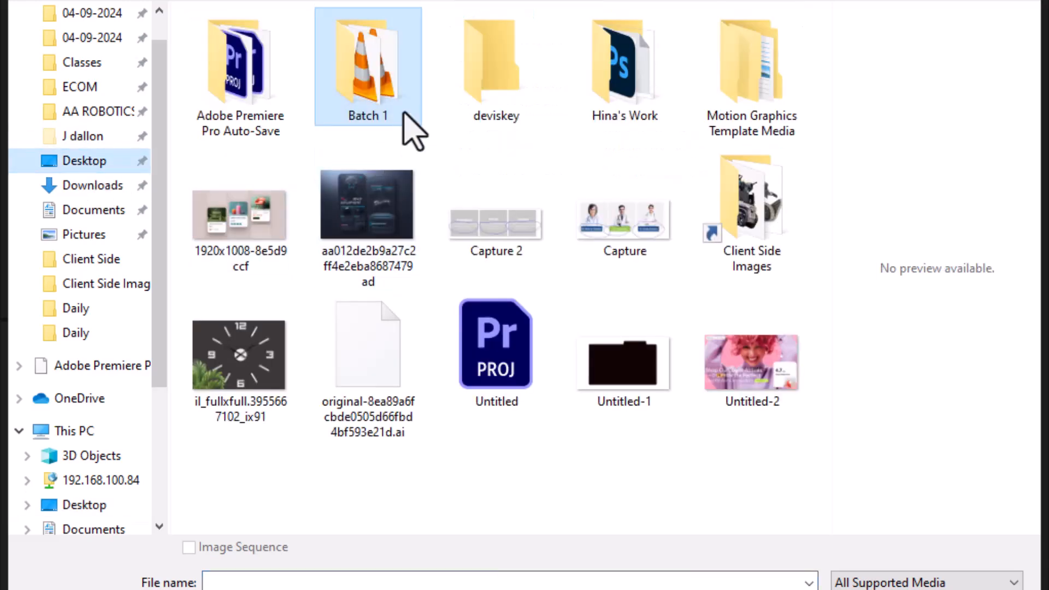
double_click(403, 113)
double_click(240, 45)
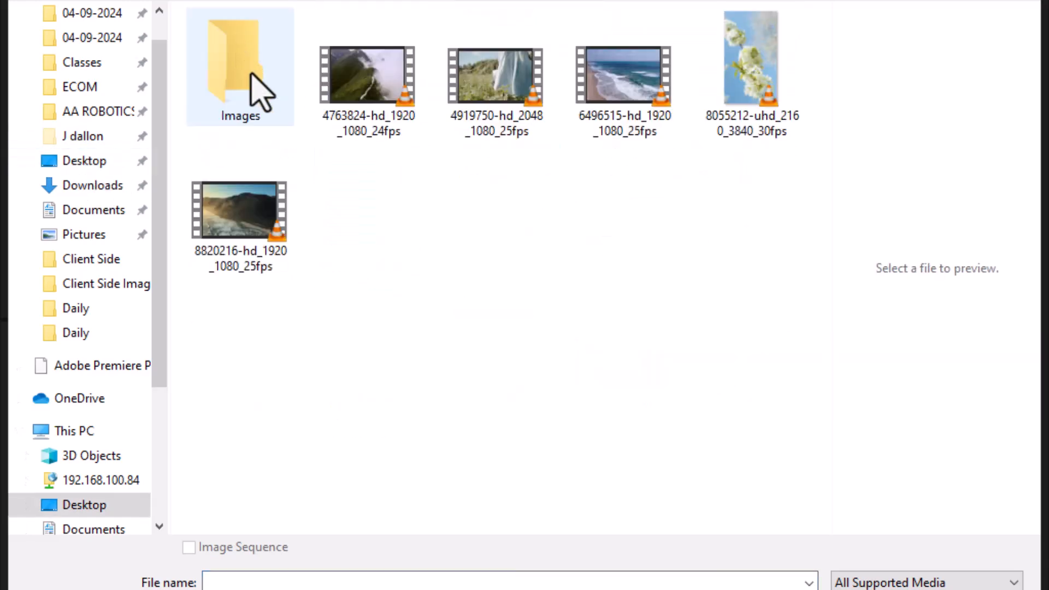
double_click(258, 82)
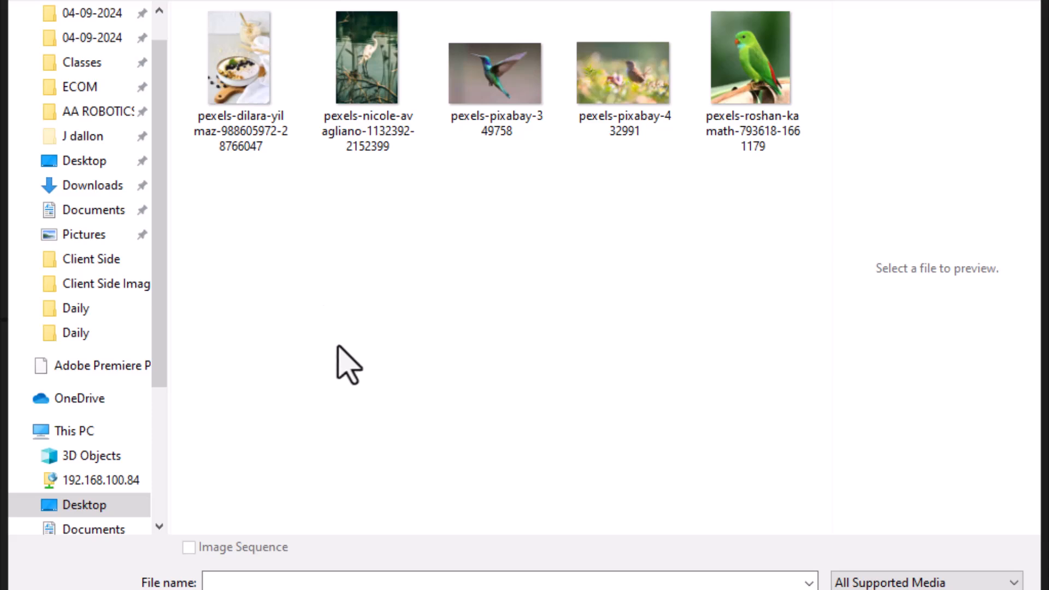
drag(223, 213, 868, 103)
click(884, 589)
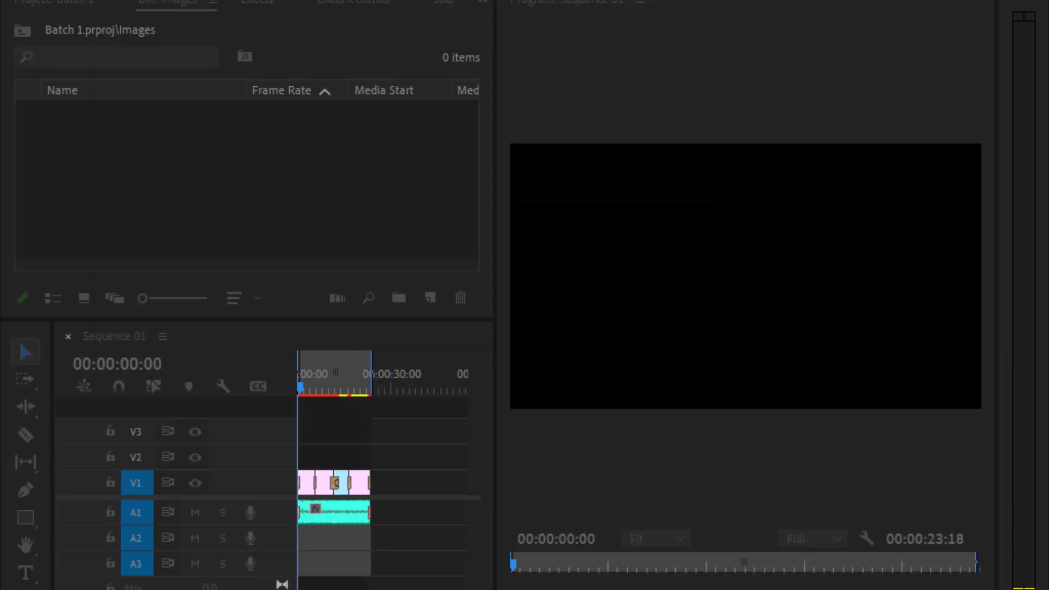
click(276, 246)
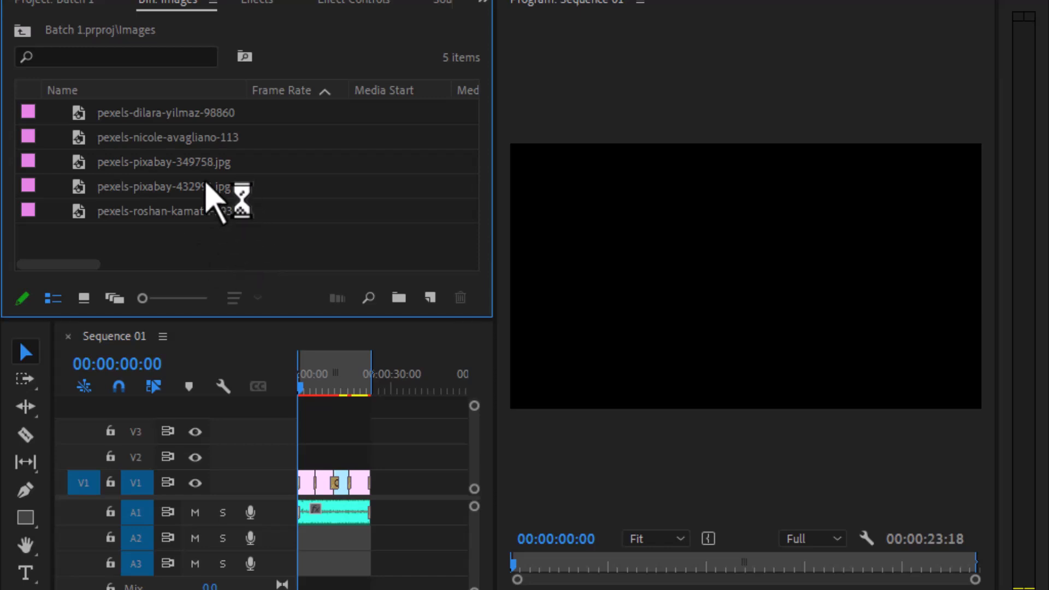
Step: Play Sequence 01 from the start and stop the playhead at 00:00:04:01 on the mountain clip
click(314, 404)
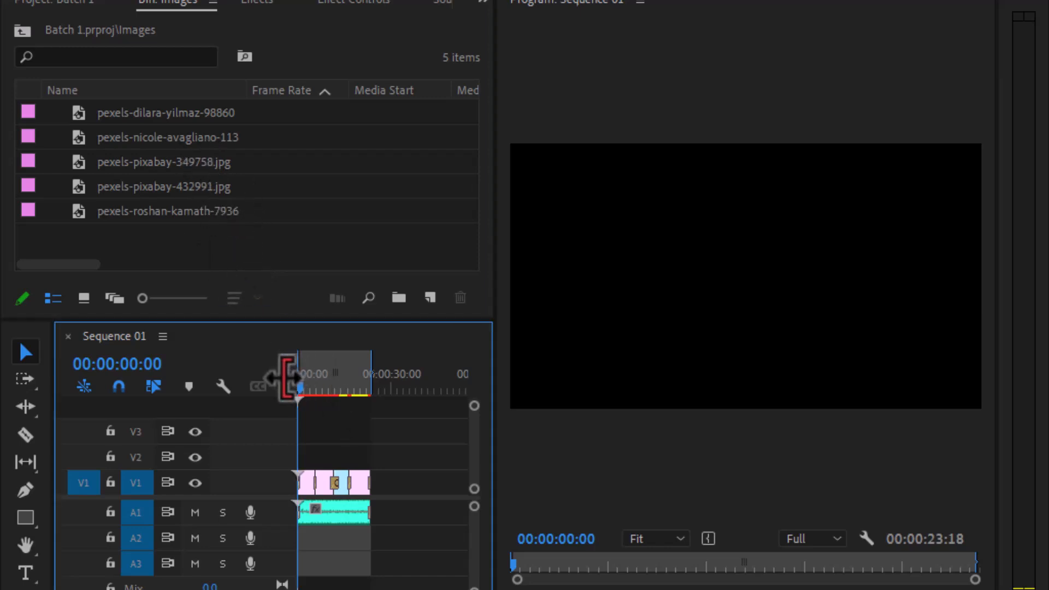
key(=)
key(=)
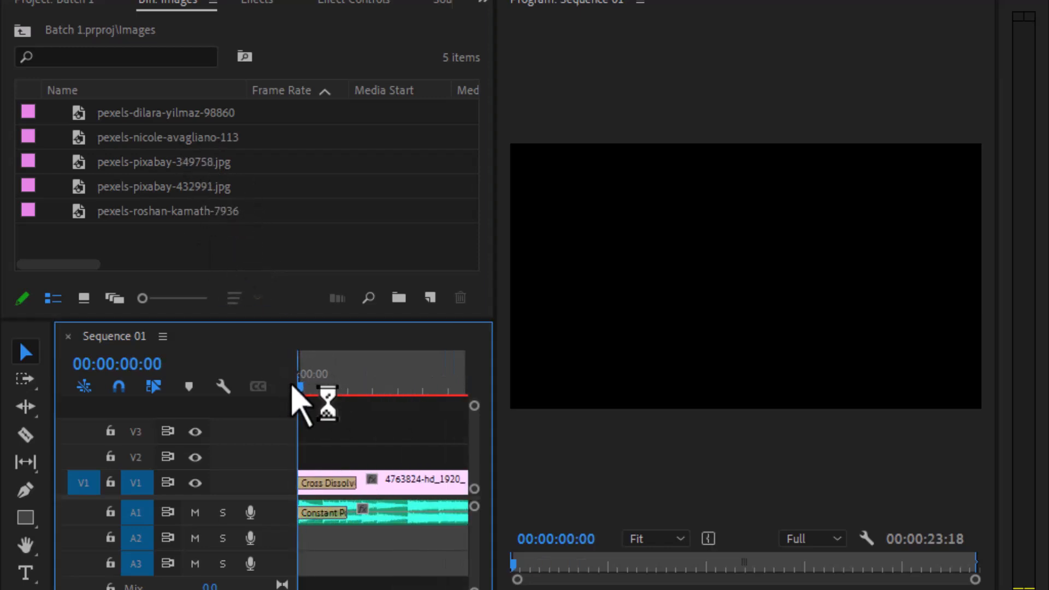
key(space)
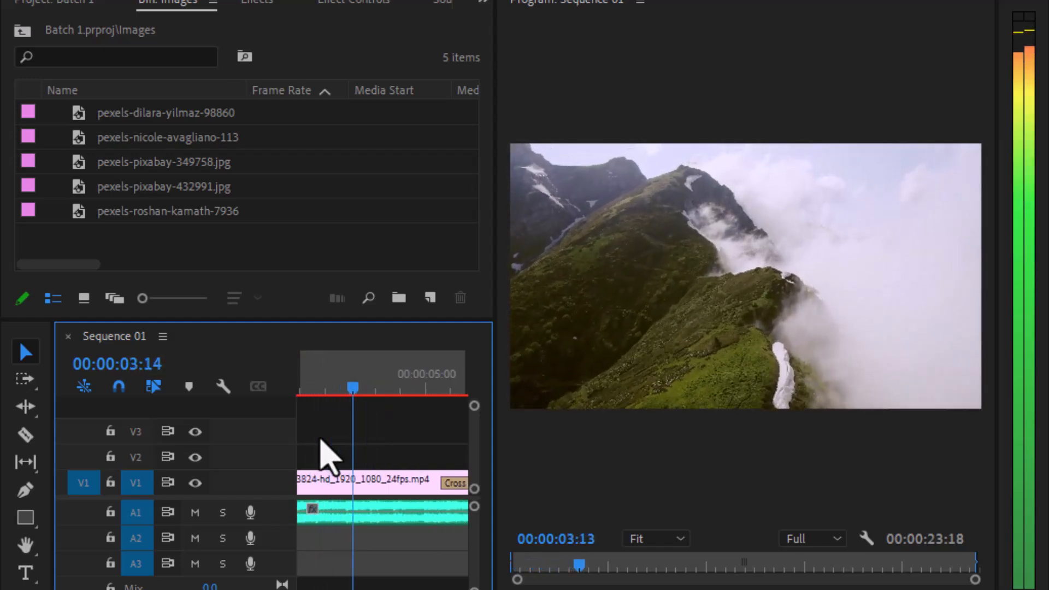
key(space)
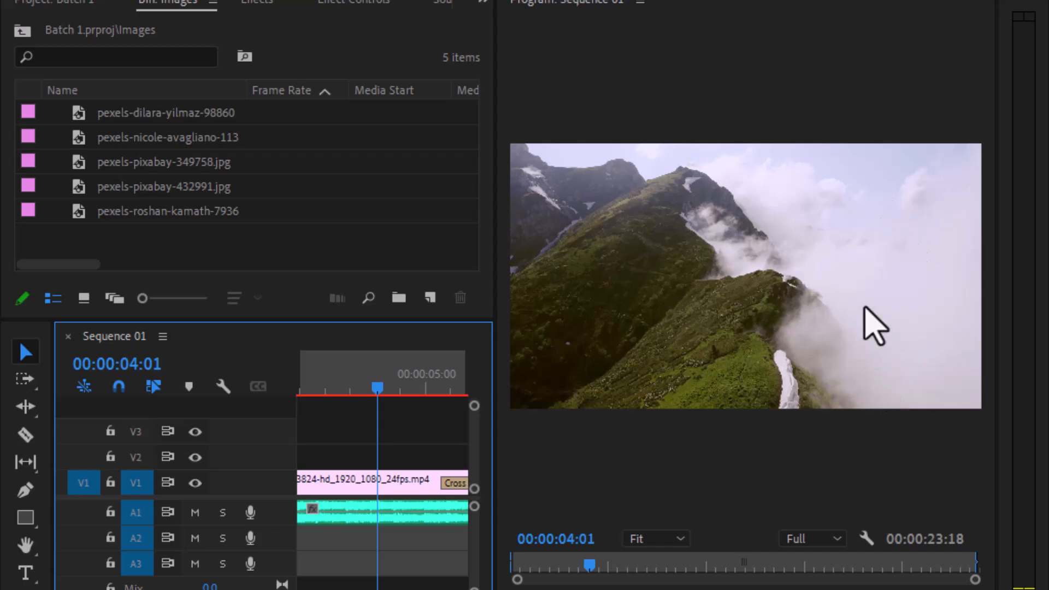
Step: Show the Images bin as thumbnails and place the green parrot photo on V2 at 00:00:04:01, above the mountain clip
click(164, 112)
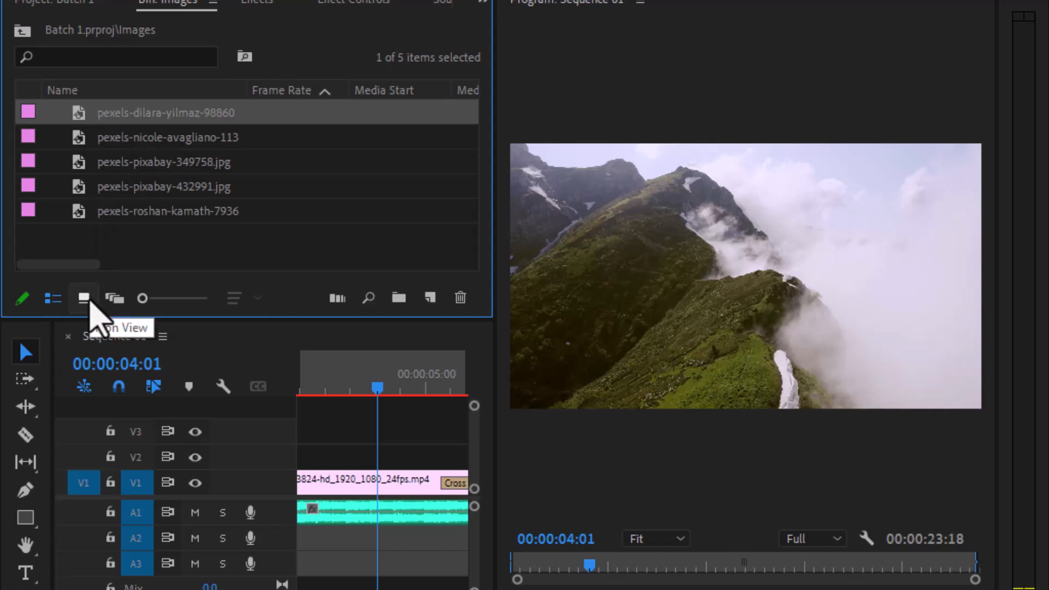
click(85, 299)
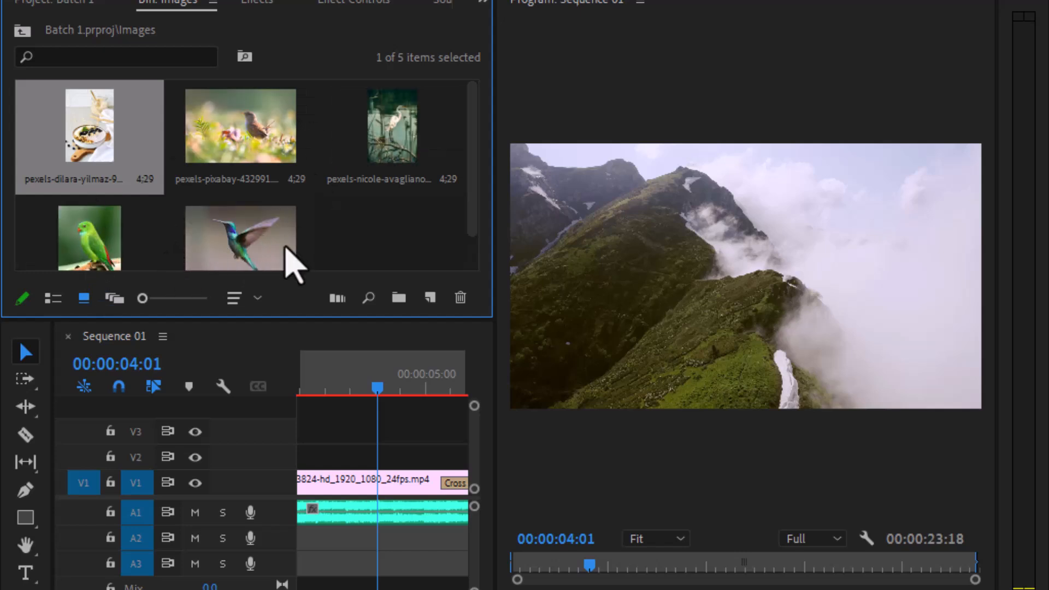
click(93, 249)
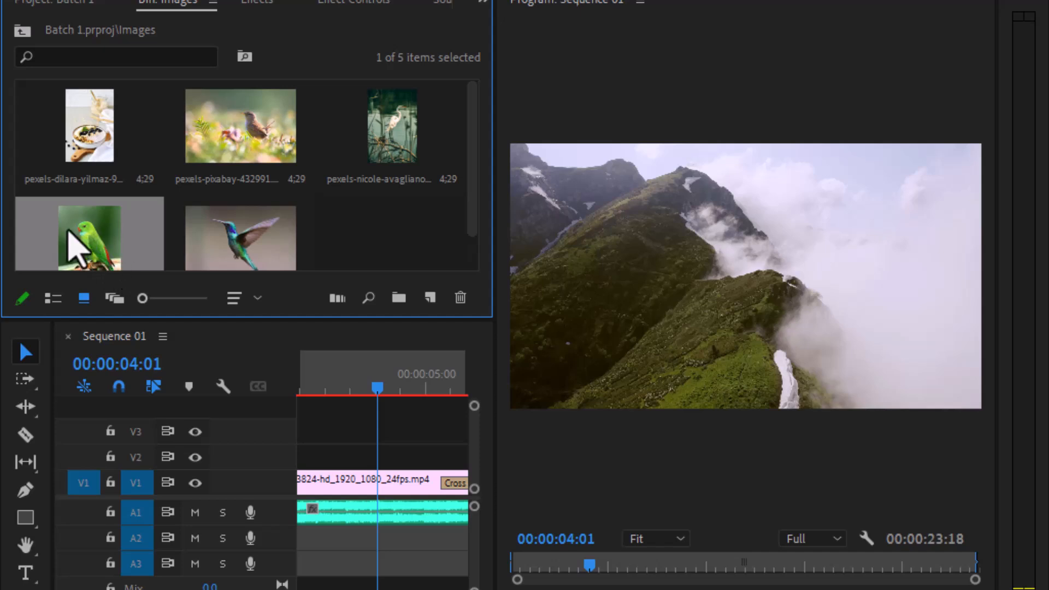
drag(94, 249, 386, 445)
click(392, 387)
drag(397, 383, 402, 383)
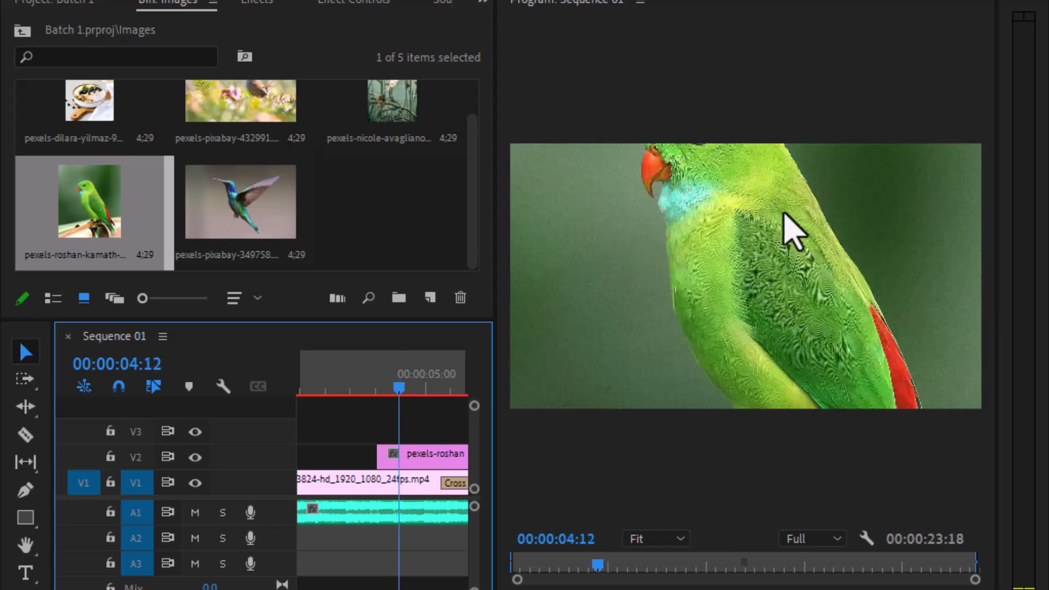
click(390, 386)
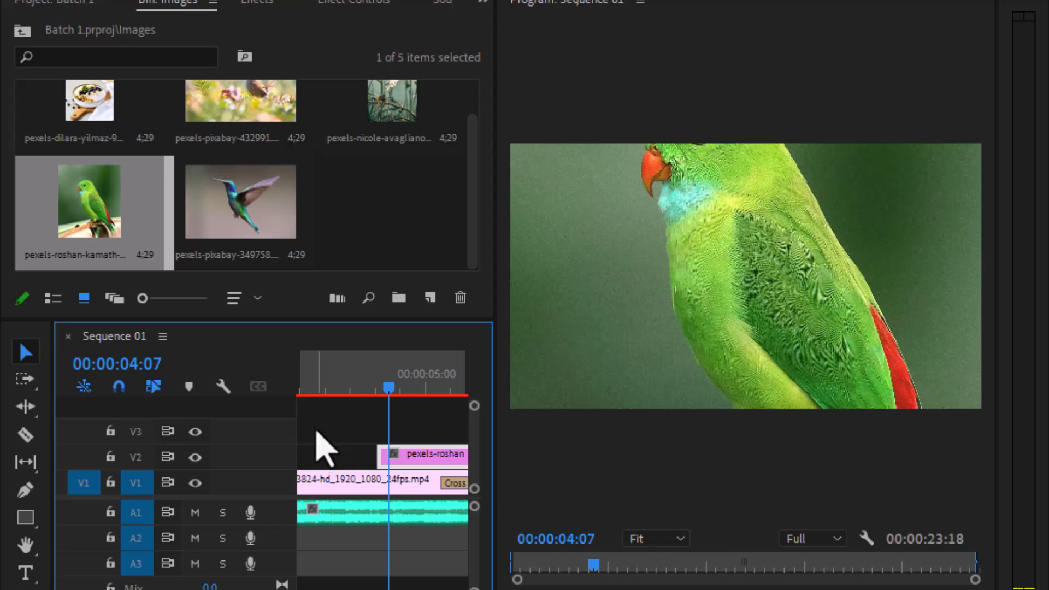
Step: Compare the effect controls of the Future Freeway audio clip with those of the parrot photo on V2
click(333, 517)
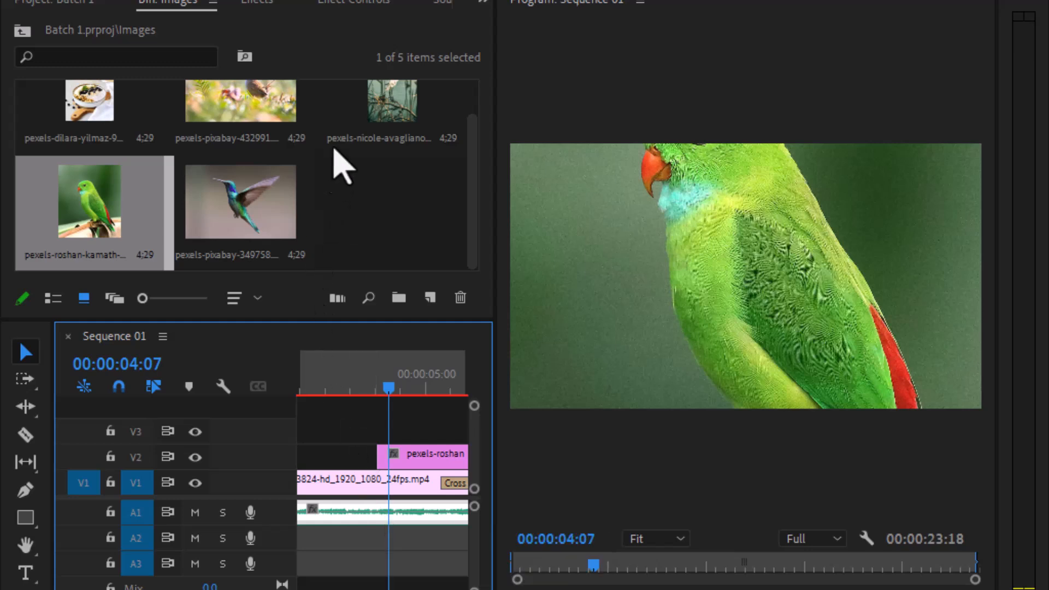
click(357, 5)
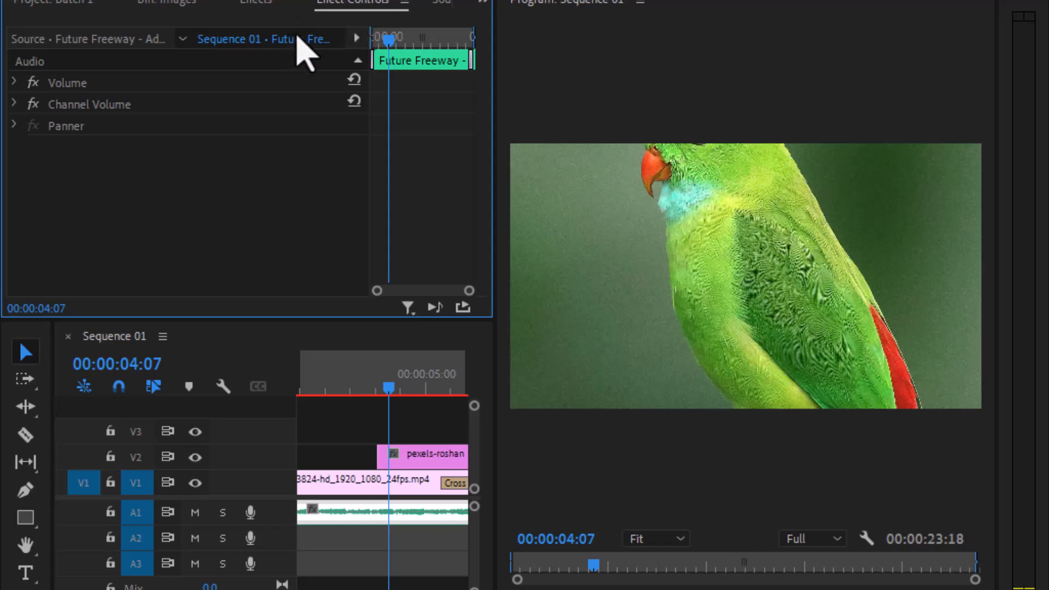
click(439, 460)
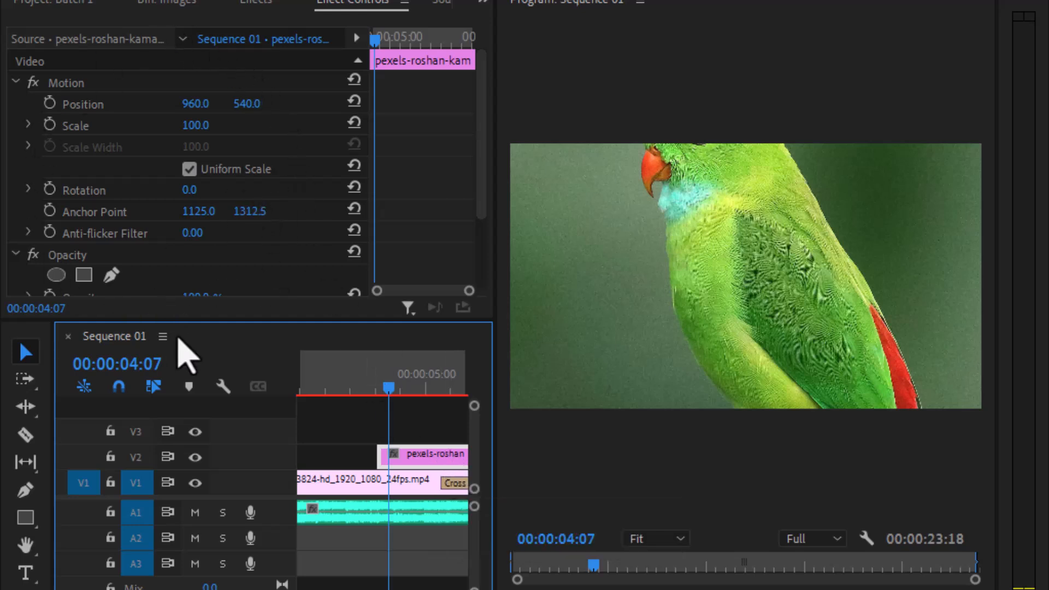
click(14, 82)
click(16, 104)
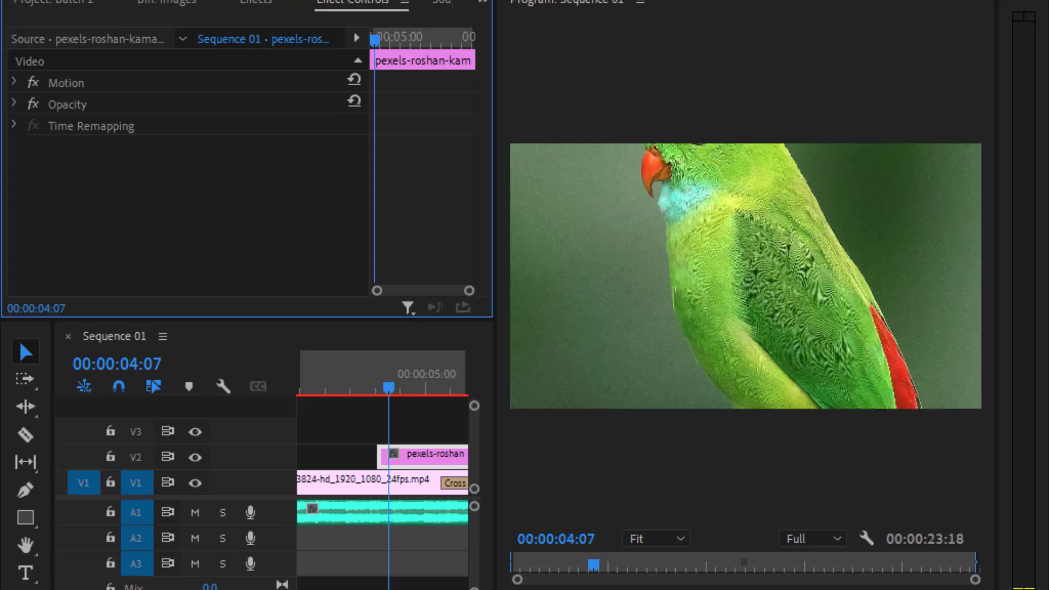
click(421, 462)
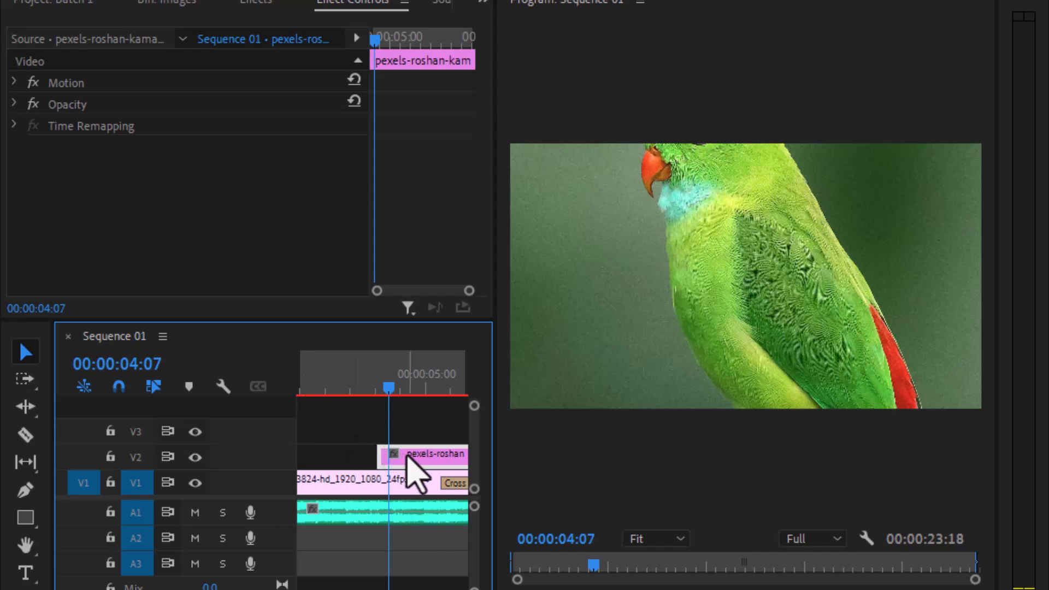
Step: Expand the parrot photo's Motion, Opacity and Time Remapping effects and examine the properties each one contains
click(12, 90)
click(12, 85)
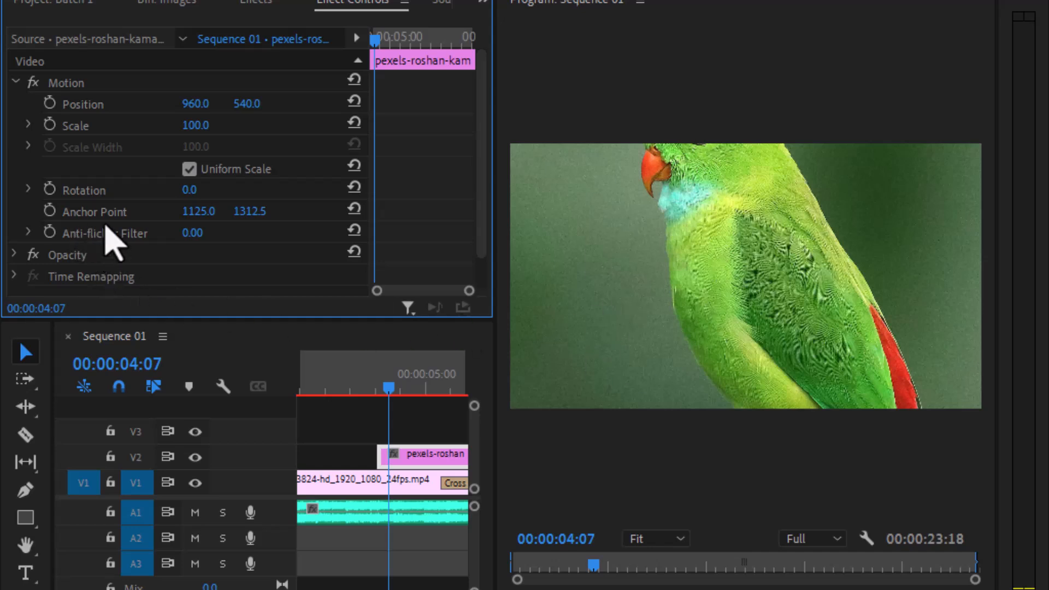
scroll(163, 262, down, 1)
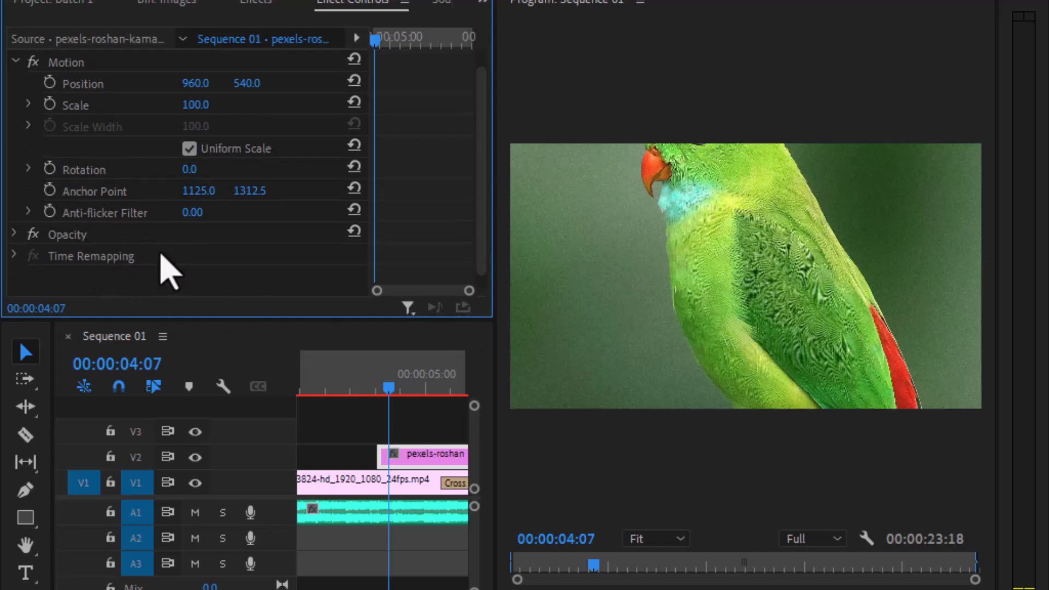
click(15, 233)
scroll(22, 254, down, 4)
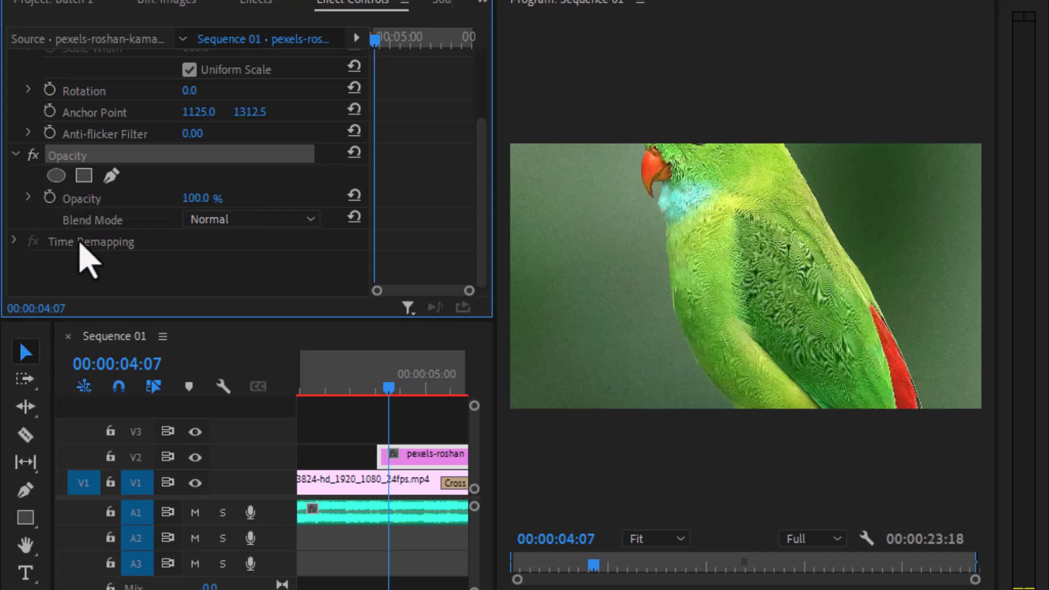
click(16, 241)
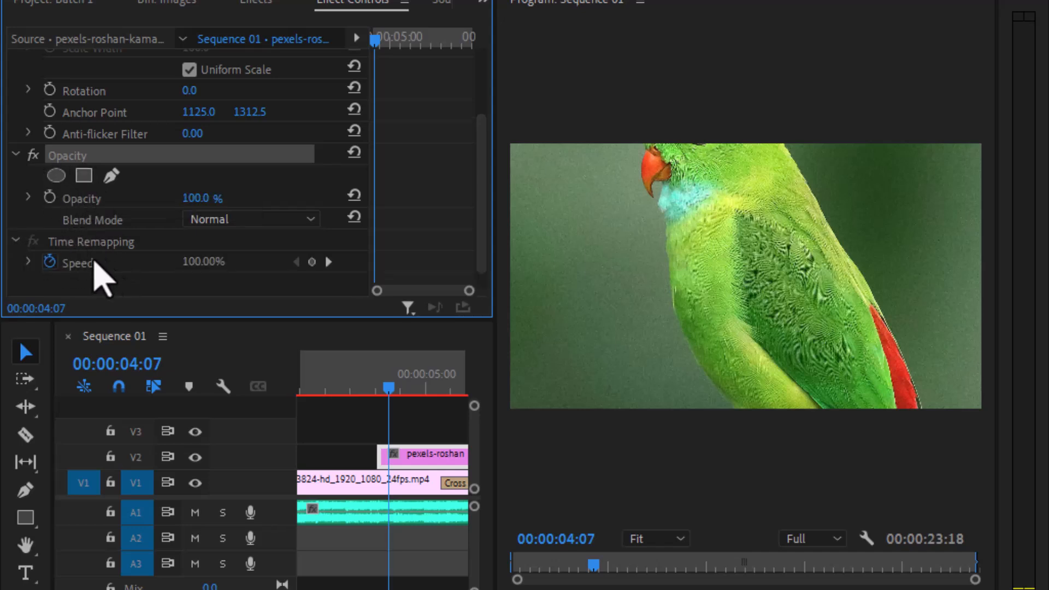
click(46, 268)
click(684, 310)
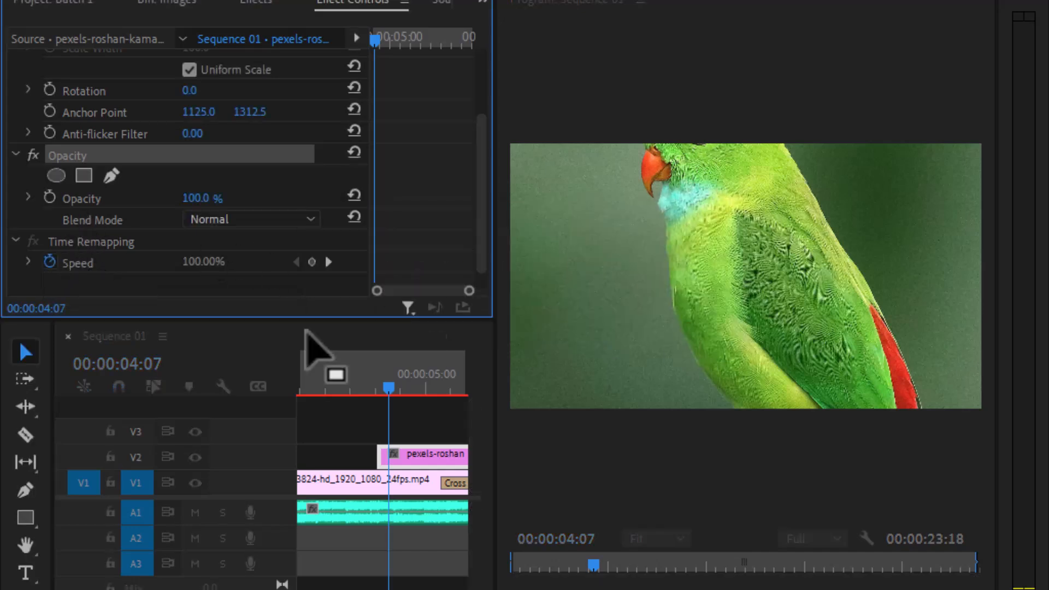
click(403, 457)
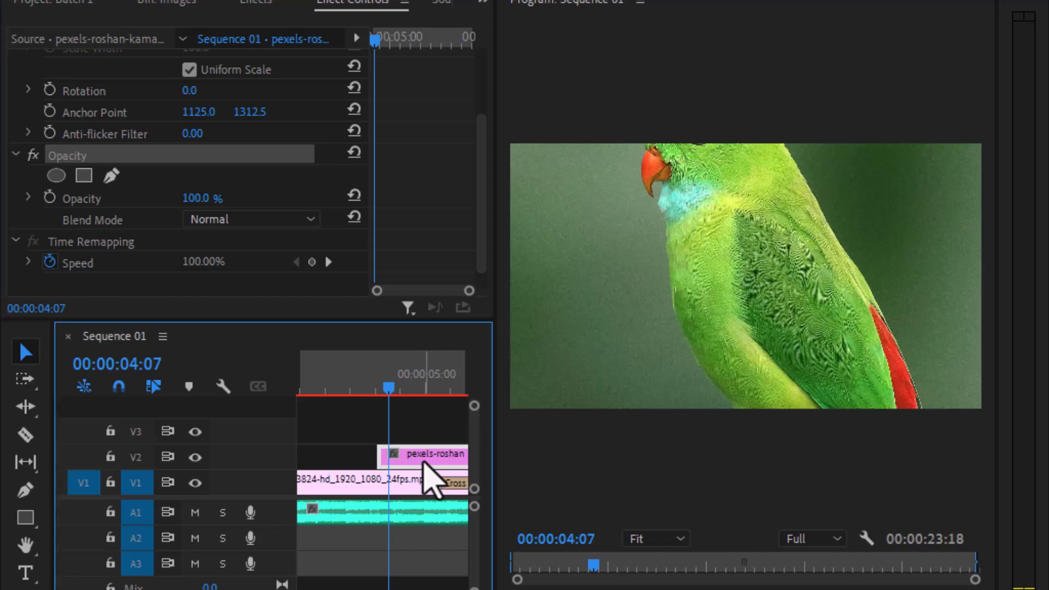
Step: Set the parrot photo's Scale to 67
scroll(276, 211, up, 3)
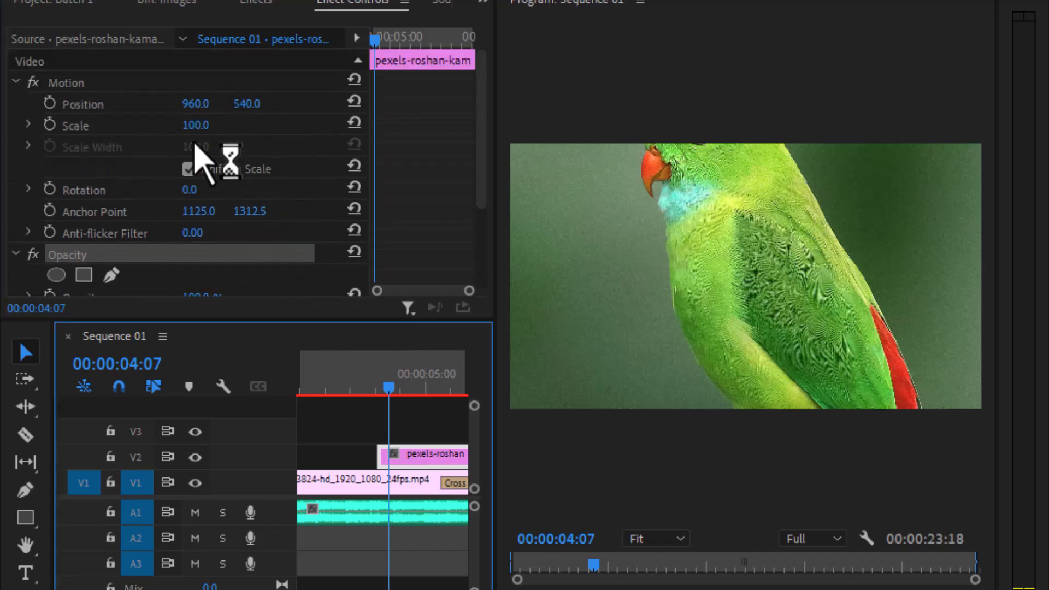
click(187, 125)
text(40)
key(Return)
mouse_move(187, 125)
mouse_down()
mouse_move(155, 125)
mouse_move(191, 125)
mouse_up()
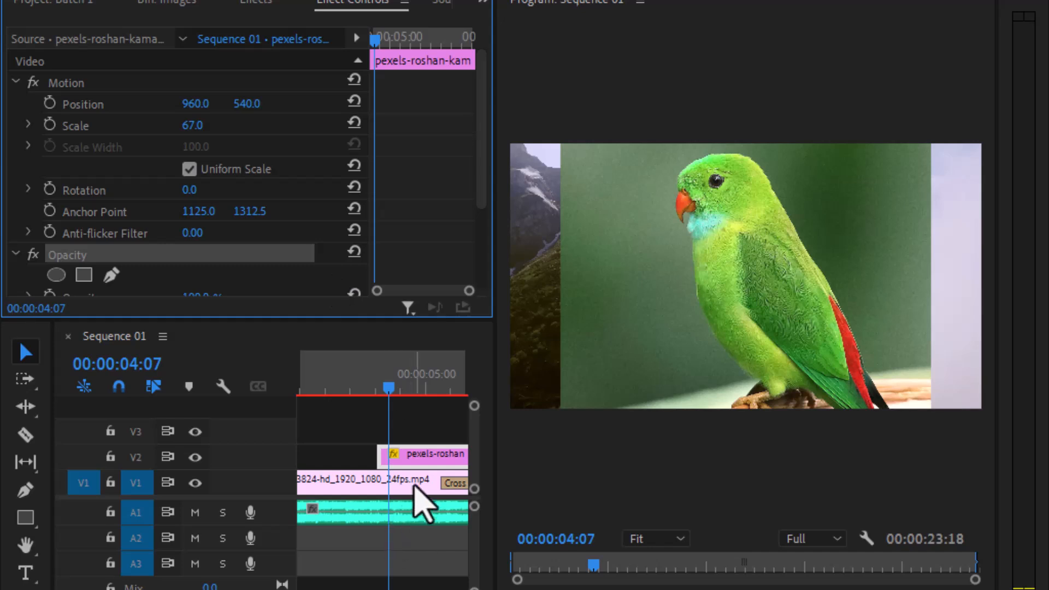
Step: Move the parrot photo along V2 into the empty area past the other clips and park the playhead at its start, 00:00:35:07
drag(426, 459, 404, 463)
key(minus)
key(minus)
key(minus)
key(minus)
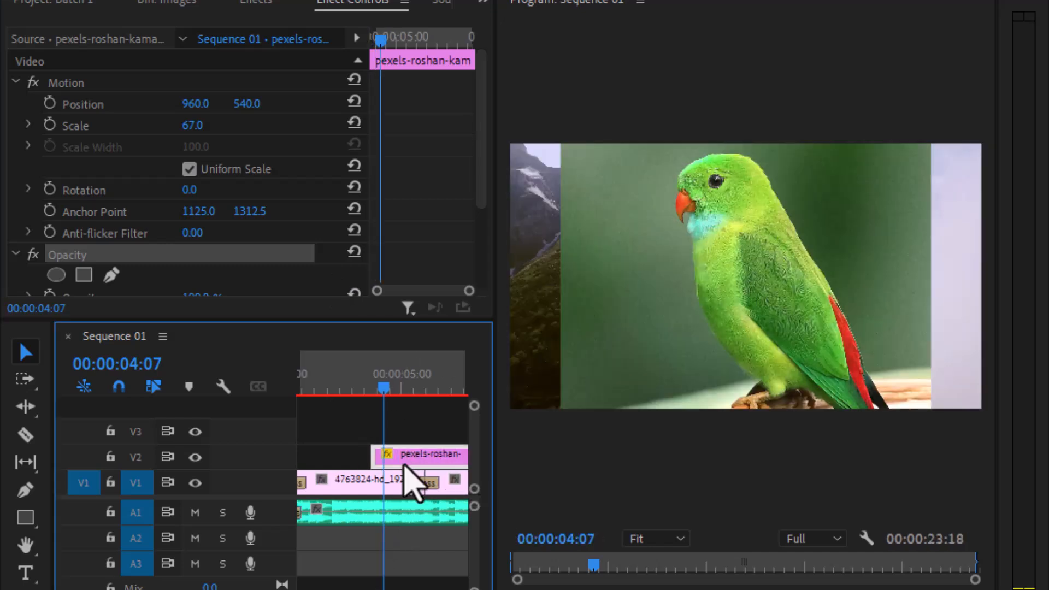
drag(316, 462, 413, 462)
click(418, 390)
key(equal)
key(equal)
key(equal)
key(equal)
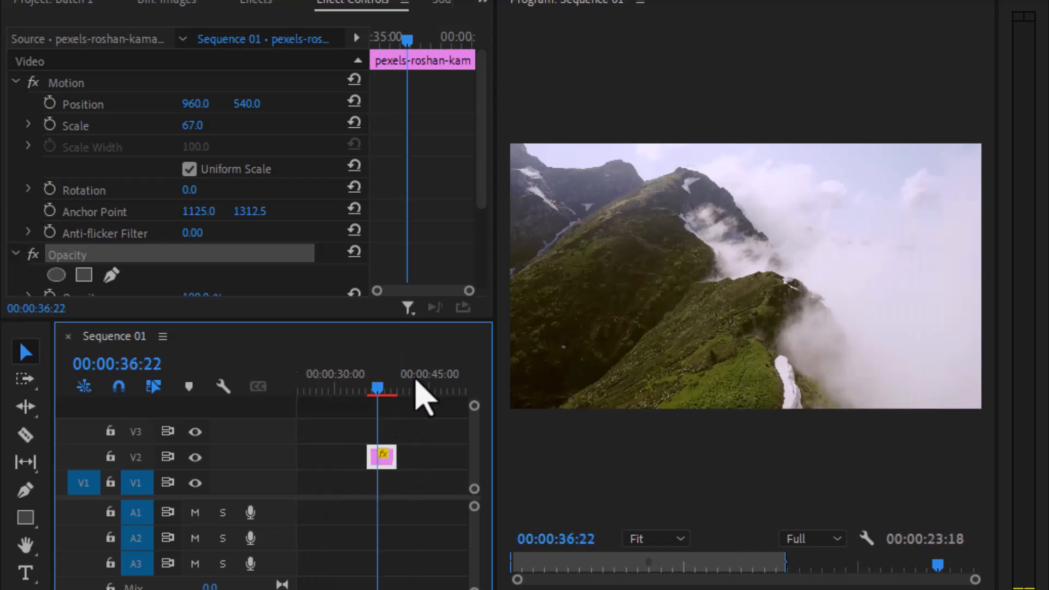
key(minus)
drag(382, 388, 358, 390)
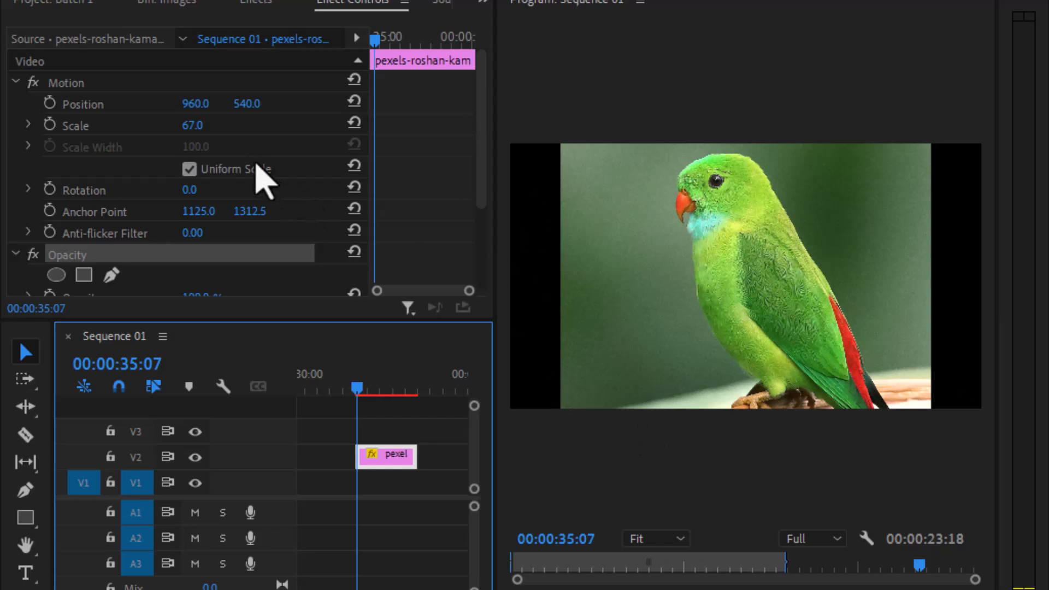
Step: Set the parrot photo's Scale to 88 and move the playhead back to the end of the last clip on V1
drag(192, 125, 204, 125)
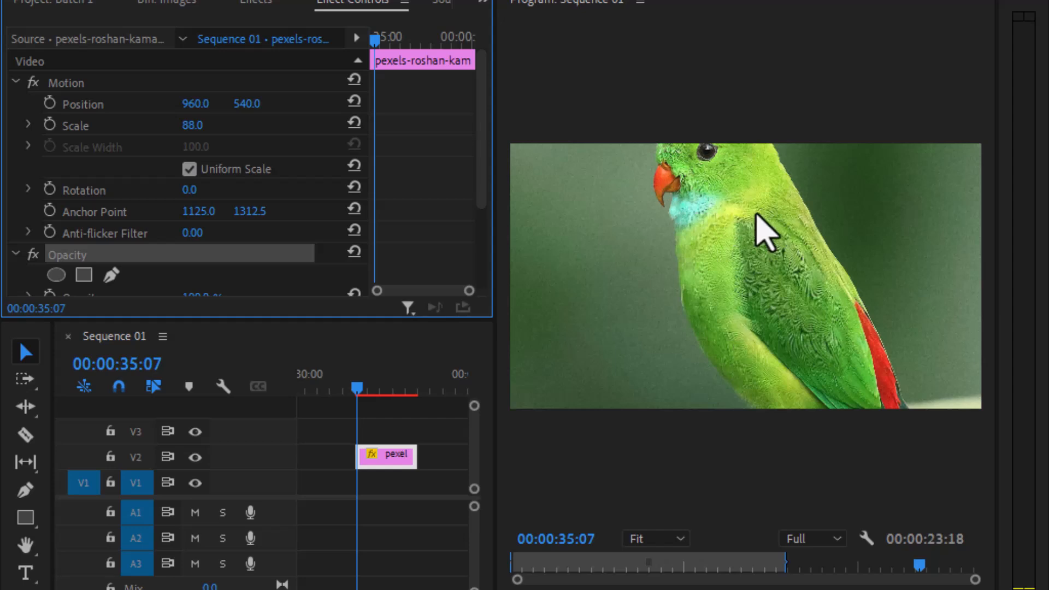
click(381, 489)
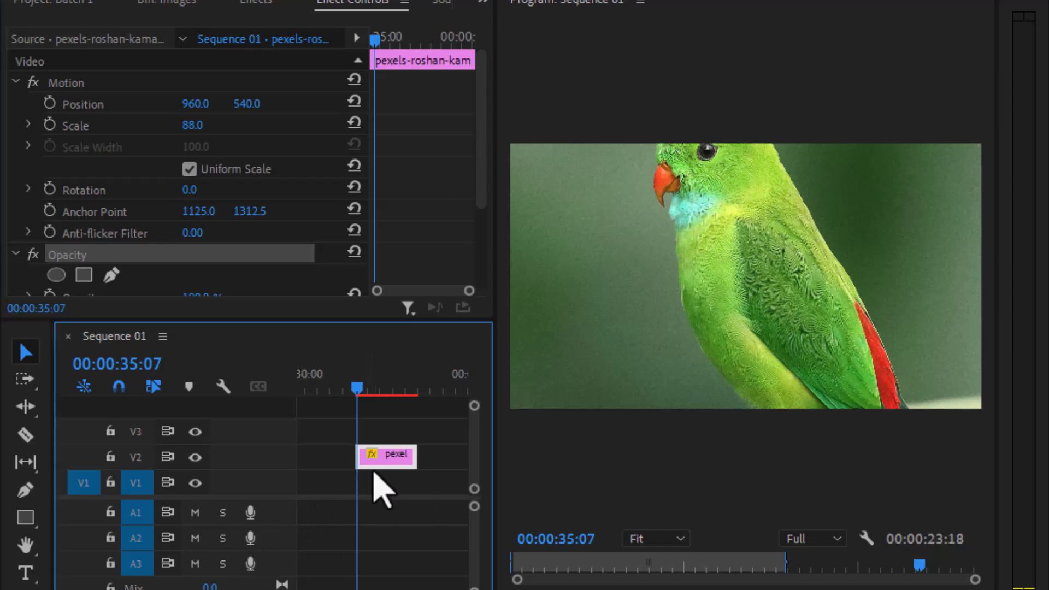
key(Up)
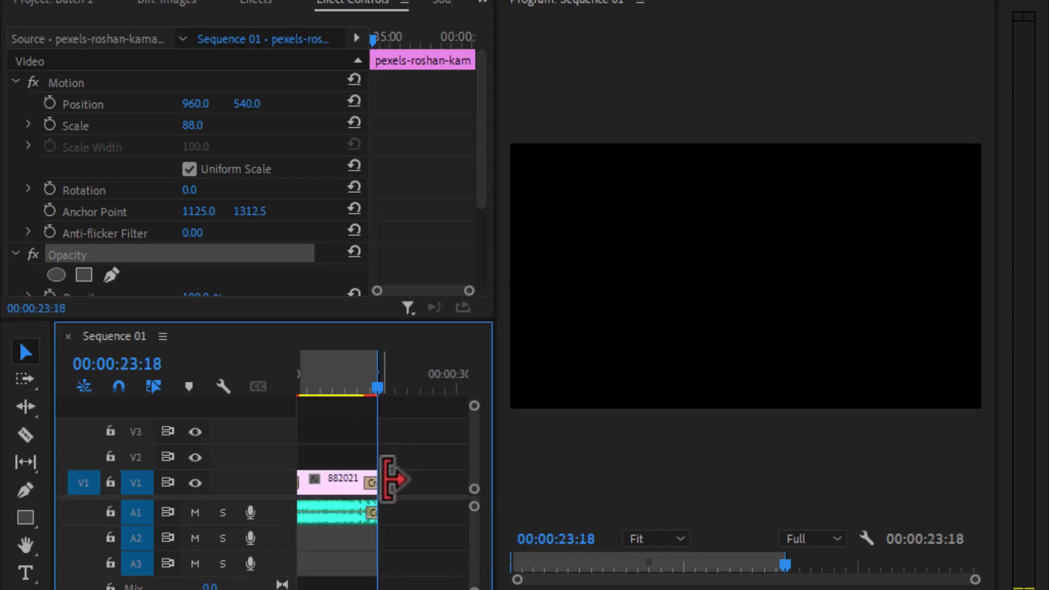
Step: Scrub the playhead from the end of the last V1 clip across the empty gap to the parrot photo, at 00:00:35:14
click(417, 497)
key(minus)
key(minus)
key(minus)
key(equal)
key(equal)
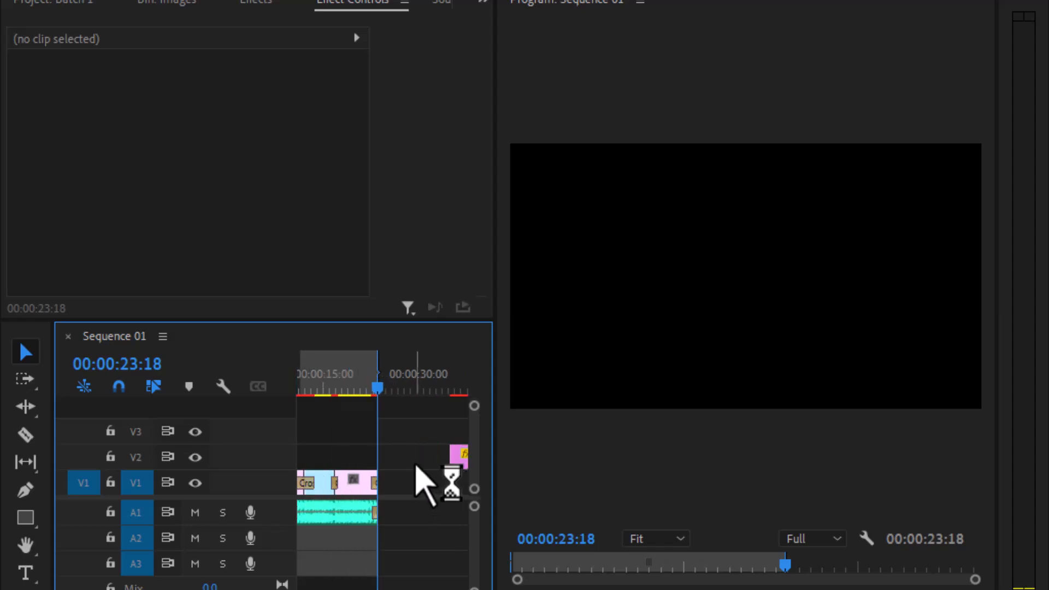
scroll(423, 450, down, 2)
scroll(415, 456, up, 2)
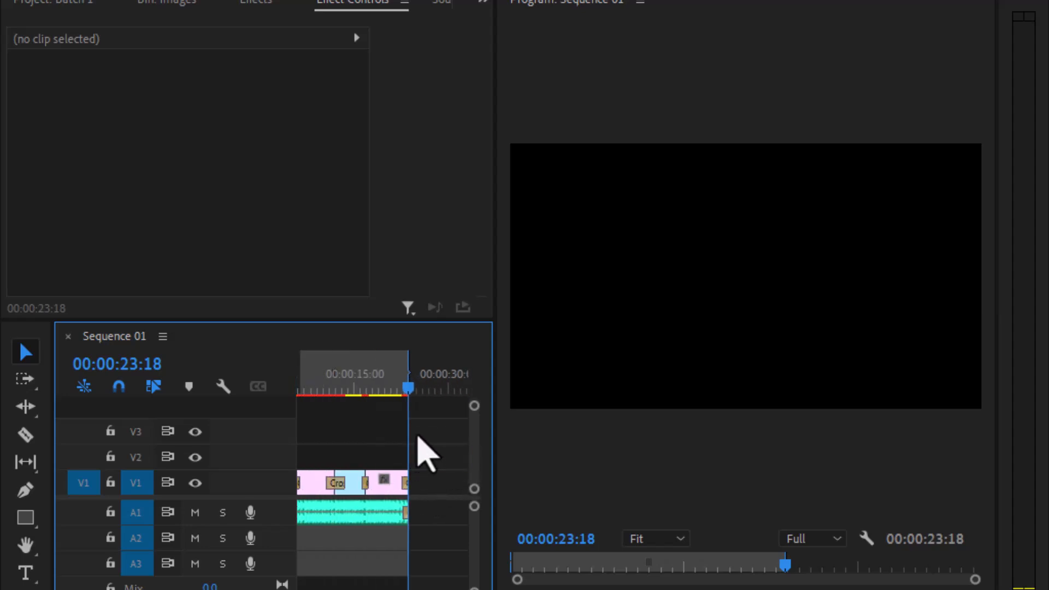
click(395, 390)
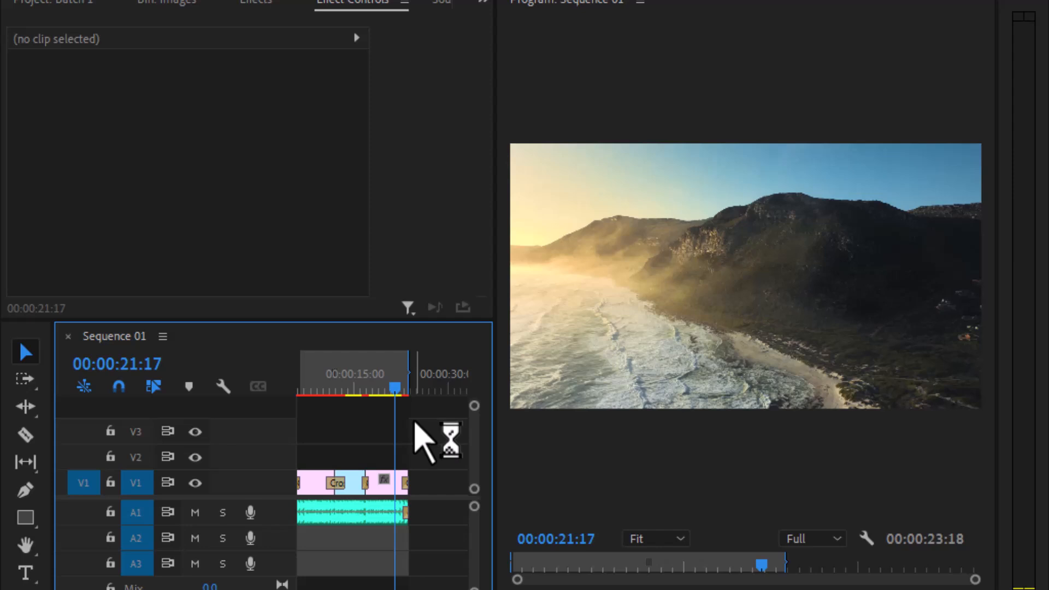
scroll(413, 456, down, 3)
scroll(408, 468, up, 2)
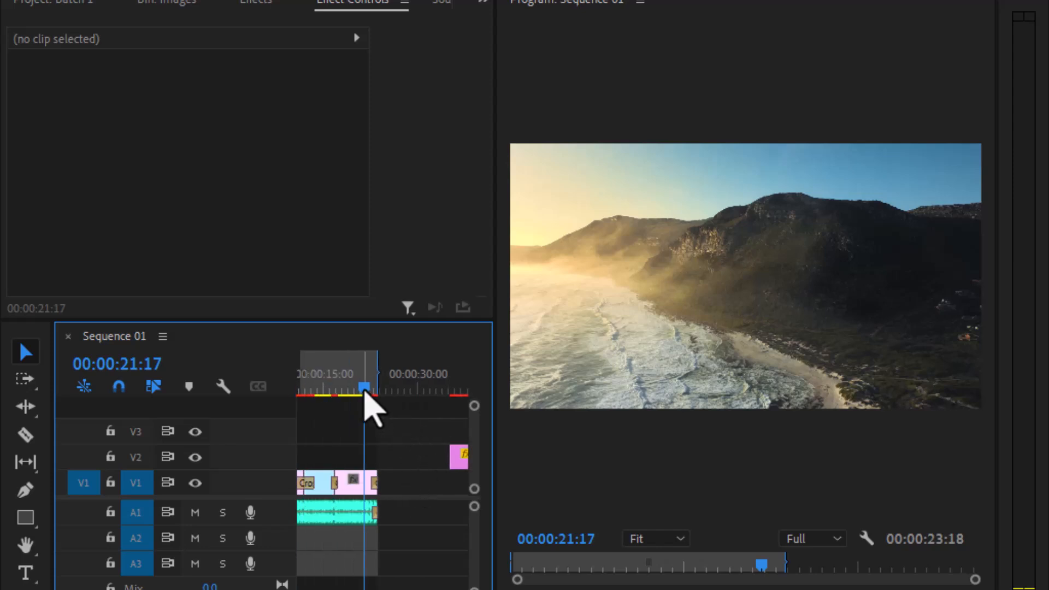
drag(365, 390, 452, 386)
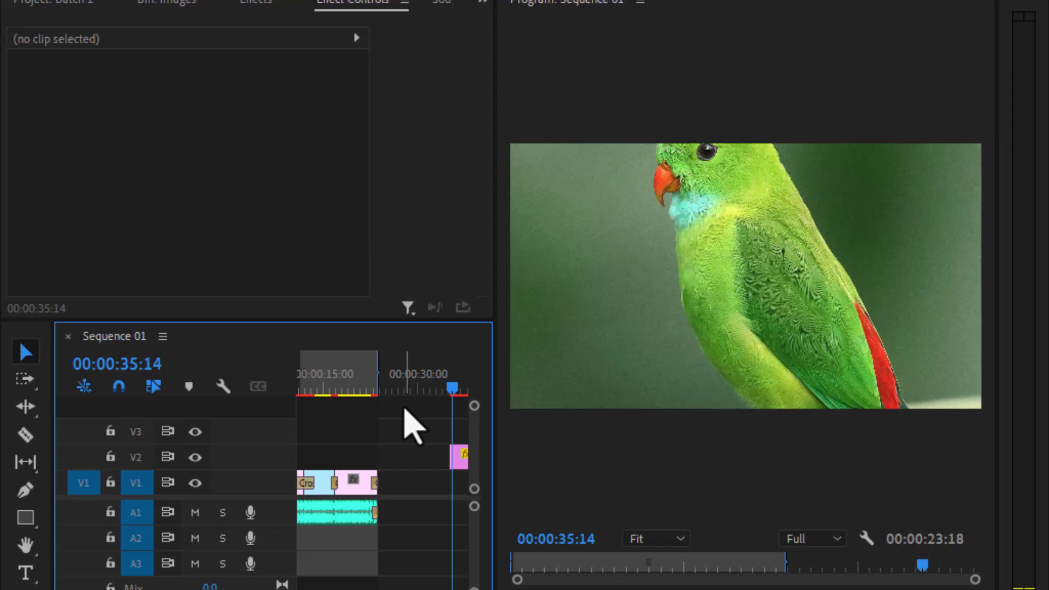
Step: Jump the playhead back and forth between the V1 edit points, ending at the last V1 clip's end, 00:00:23:18
key(Up)
key(Up)
key(Up)
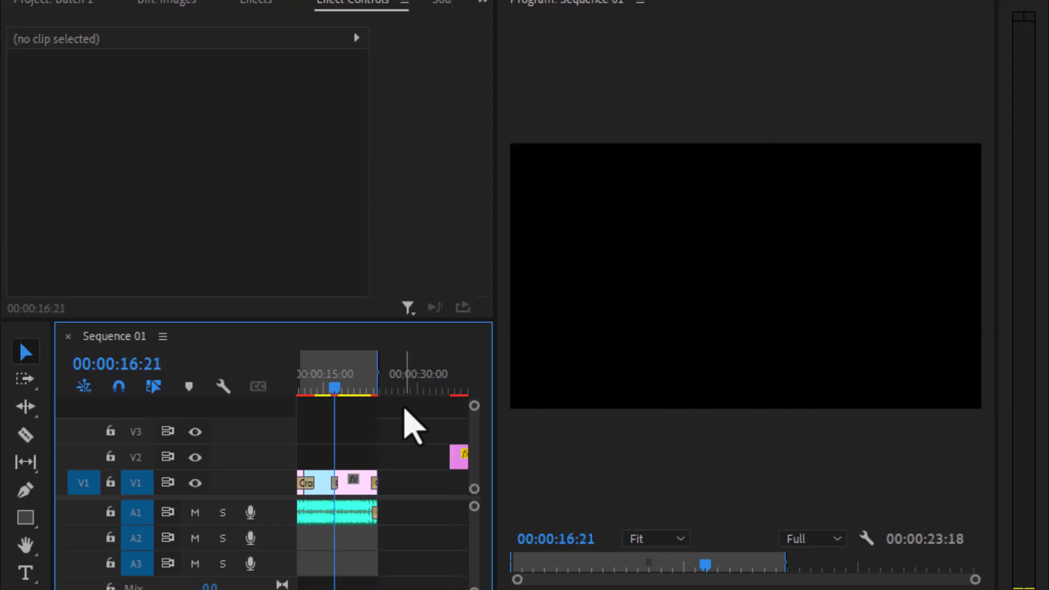
key(Down)
key(Down)
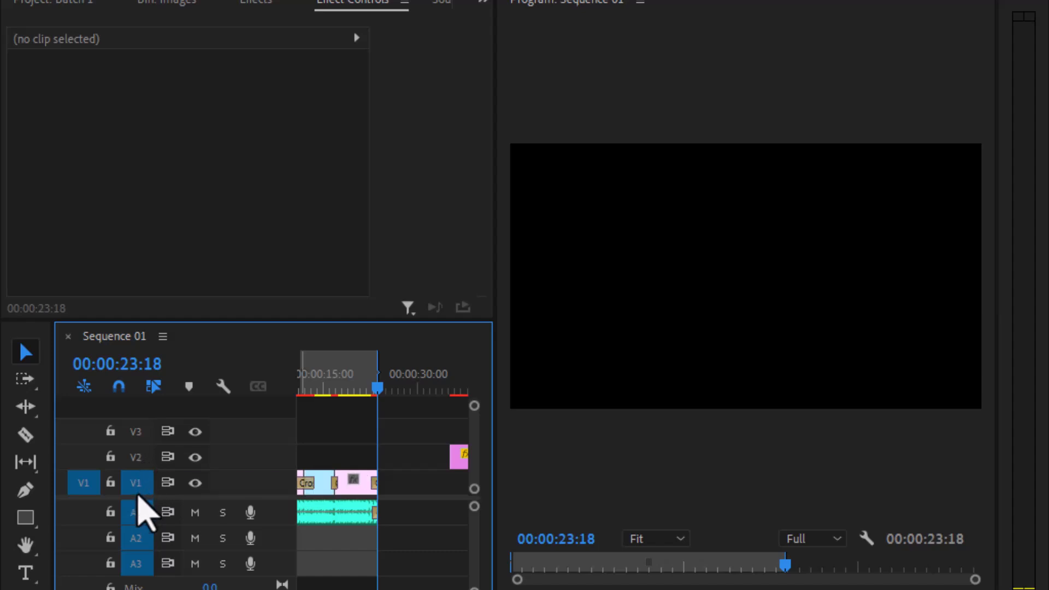
Step: Target track V2 and jump through the edit points to the parrot photo's start at 00:00:35:02
click(139, 465)
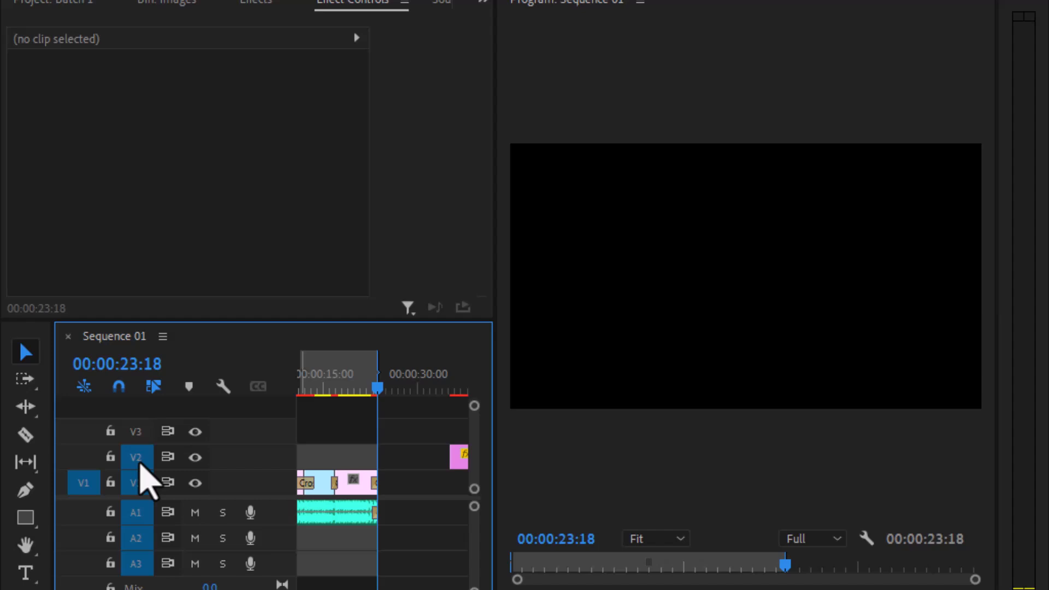
key(Down)
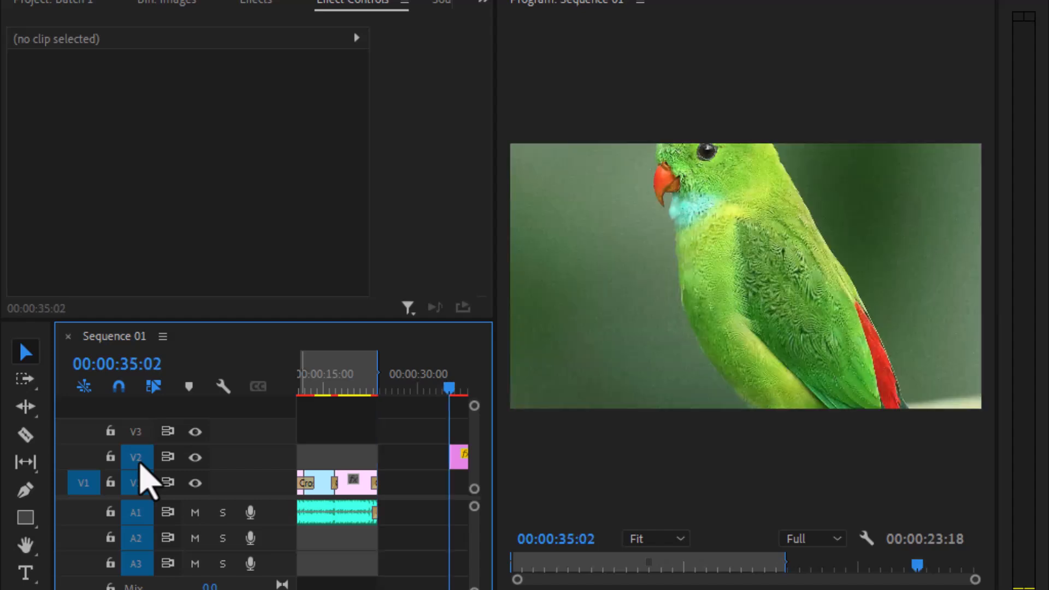
key(Up)
key(Up)
key(Down)
key(Up)
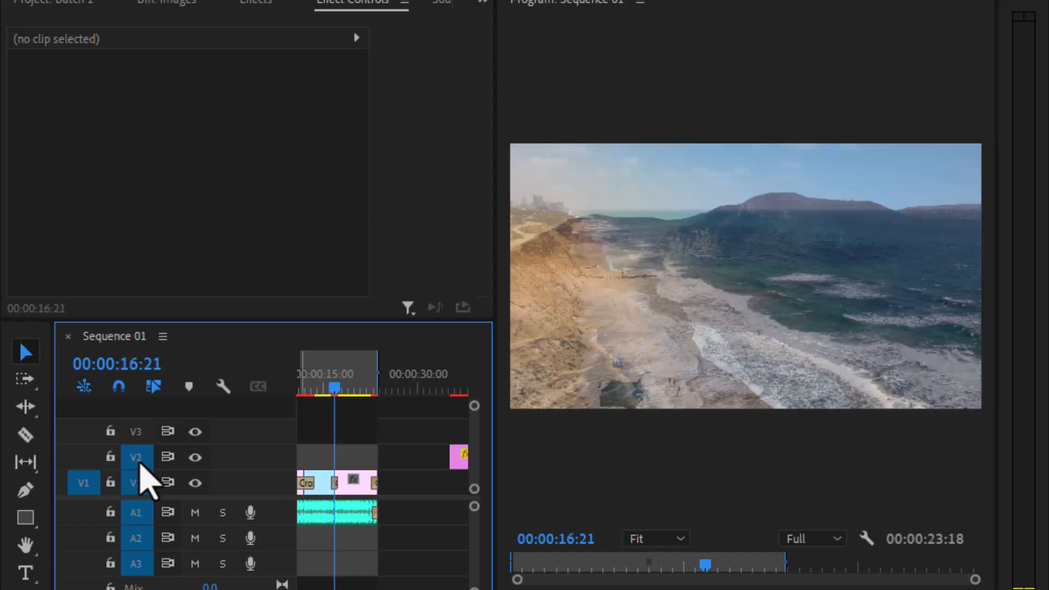
key(Down)
key(Down)
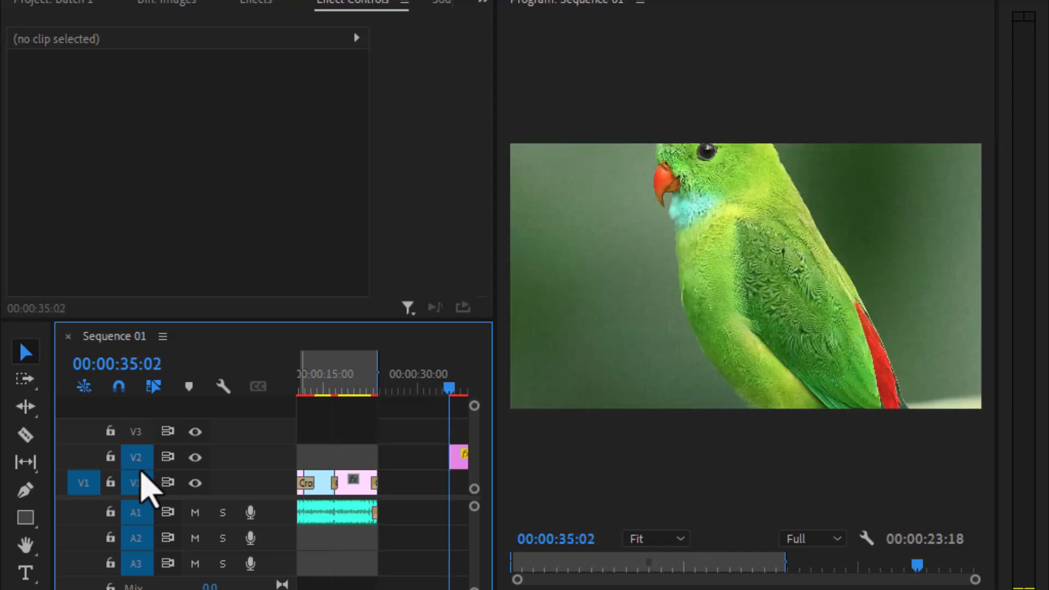
Step: Turn on Position keyframing for the parrot photo at its start, 00:00:35:02
key(equal)
key(equal)
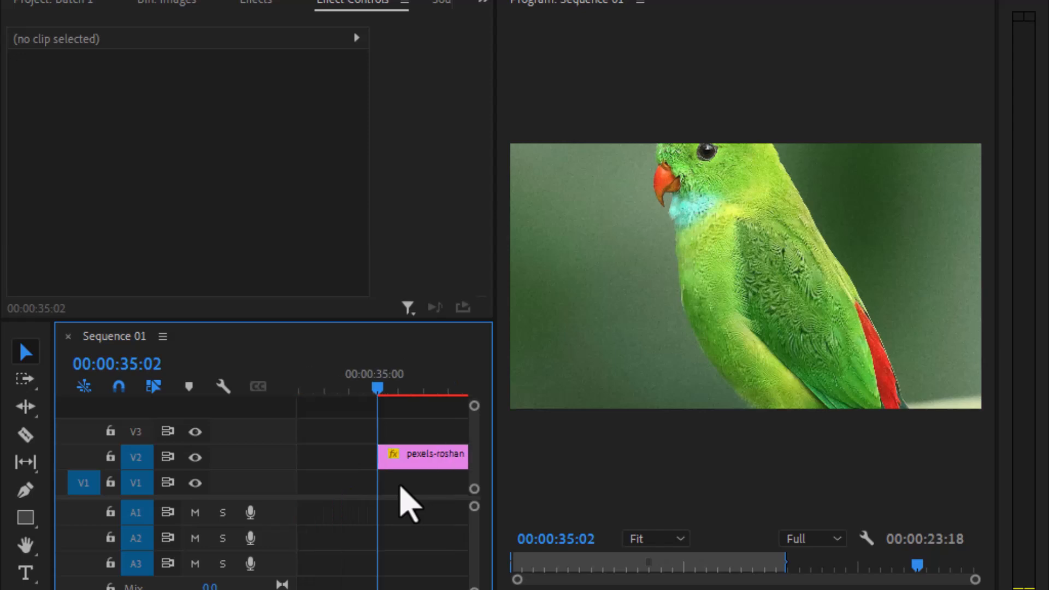
click(381, 465)
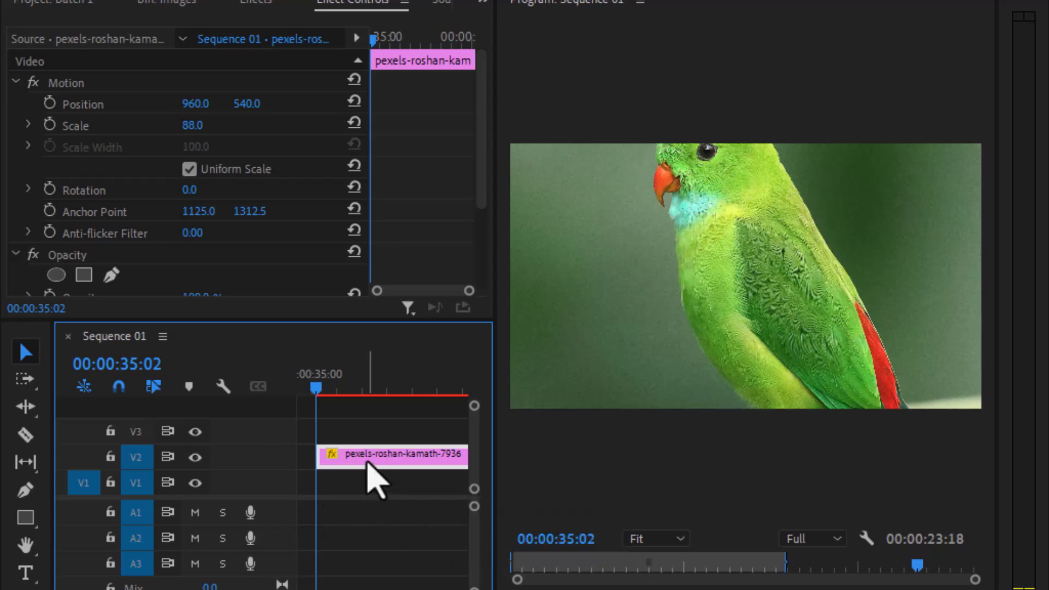
click(49, 104)
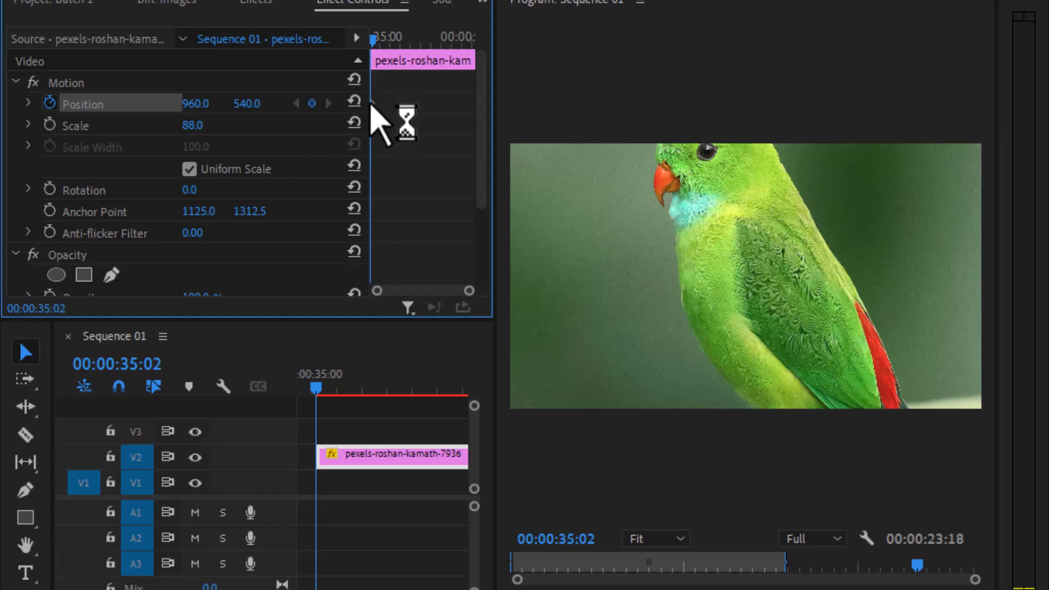
Step: Play part of the parrot photo, return to its first Position keyframe and set the vertical Position to 978
click(356, 431)
key(space)
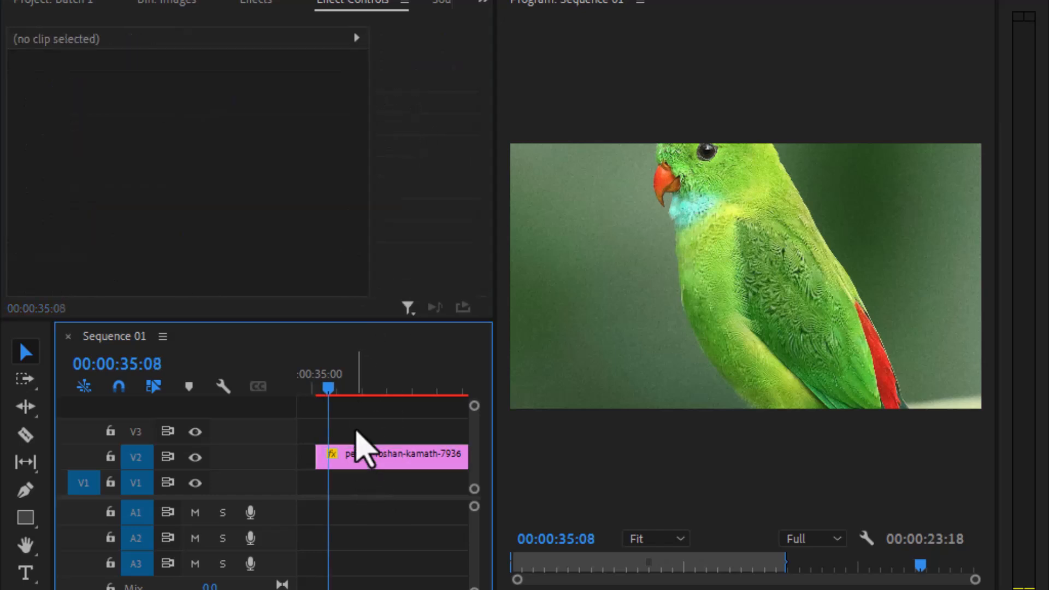
click(371, 457)
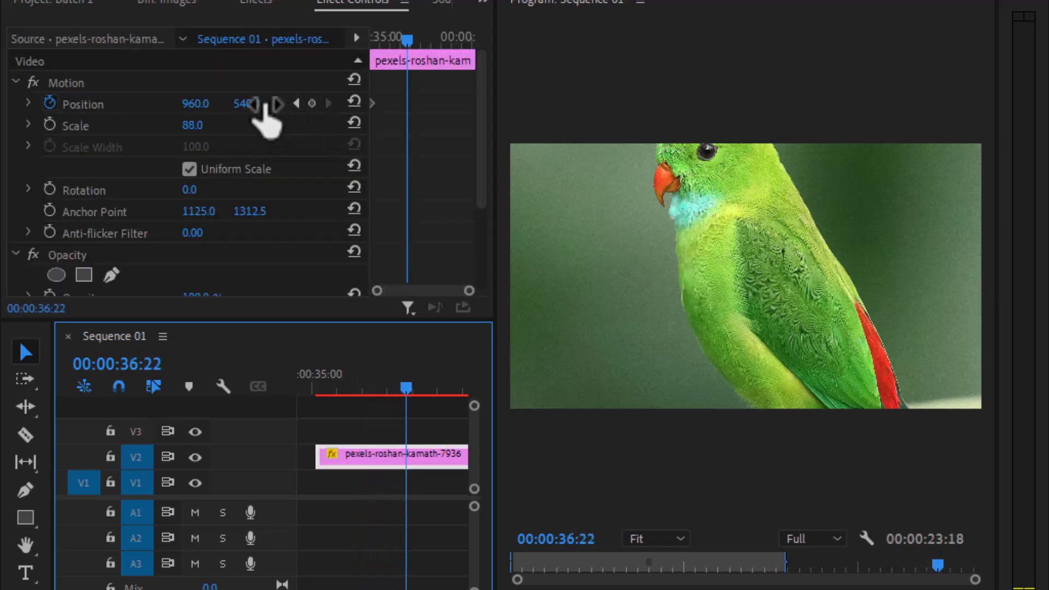
click(295, 104)
drag(247, 104, 486, 104)
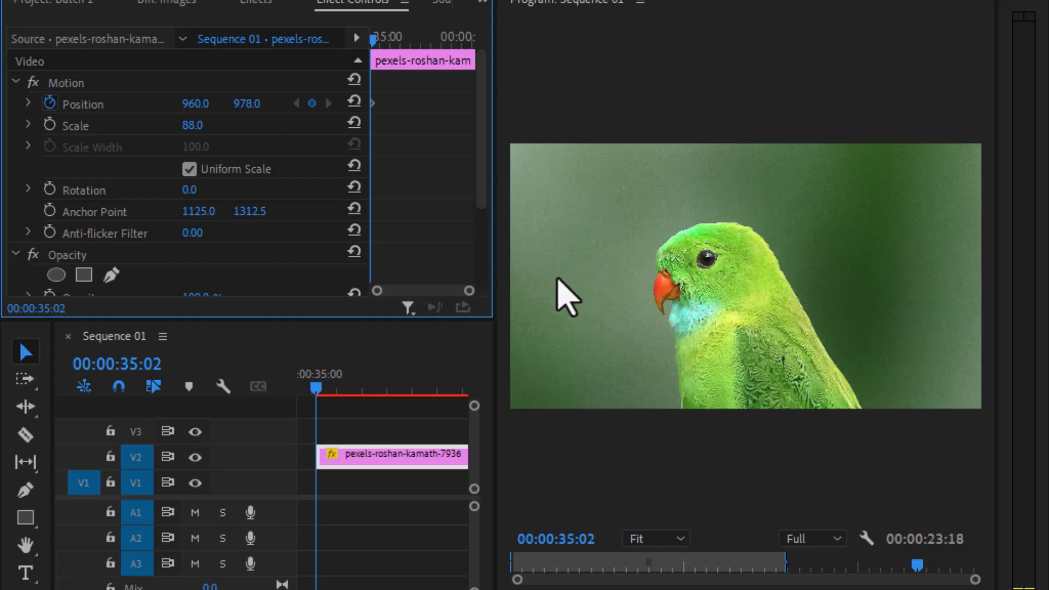
Step: Add a second Position keyframe at 00:00:36:10 with a vertical value of 172 and play back the parrot photo's movement
drag(317, 389, 383, 382)
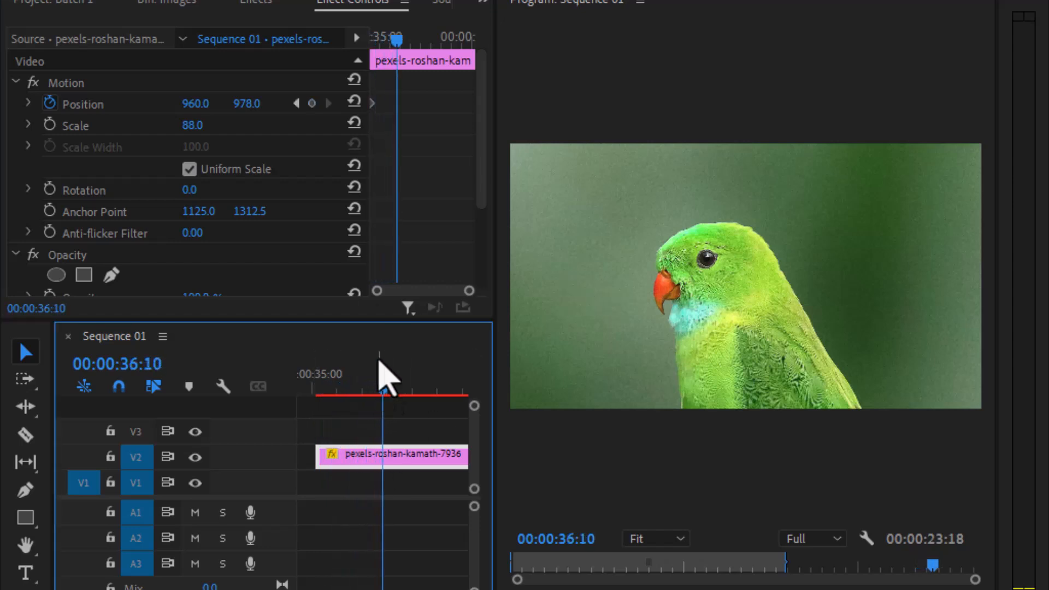
drag(251, 104, 82, 104)
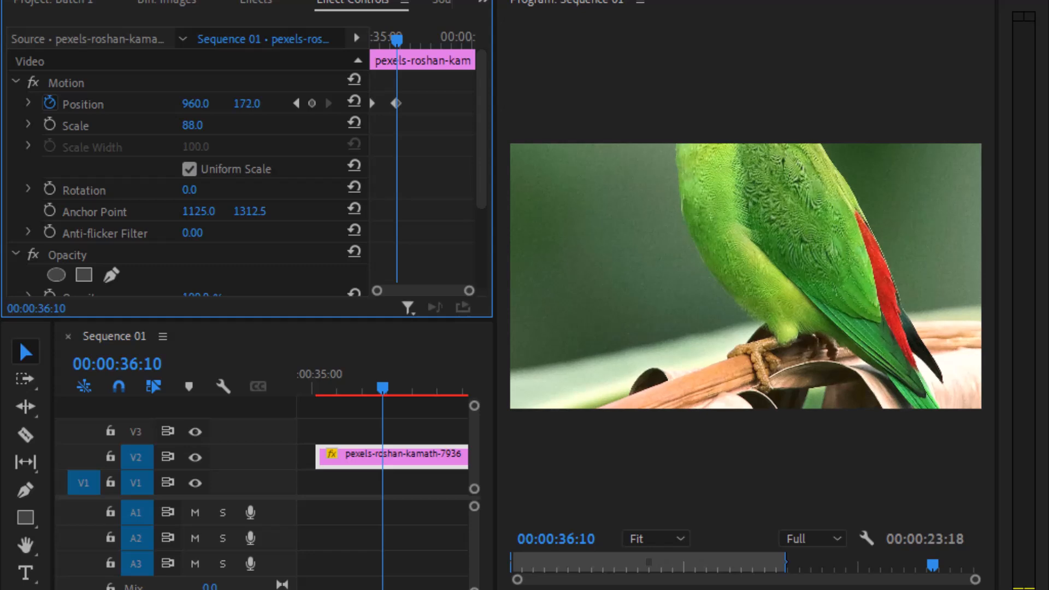
drag(392, 36, 349, 49)
key(space)
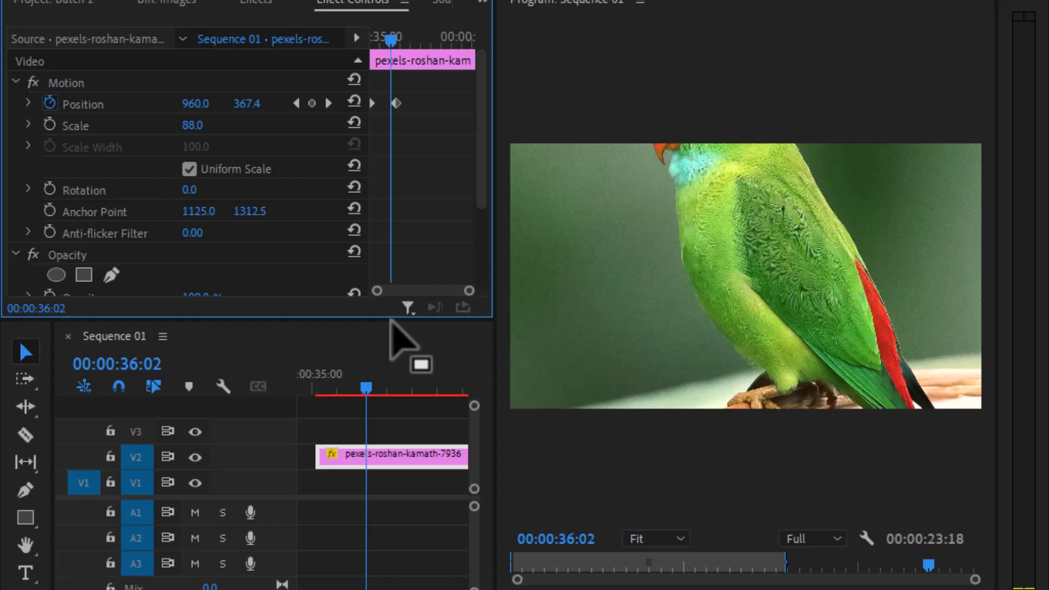
click(319, 388)
key(space)
key(space)
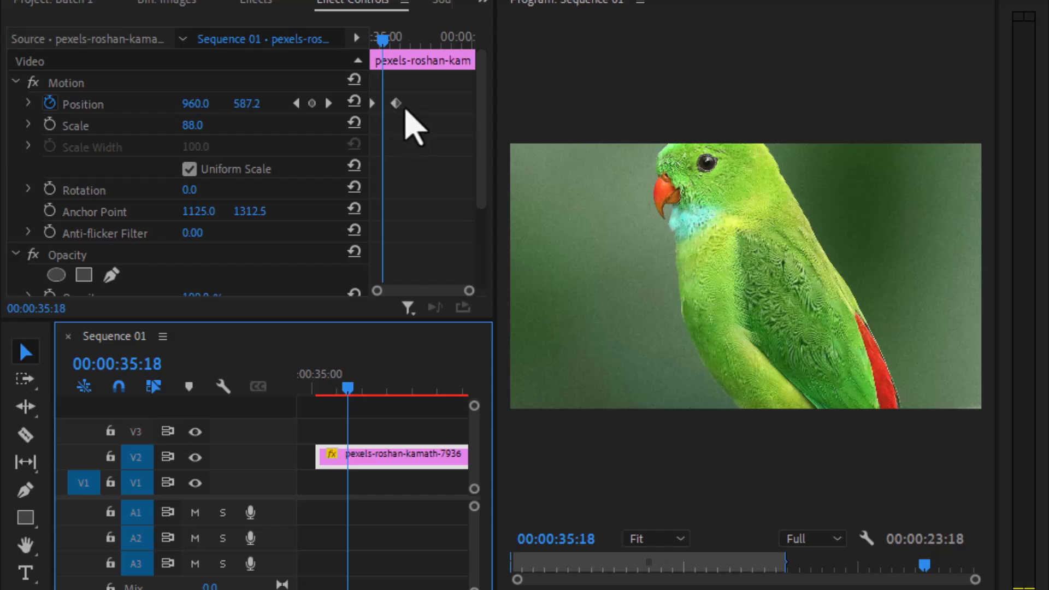
Step: Move the parrot photo's second Position keyframe closer to the clip's end and play back the movement
key(minus)
drag(399, 104, 444, 108)
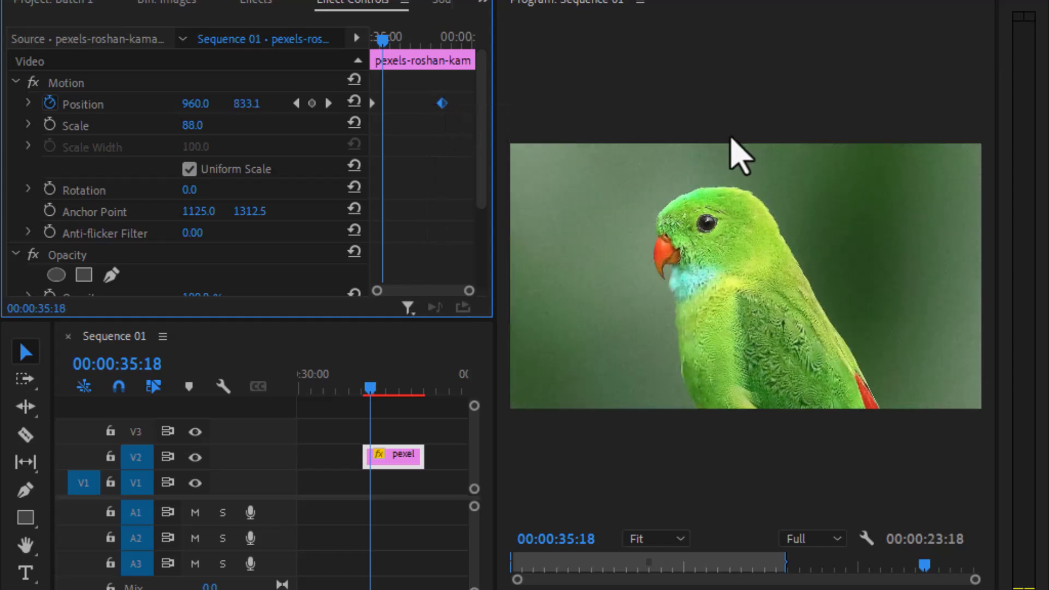
click(358, 389)
key(space)
key(space)
Step: Move the second Position keyframe to the very end of the parrot clip and play it from the start
drag(443, 103, 538, 129)
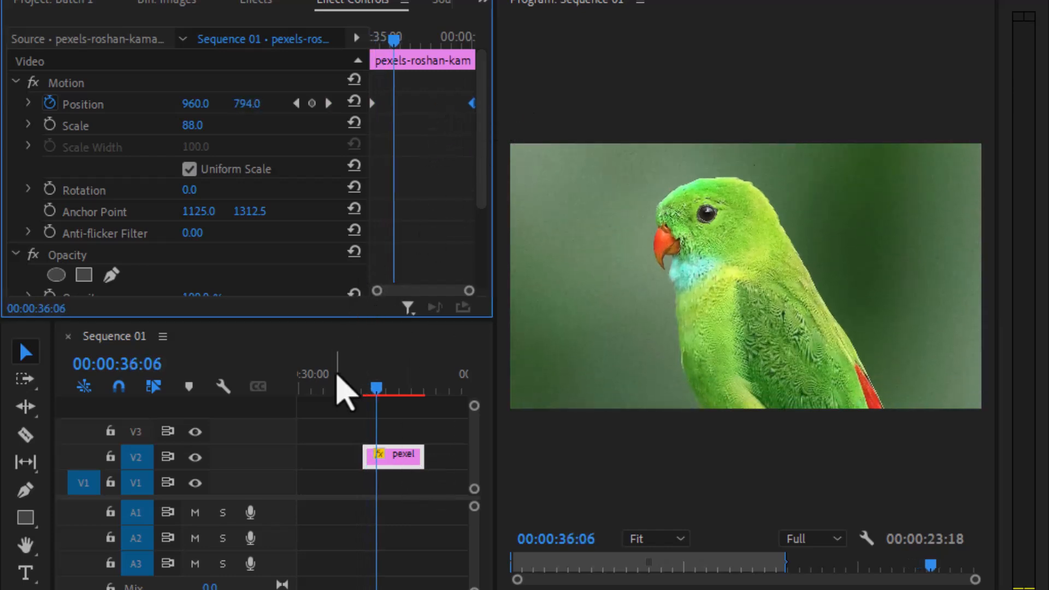
click(359, 377)
key(space)
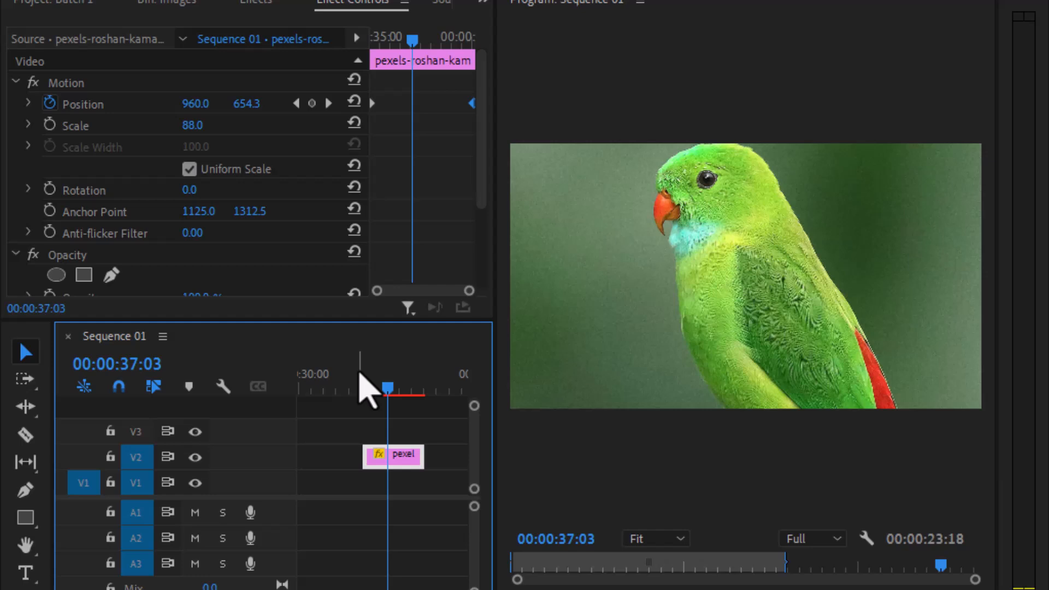
click(407, 77)
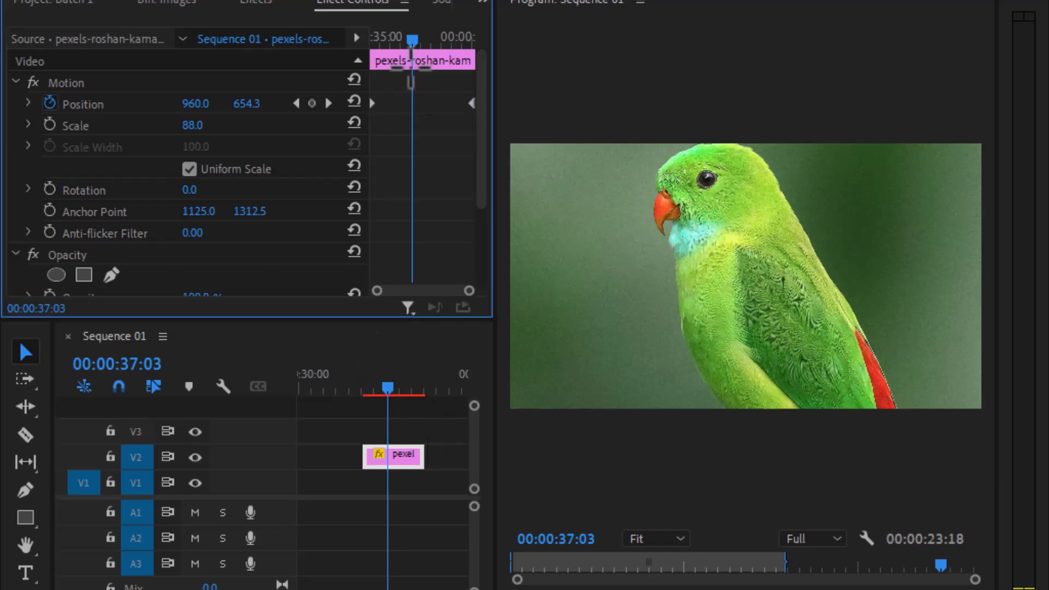
Step: Place the pexels-pixabay-432991 bird photo from the Images bin on V2 directly after the parrot photo
click(183, 7)
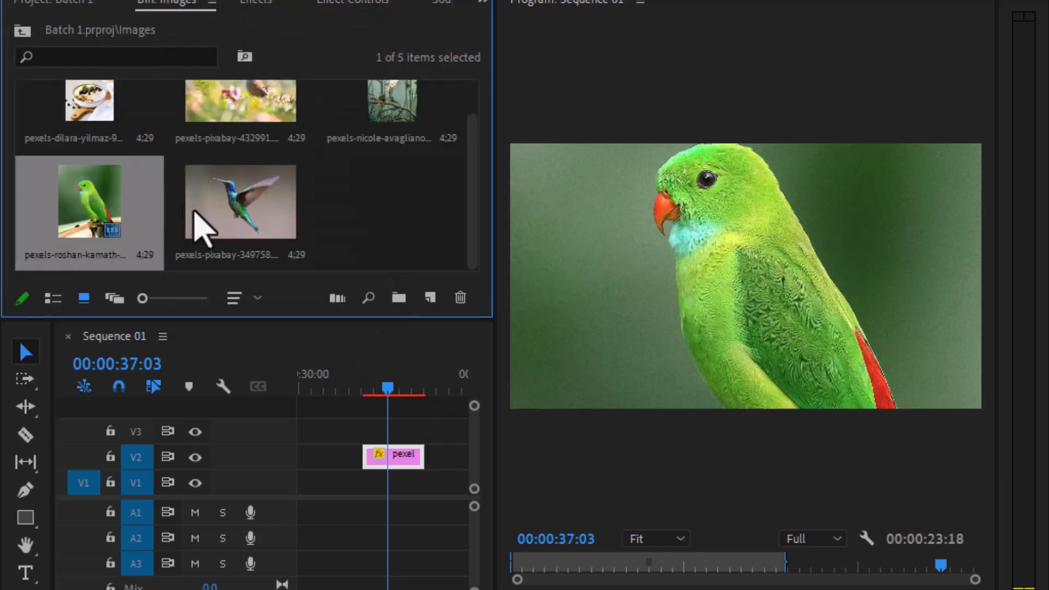
scroll(257, 218, up, 1)
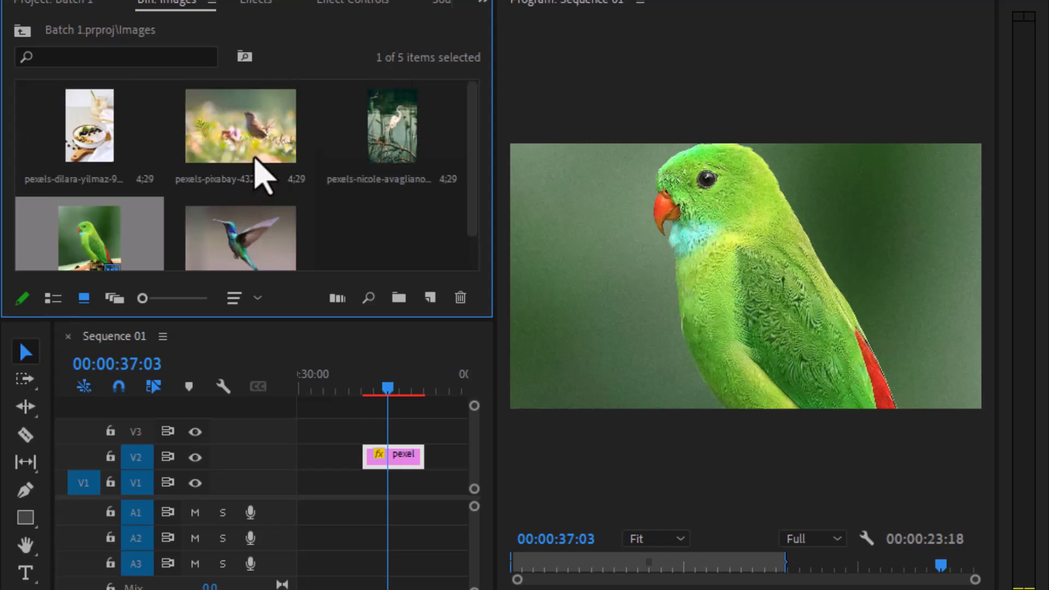
click(441, 467)
scroll(443, 453, down, 2)
scroll(436, 434, up, 2)
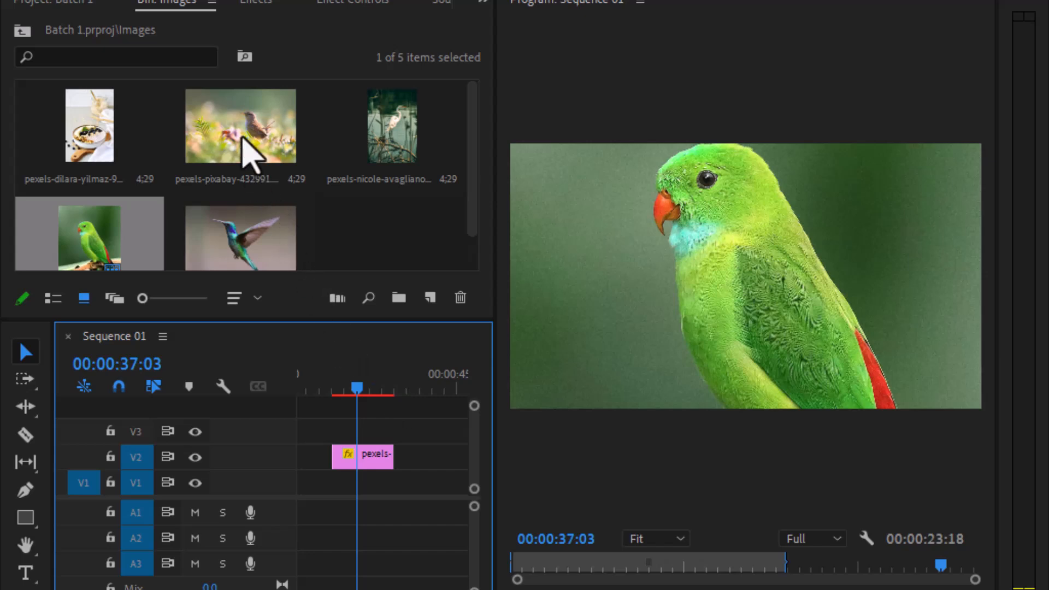
click(367, 469)
drag(269, 132, 404, 460)
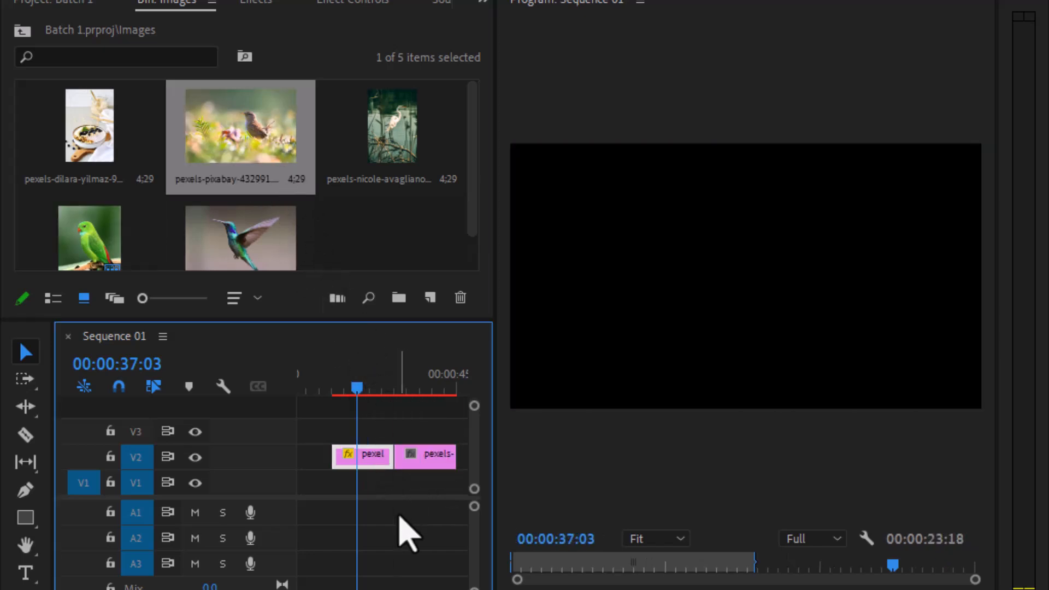
Step: At the brown bird photo's start, 00:00:40:02, set its Position to 1106, 741 and turn on Position keyframing
scroll(408, 522, down, 1)
drag(362, 388, 376, 385)
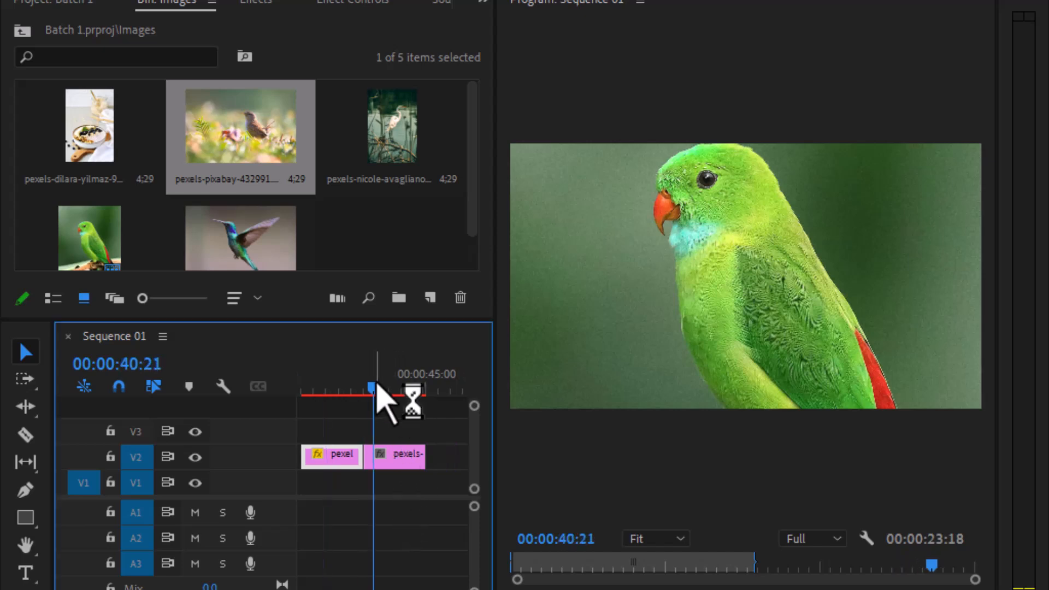
key(Up)
click(381, 462)
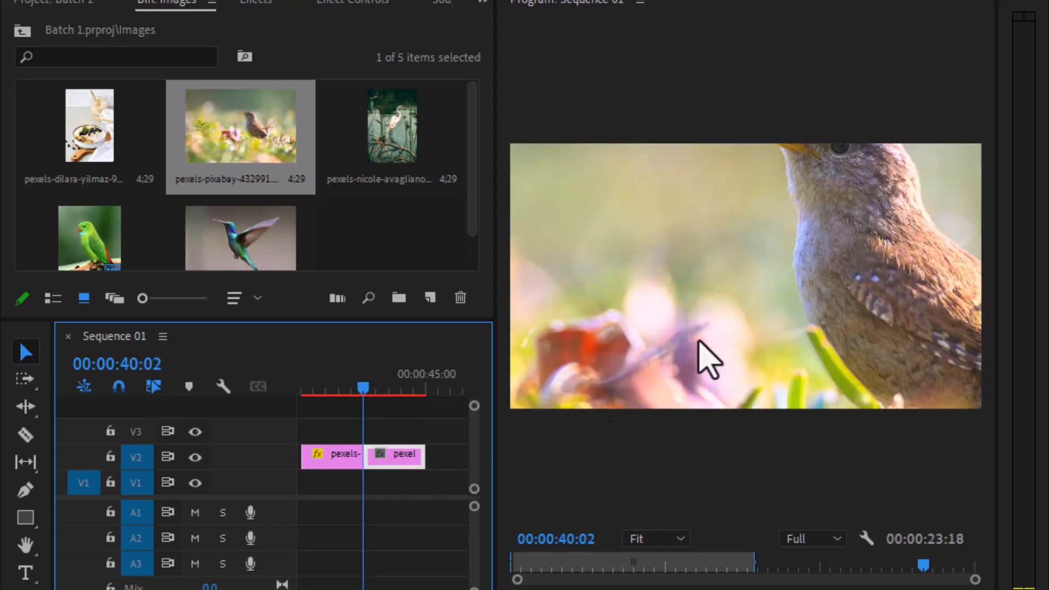
click(356, 4)
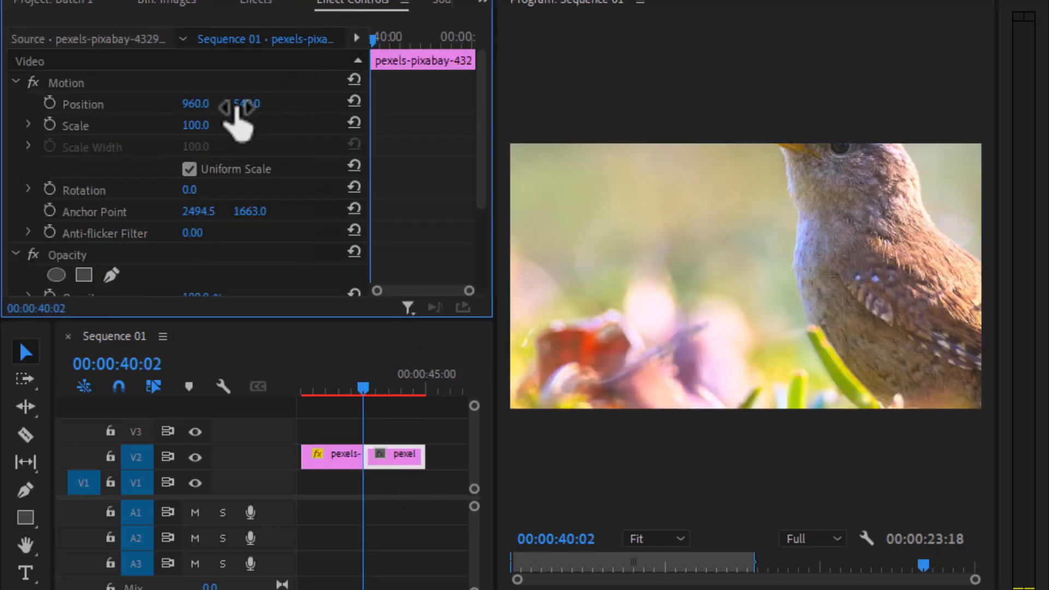
drag(243, 104, 353, 104)
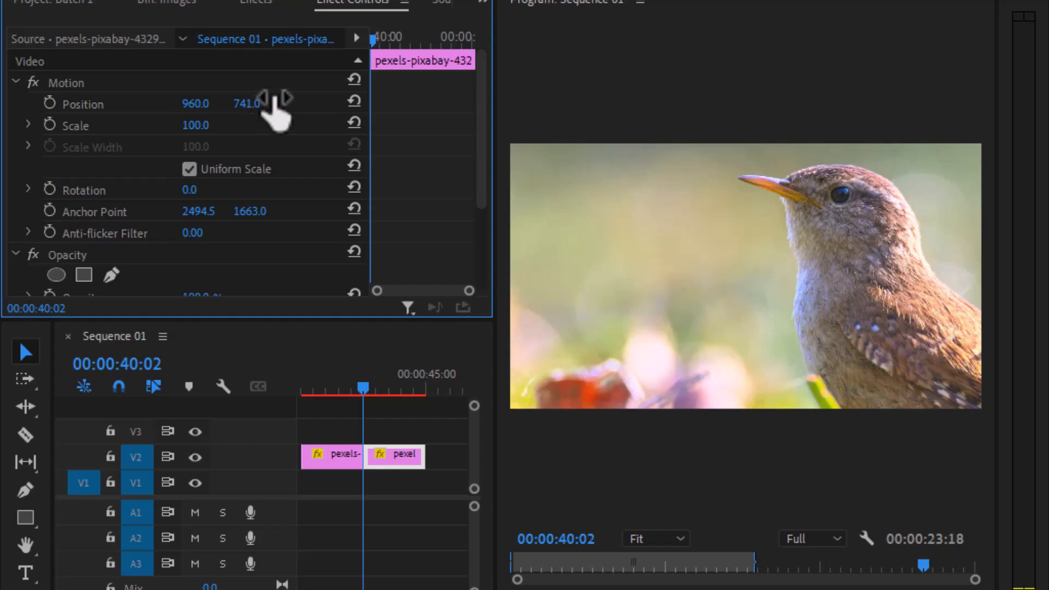
drag(196, 104, 276, 104)
click(409, 459)
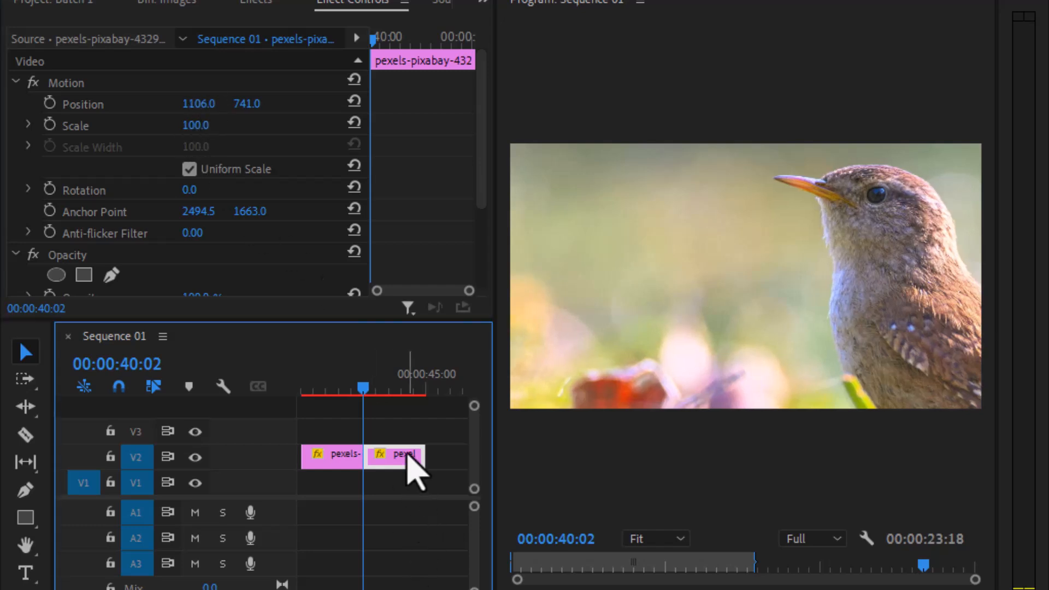
click(49, 103)
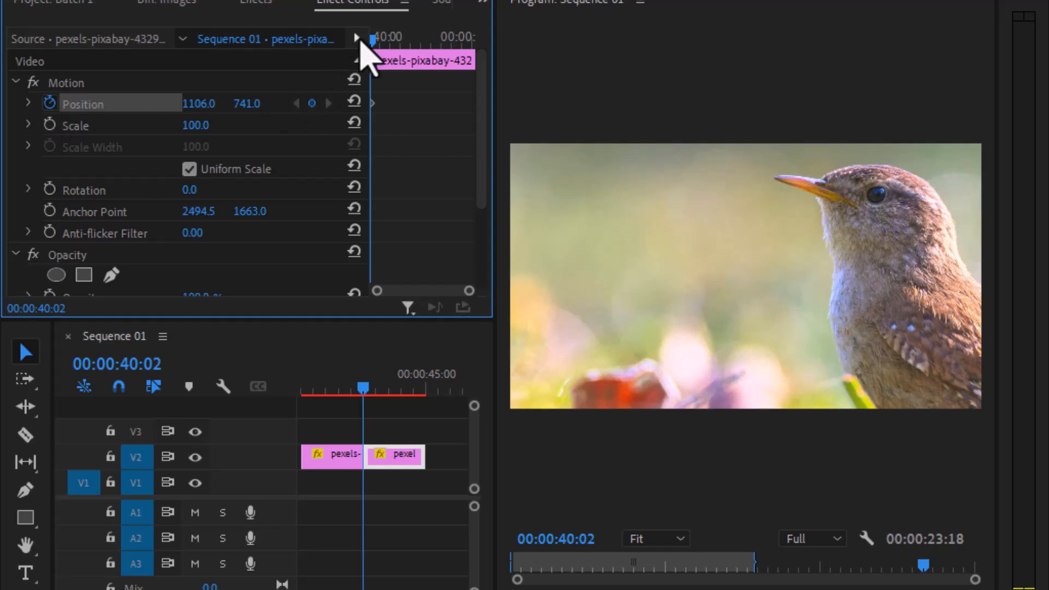
Step: At 00:00:41:12 in the brown bird clip, set Position to 506, 741 to add a second keyframe
drag(375, 37, 401, 35)
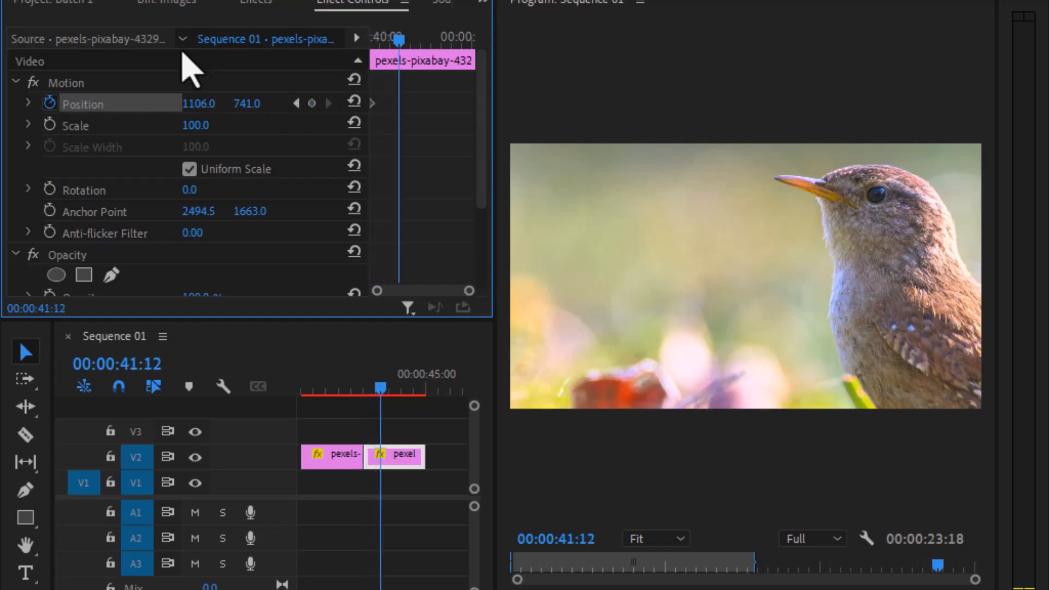
click(200, 103)
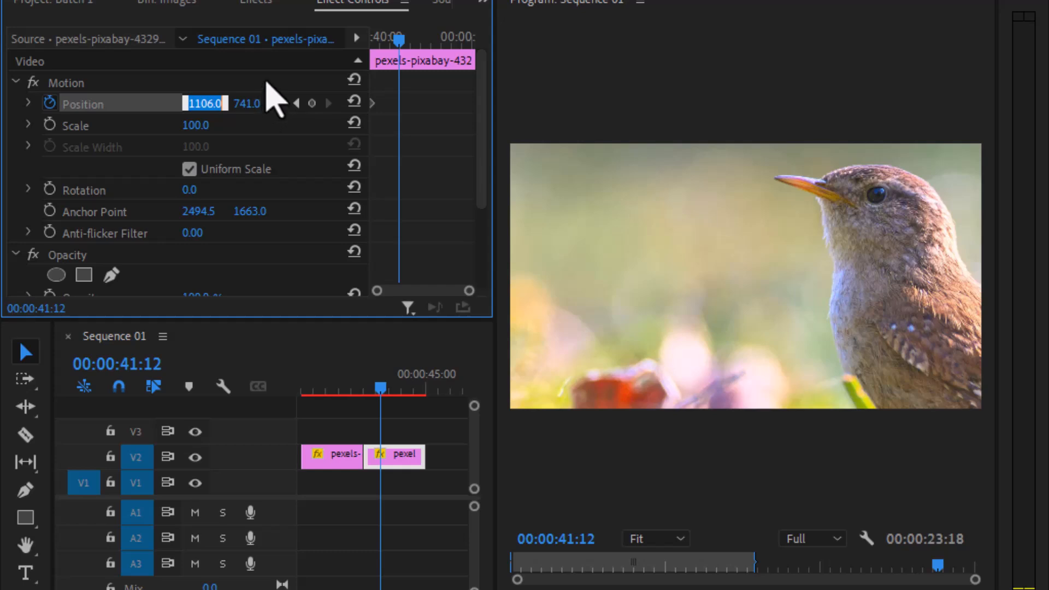
drag(205, 104, 123, 104)
drag(195, 104, 163, 104)
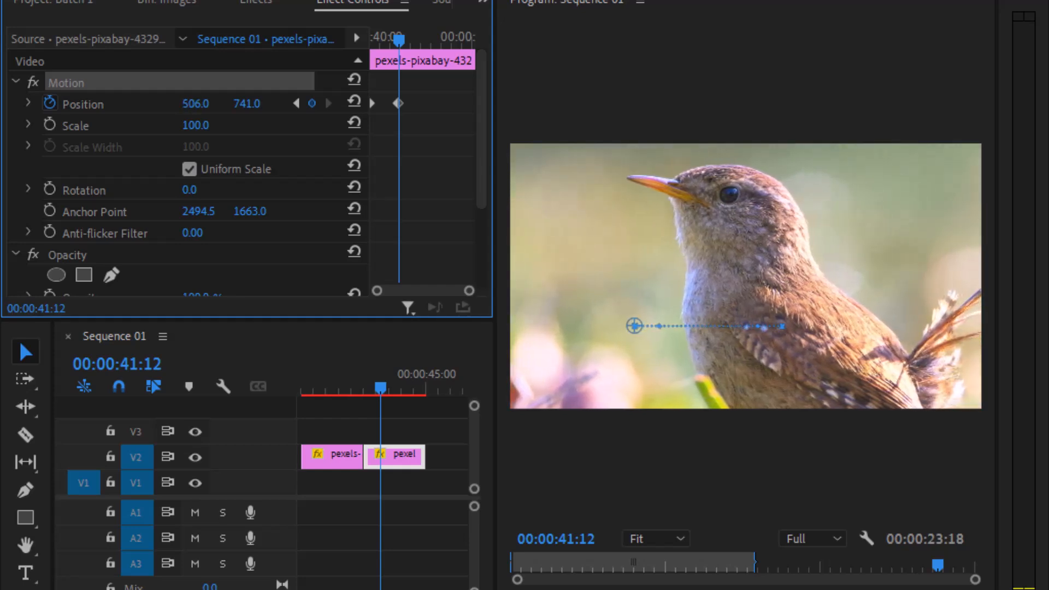
Step: Move the brown bird clip's second Position keyframe to the clip's end and play back the movement
click(365, 377)
drag(365, 377, 375, 385)
drag(398, 102, 923, 161)
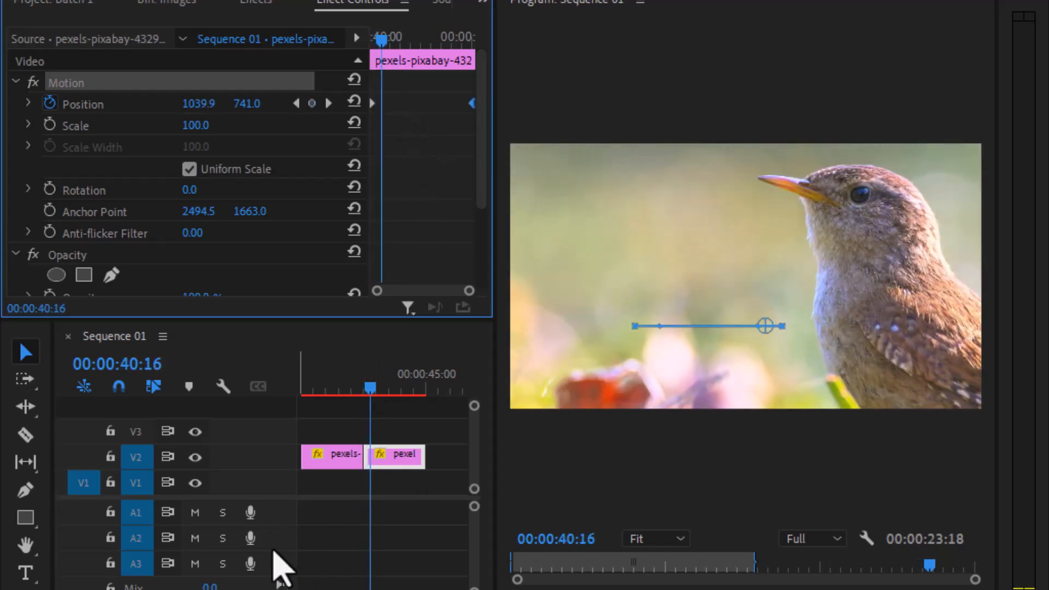
drag(361, 387, 309, 388)
key(space)
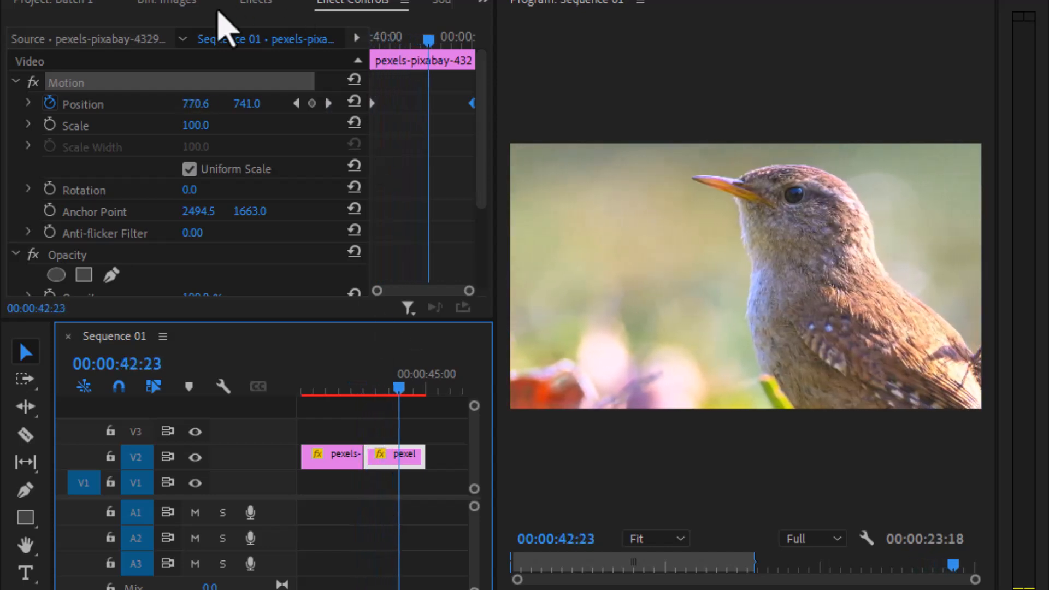
Step: Place the breakfast bowl photo from the Images bin on V2 directly after the brown bird photo and select it at 00:00:47:07
click(172, 6)
scroll(360, 165, down, 1)
scroll(360, 158, up, 1)
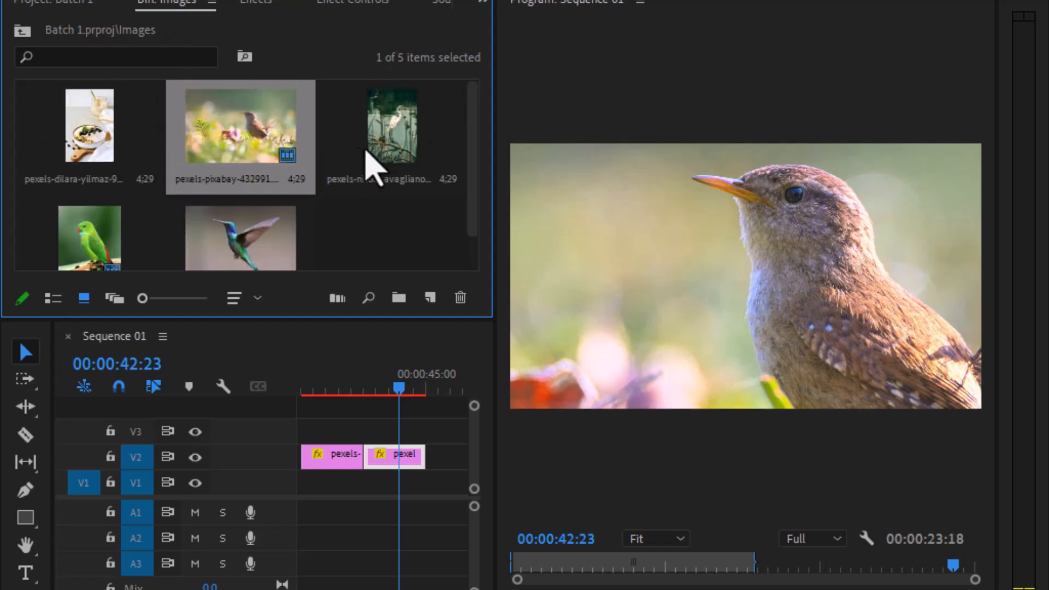
click(382, 123)
scroll(195, 228, down, 1)
scroll(194, 228, up, 1)
drag(101, 156, 428, 462)
scroll(432, 503, down, 2)
scroll(355, 464, up, 1)
click(374, 389)
drag(377, 389, 392, 389)
click(387, 465)
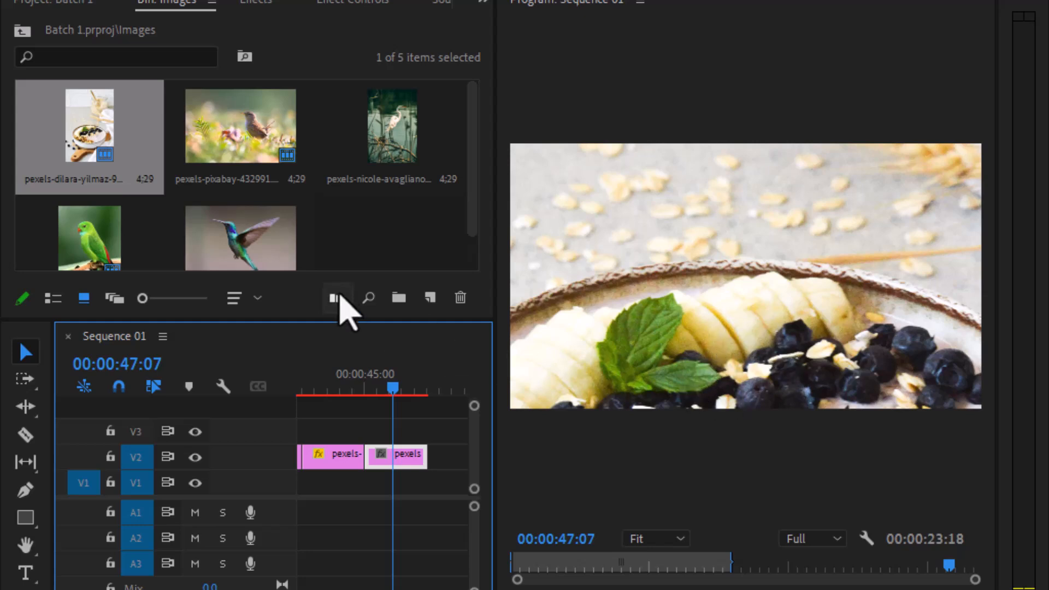
Step: Scale the breakfast bowl photo to 49 and set its Position to 960, 98 to frame the whole bowl
click(336, 6)
drag(194, 125, 166, 126)
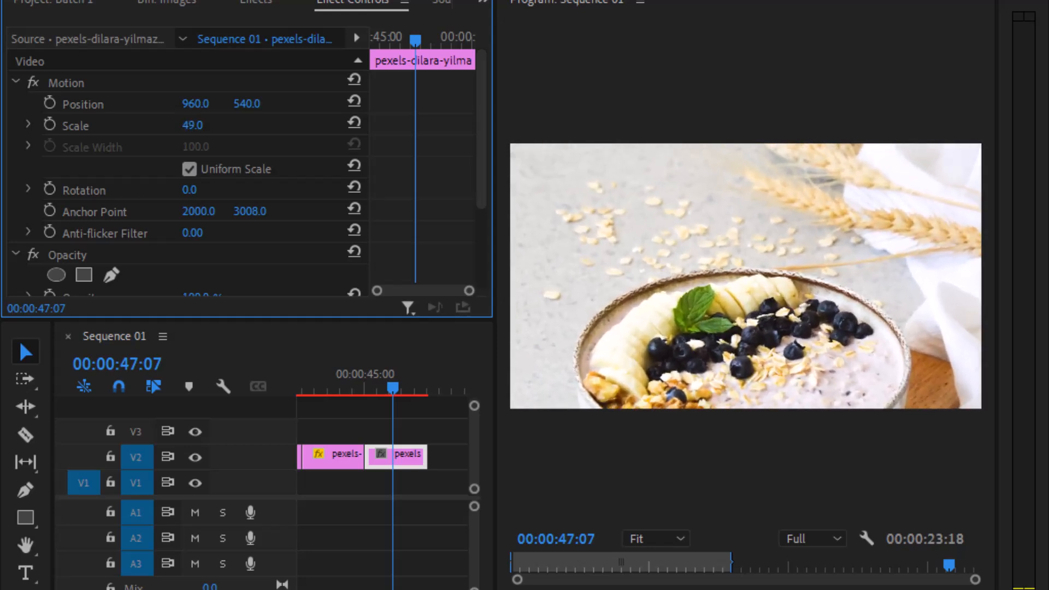
drag(246, 104, 177, 104)
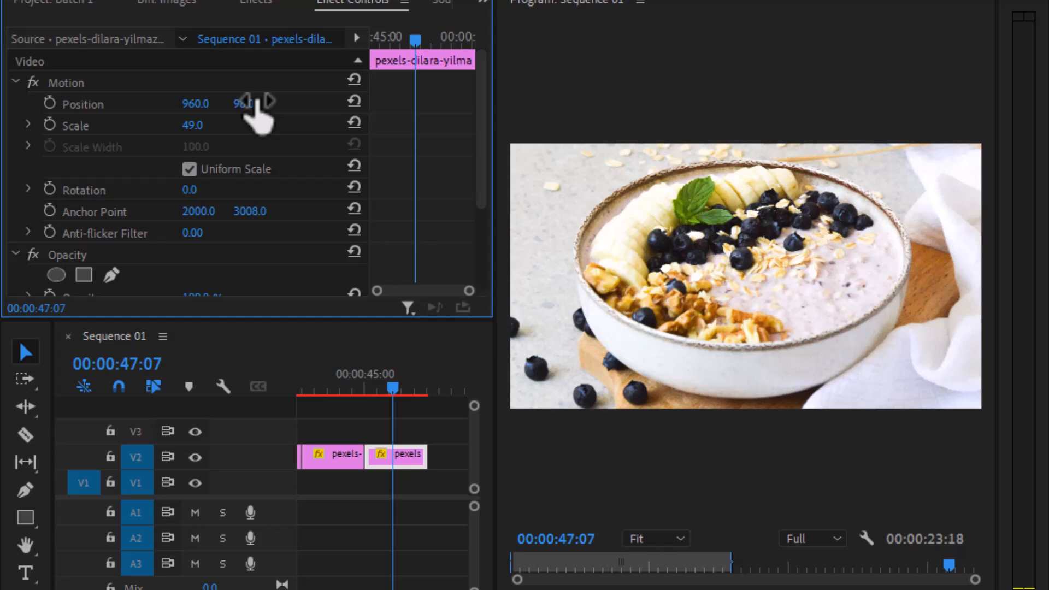
Step: Save the project and reselect the breakfast bowl clip on V2 with the playhead at its start
key(Up)
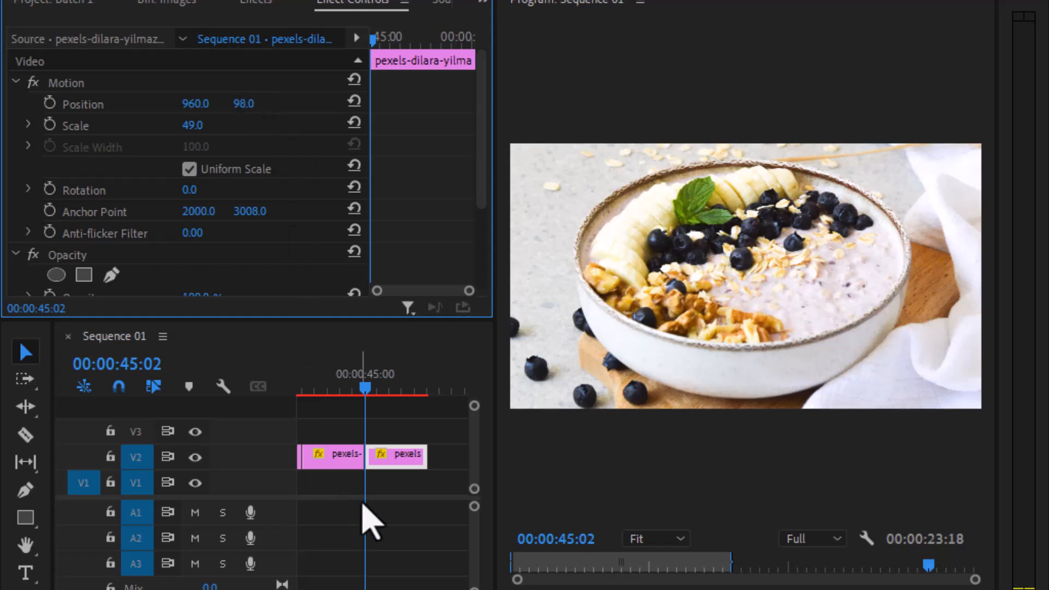
click(405, 468)
click(401, 431)
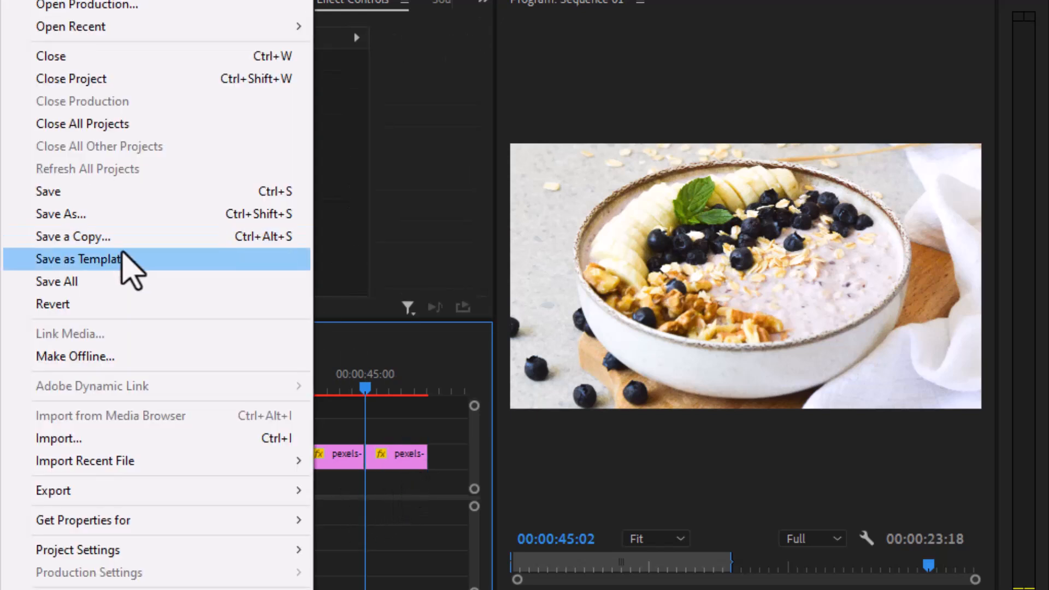
click(117, 190)
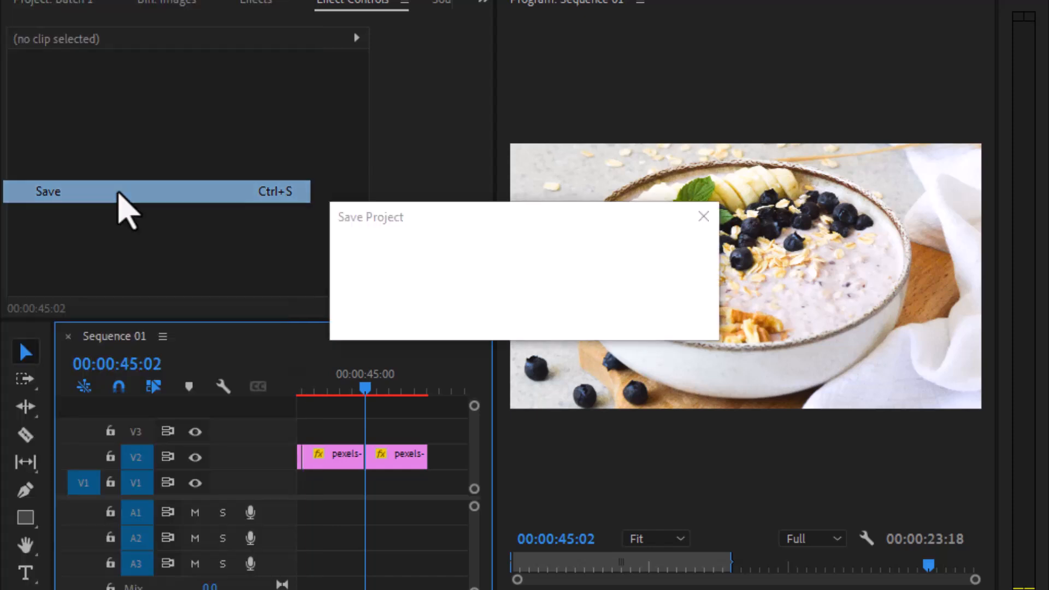
click(400, 463)
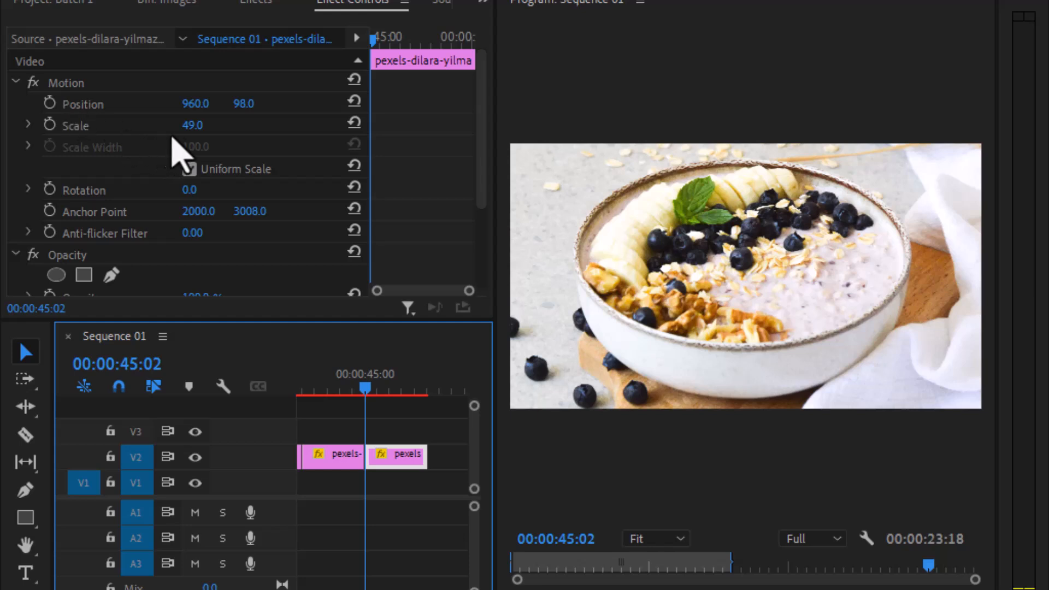
click(189, 128)
drag(188, 131, 190, 109)
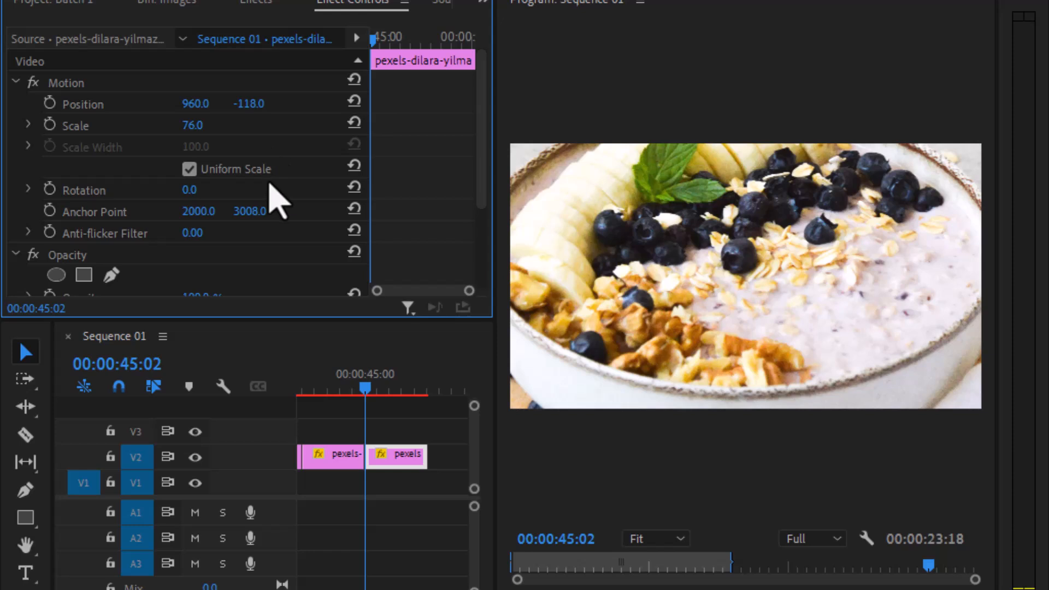
key(ctrl+z)
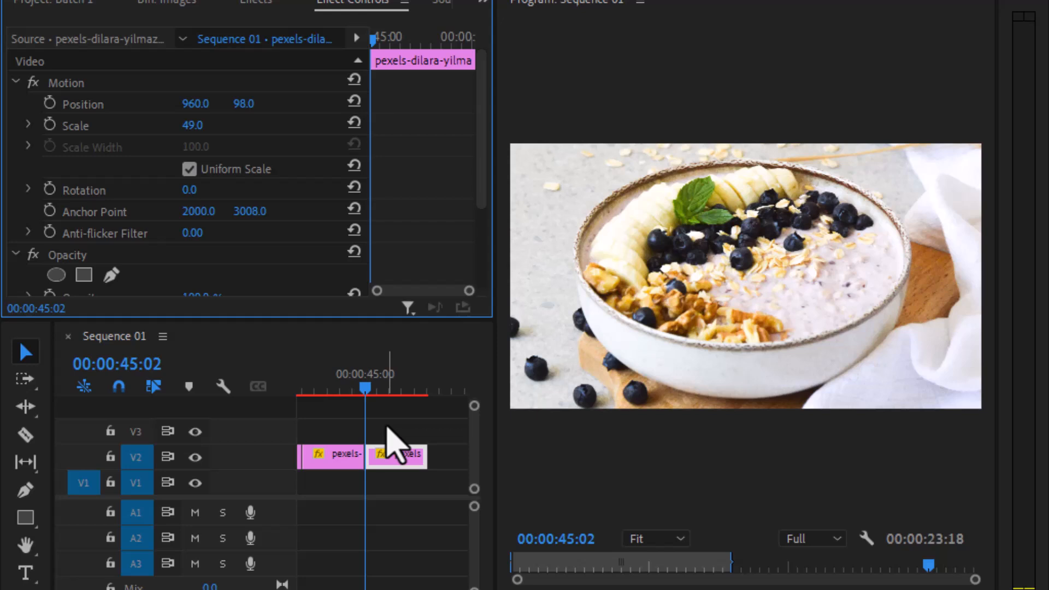
Step: At 00:00:47:03 in the breakfast bowl clip, turn on keyframing for Scale and Rotation
drag(387, 390, 391, 390)
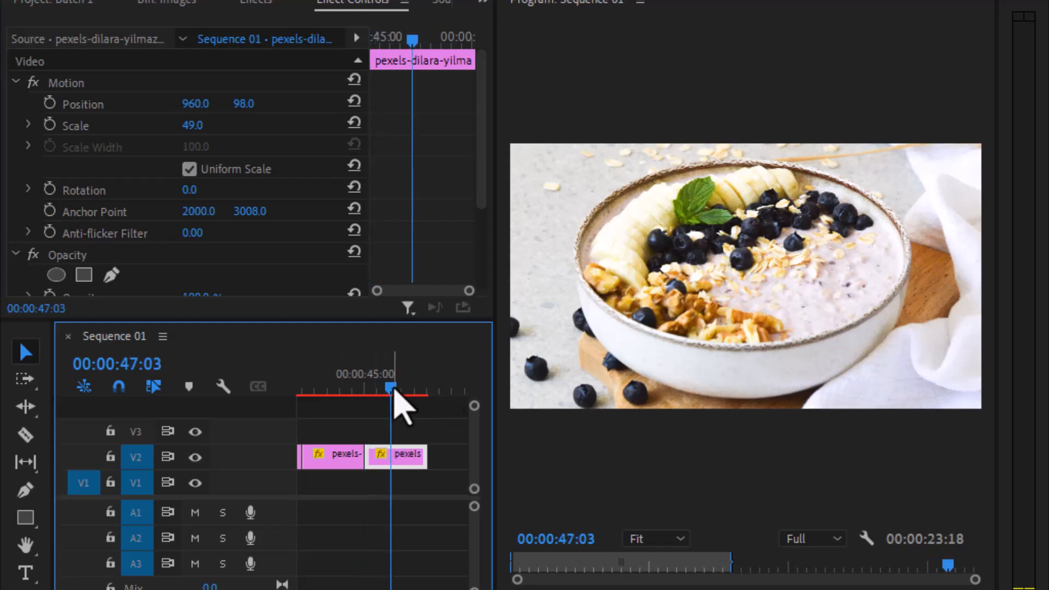
click(49, 124)
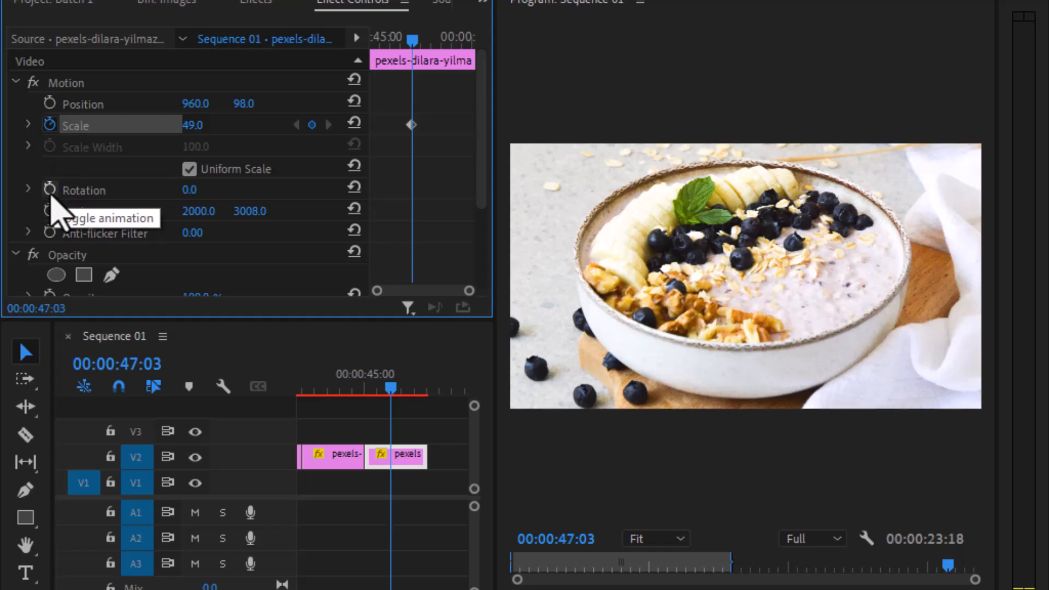
click(50, 189)
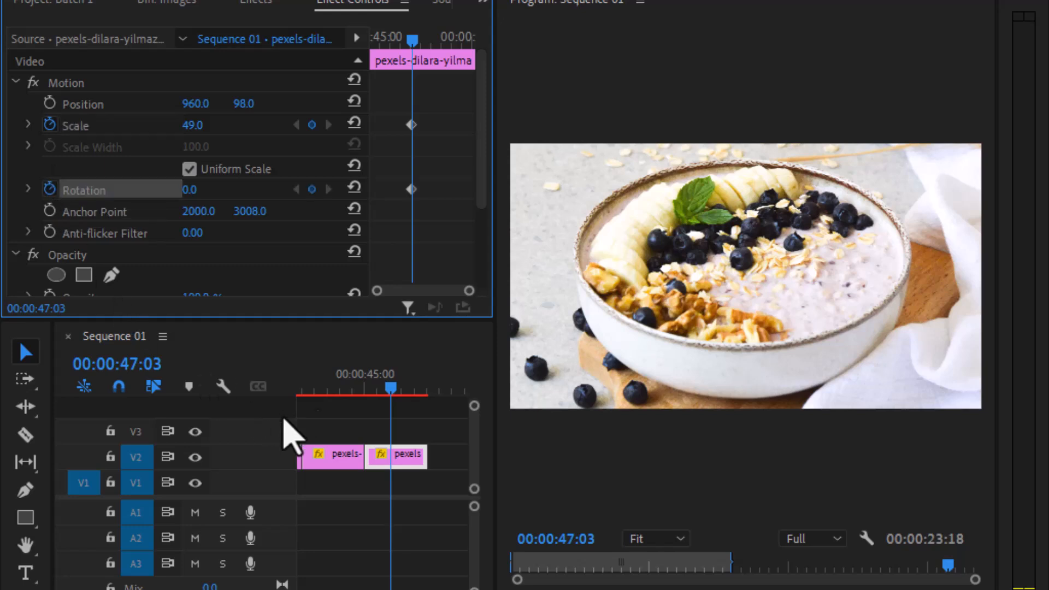
drag(390, 389, 376, 390)
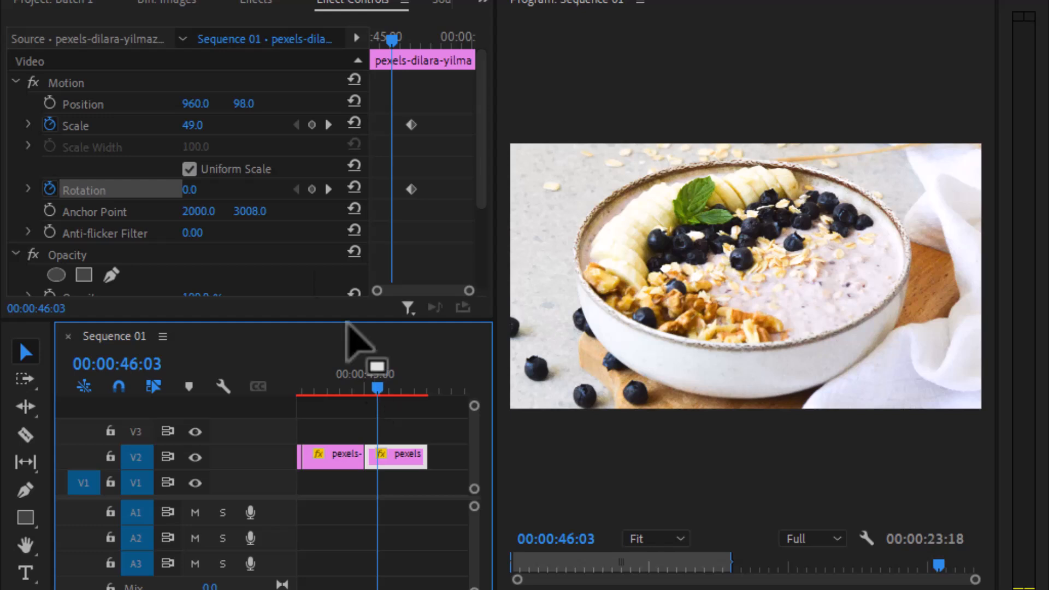
drag(195, 125, 233, 136)
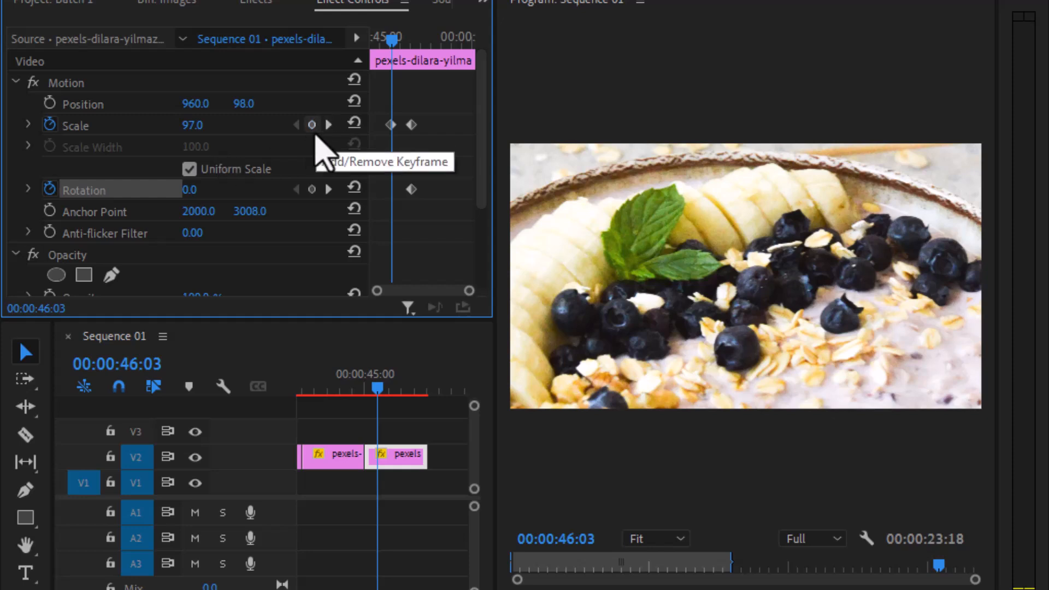
key(ctrl+z)
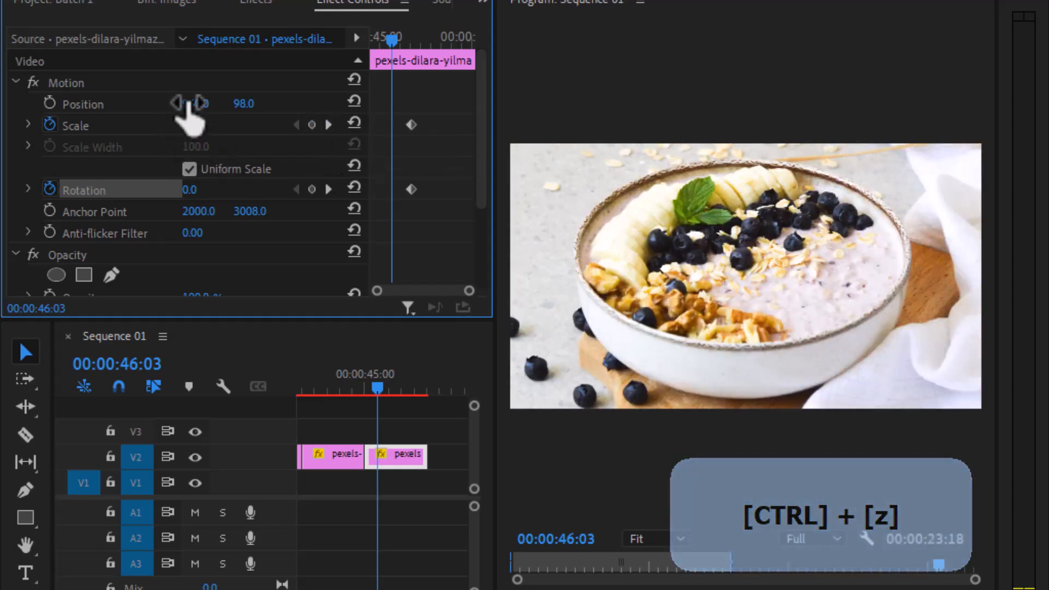
click(49, 103)
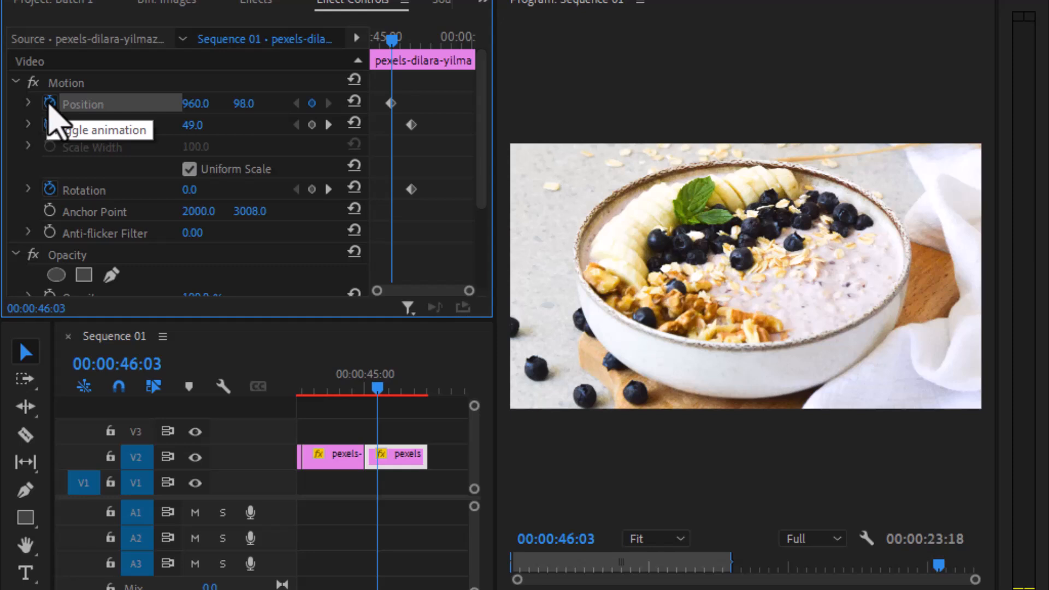
key(ctrl+z)
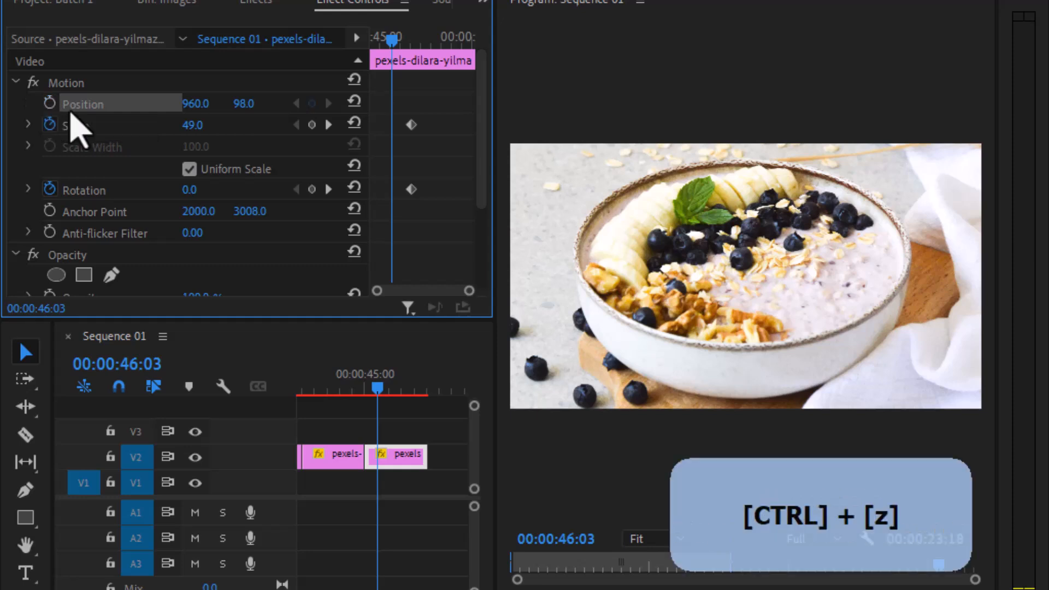
Step: Return to the bowl clip's Scale keyframe and turn on Position keyframing at the same time
click(328, 124)
click(49, 102)
Step: At 00:00:45:21, set the bowl clip's Scale to 199 and its Position to 904, -468 for a close-up
drag(411, 37, 386, 37)
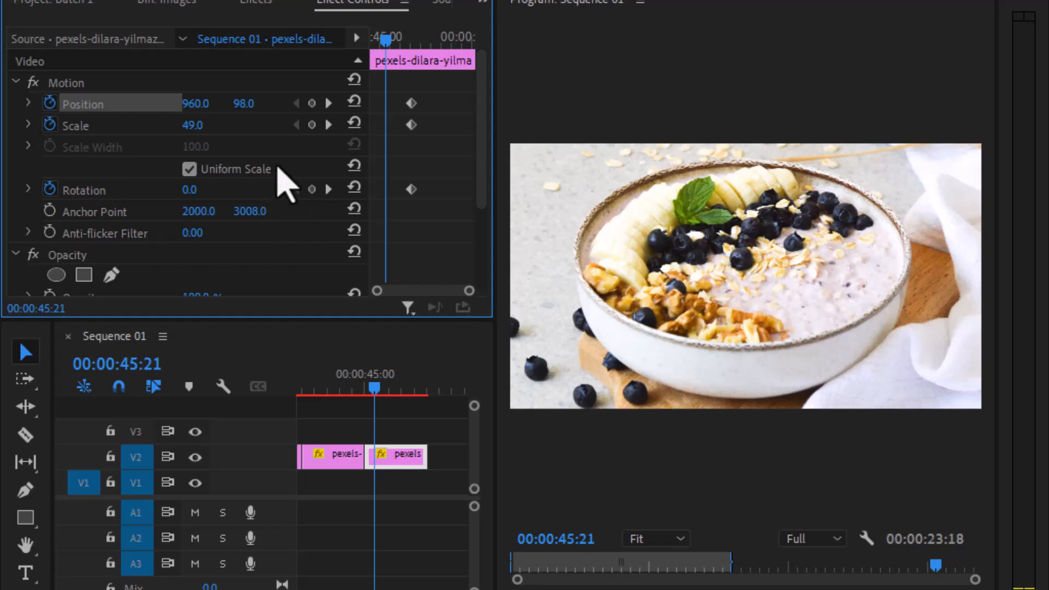
drag(192, 125, 110, 103)
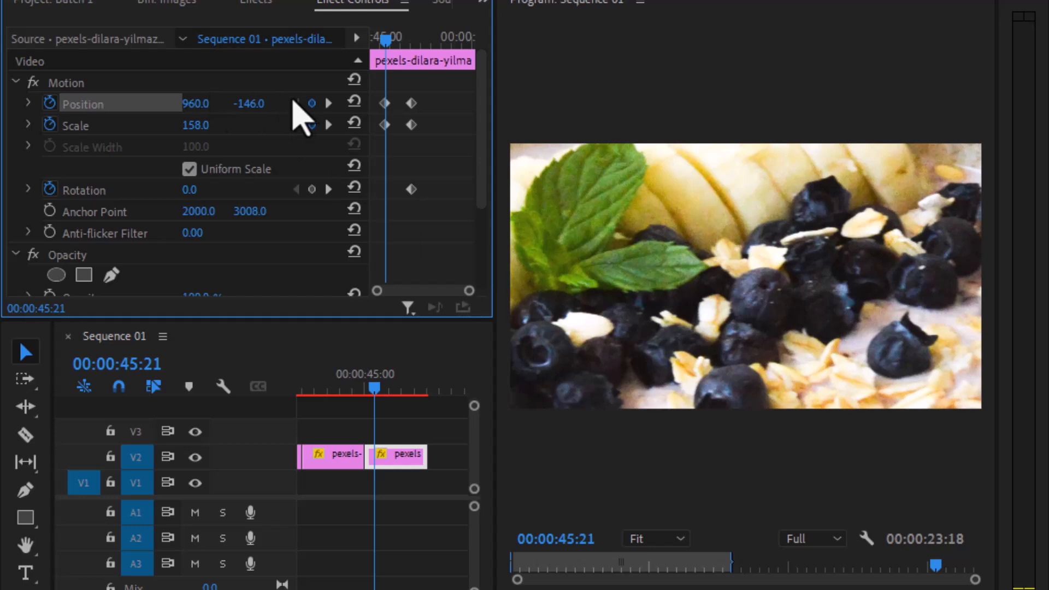
drag(244, 104, 147, 104)
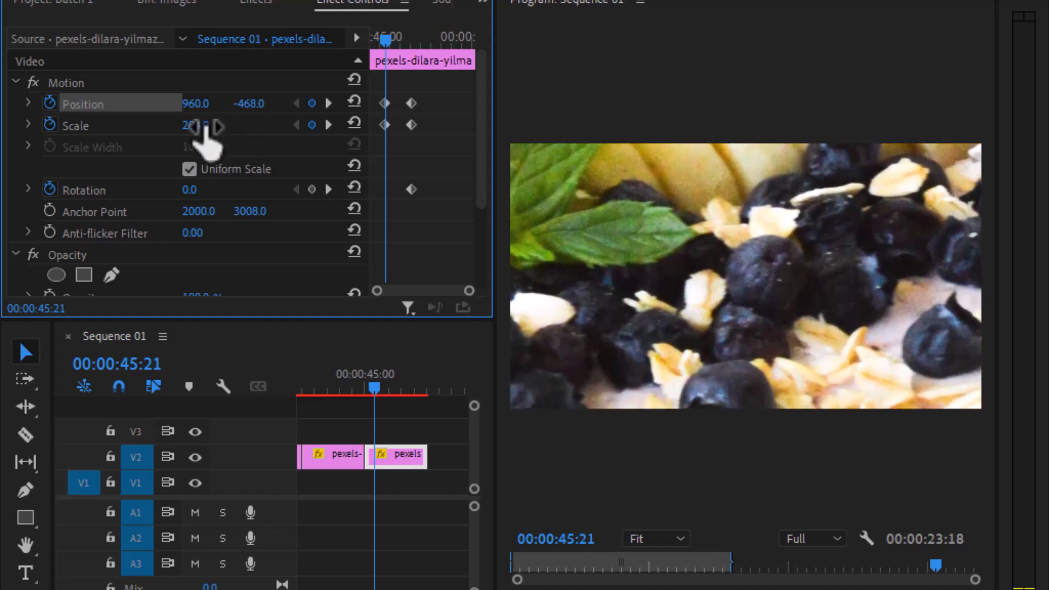
drag(195, 125, 166, 103)
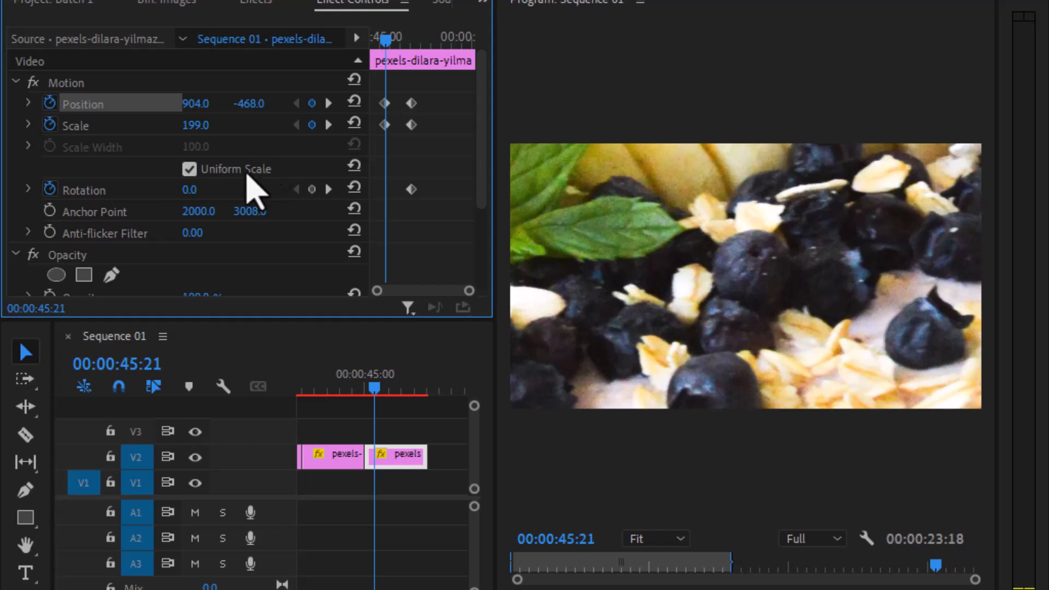
Step: Set the bowl clip's Rotation to -39° at 00:00:45:21
drag(203, 199, 197, 199)
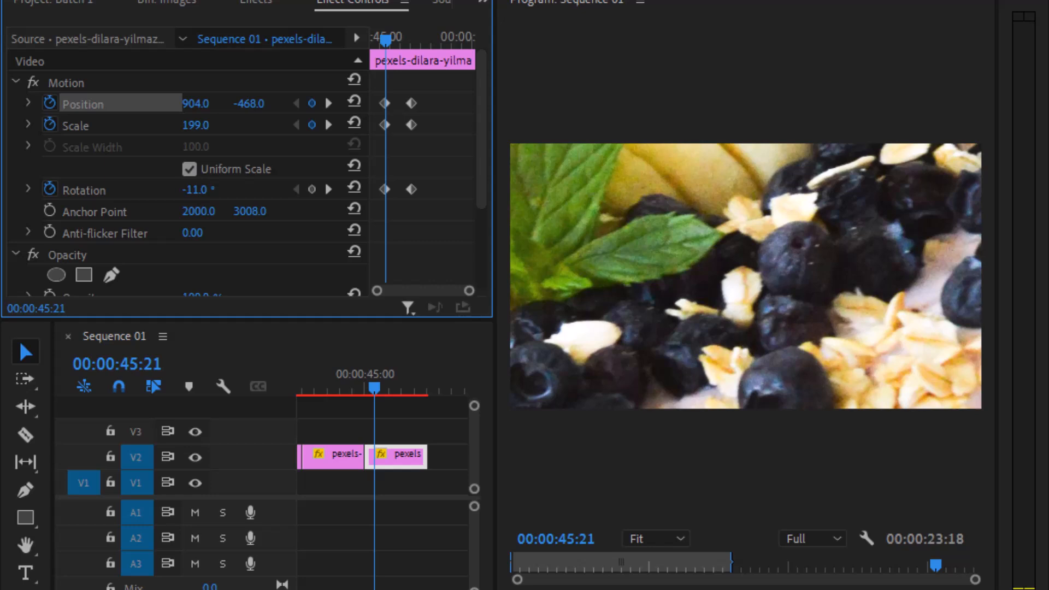
drag(197, 189, 193, 190)
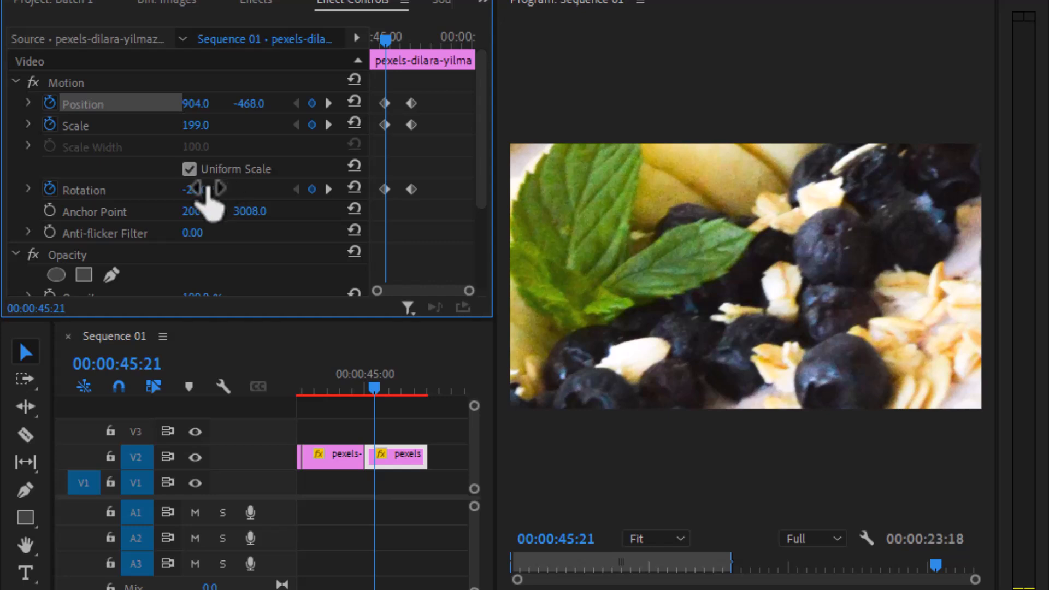
drag(195, 190, 180, 190)
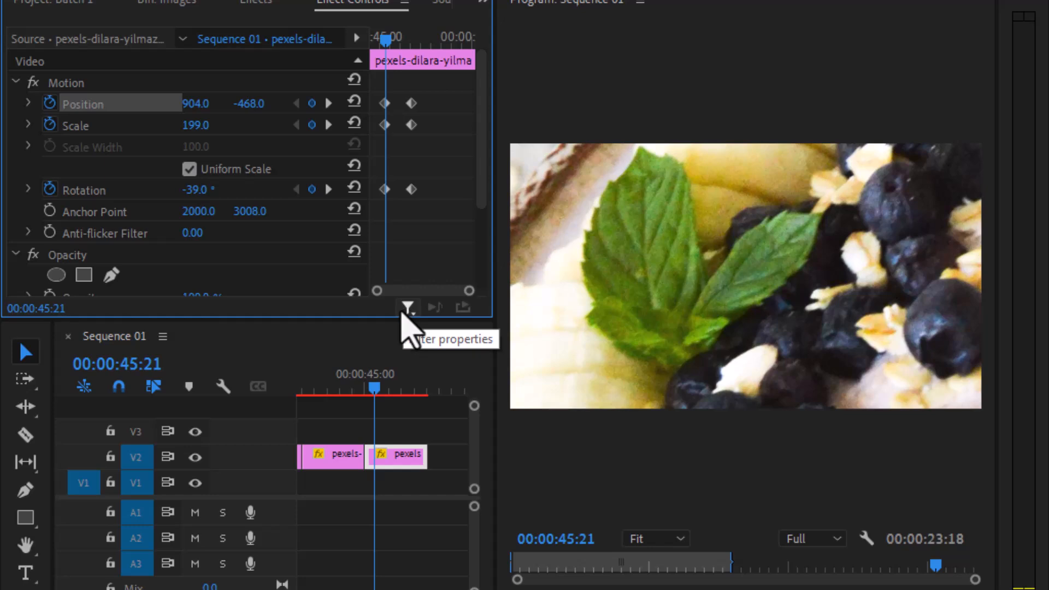
Step: Preview the bowl animation, and spread its Position, Scale and Rotation keyframes to the clip's start and end
key(space)
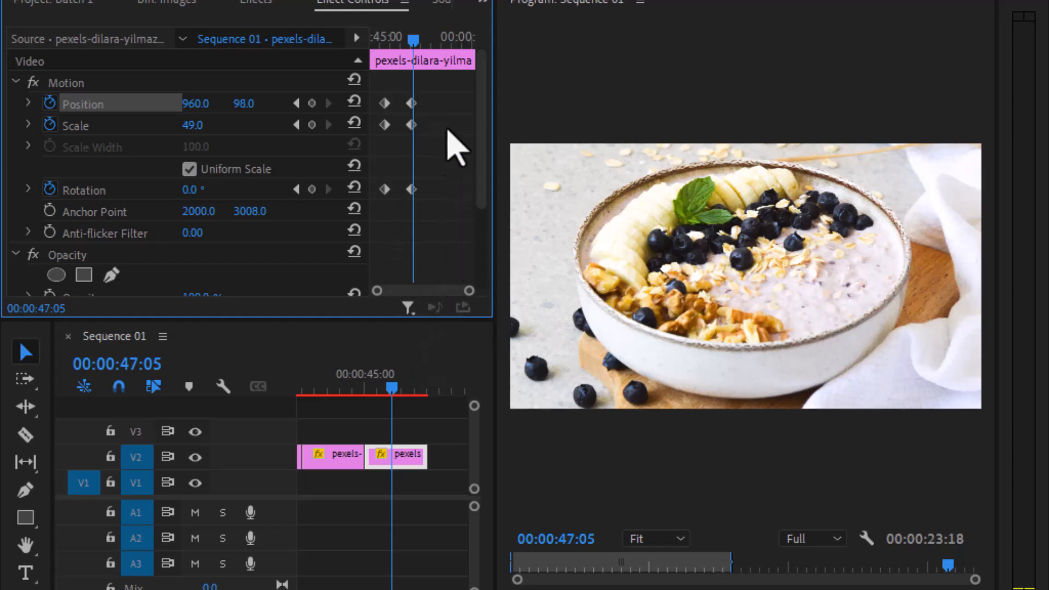
drag(447, 89, 388, 235)
drag(415, 188, 617, 216)
drag(456, 106, 350, 273)
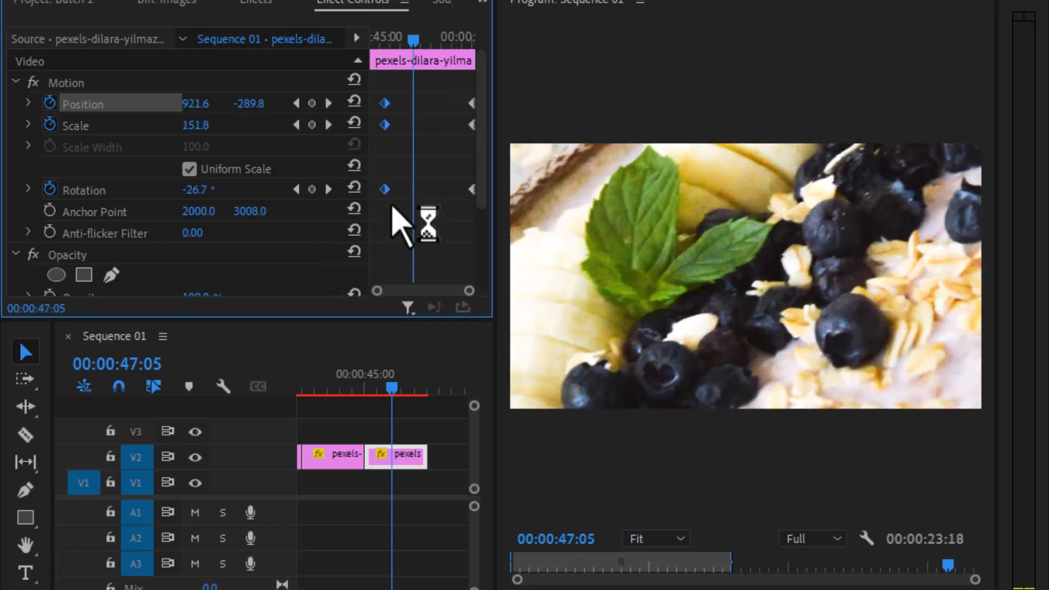
Step: Deselect the clip and play the sequence from 00:00:44:00 to review the bowl photo's animation
click(354, 384)
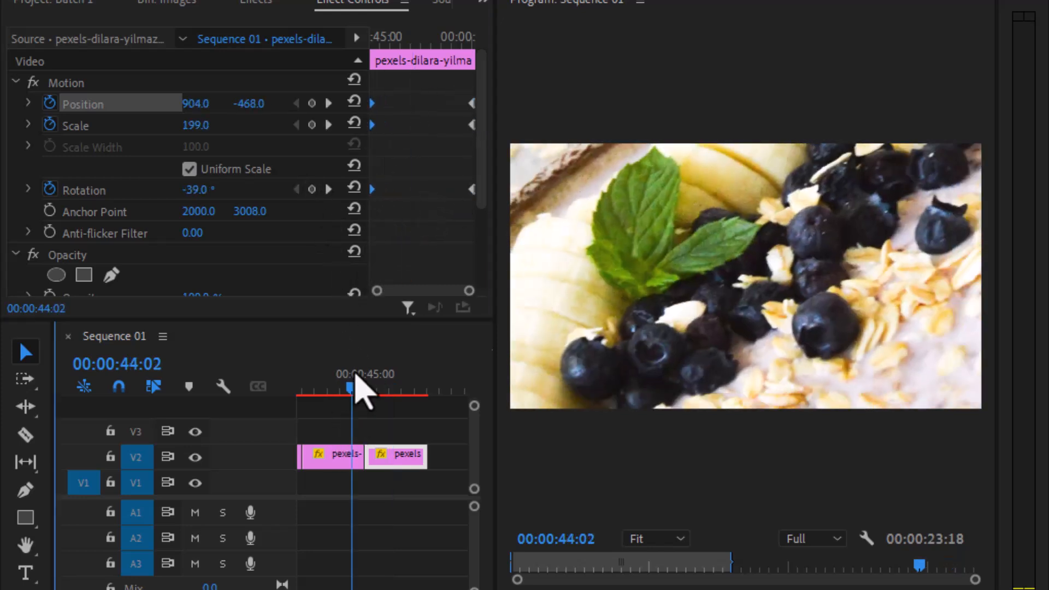
click(346, 432)
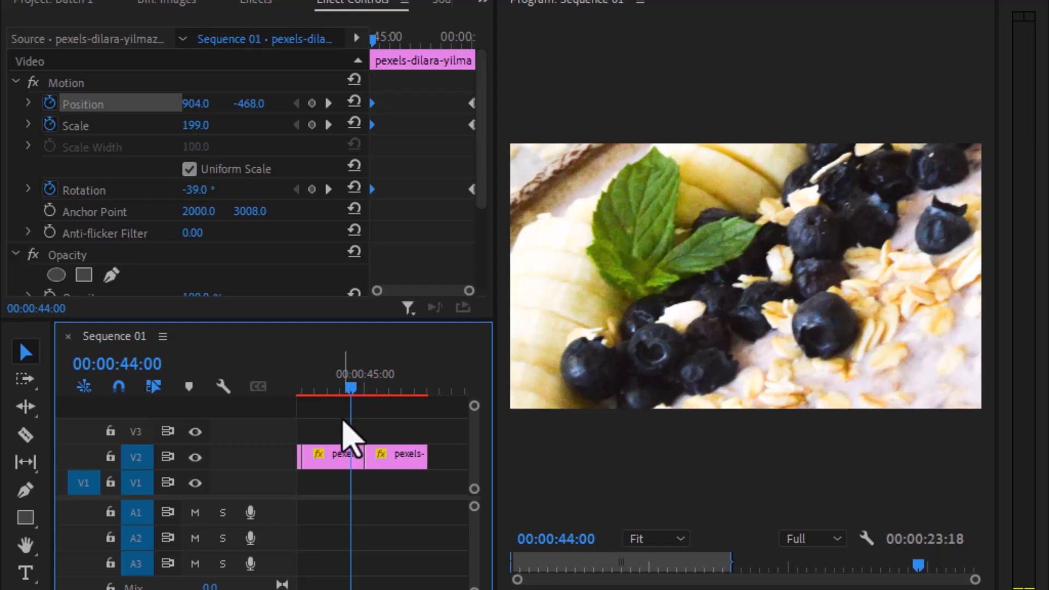
key(space)
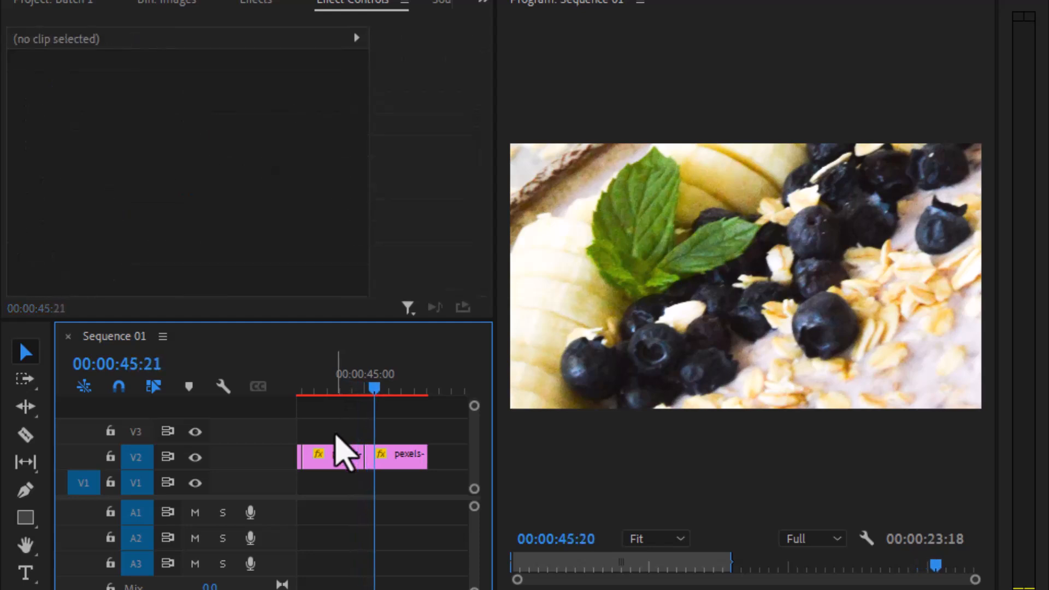
Step: Mark the sequence's In point at 00:00:44:22, just before the bowl clip, and save the project
click(344, 388)
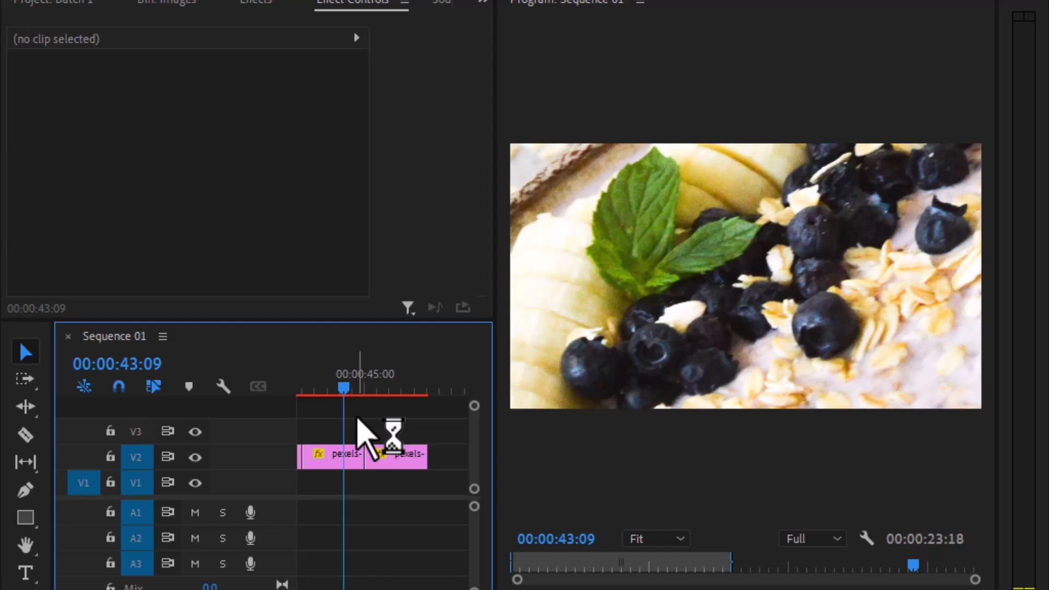
key(i)
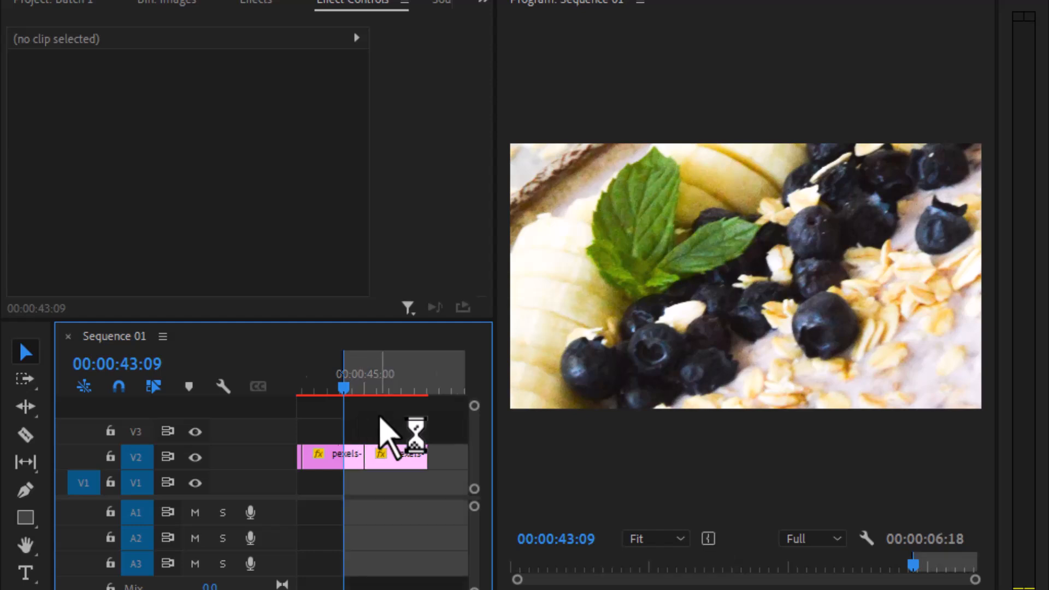
key(minus)
key(minus)
key(minus)
key(equal)
key(equal)
key(equal)
key(equal)
drag(407, 378, 417, 377)
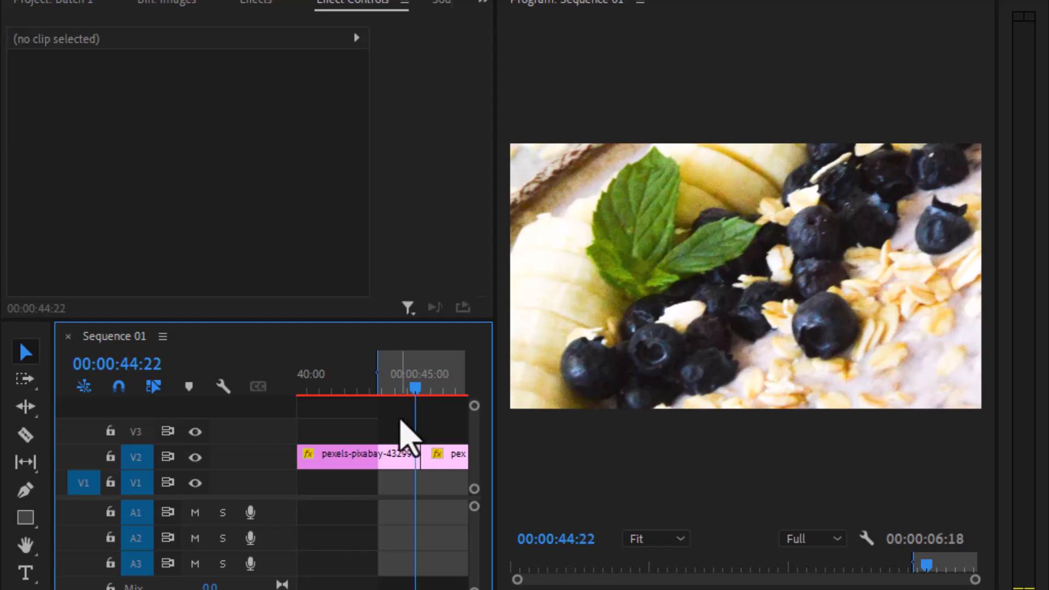
key(ctrl+s)
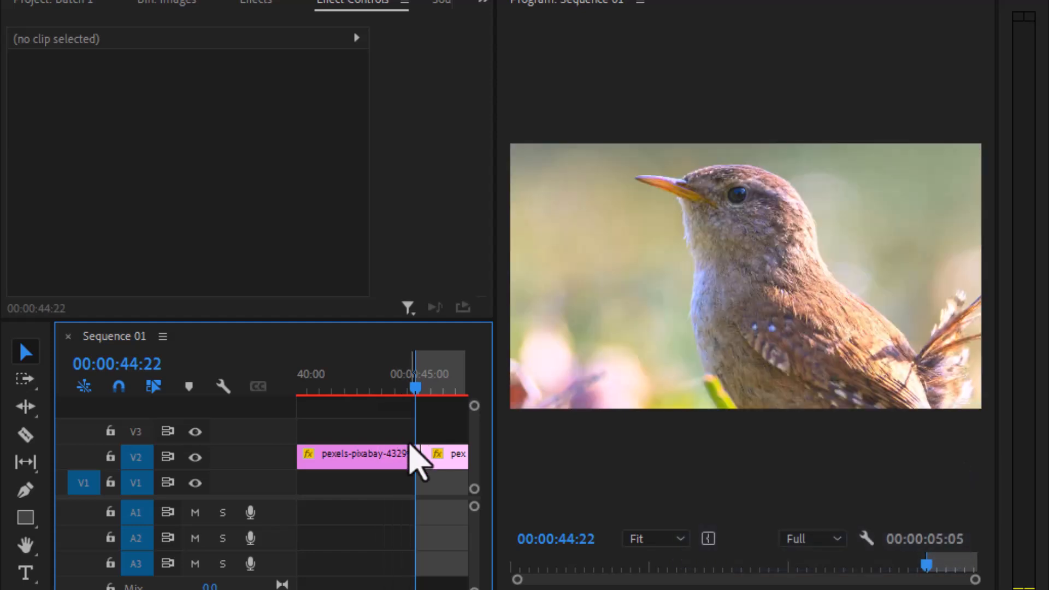
Step: Play the sequence from 00:00:44:22 to review the bowl photo's complete animation
drag(428, 454, 414, 453)
key(space)
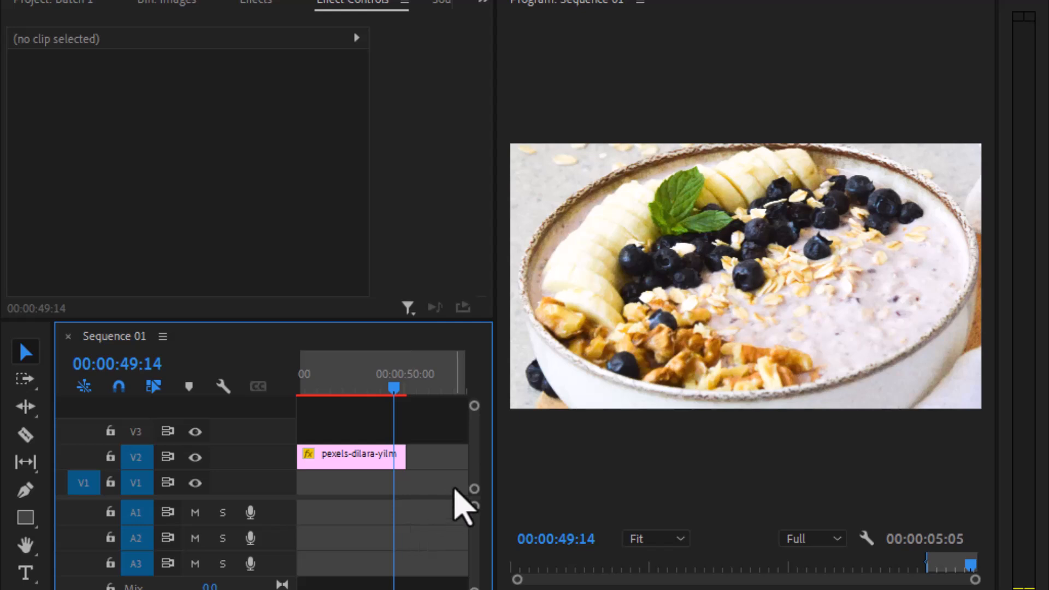
key(minus)
key(minus)
key(equal)
key(minus)
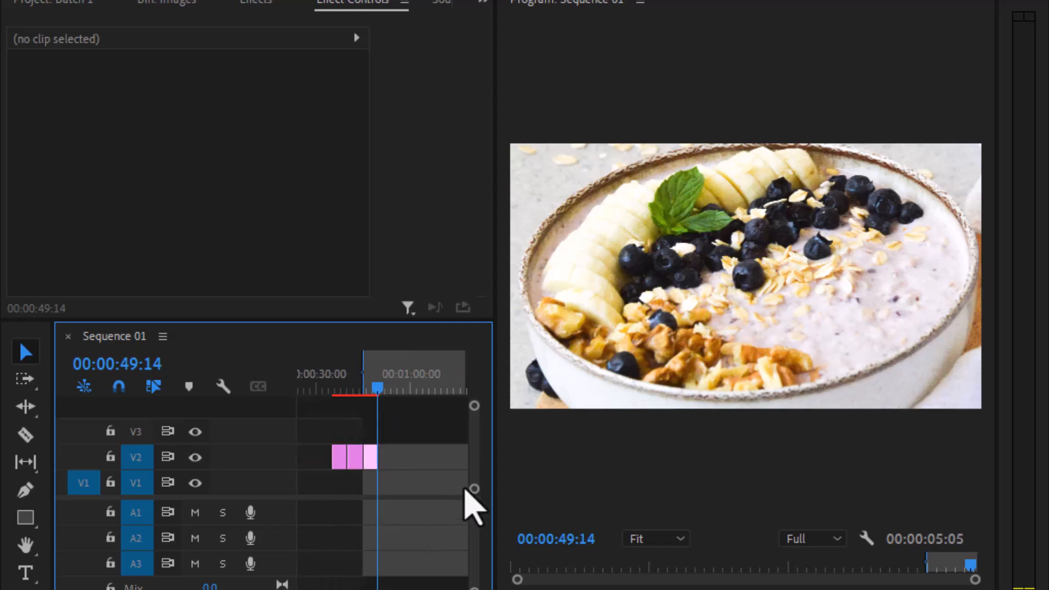
key(minus)
Step: Move the playhead to 00:00:34:05, just before the first photo clip, and save the project
click(325, 389)
key(space)
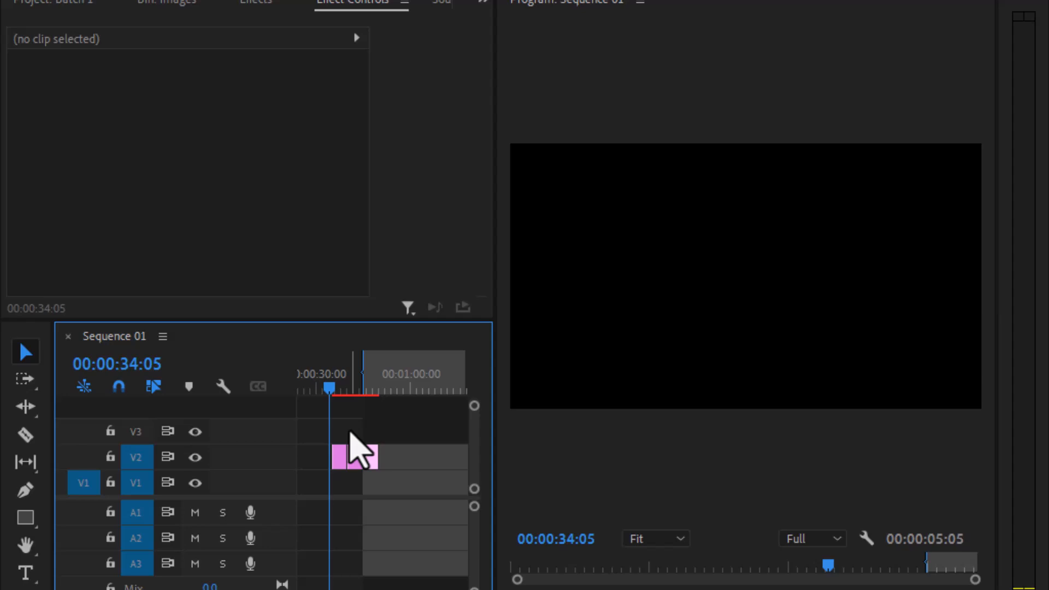
key(ctrl+s)
Step: Play the parrot photo's animation from 00:00:35:01, and replay the cut to the brown bird photo from 00:00:39:16
key(equal)
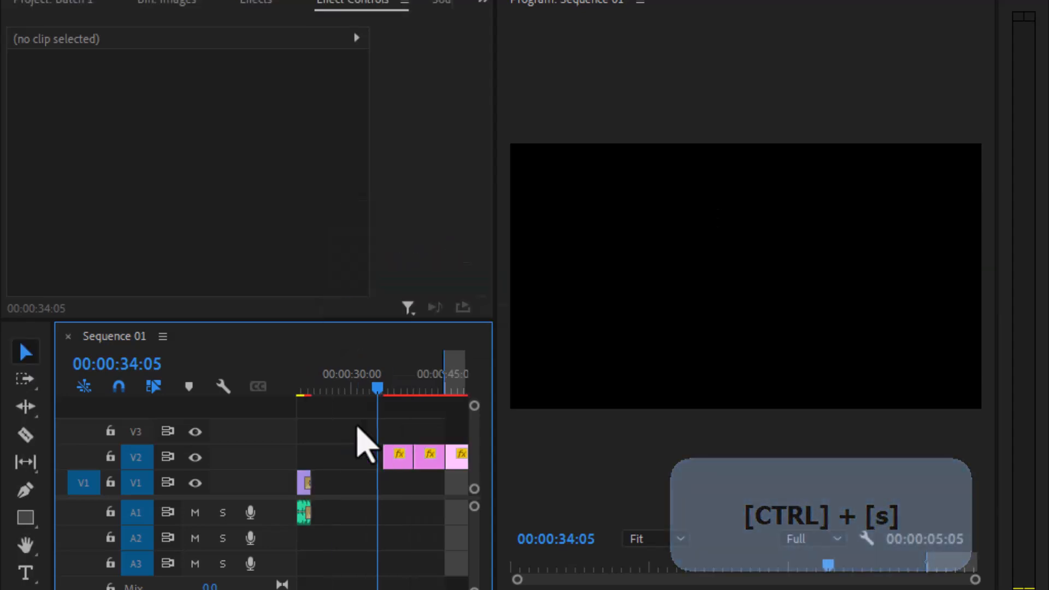
key(equal)
key(equal)
click(401, 383)
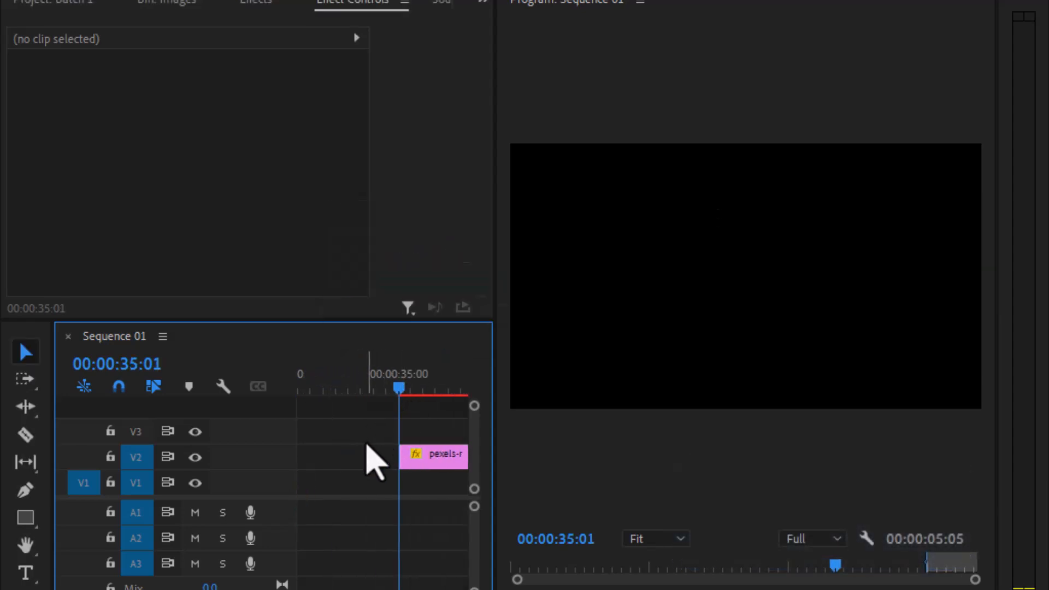
key(space)
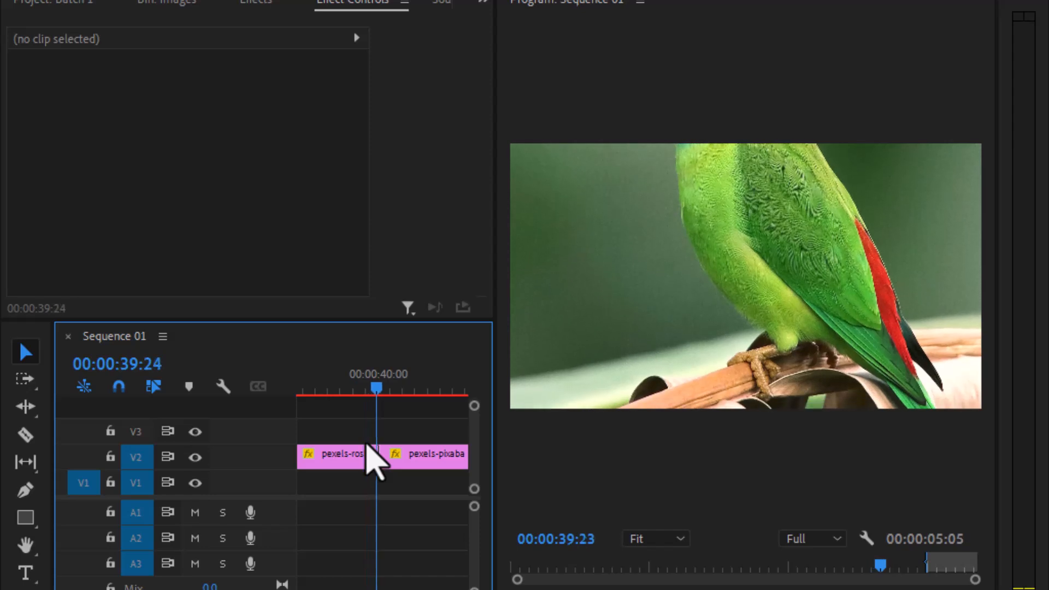
click(369, 389)
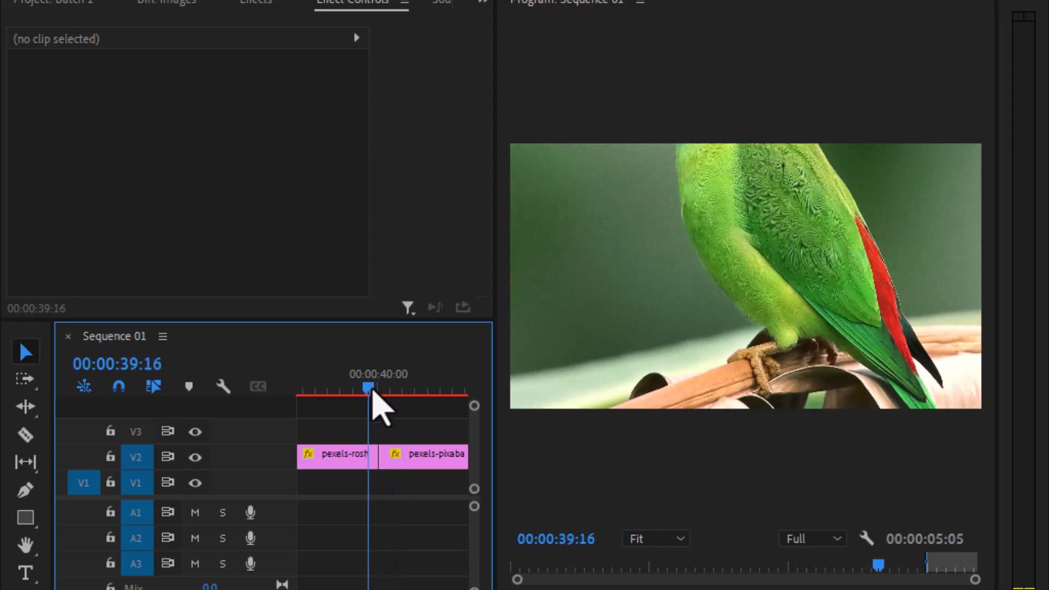
key(space)
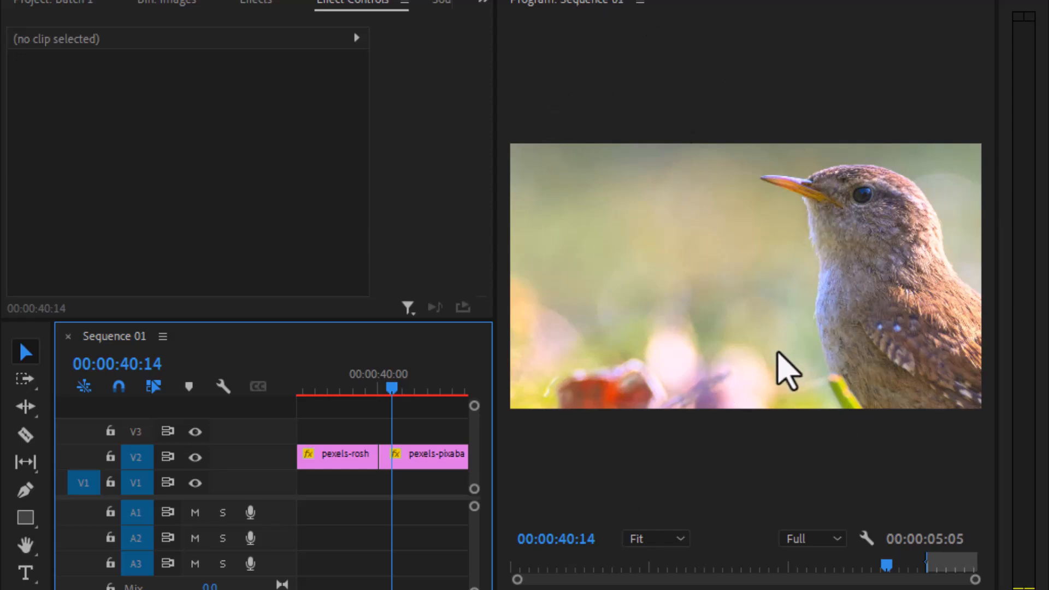
Step: Set the Program Monitor's playback resolution to 1/4 and replay the cut between the two bird photos from 00:00:38:24
click(798, 544)
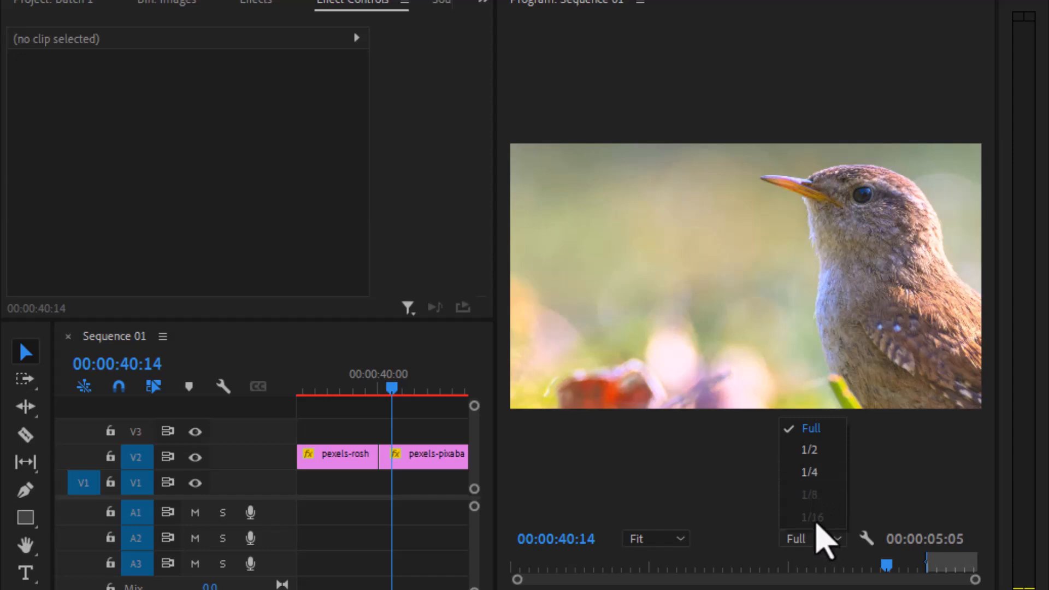
click(817, 482)
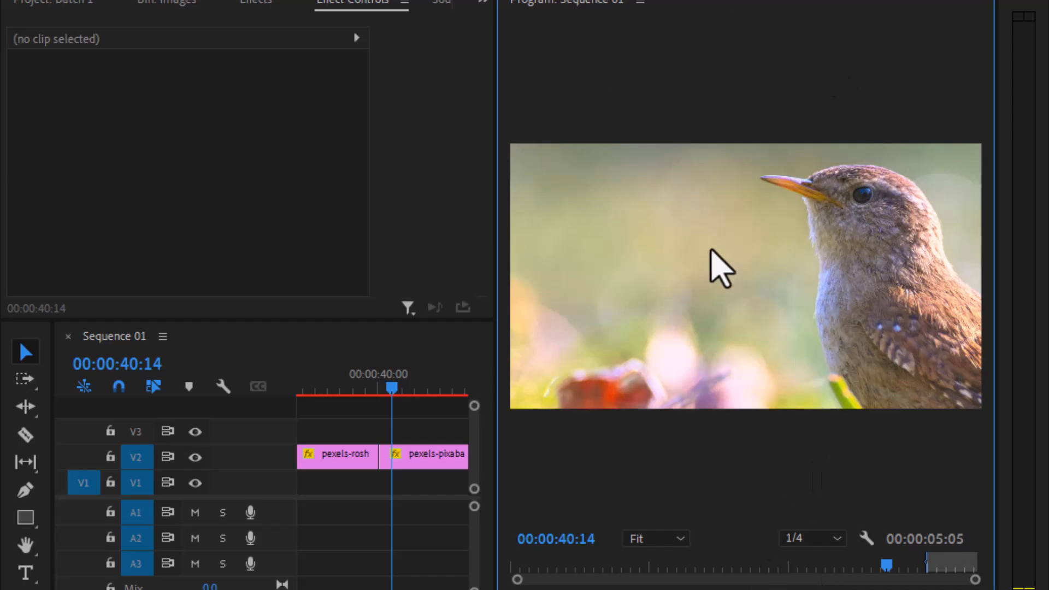
click(352, 390)
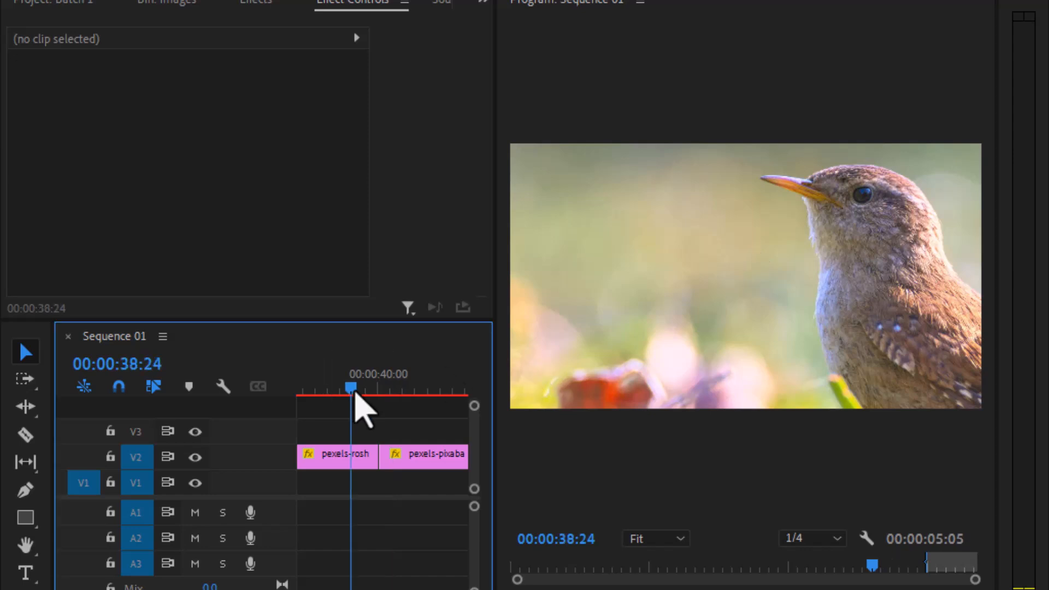
key(space)
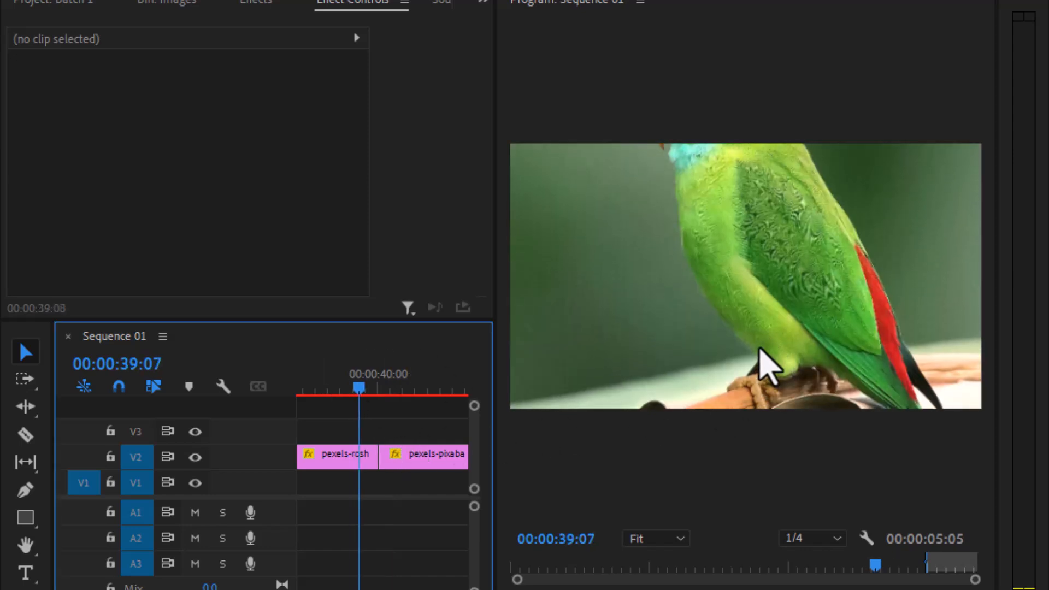
key(space)
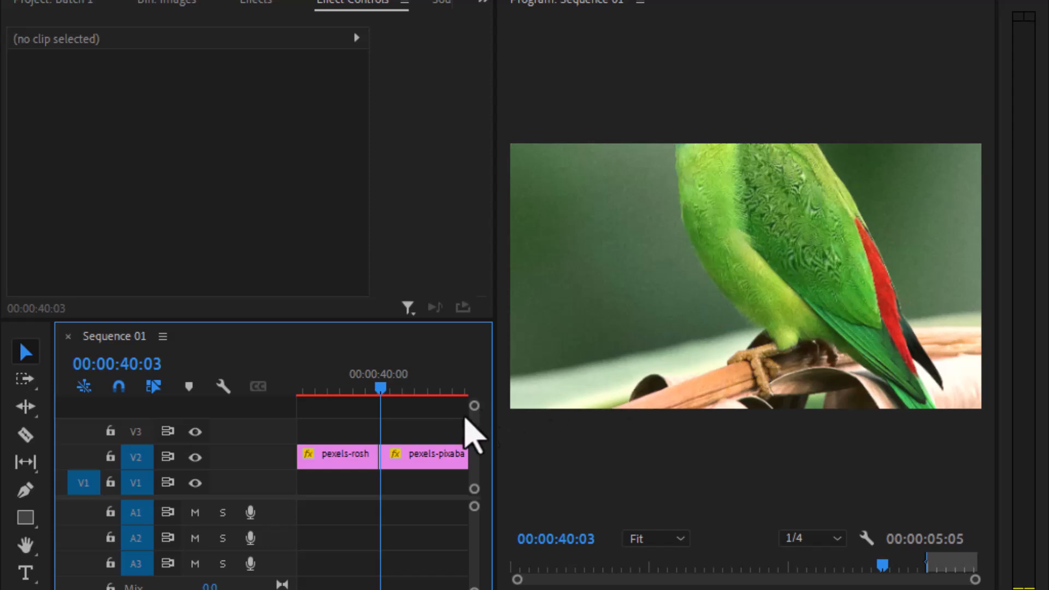
Step: Play through the bird photos into the bowl clip to check the animations at the reduced playback resolution
key(minus)
click(355, 383)
key(space)
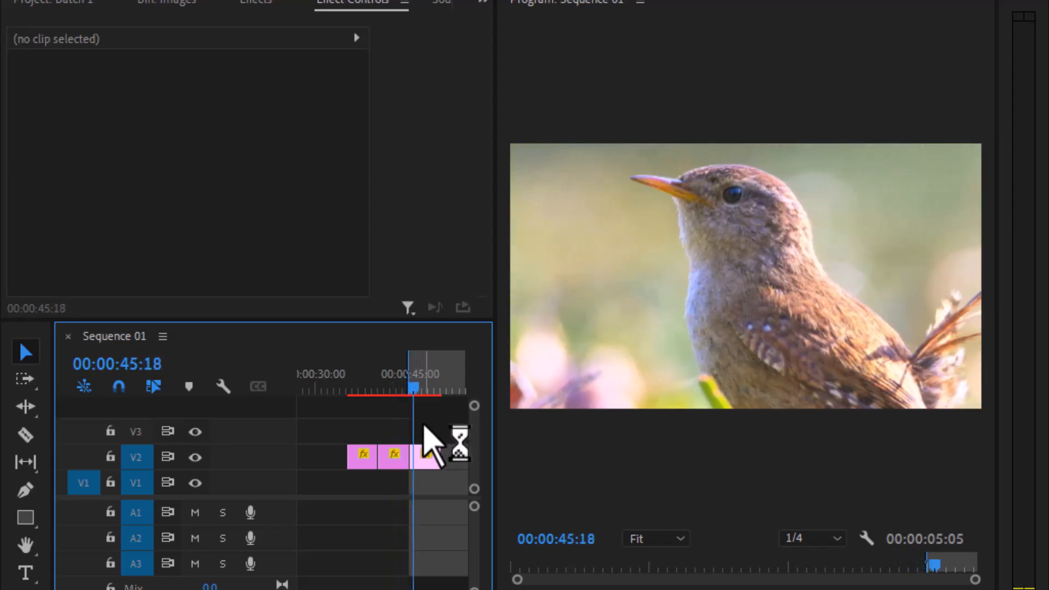
key(space)
Step: Replay the bowl clip from near its start to review its zoom-out animation
drag(414, 395, 403, 393)
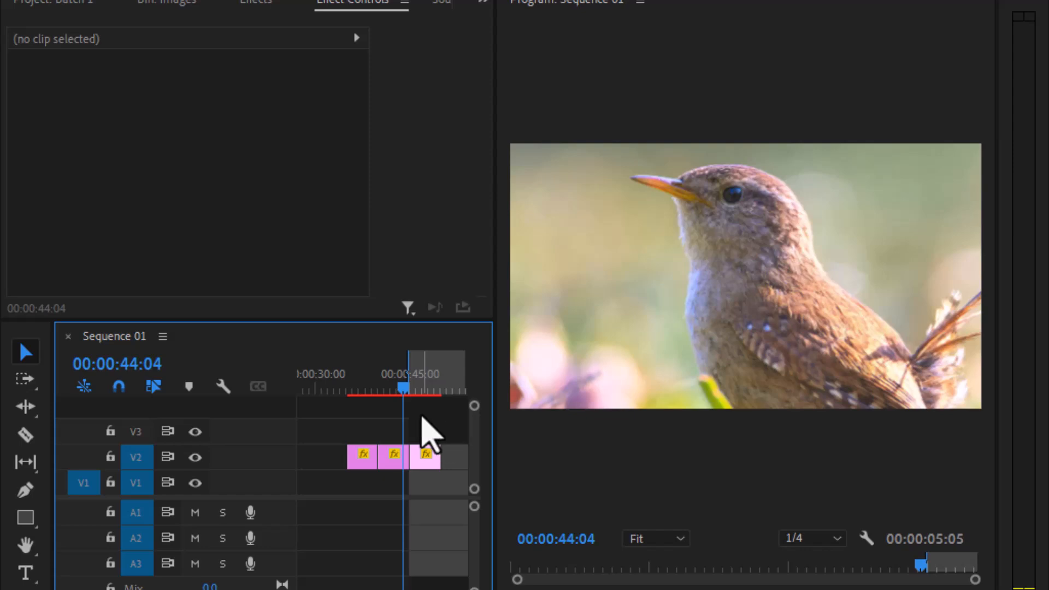
key(equal)
key(equal)
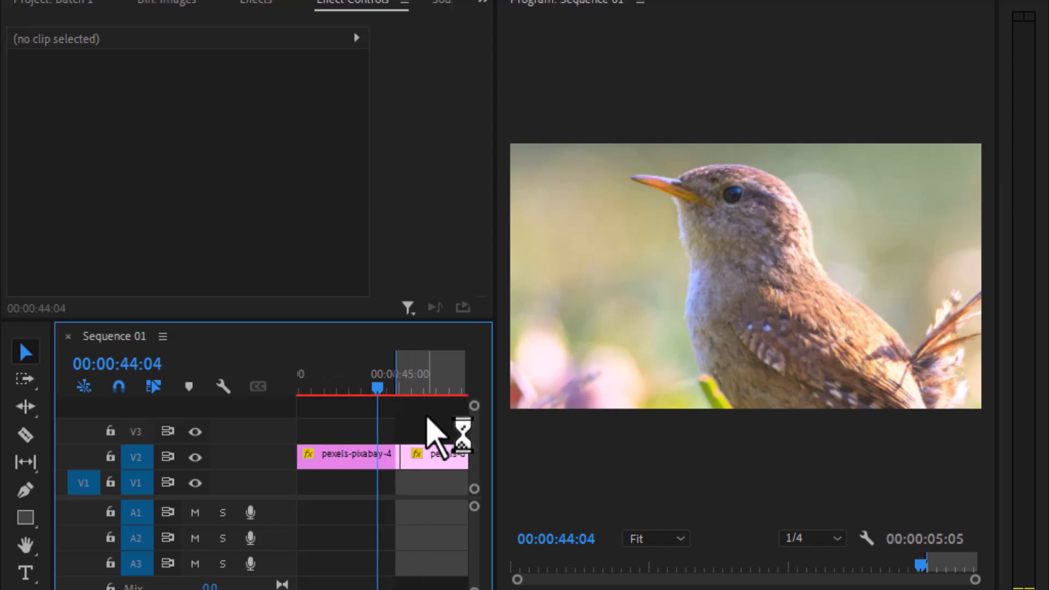
click(403, 387)
key(space)
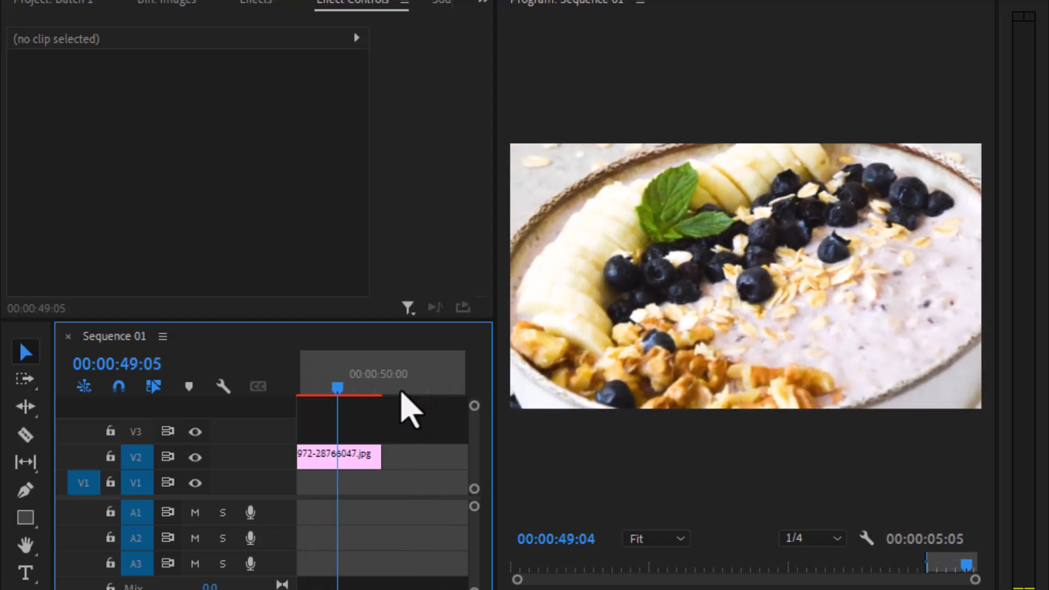
Step: Examine the photo clips on V2 and the earlier V1 video clips with their transitions, parking the playhead at 00:00:20:22
scroll(398, 407, down, 3)
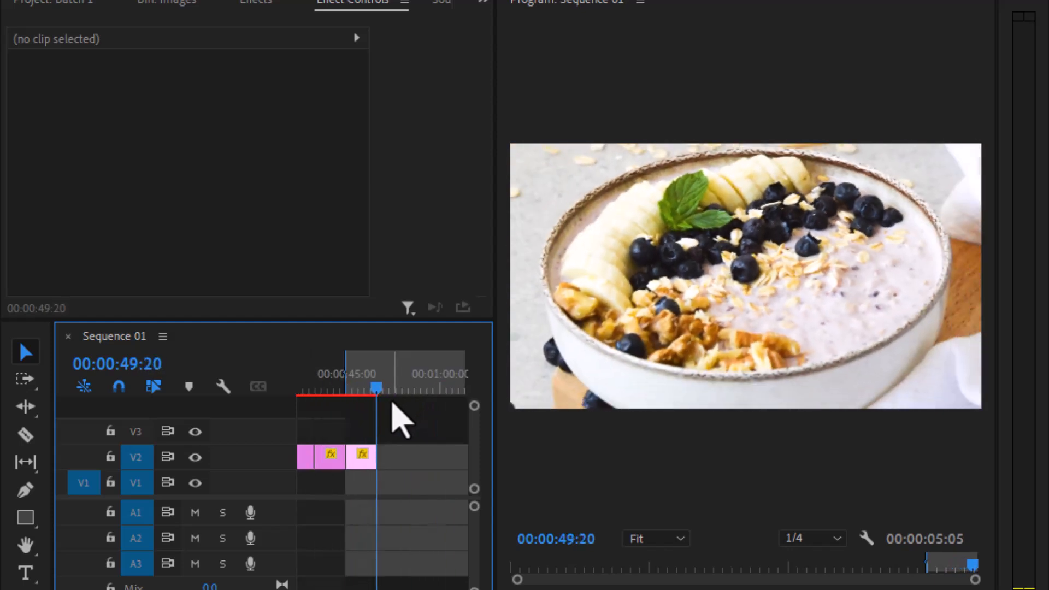
click(351, 389)
scroll(355, 399, up, 3)
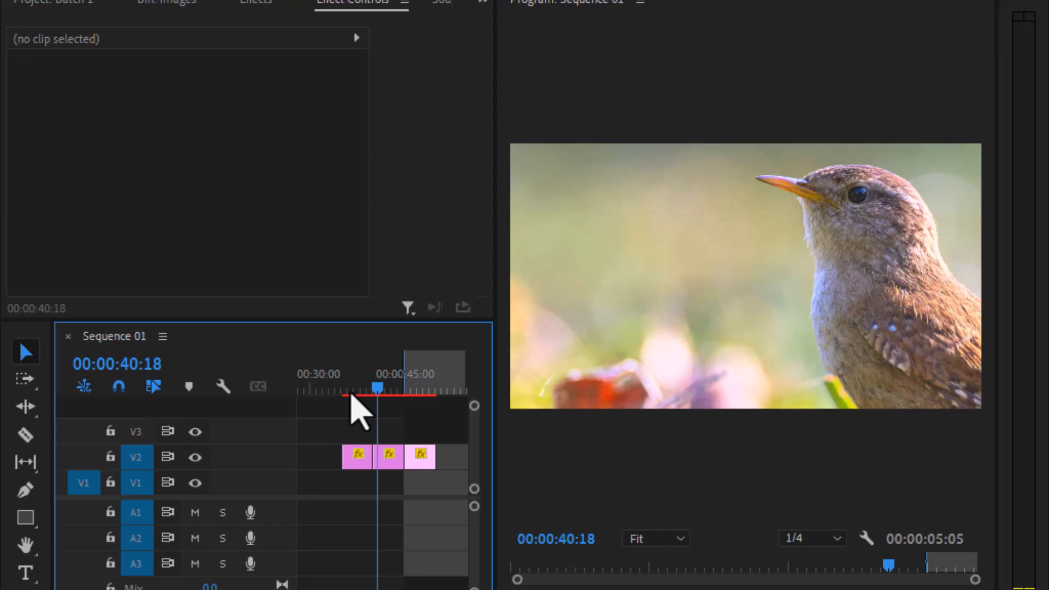
click(374, 457)
scroll(304, 527, up, 5)
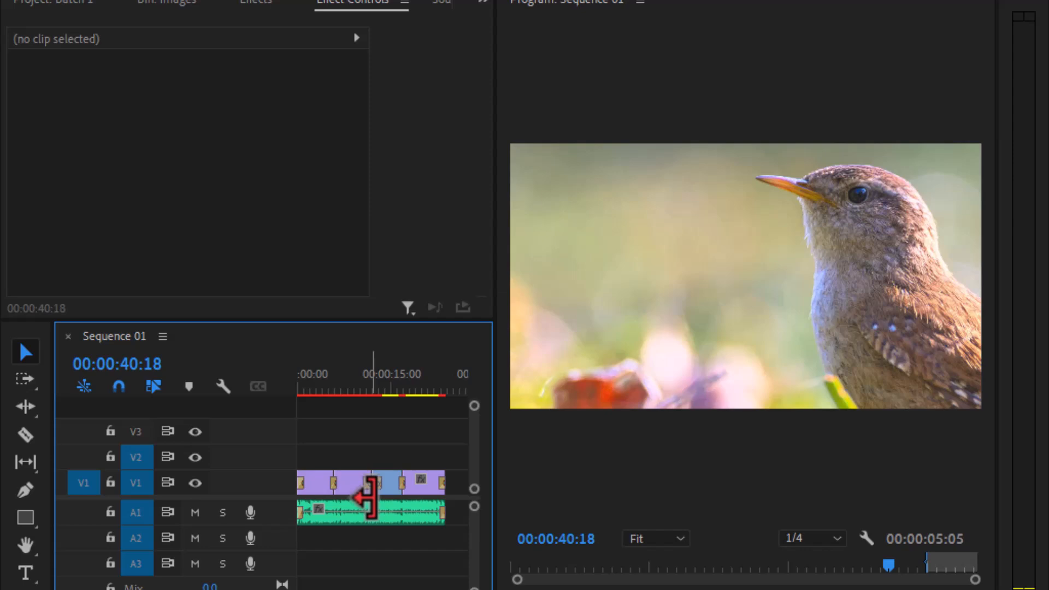
scroll(367, 497, down, 5)
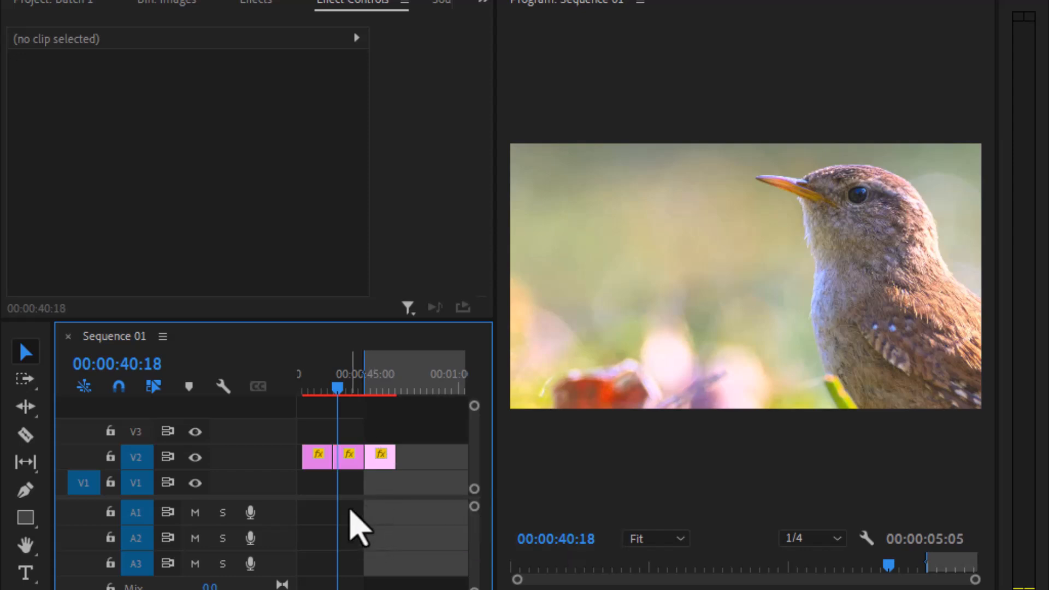
key(backslash)
click(329, 389)
key(backslash)
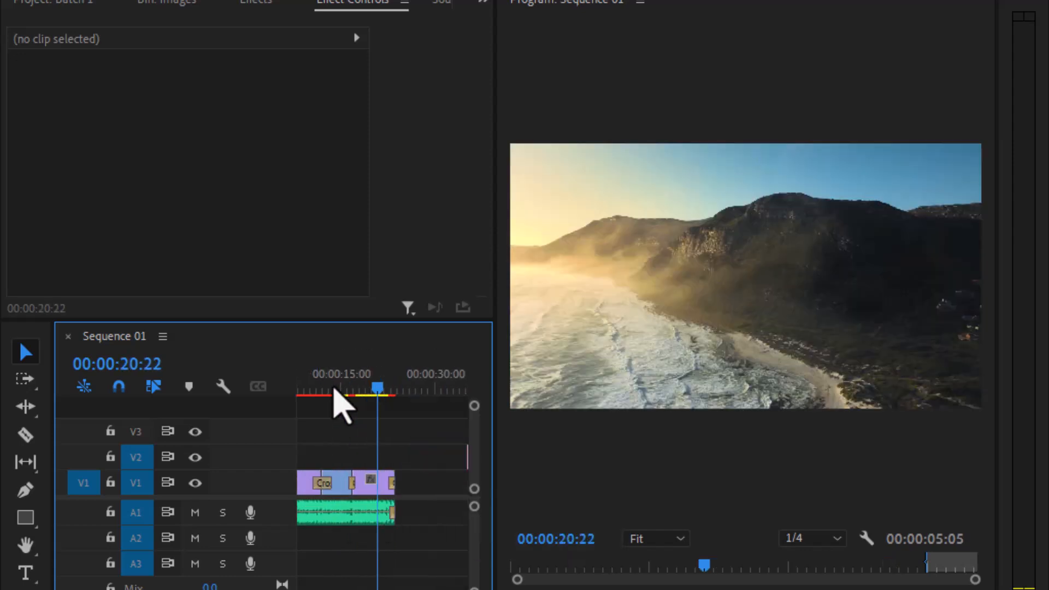
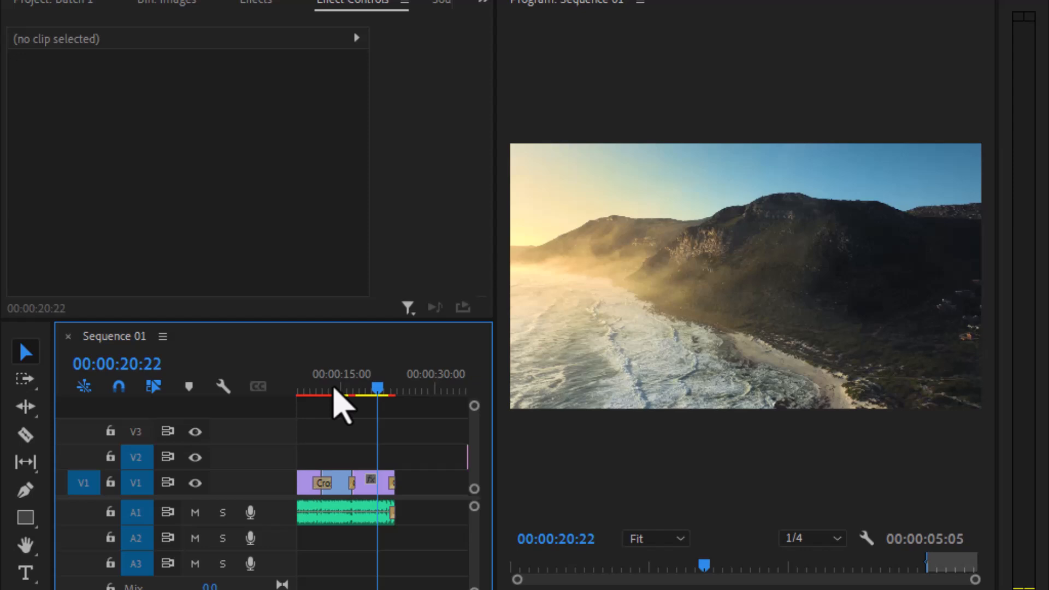
Step: Apply a Cross Dissolve video transition at the cut between the parrot and brown bird clips on V2
key(minus)
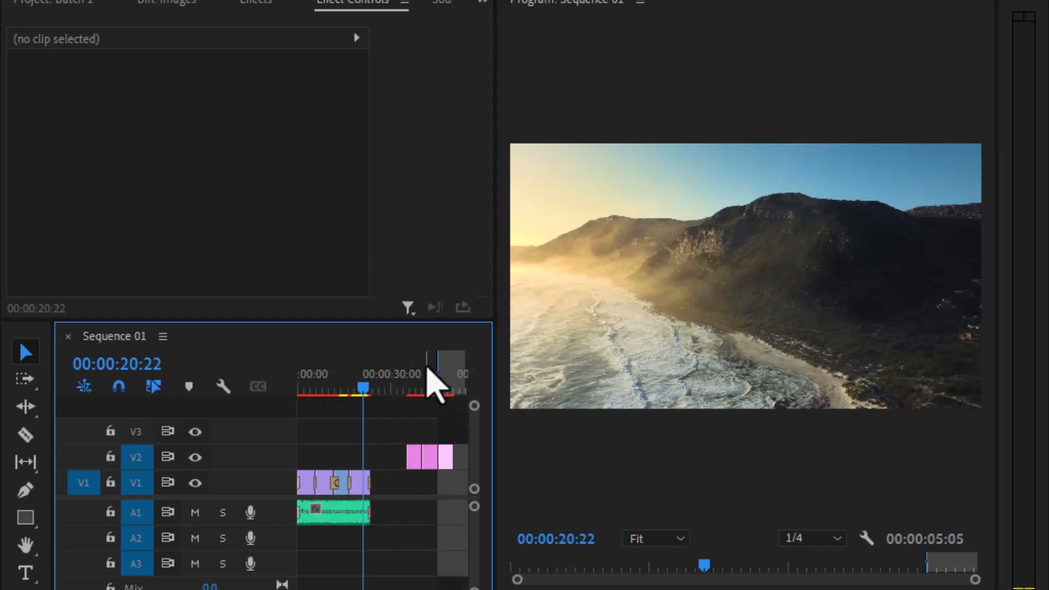
click(421, 389)
key(equal)
key(equal)
key(equal)
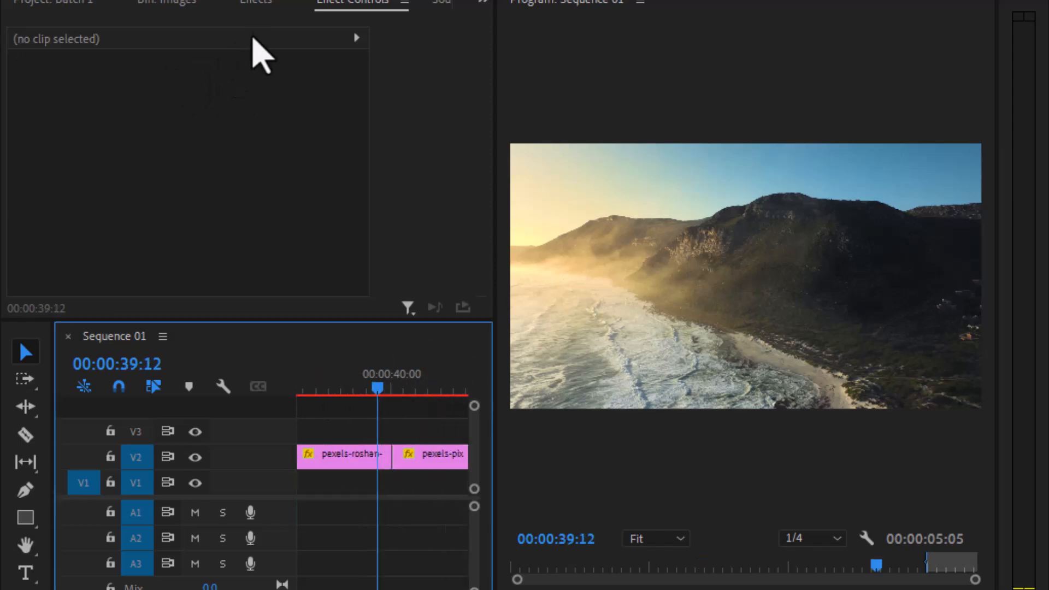
click(261, 4)
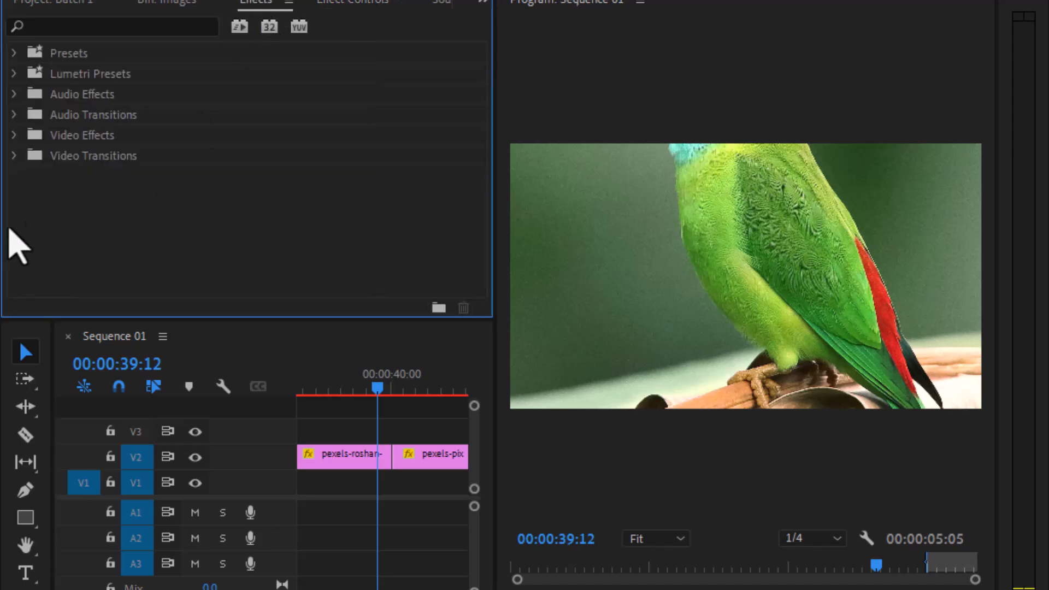
click(14, 157)
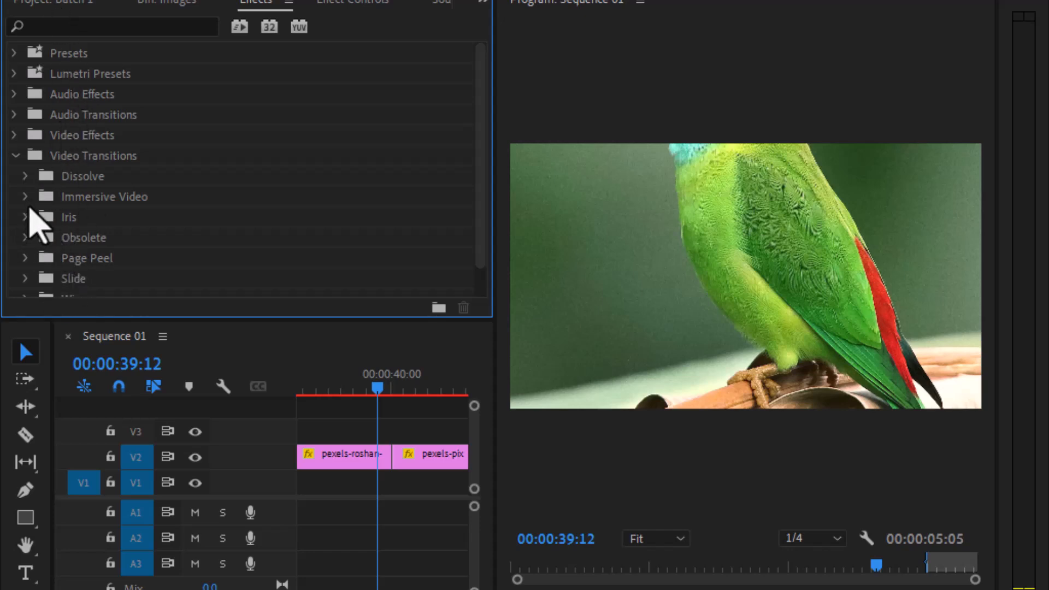
click(25, 177)
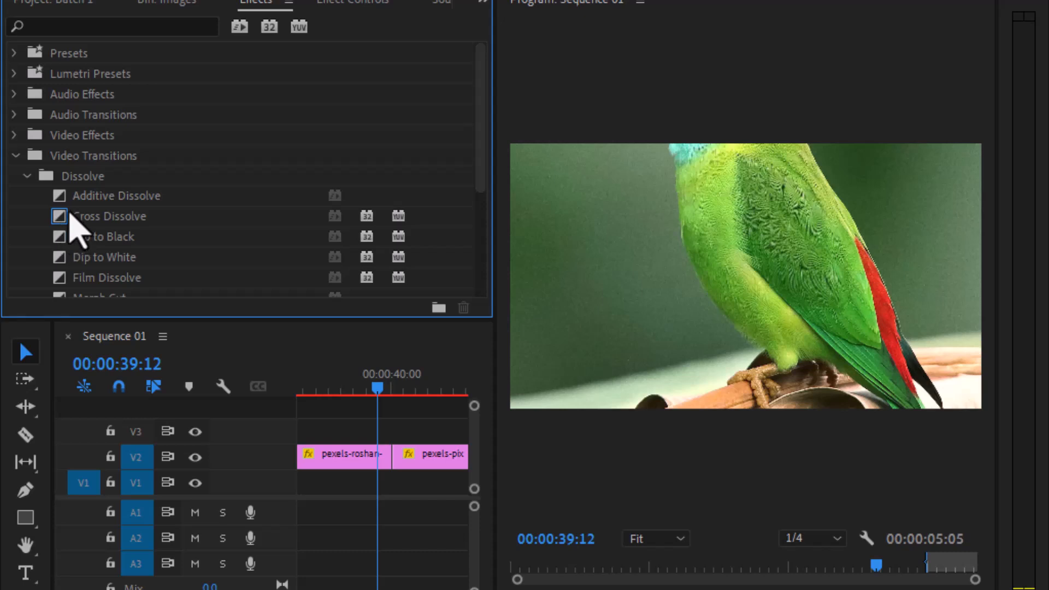
drag(68, 218, 409, 484)
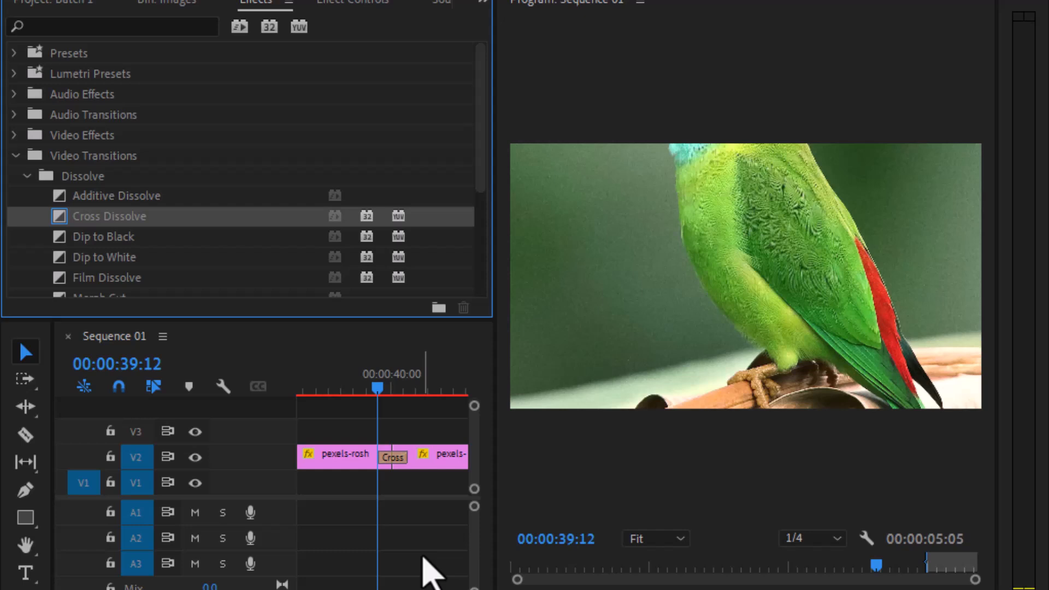
Step: Preview the Cross Dissolve between the two bird clips from 00:00:39:12 and delete the transition
key(space)
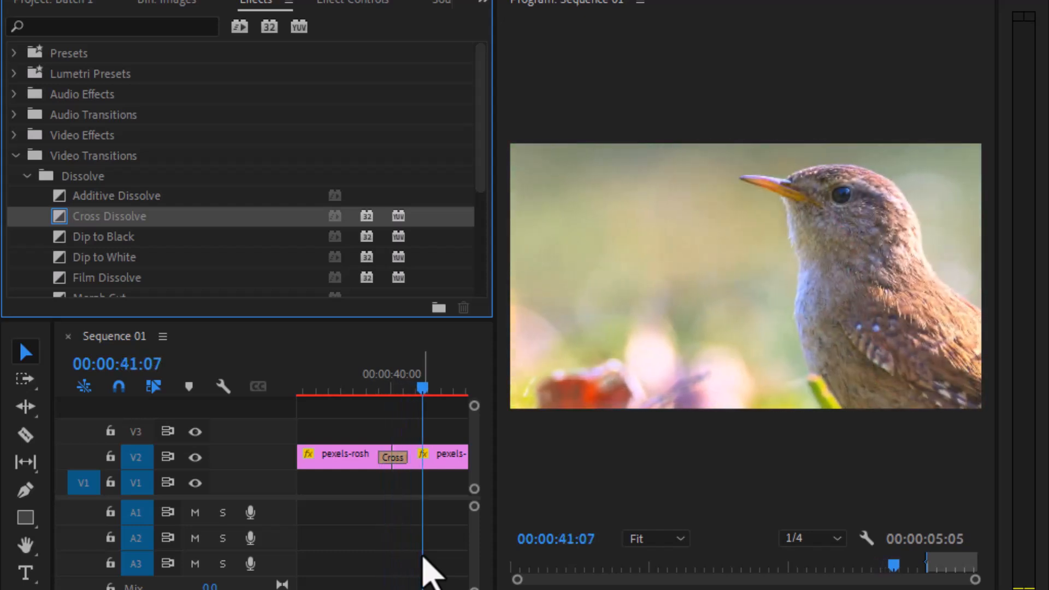
click(396, 462)
key(Delete)
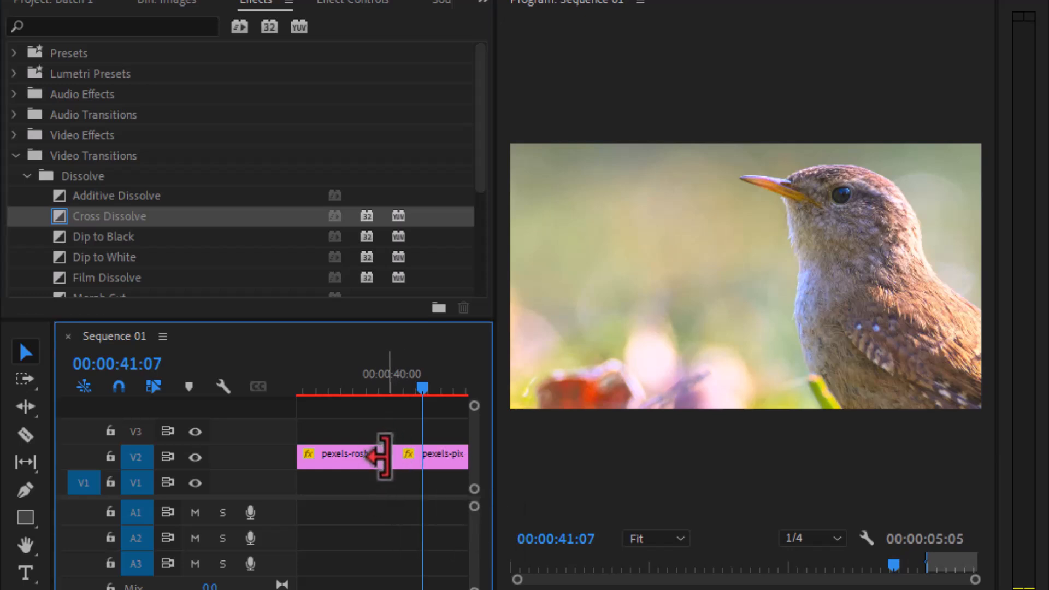
Step: Apply the default Cross Dissolve at the cut between the parrot and brown bird clips on V2 and play it back
click(388, 456)
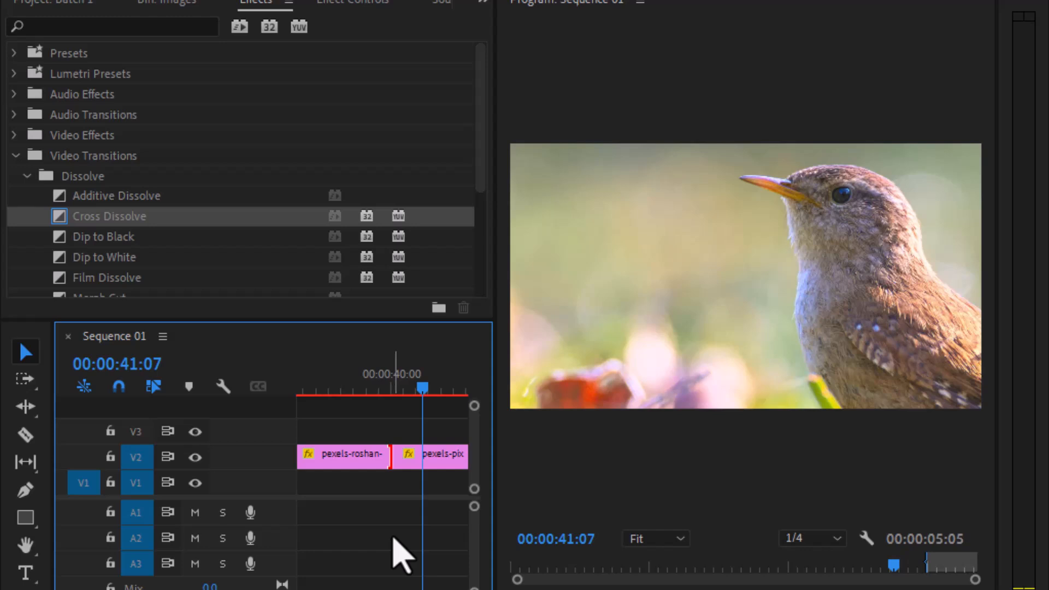
key(ctrl+d)
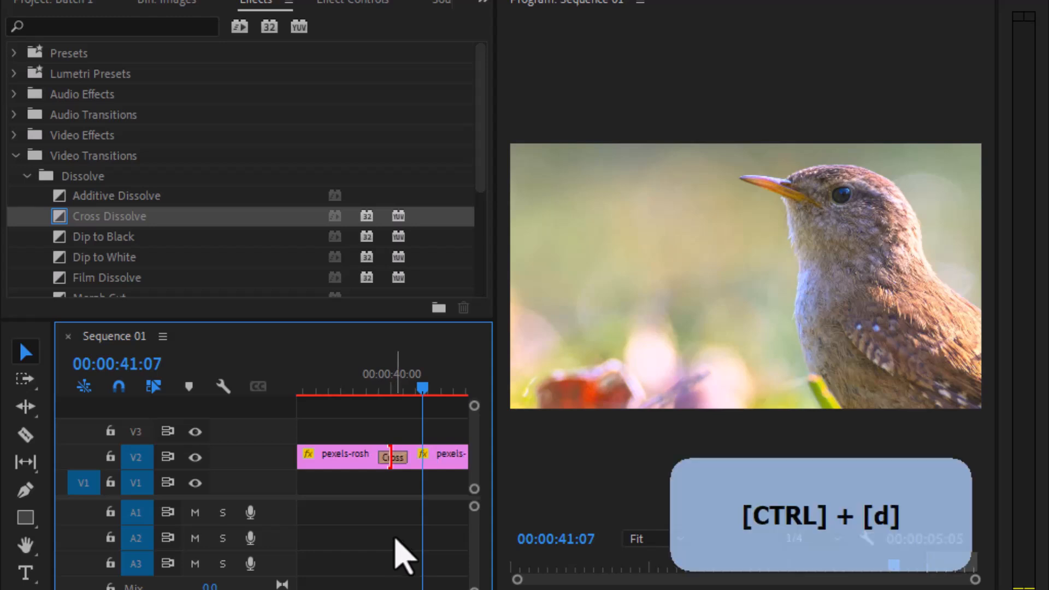
click(354, 390)
key(space)
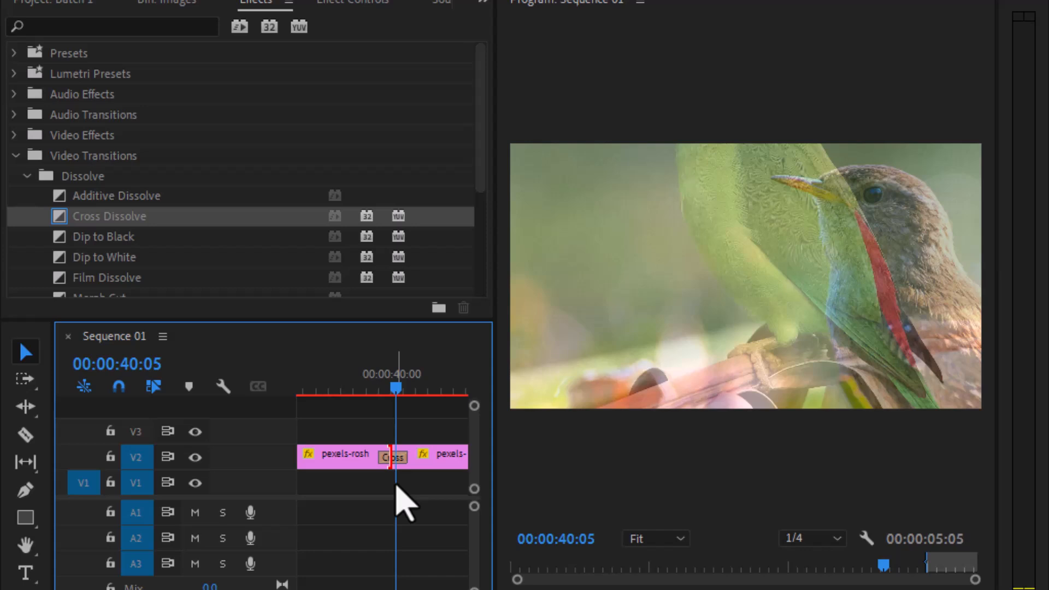
Step: Park the playhead at 00:00:13:01 and move the three V2 photo clips with their transition earlier, above the V1 video clips
key(minus)
key(minus)
key(minus)
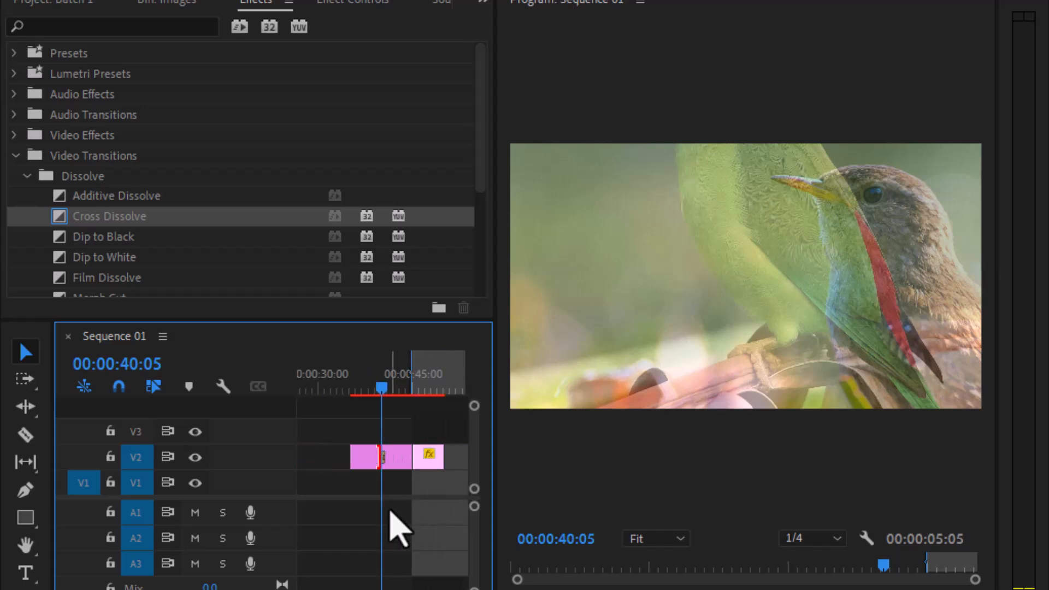
click(321, 382)
key(equal)
key(equal)
key(equal)
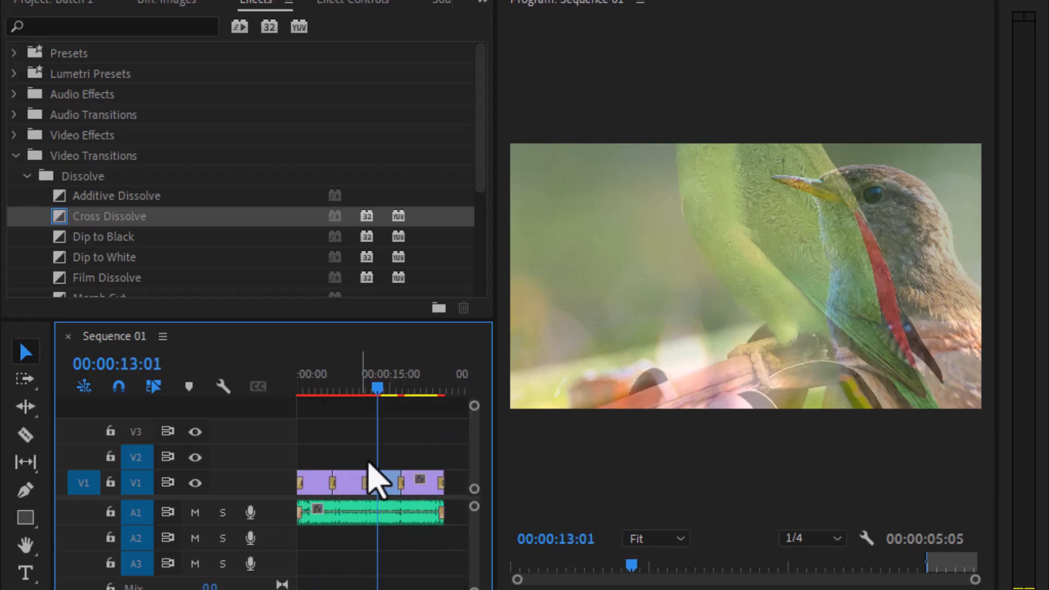
key(minus)
key(minus)
key(equal)
drag(461, 426, 307, 473)
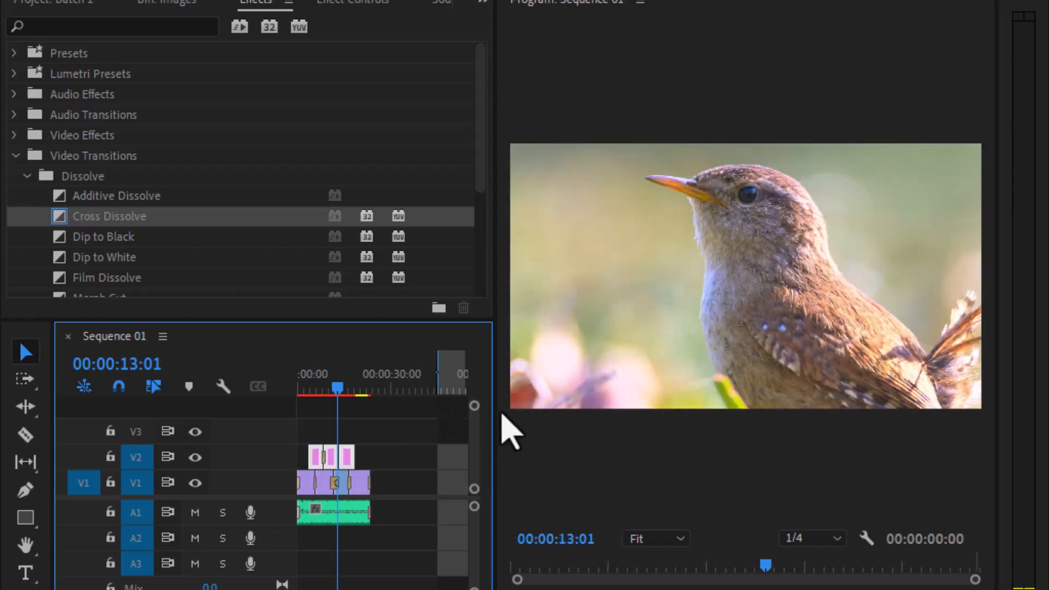
key(equal)
key(equal)
key(equal)
click(415, 423)
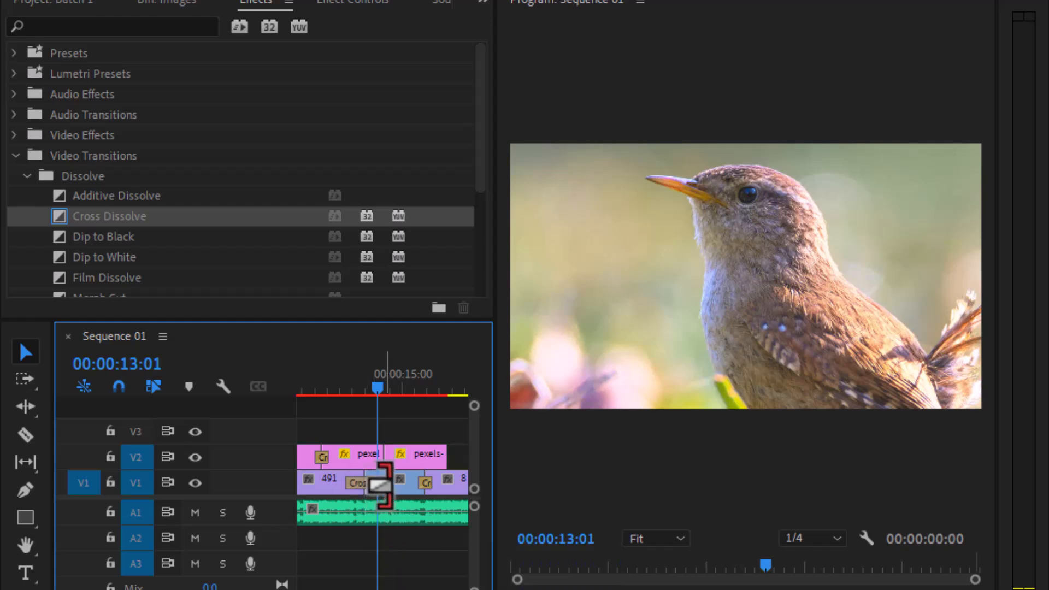
Step: Select all the video clips on V1 and open the clip commands for the selection
key(minus)
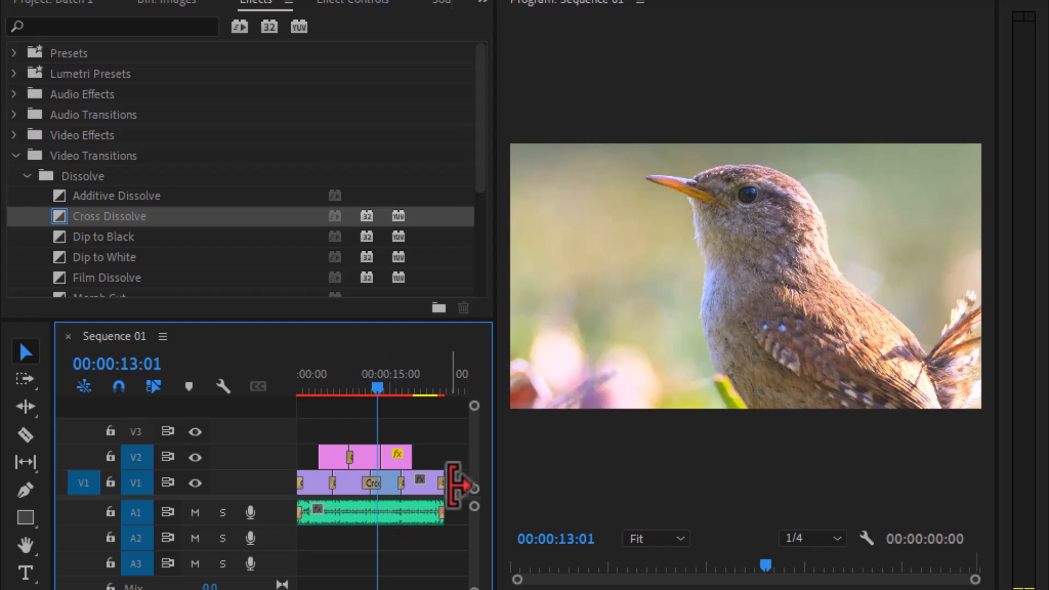
drag(463, 480, 324, 484)
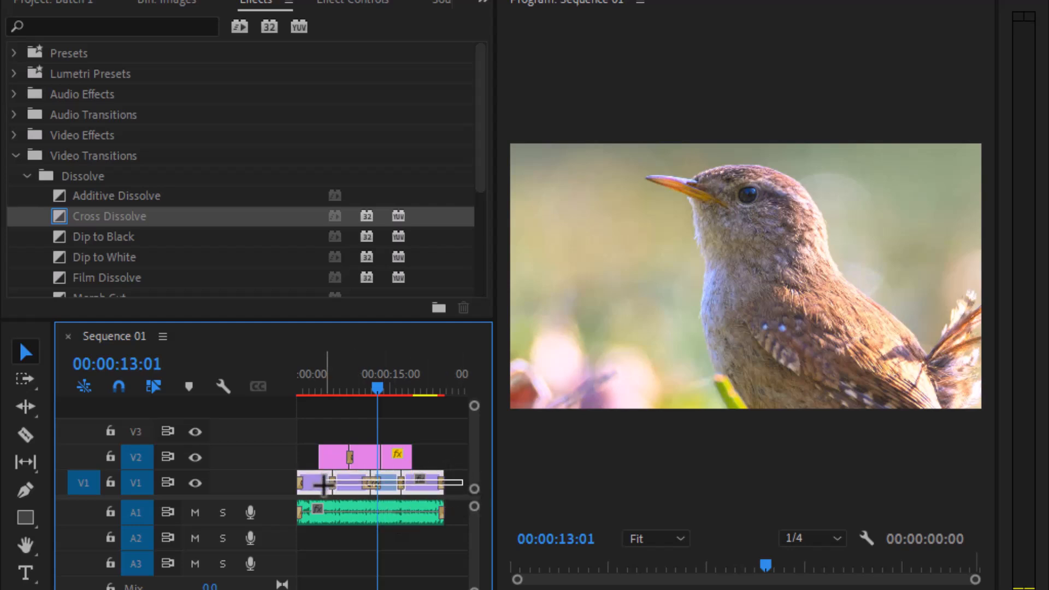
right_click(353, 486)
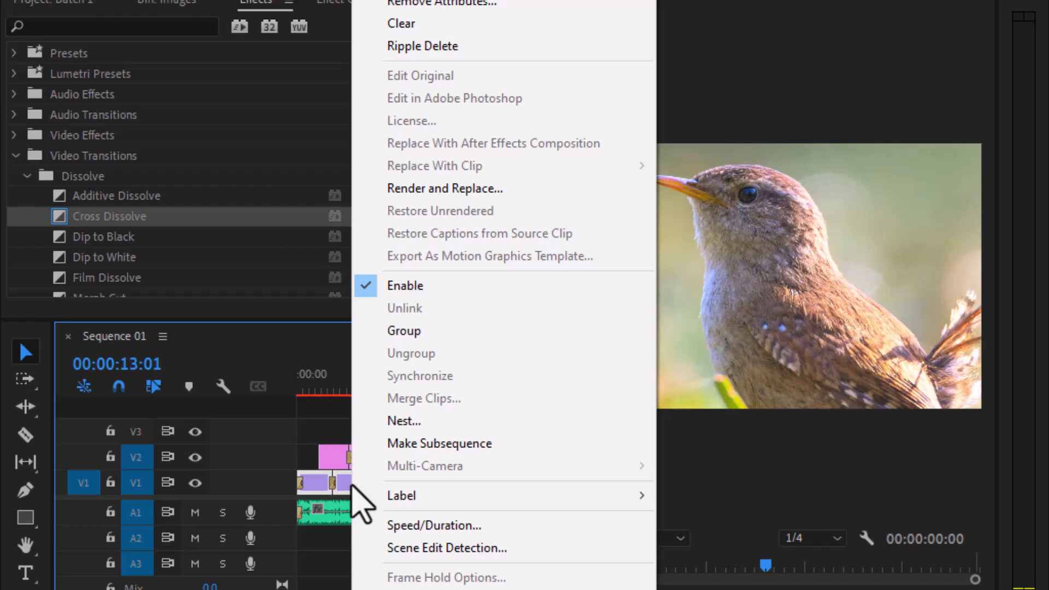
Step: Assign the Yellow label to the selected V1 clips and the Rose label to all clips on V2
mouse_move(402, 500)
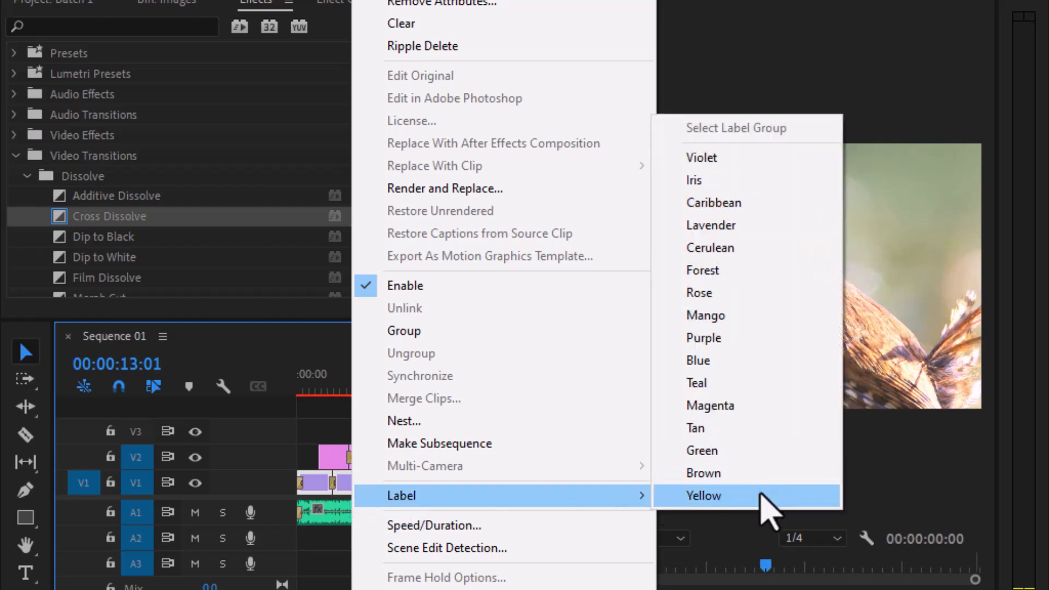
click(705, 495)
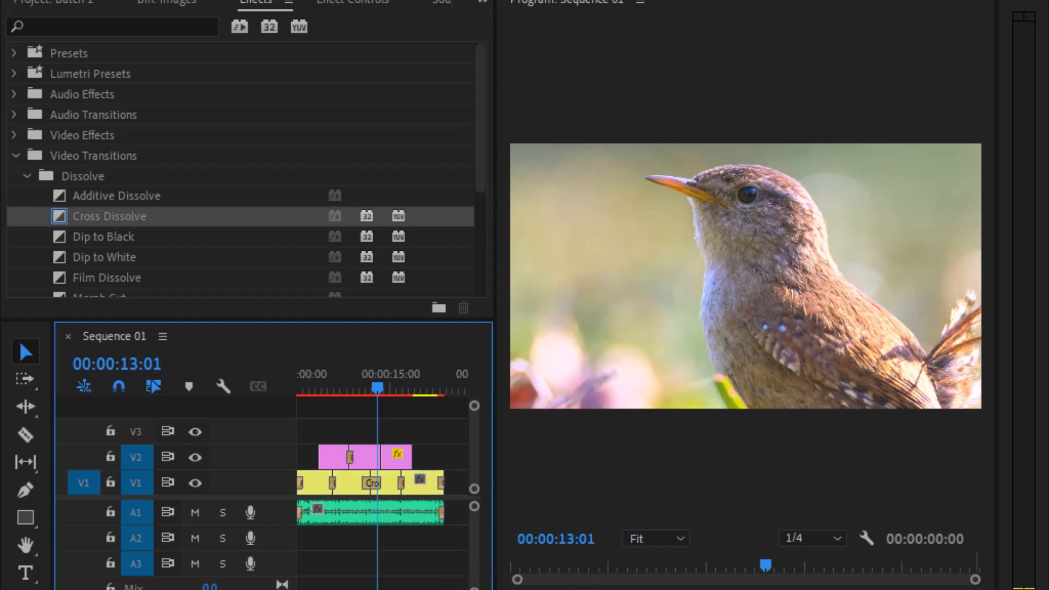
drag(438, 423, 332, 460)
right_click(364, 462)
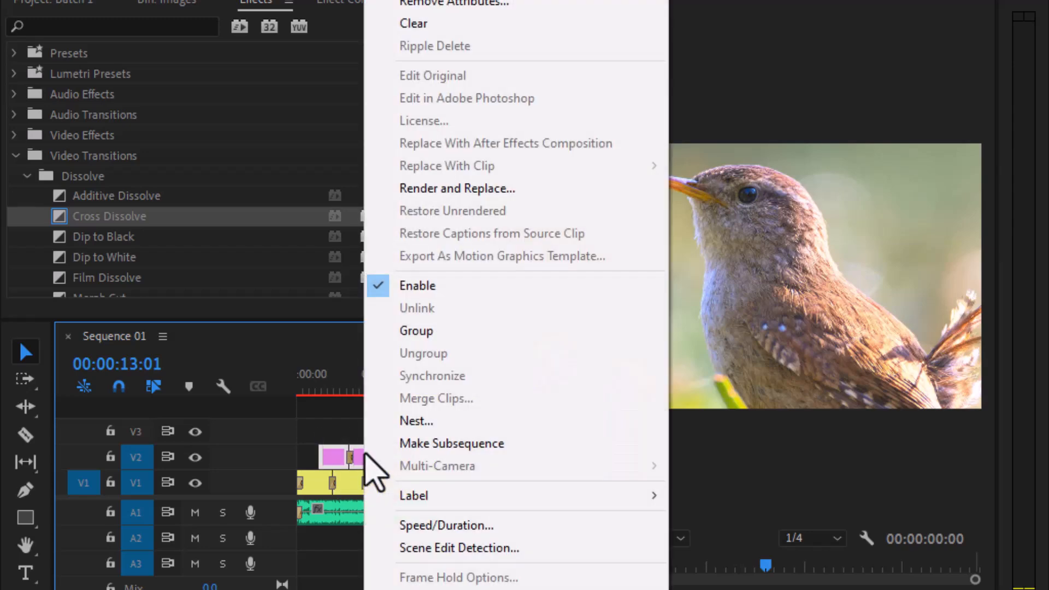
mouse_move(470, 494)
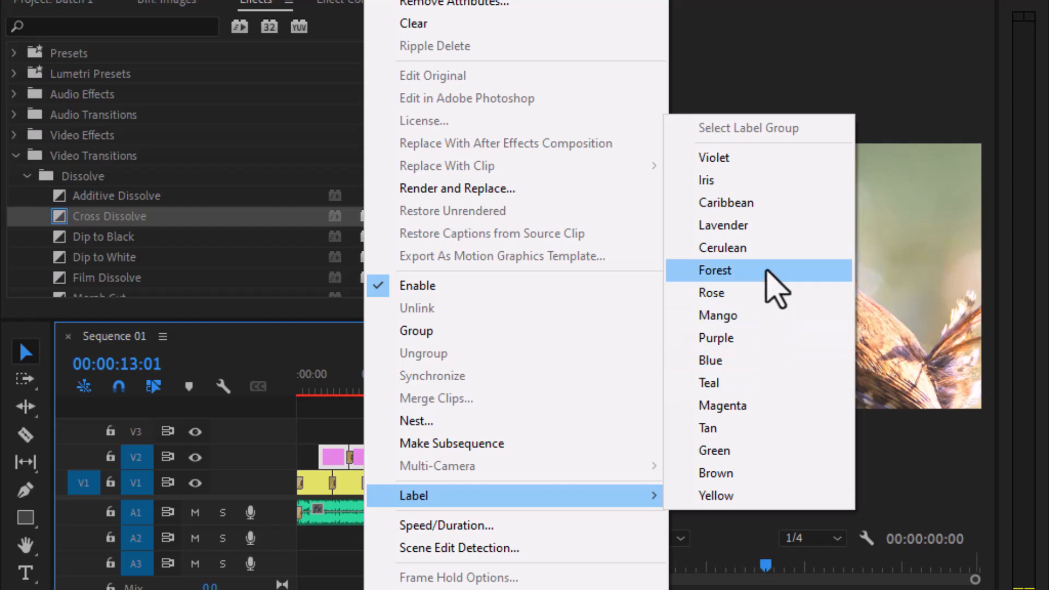
click(757, 291)
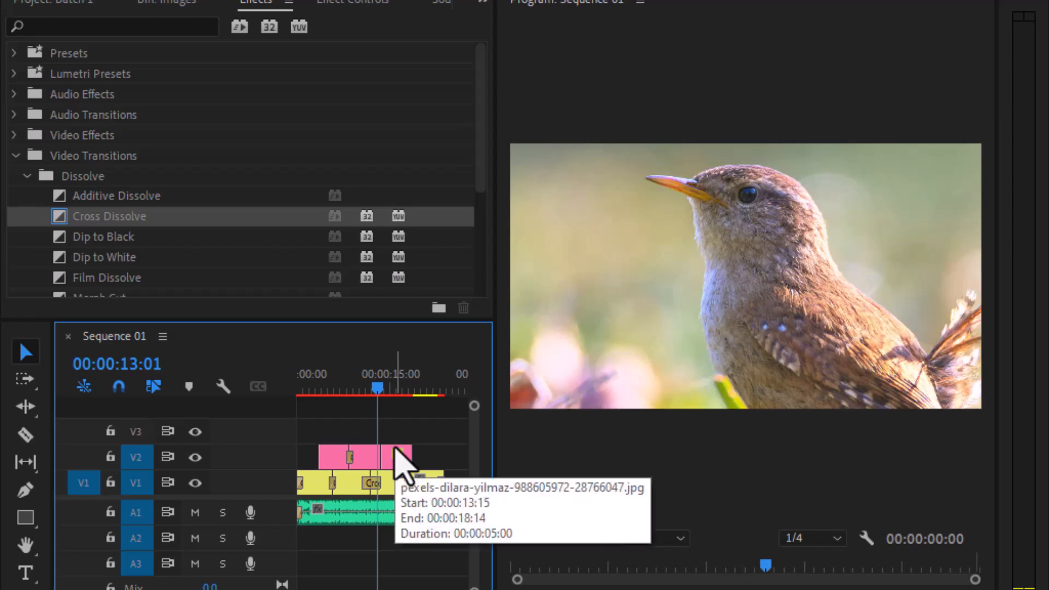
Step: Assign the Tan label to the audio clip on A1
right_click(376, 516)
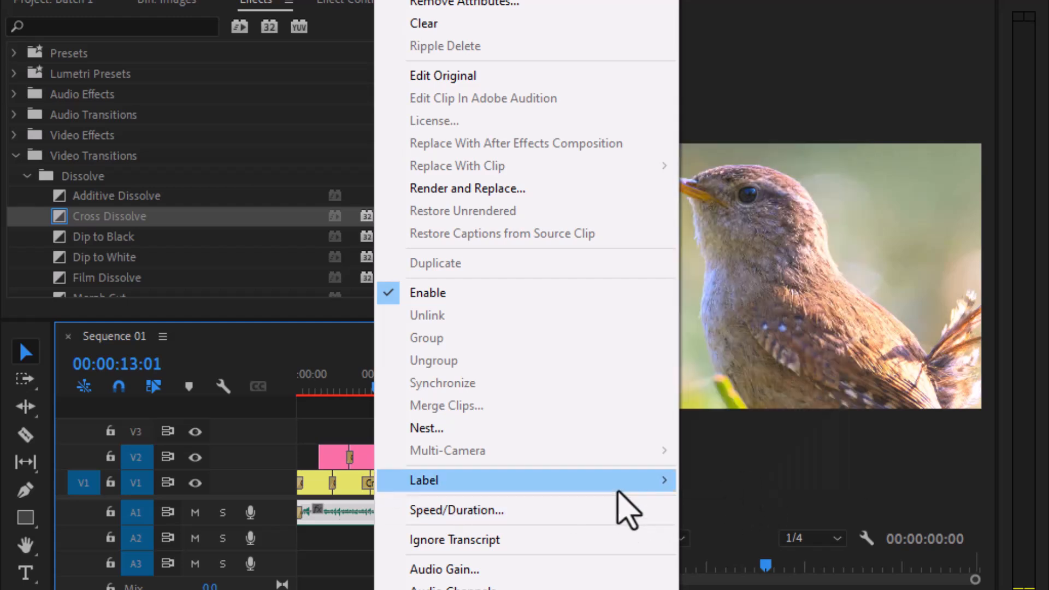
mouse_move(617, 484)
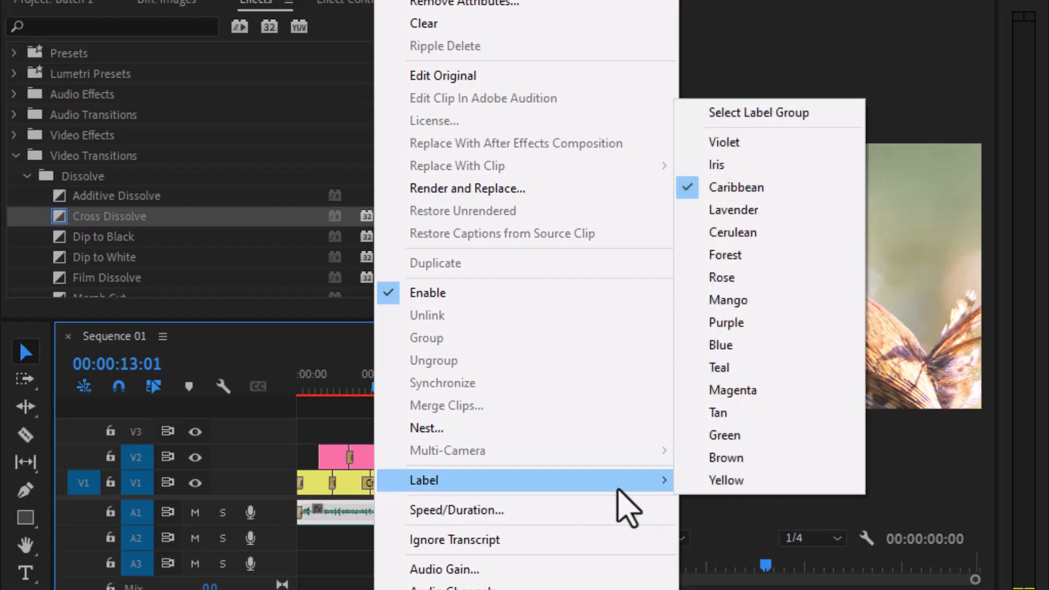
click(758, 414)
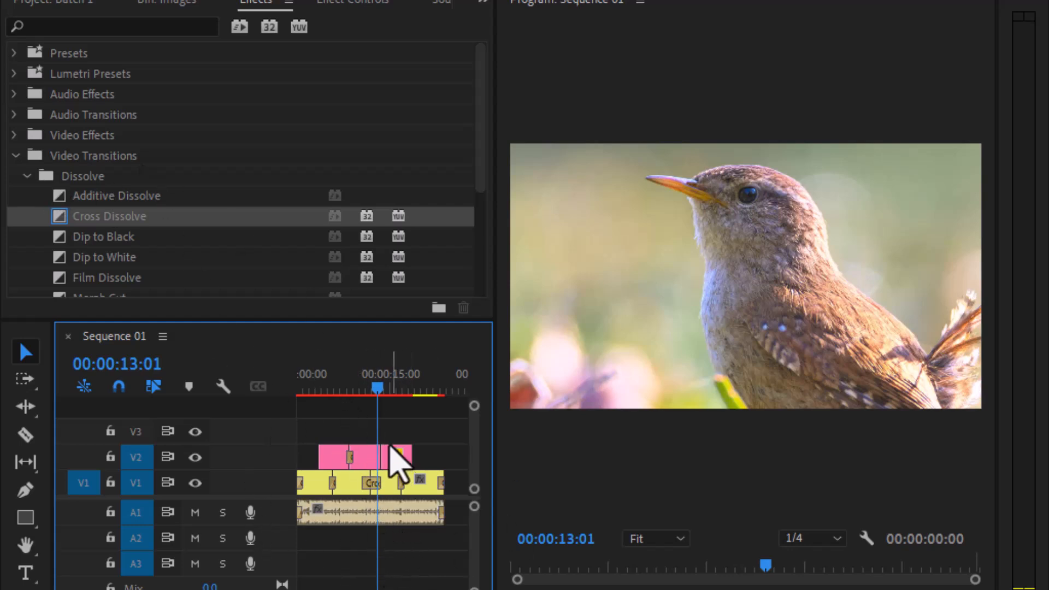
Step: Show the first V2 clip's effect controls with the playhead at 00:00:06:07, collapsing Motion and widening the controls area
drag(375, 383, 338, 369)
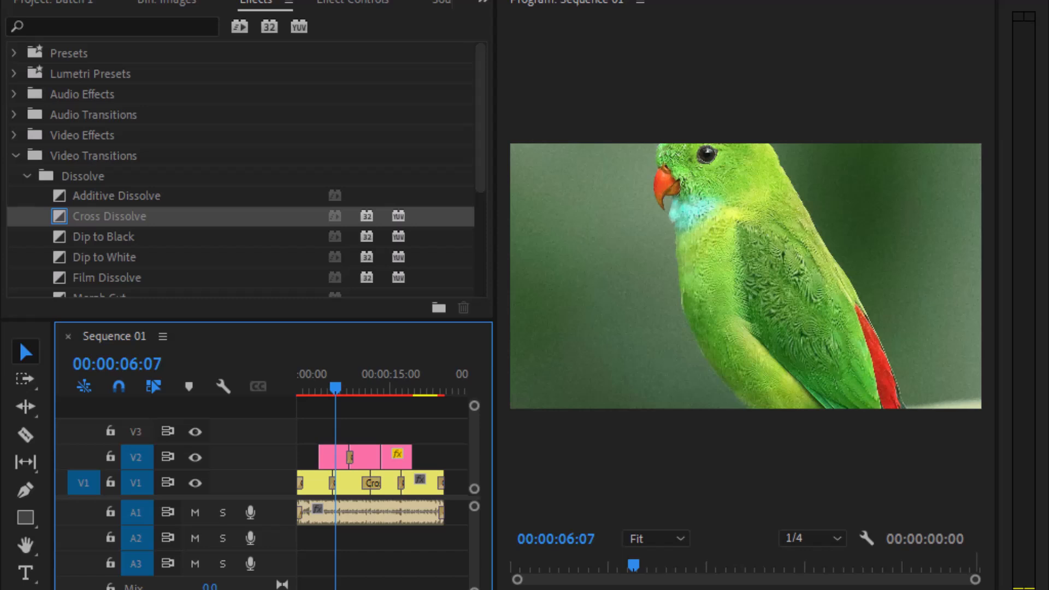
click(352, 5)
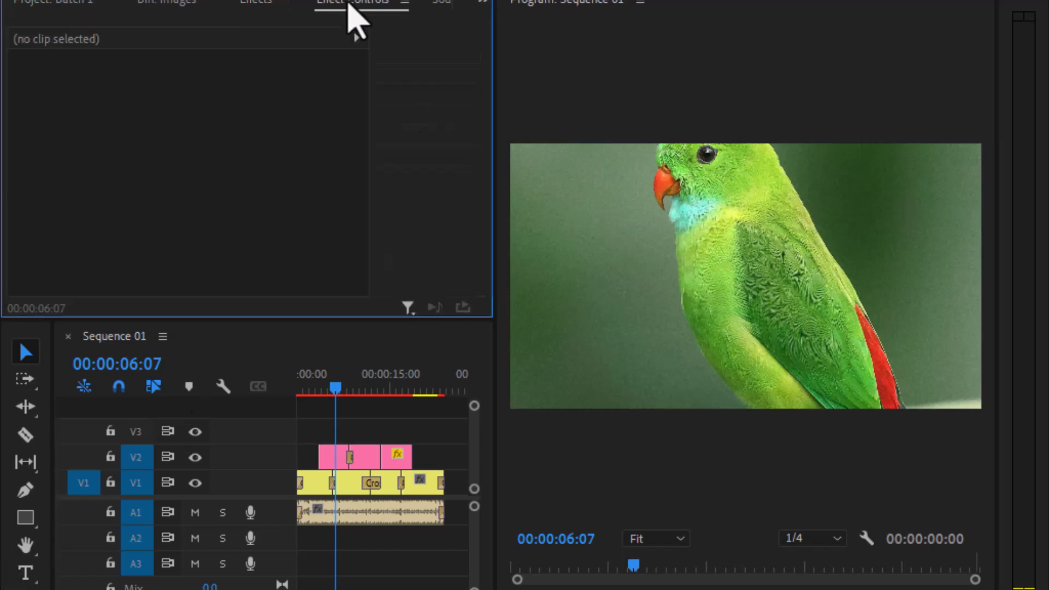
click(338, 456)
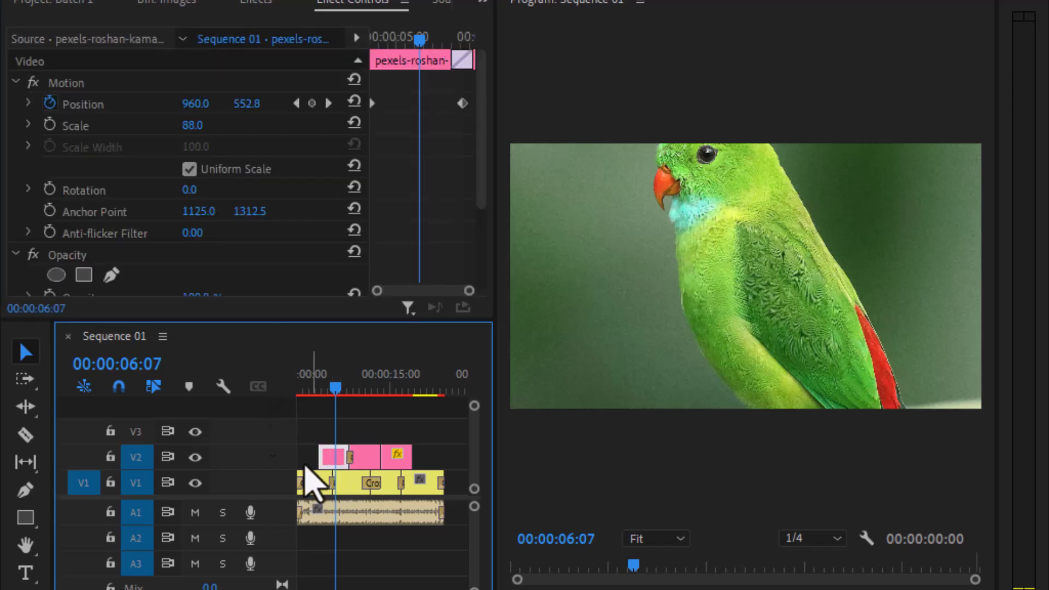
click(16, 82)
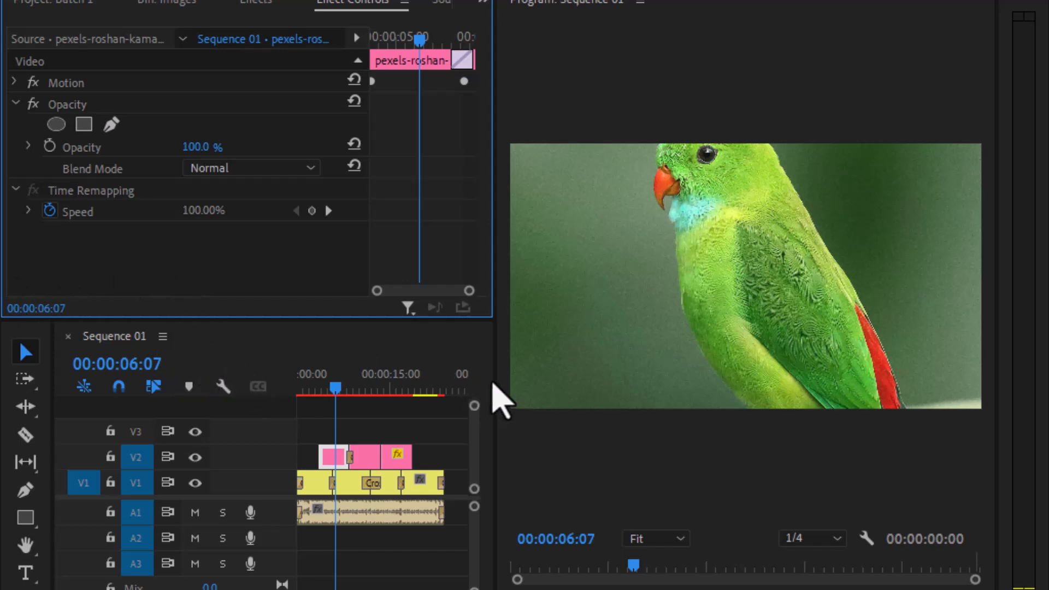
drag(493, 356, 534, 355)
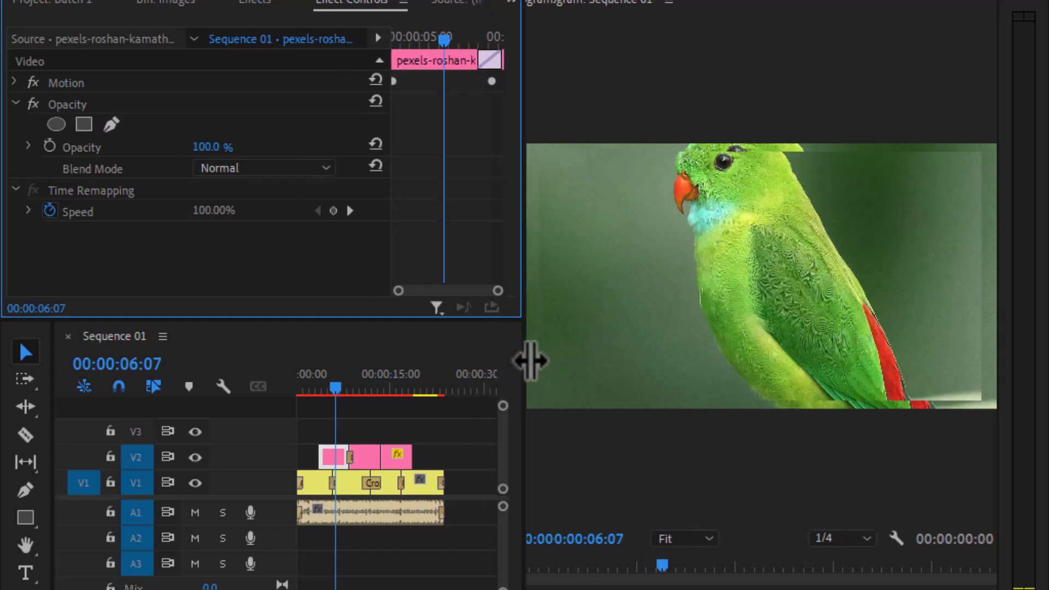
Step: Move all three V2 clips together to the start of the sequence at 00:00:00:00
click(452, 436)
scroll(450, 437, up, 3)
scroll(445, 436, down, 3)
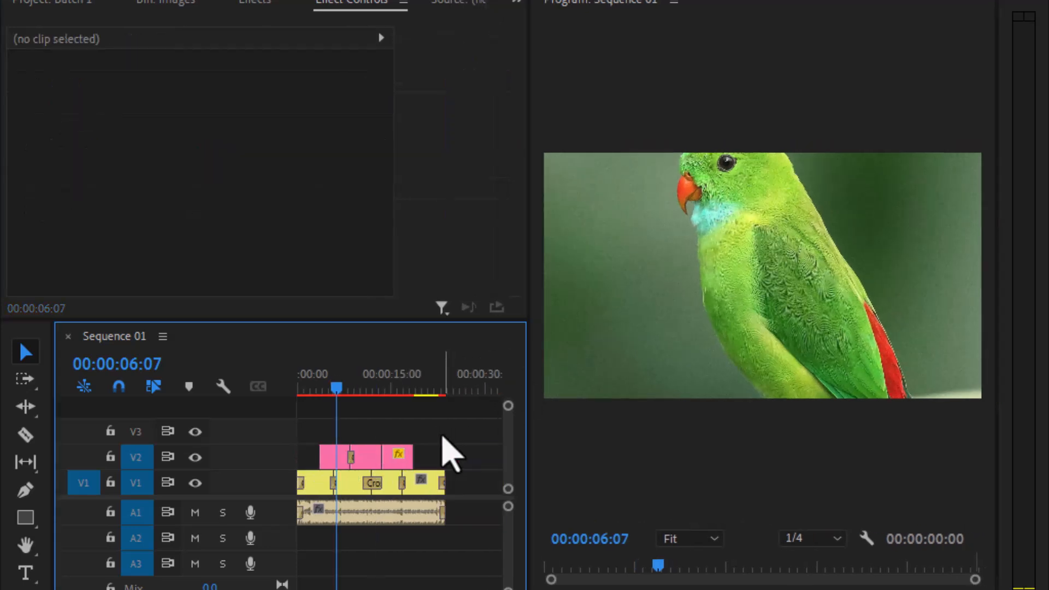
key(Home)
key(equal)
key(equal)
key(equal)
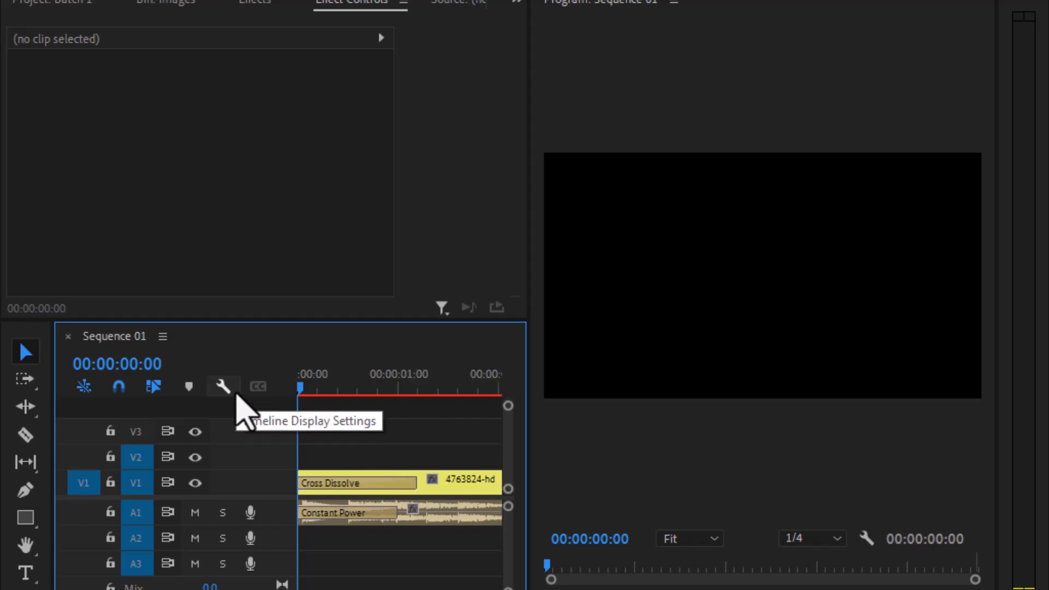
key(minus)
key(minus)
key(minus)
key(minus)
key(minus)
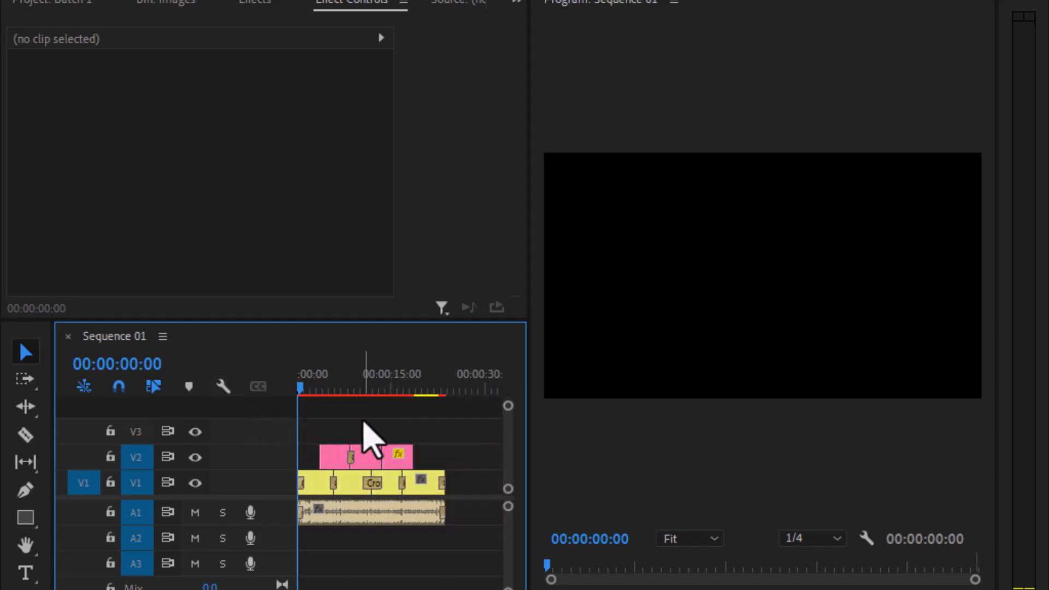
drag(423, 431, 322, 448)
click(348, 431)
Step: Delete the Cross Dissolve at the start of the first V1 clip
key(equal)
key(equal)
key(equal)
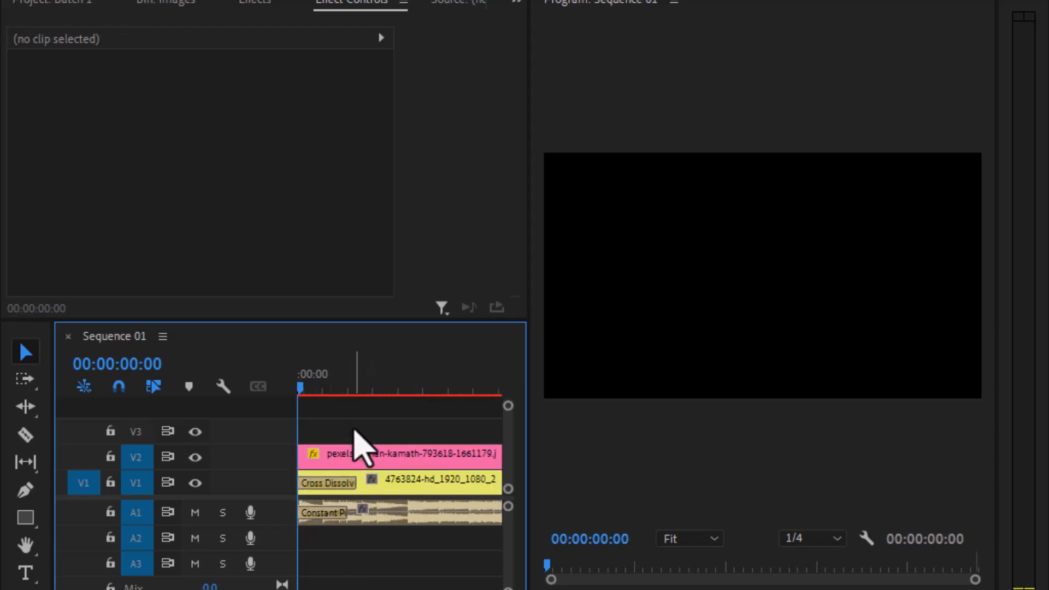
click(341, 482)
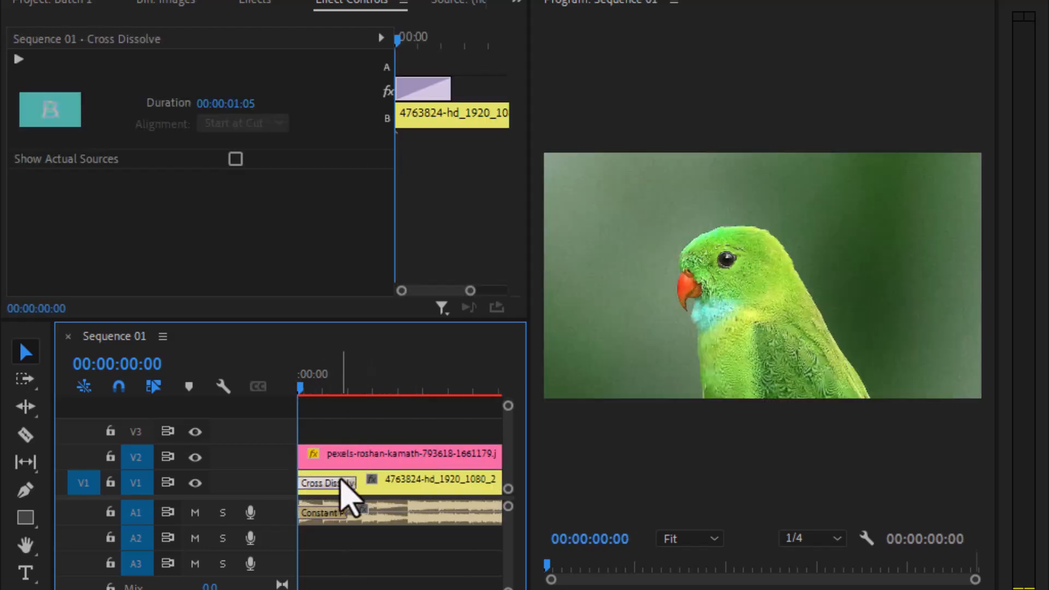
key(Delete)
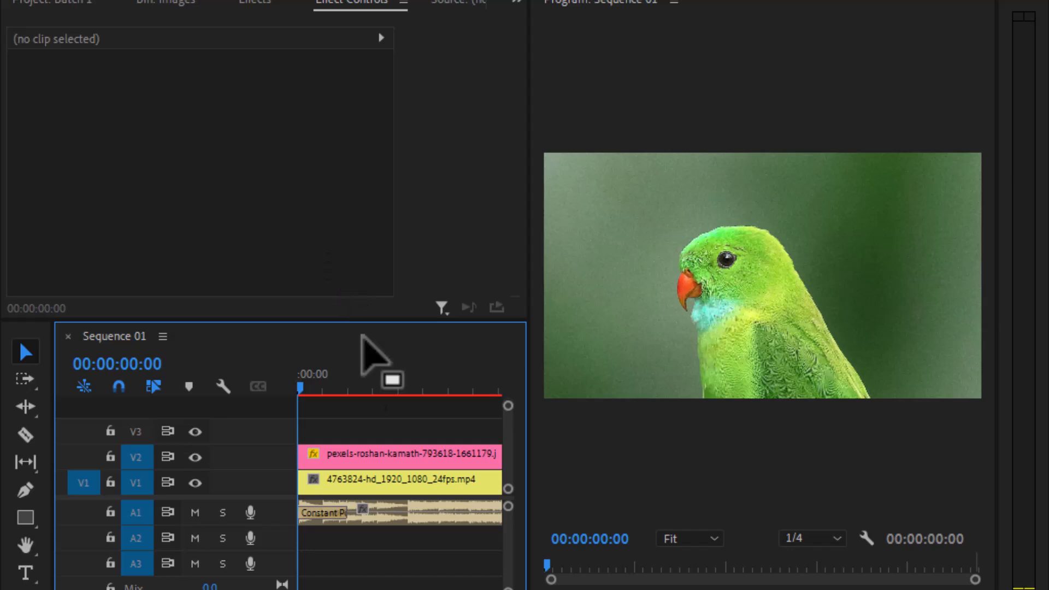
Step: Select the parrot clip on V2 with the playhead at 00:00:00:23 and collapse its Opacity, Motion and Time Remapping groups
drag(326, 392, 343, 389)
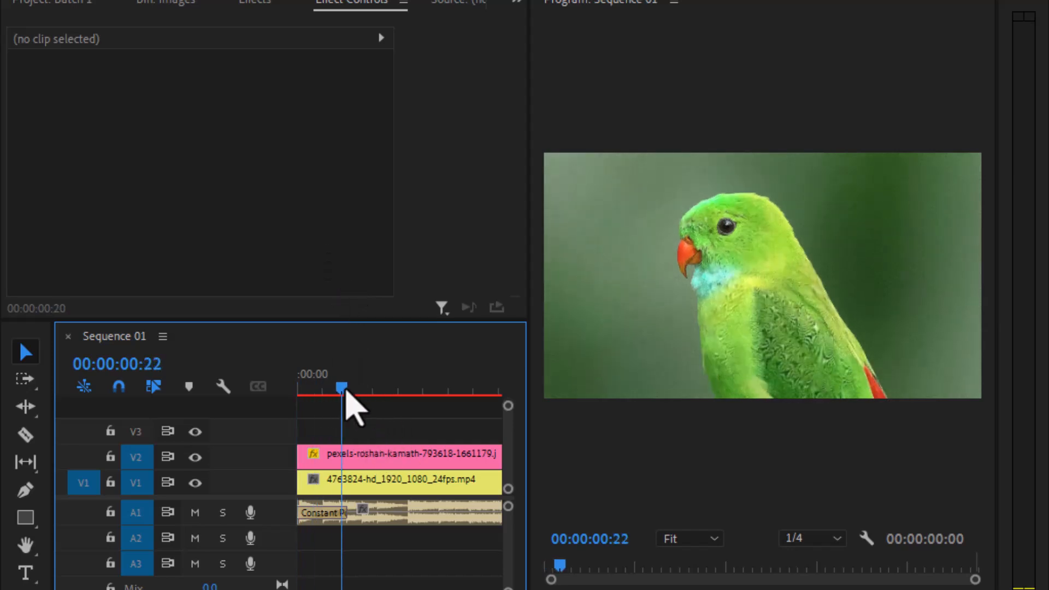
click(355, 454)
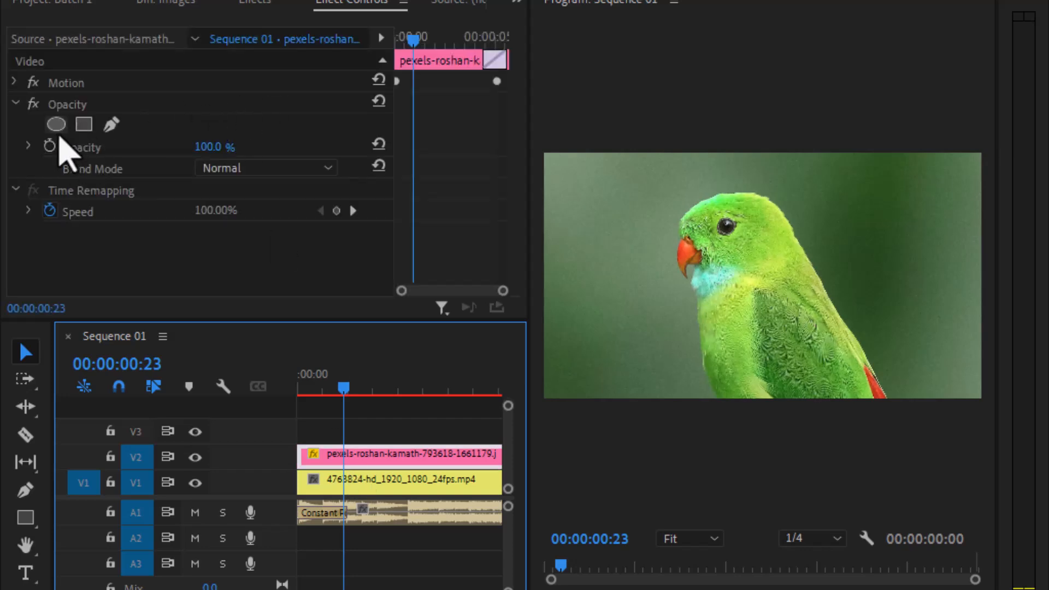
click(16, 103)
click(15, 83)
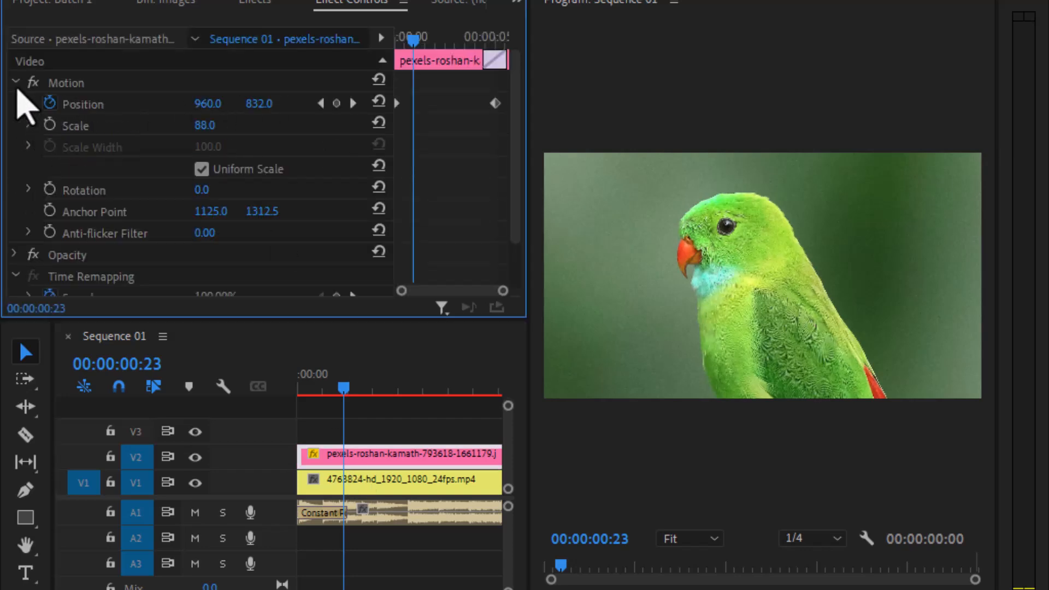
click(15, 83)
click(16, 125)
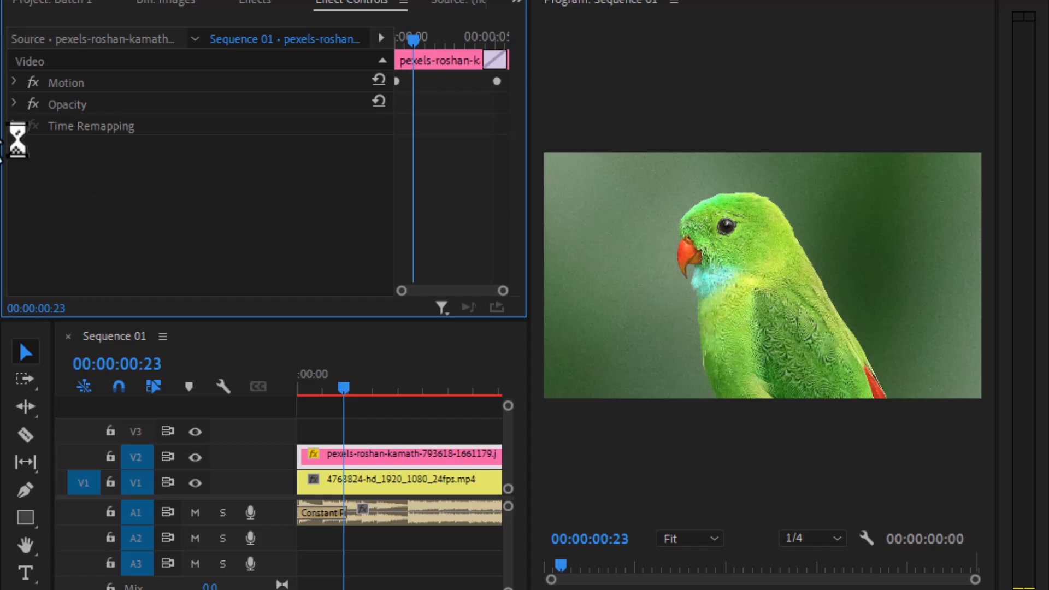
Step: Expand the parrot clip's Motion and Opacity settings and set its opacity to 39%
click(16, 83)
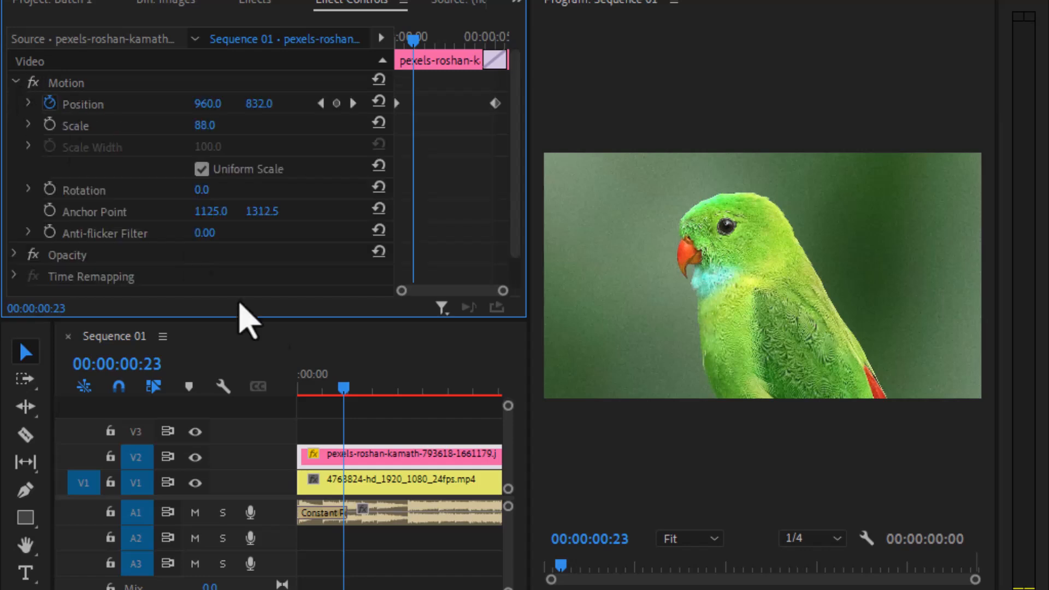
scroll(224, 131, down, 2)
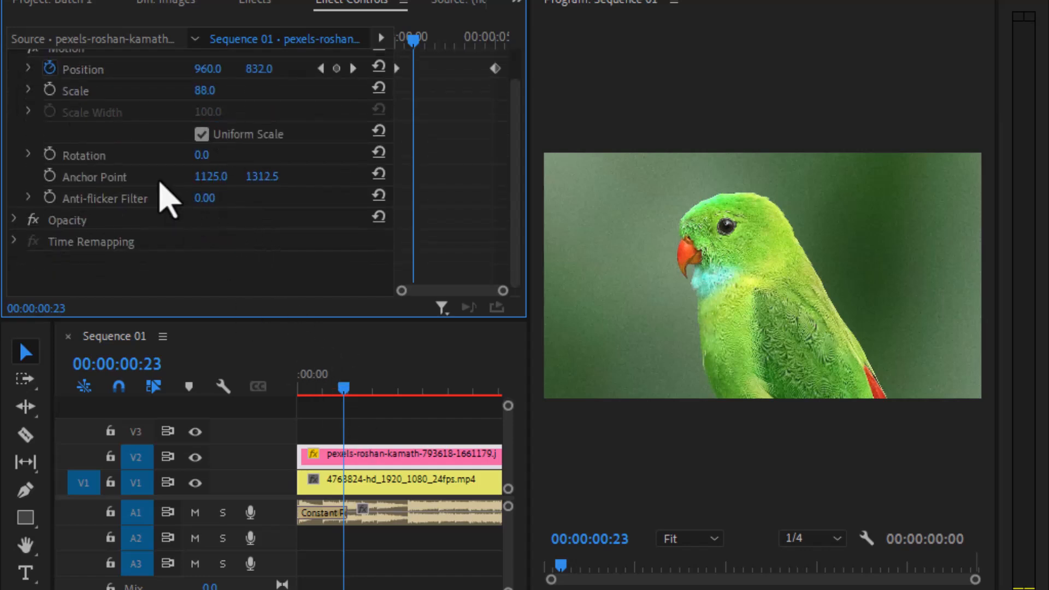
click(14, 220)
scroll(267, 256, down, 3)
drag(230, 200, 196, 199)
Step: Play the opening from 00:00:00:00 twice to review the semi-transparent parrot clip over the V1 footage
click(300, 391)
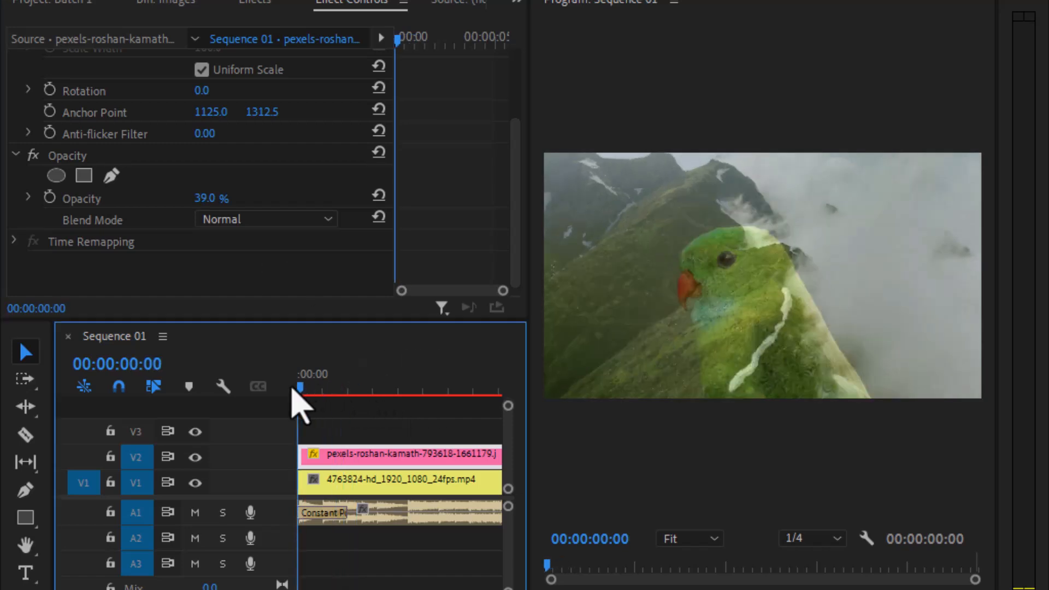
key(space)
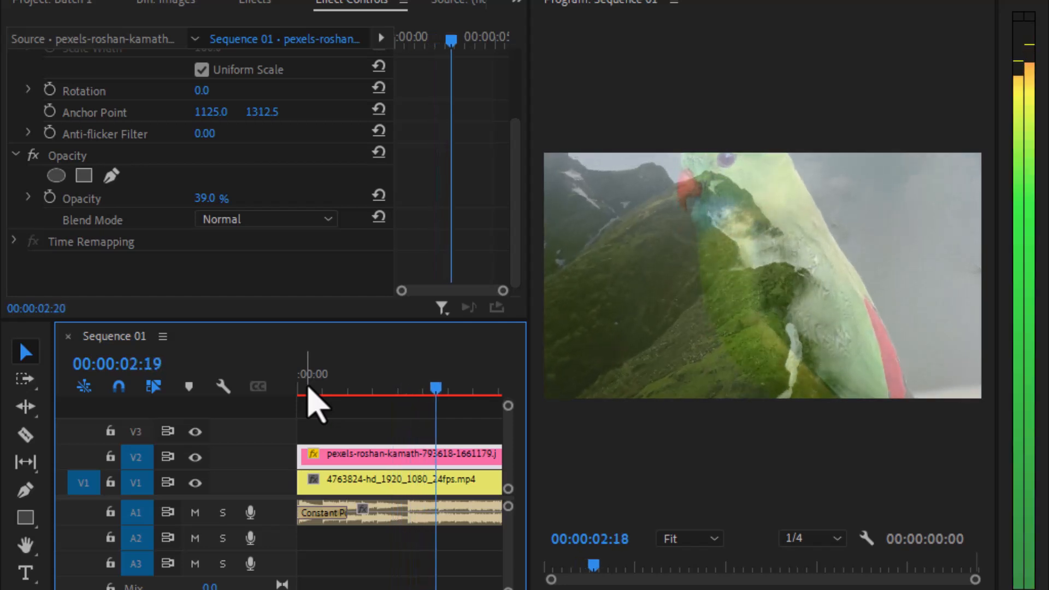
key(space)
click(402, 432)
key(minus)
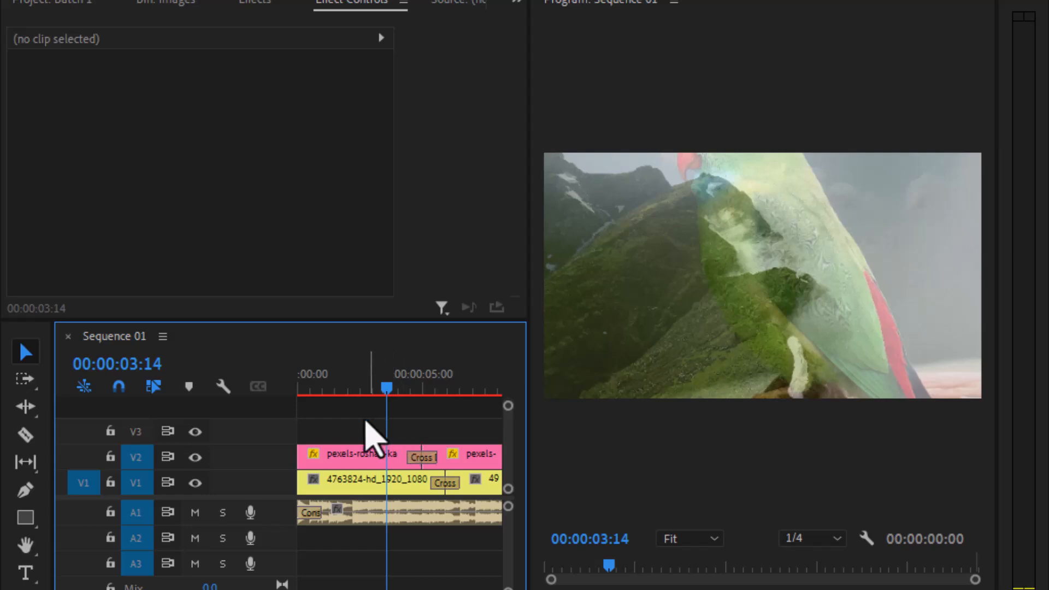
key(space)
key(space)
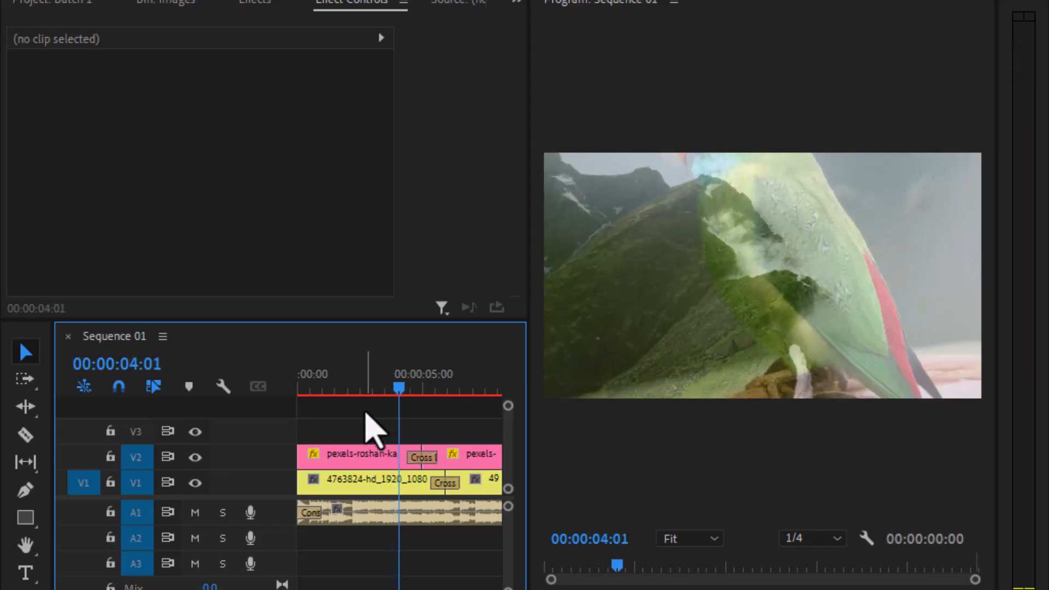
drag(388, 389, 276, 426)
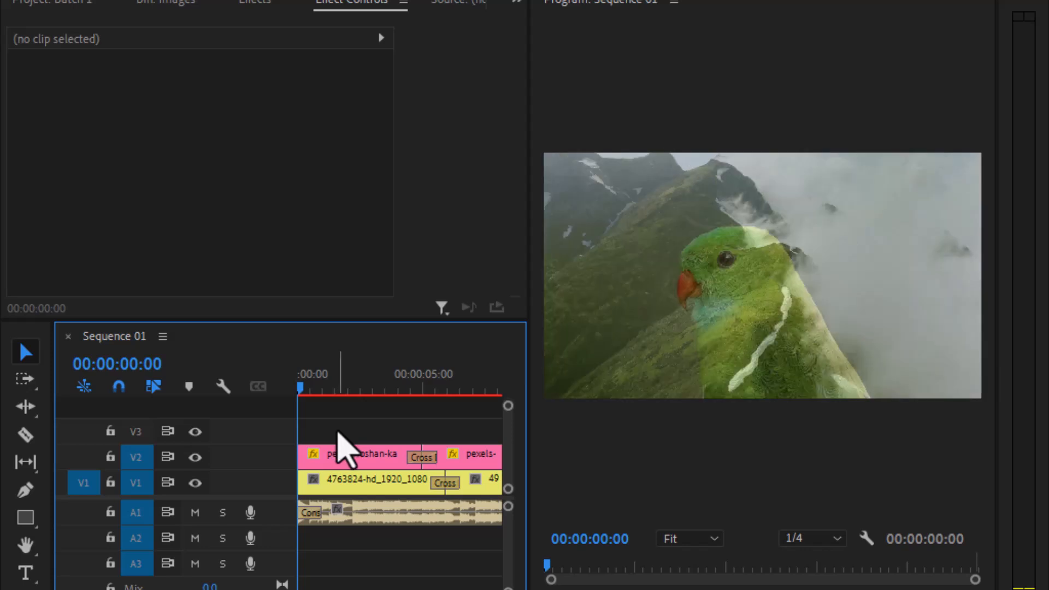
click(339, 466)
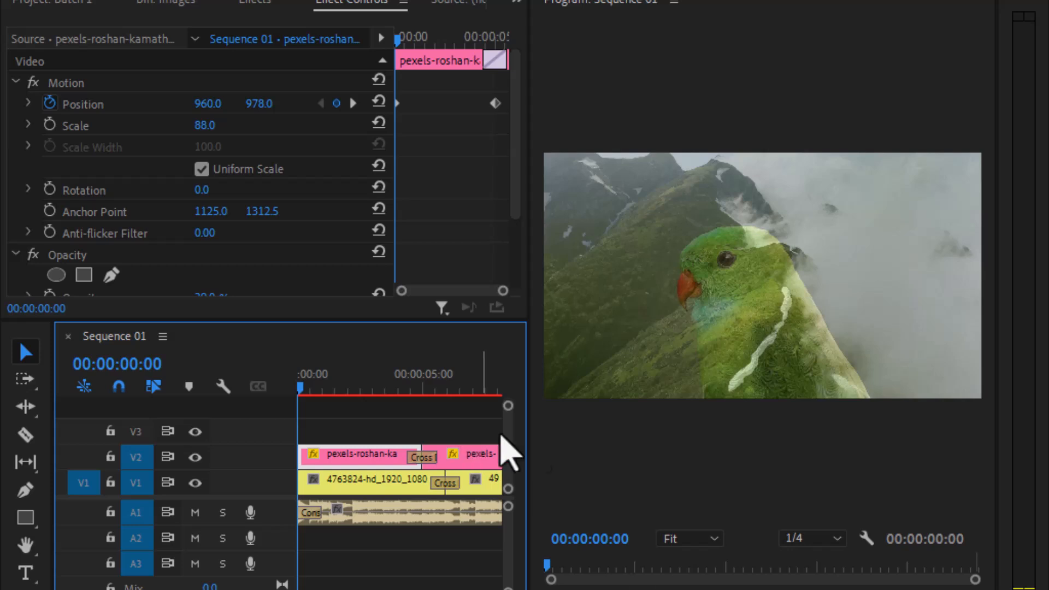
click(405, 437)
key(space)
key(space)
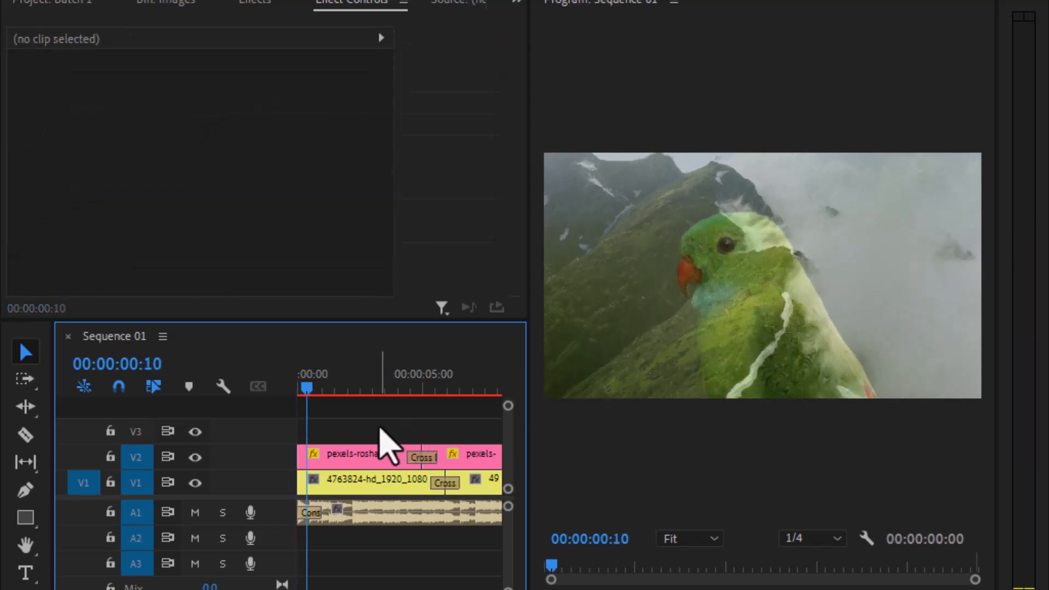
Step: Set the opacity of the parrot clip on V2 to 100%
click(345, 457)
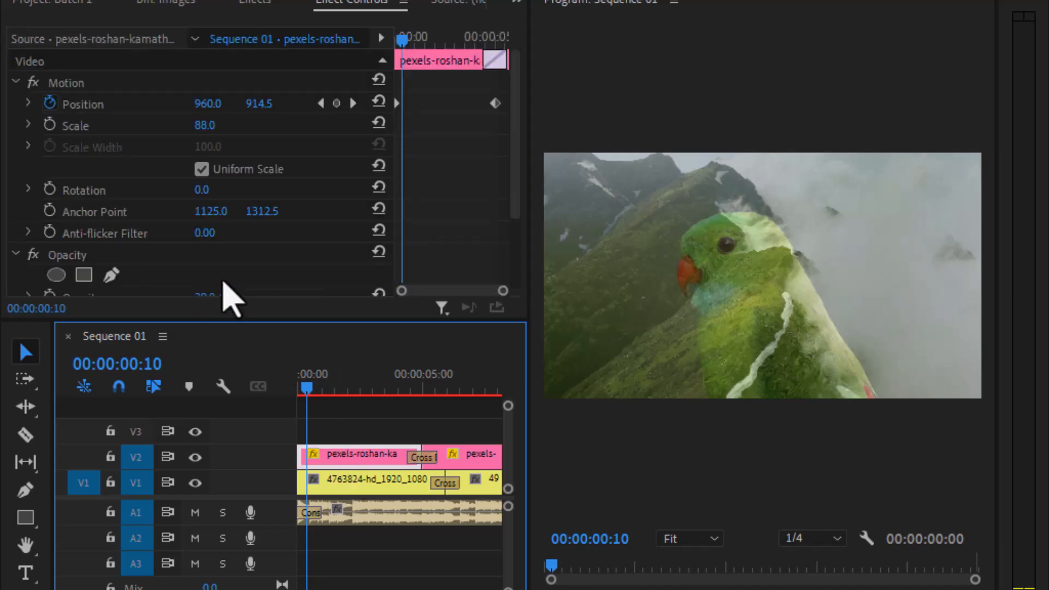
scroll(229, 278, down, 3)
click(210, 198)
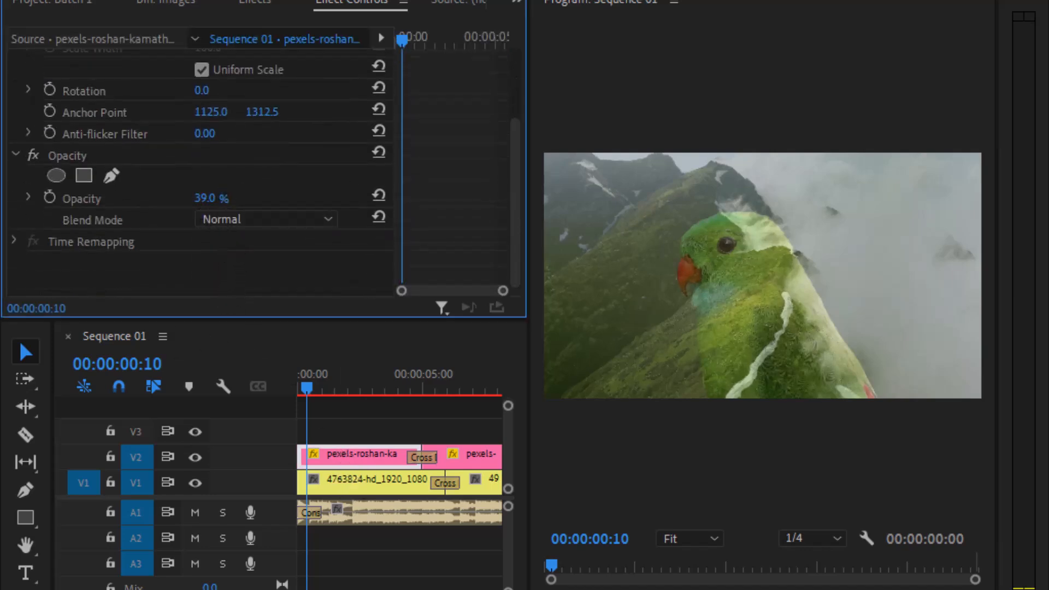
text(100)
key(Return)
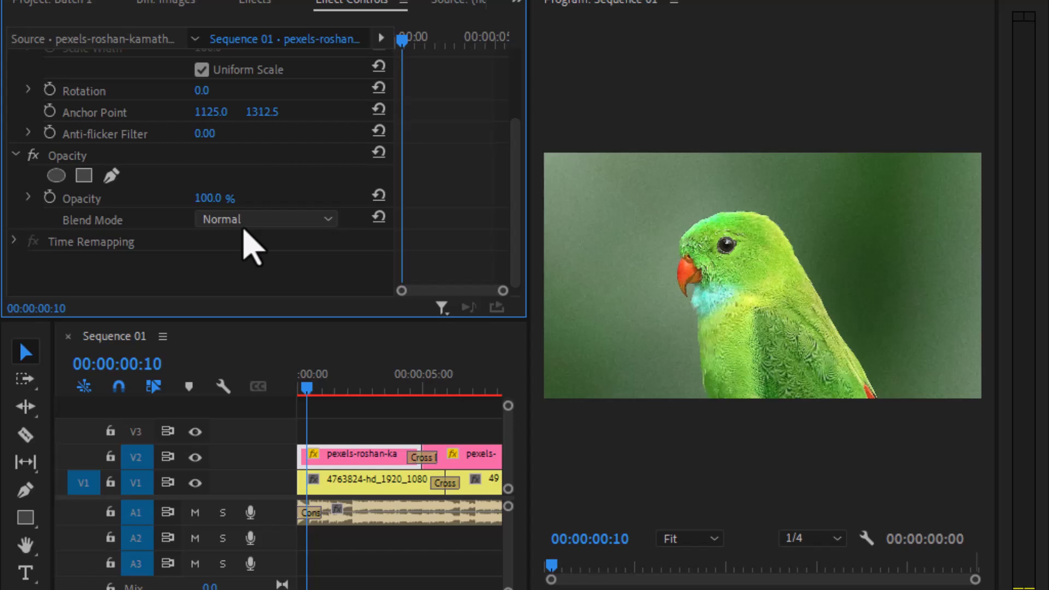
Step: Set the parrot clip's blend mode to Dissolve and preview it up to 00:00:01:11
click(260, 221)
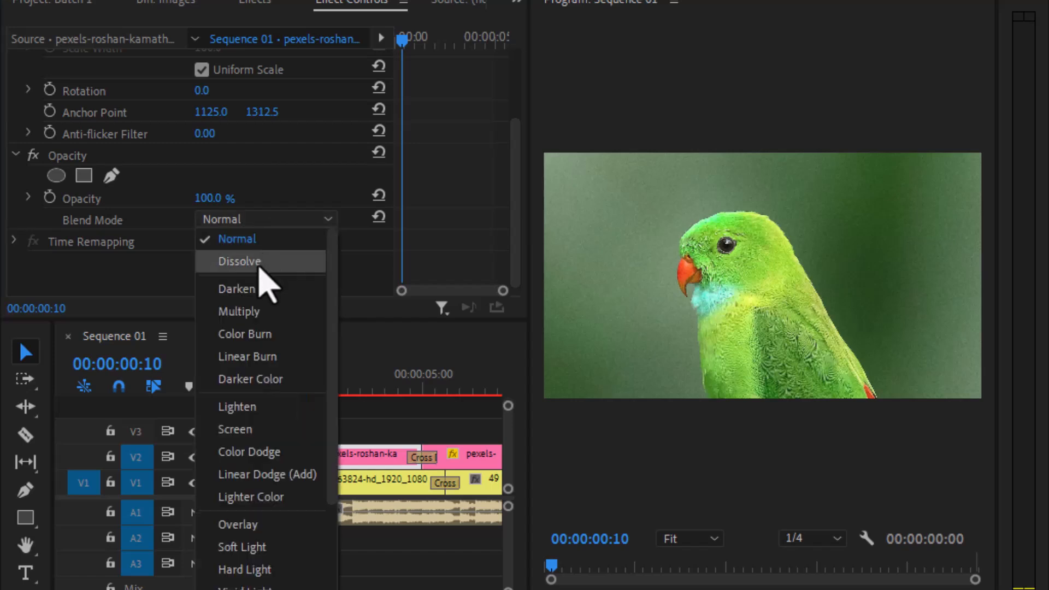
click(260, 266)
click(329, 389)
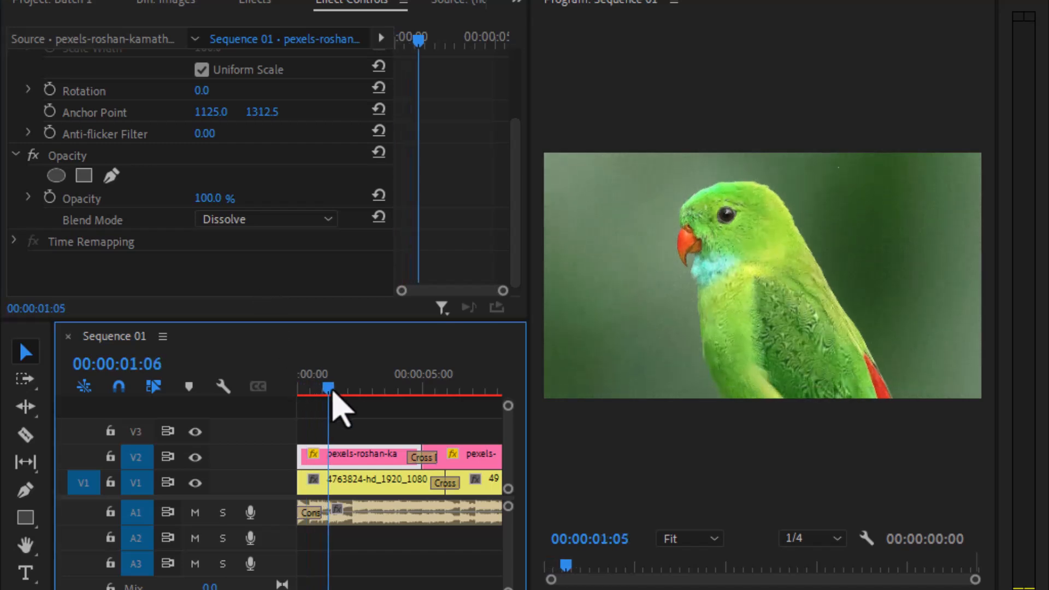
mouse_move(331, 391)
mouse_down()
mouse_move(344, 397)
mouse_move(333, 391)
mouse_up()
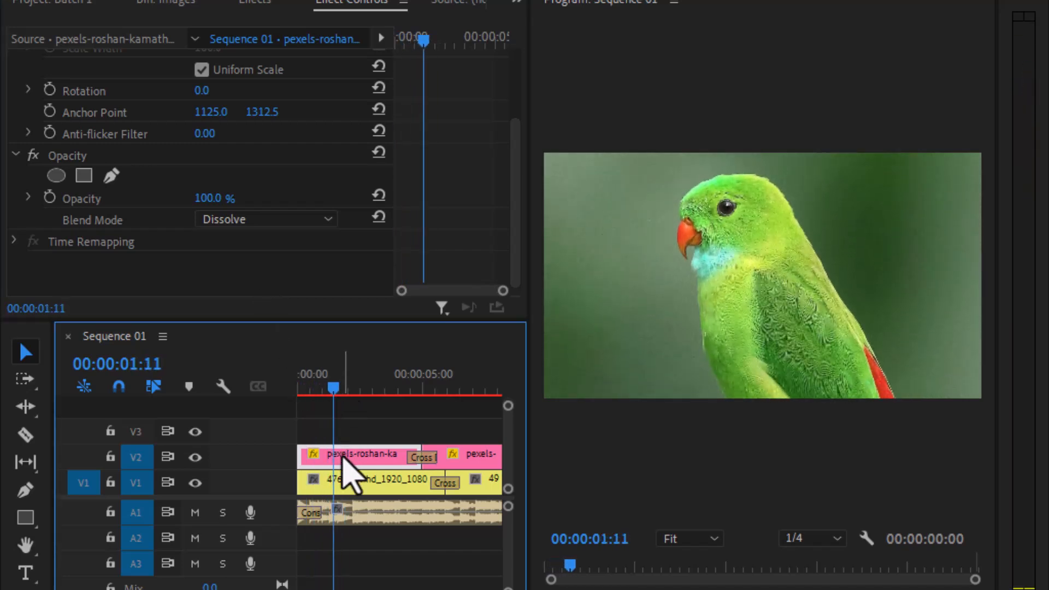
Step: Try the Darken blend mode on the parrot clip and preview it up to 00:00:02:06
click(290, 220)
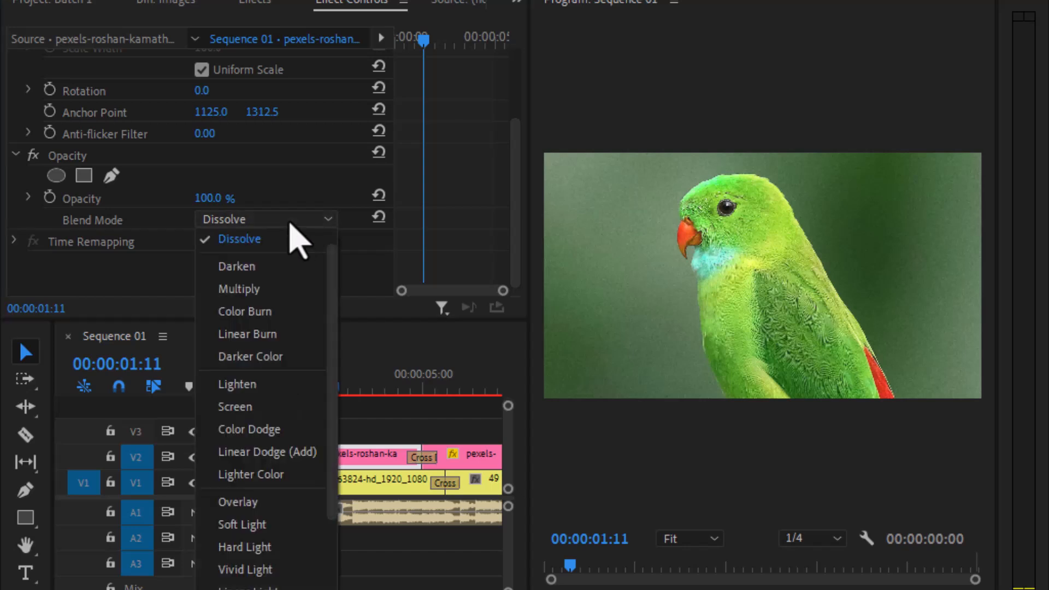
click(281, 269)
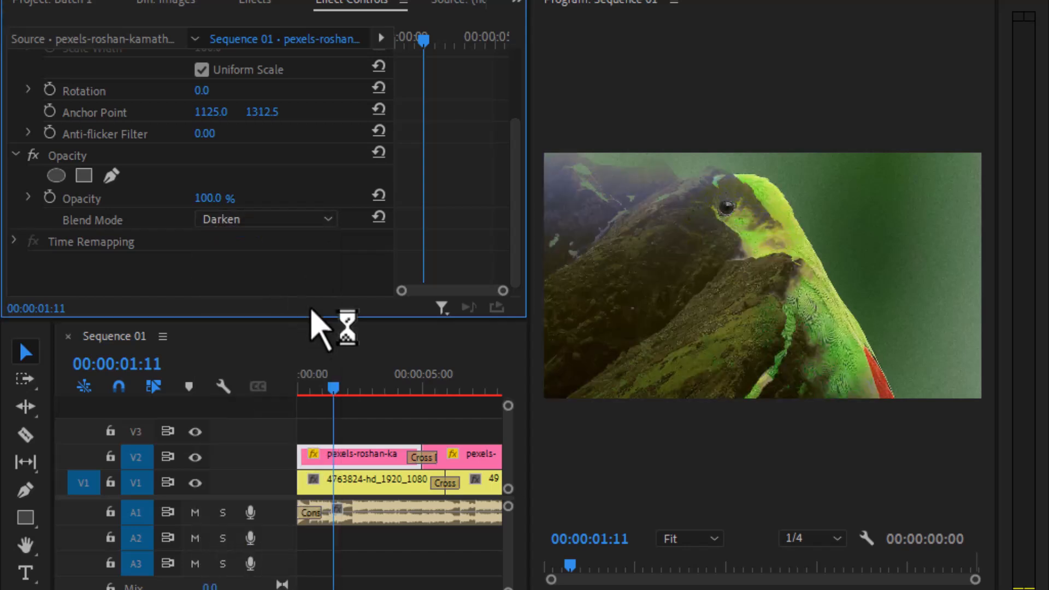
mouse_move(367, 383)
mouse_down()
mouse_move(330, 391)
mouse_move(346, 391)
mouse_move(356, 374)
mouse_up()
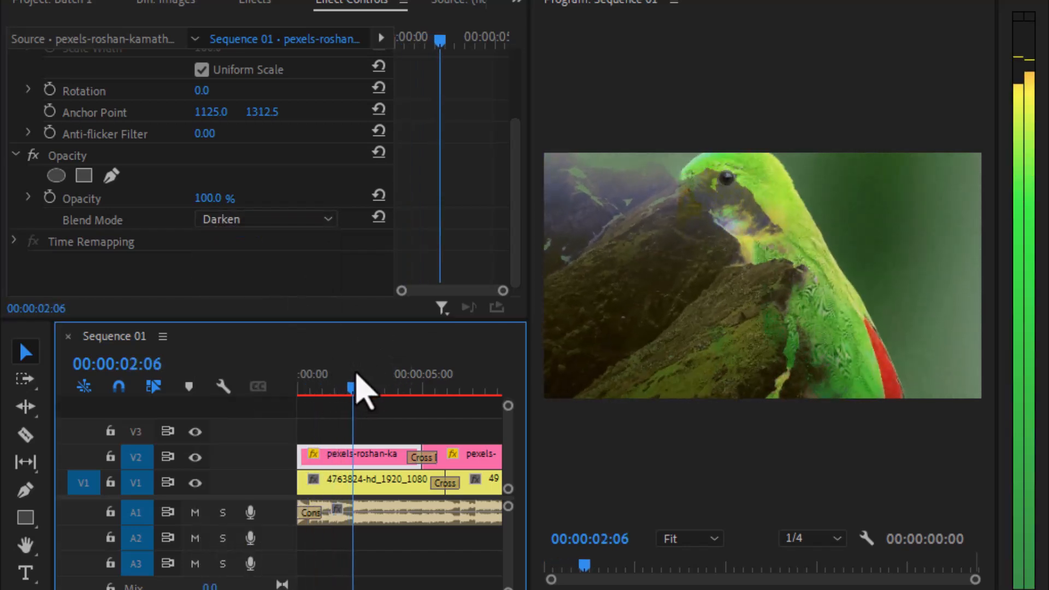
Step: Switch the parrot clip's blend mode to Color Burn and play it from 00:00:00:12
click(244, 219)
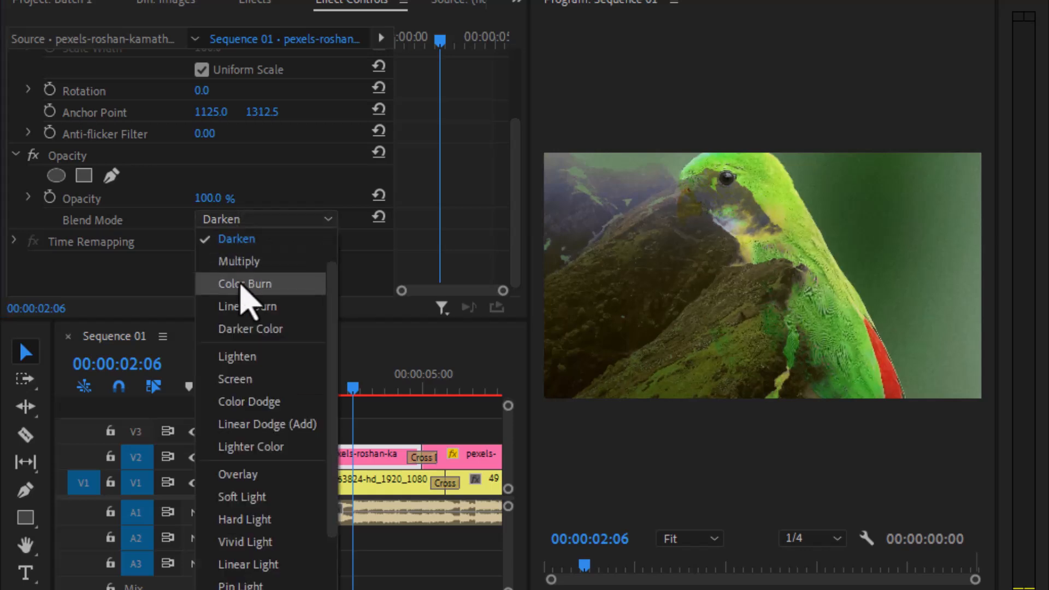
click(243, 283)
drag(365, 385, 315, 385)
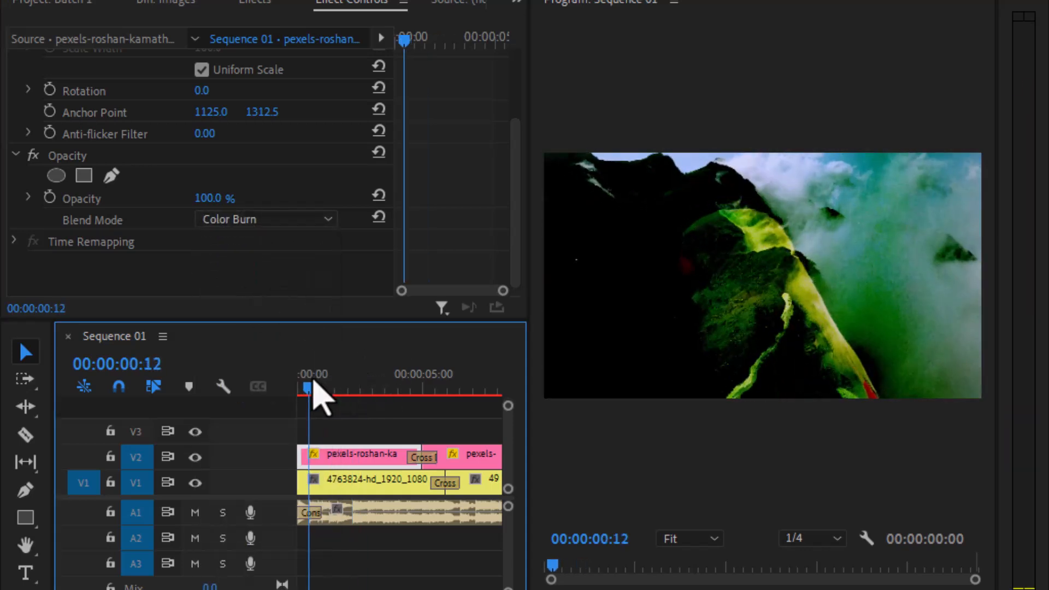
key(space)
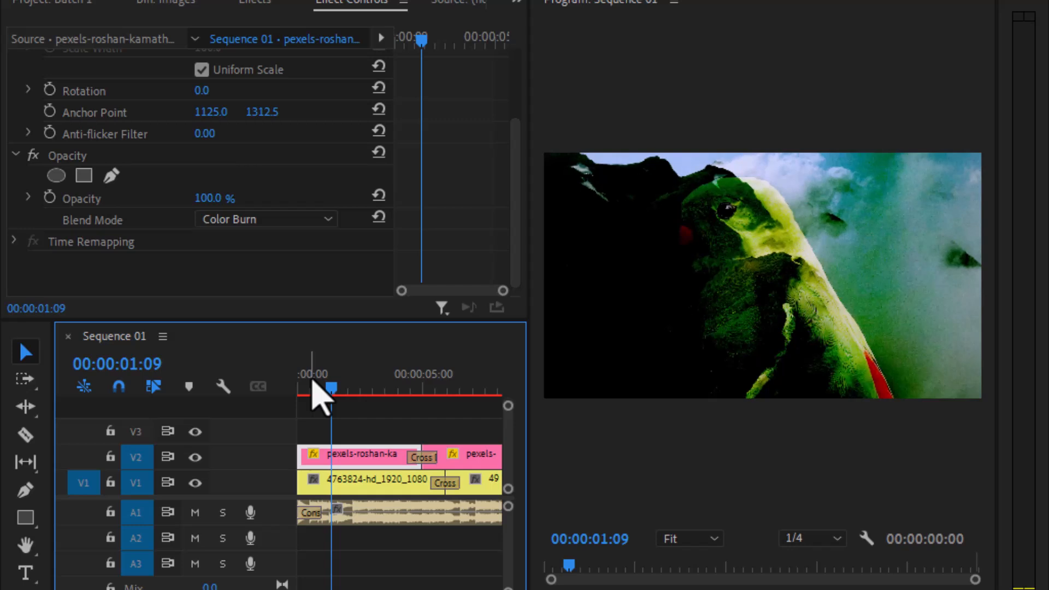
key(space)
Step: Change the parrot clip's blend mode to Lighten, play it and return the playhead to 00:00:00:00
click(276, 220)
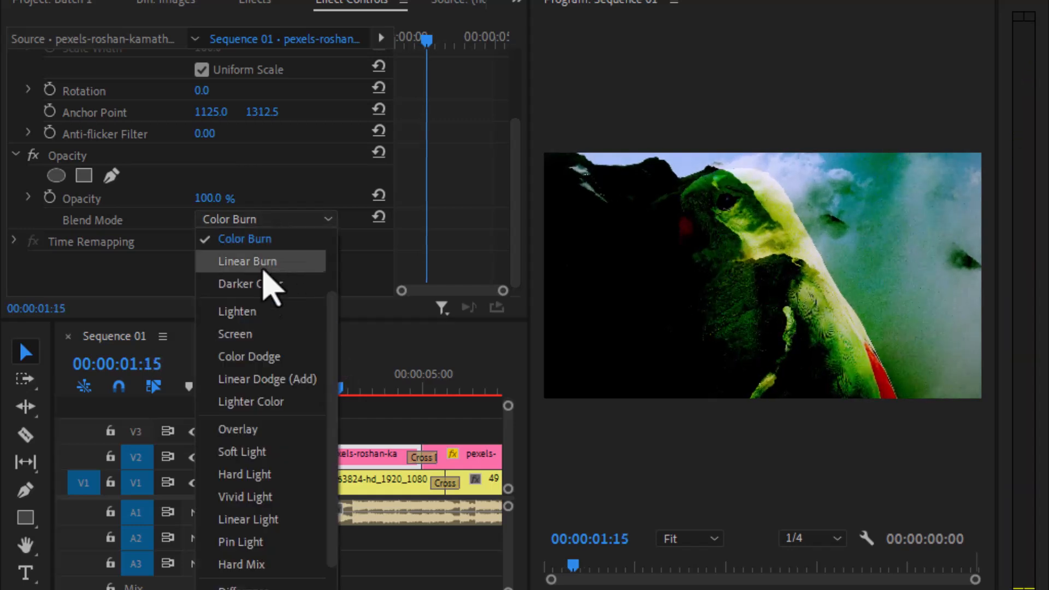
click(261, 310)
key(space)
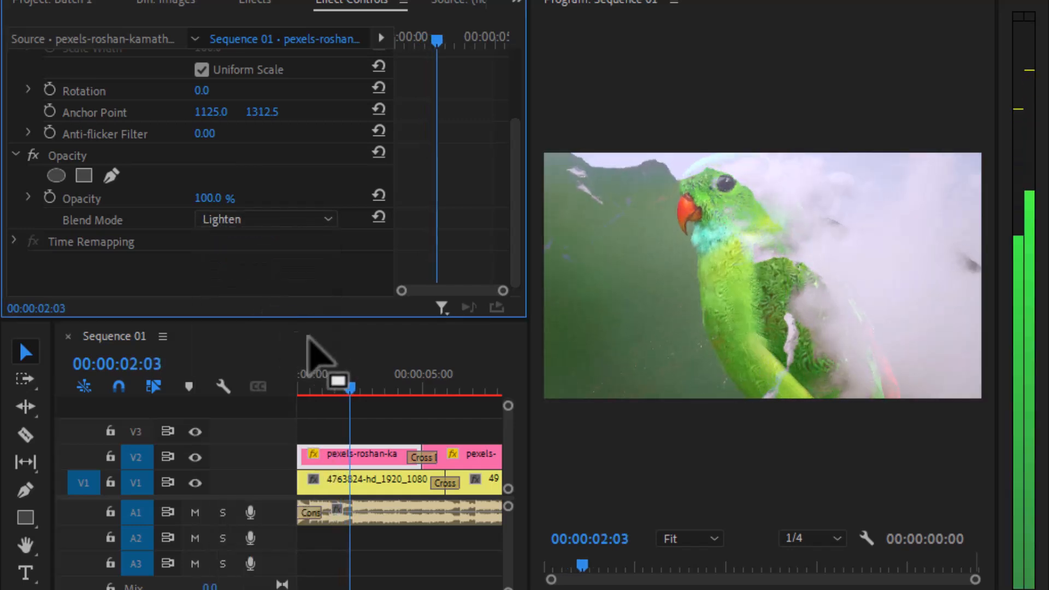
key(space)
drag(347, 385, 287, 373)
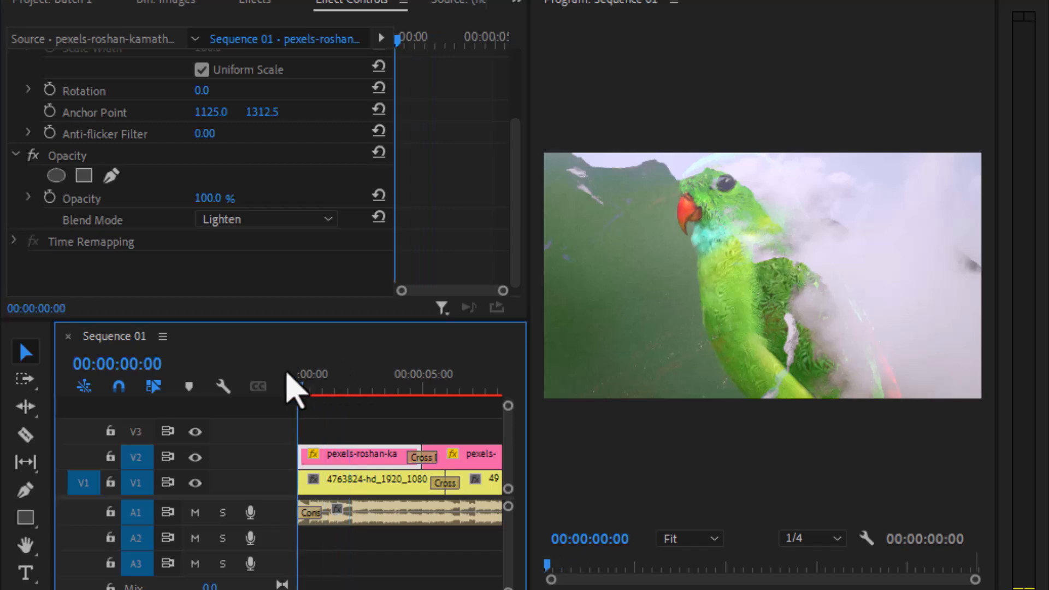
Step: Reselect the parrot clip on V2 and advance the playhead frame by frame to 00:00:00:06
click(356, 428)
key(Right)
key(Right)
click(351, 453)
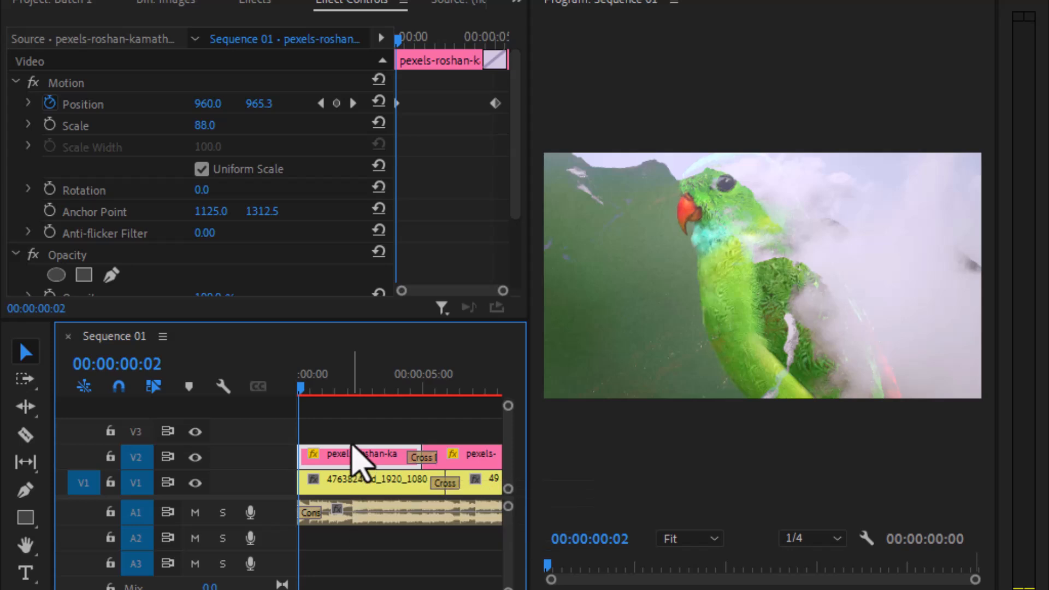
key(Right)
key(Right)
key(Right)
key(Right)
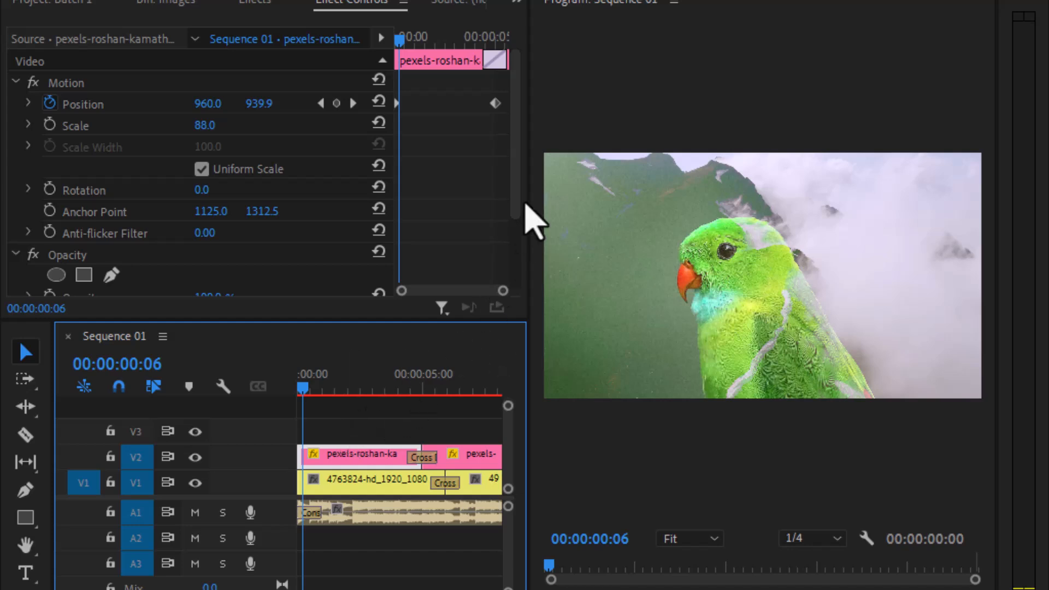
Step: Set the parrot clip's blend mode to Screen and play the result from 00:00:00:06
drag(520, 206, 510, 286)
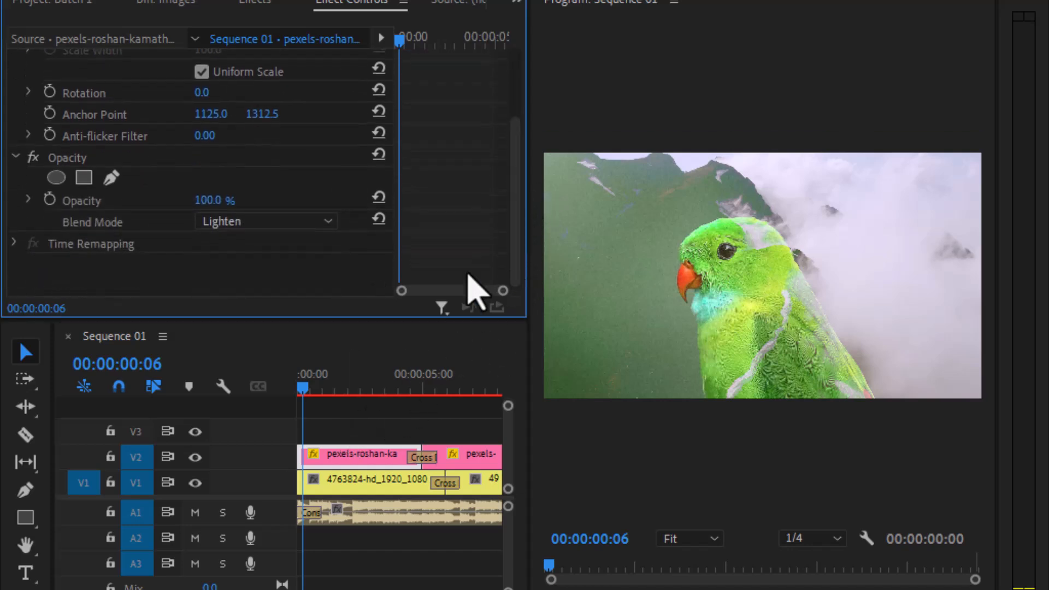
click(265, 222)
click(260, 271)
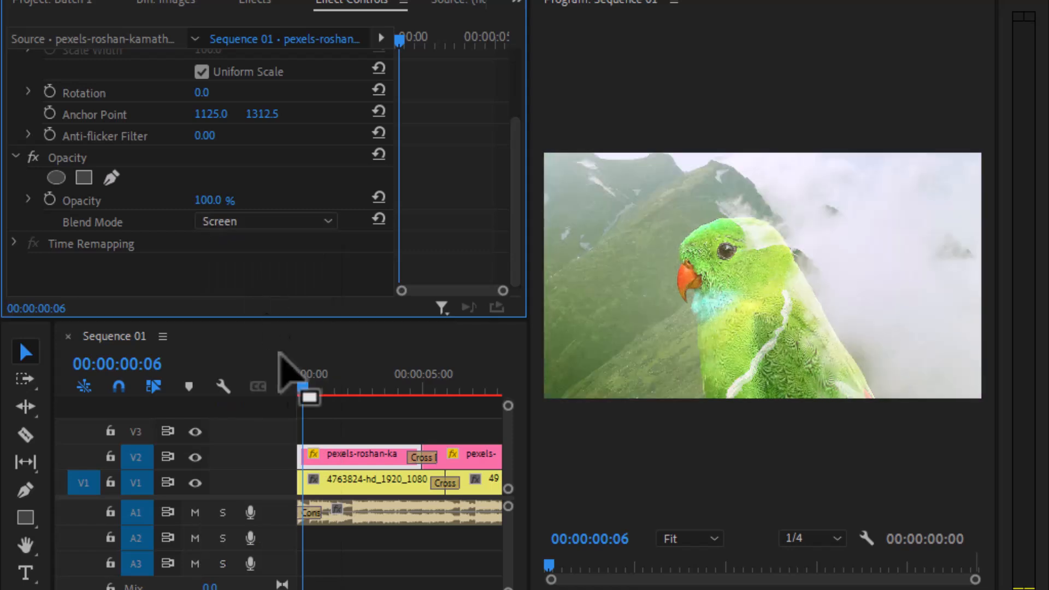
click(344, 425)
key(space)
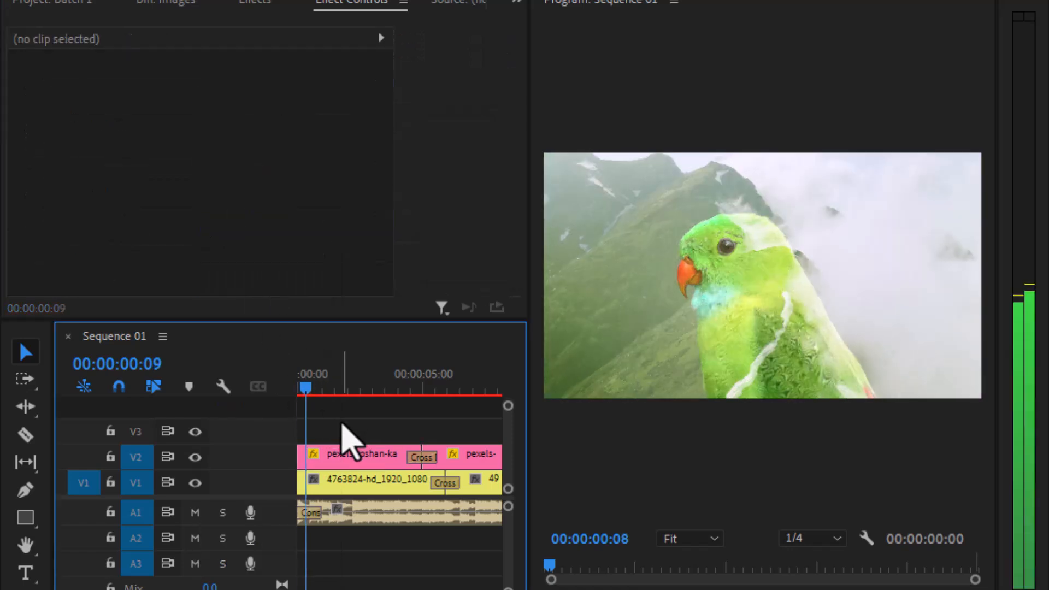
key(space)
Step: Reselect the parrot clip, try lowering its opacity to about 44% at 00:00:01:14 and undo that change
click(315, 458)
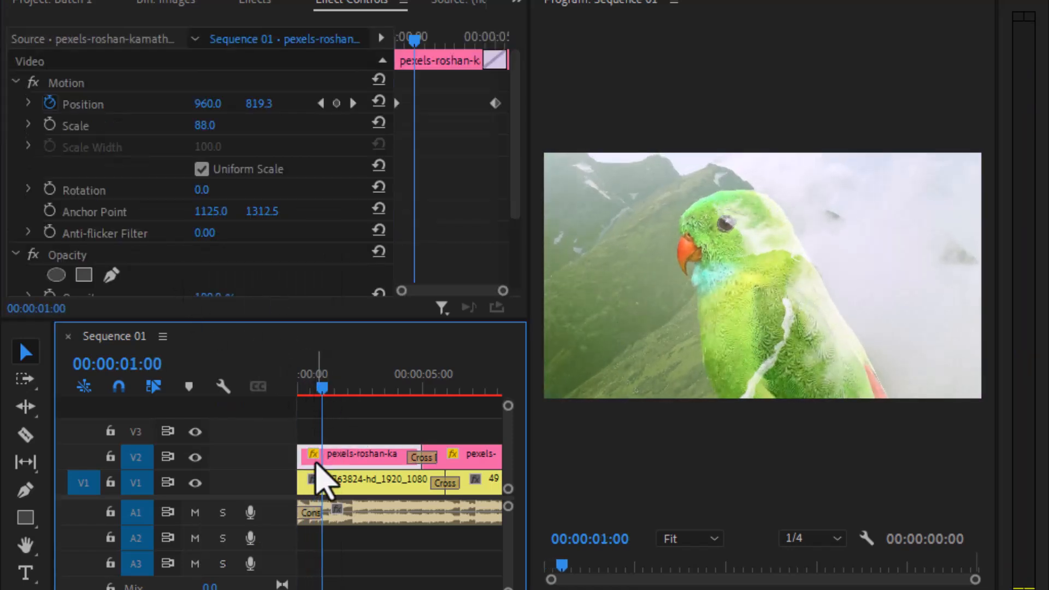
scroll(285, 269, down, 2)
scroll(295, 289, down, 1)
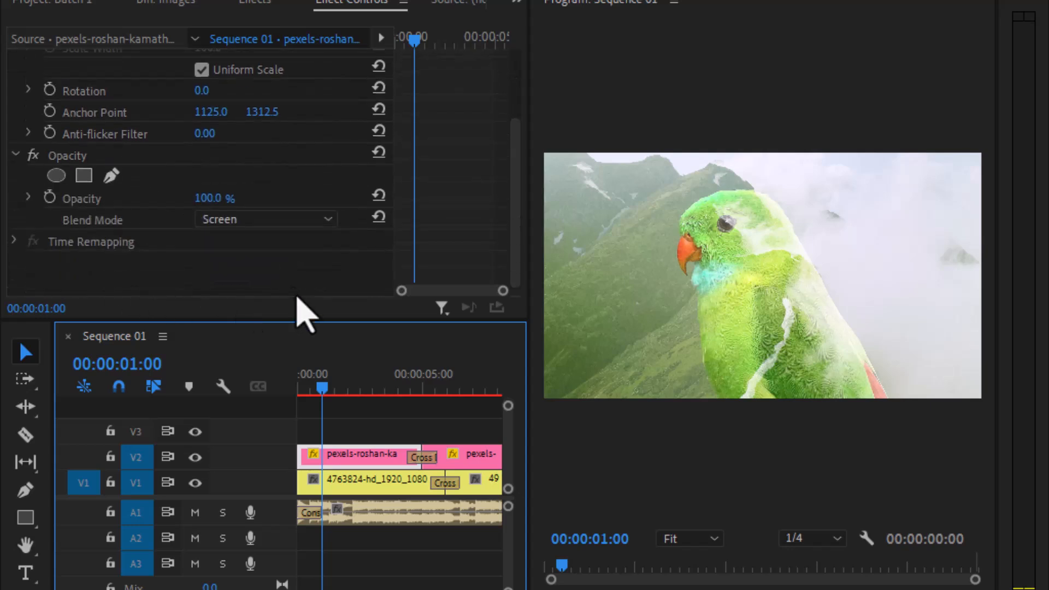
key(space)
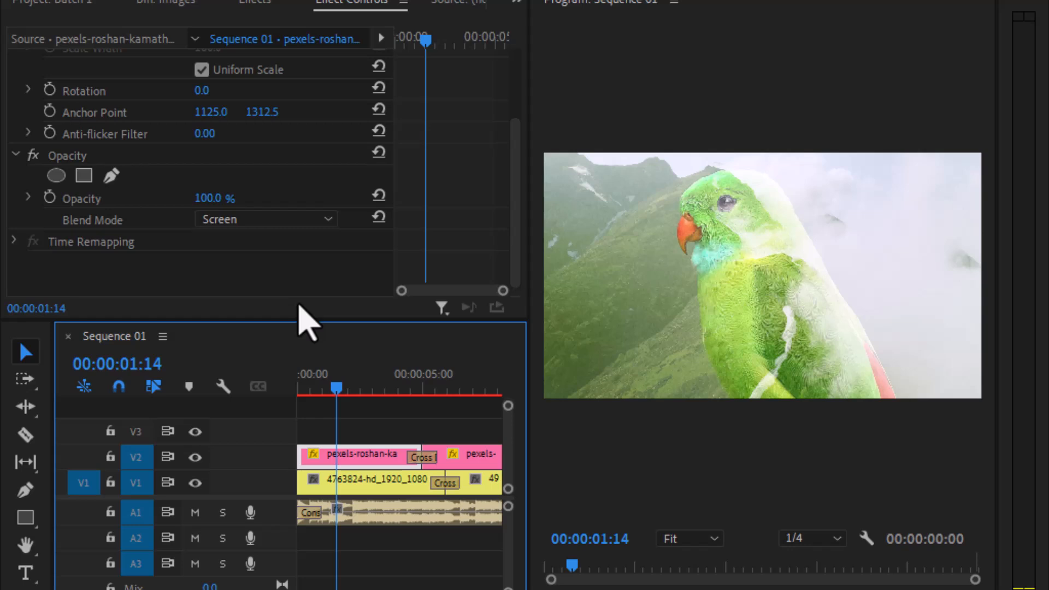
drag(210, 198, 177, 198)
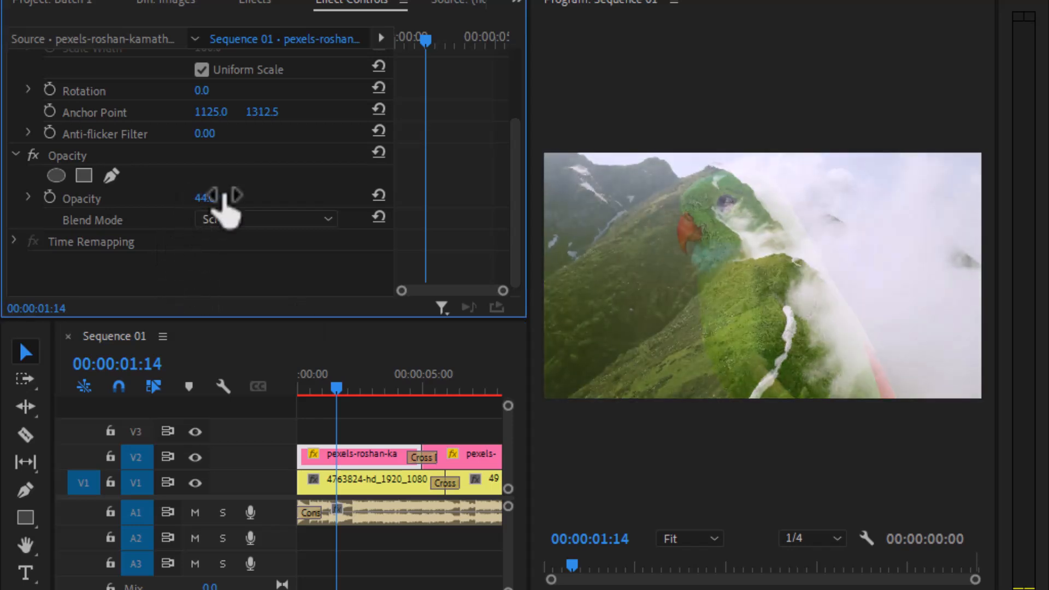
key(ctrl+z)
Step: Compare the Overlay, Soft Light, Hard Light and Vivid Light blend modes on the parrot clip at 00:00:01:14
click(244, 221)
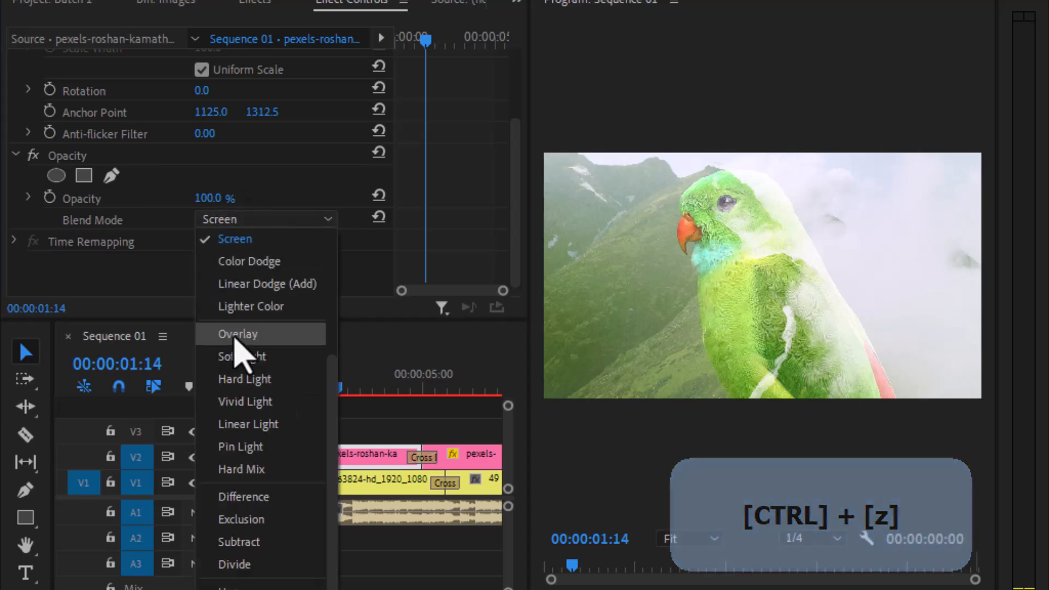
click(238, 334)
click(255, 222)
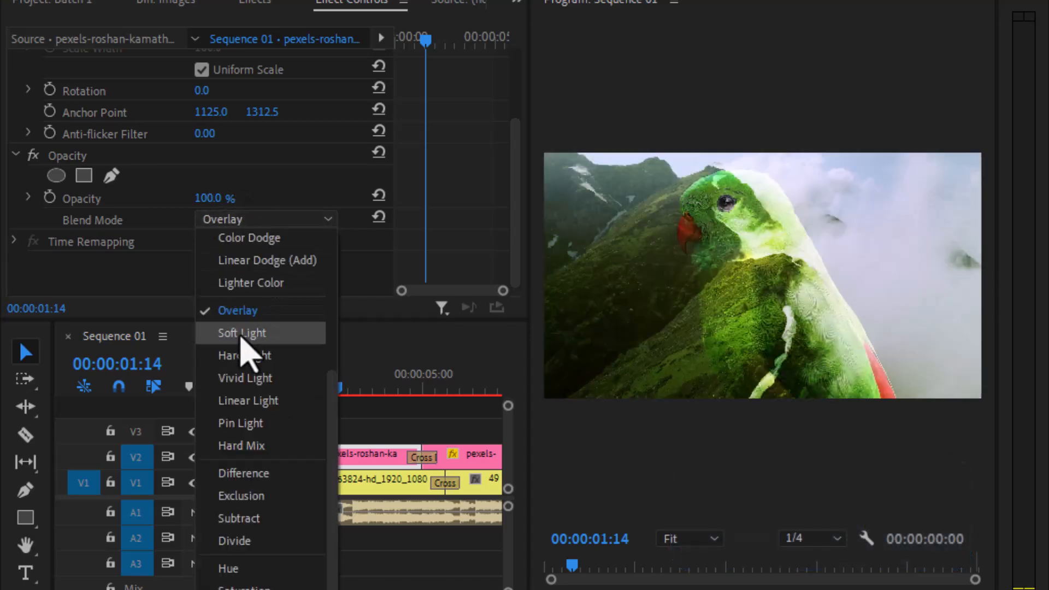
click(240, 333)
click(259, 221)
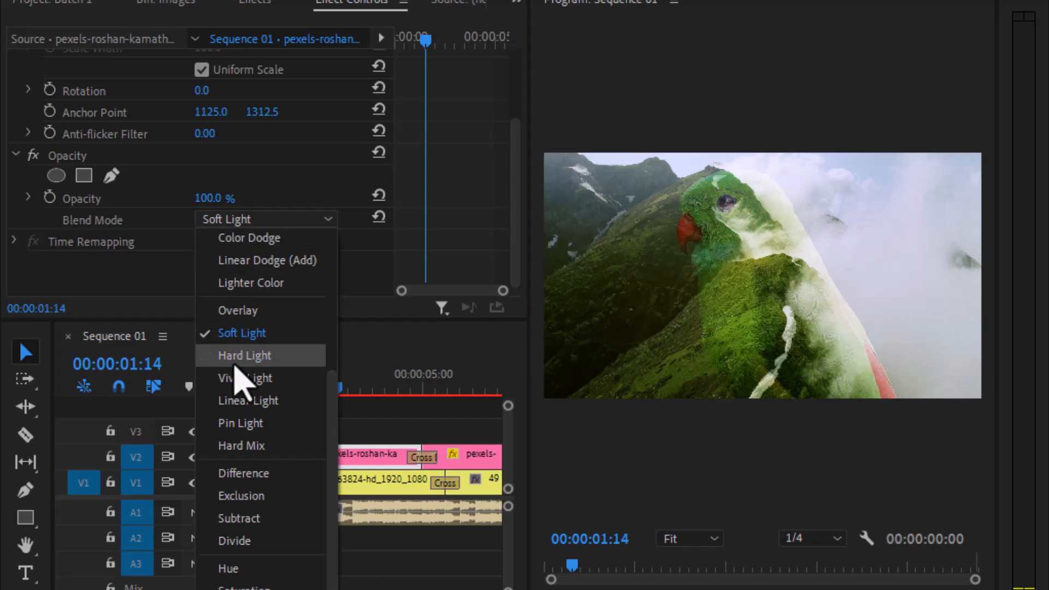
click(244, 356)
click(268, 221)
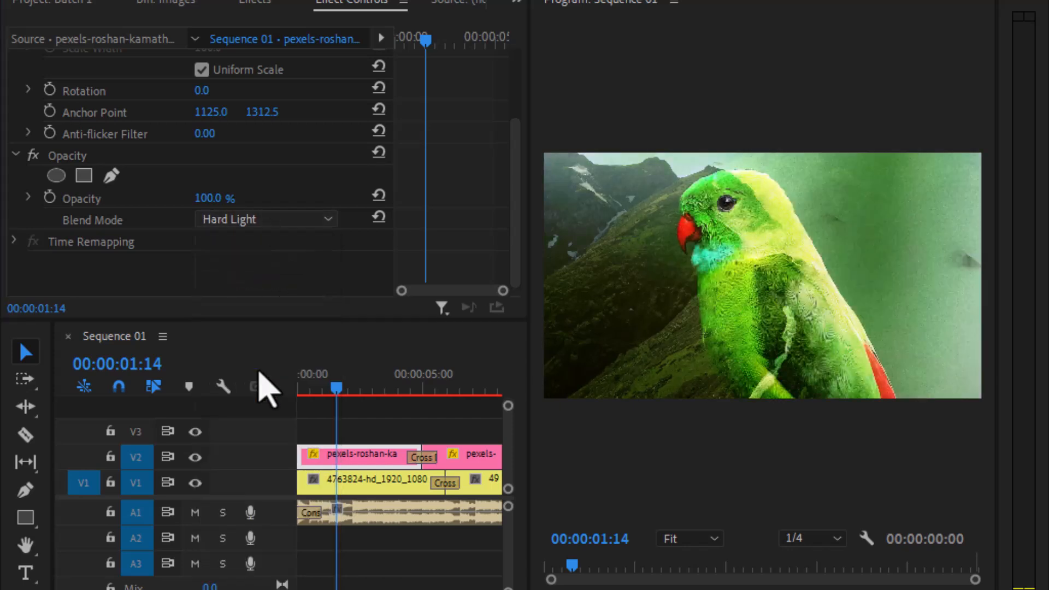
click(247, 378)
Step: Set the parrot clip's blend mode to Difference and play it from 00:00:00:17
click(281, 220)
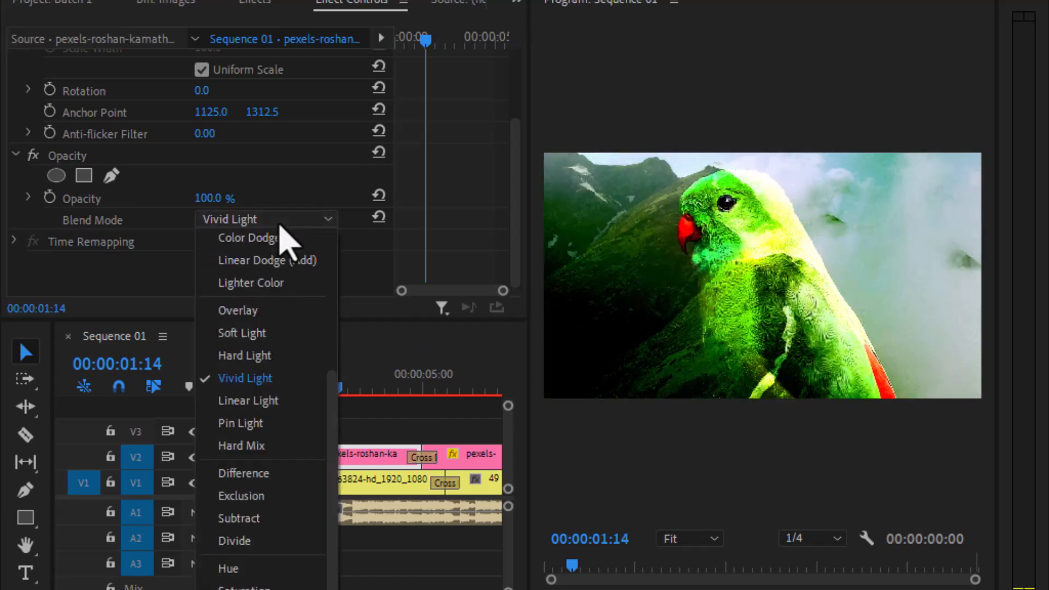
click(249, 474)
click(317, 389)
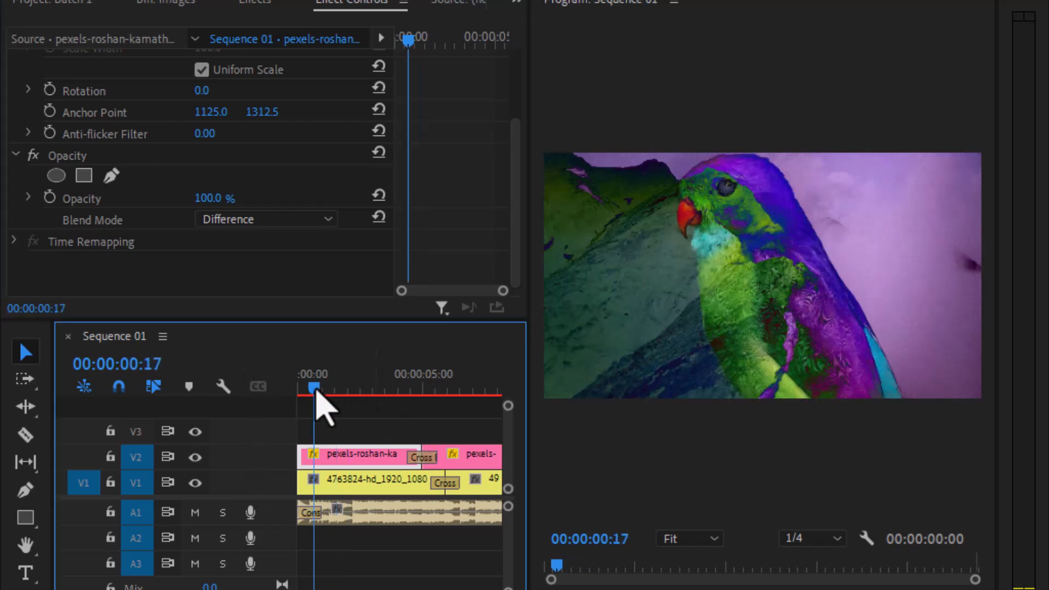
key(space)
key(space)
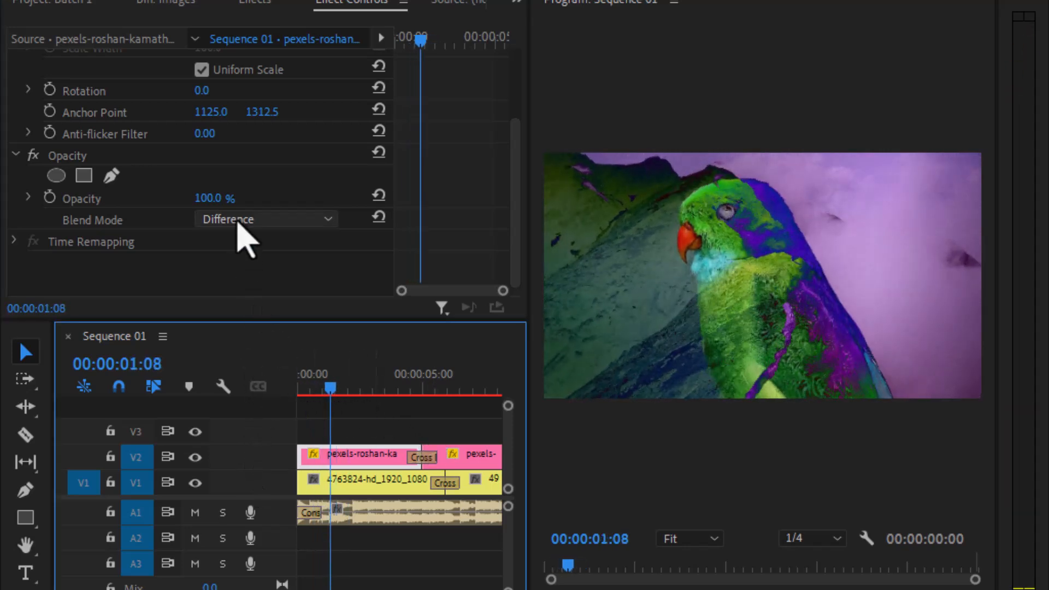
Step: Switch the parrot clip's blend mode to Saturation and play it up to 00:00:01:19
click(240, 220)
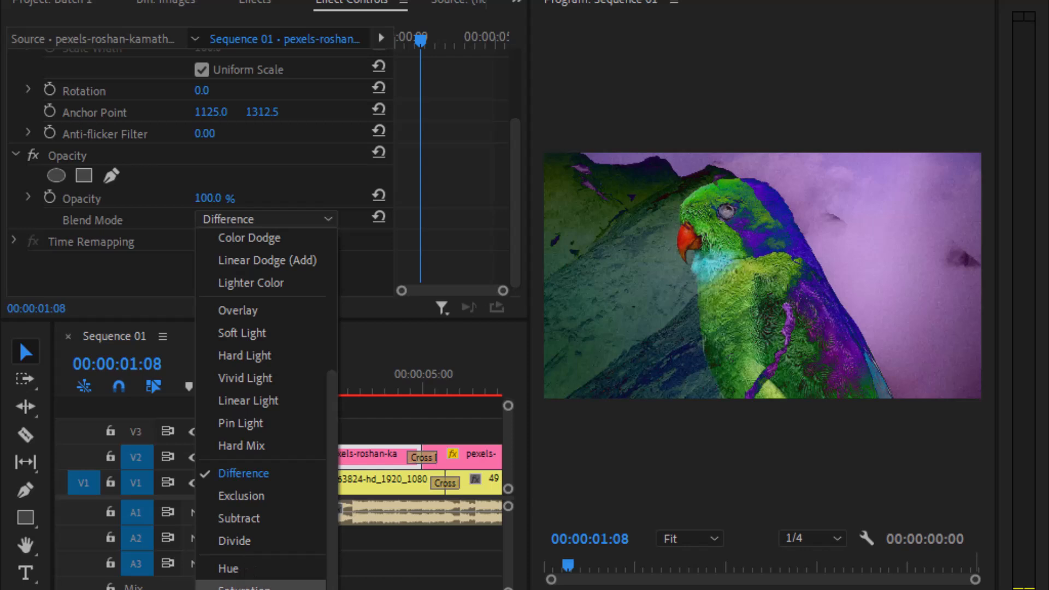
click(248, 587)
key(space)
key(space)
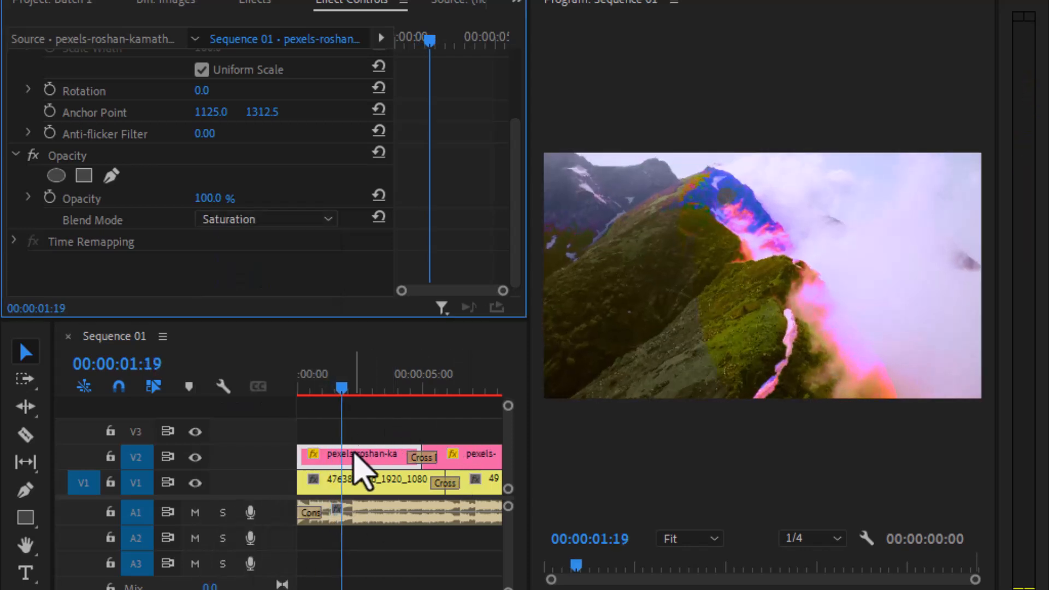
Step: Set the parrot clip's opacity to 94% and play the result up to 00:00:02:14
click(209, 197)
text(0)
key(Return)
drag(203, 198, 256, 199)
key(space)
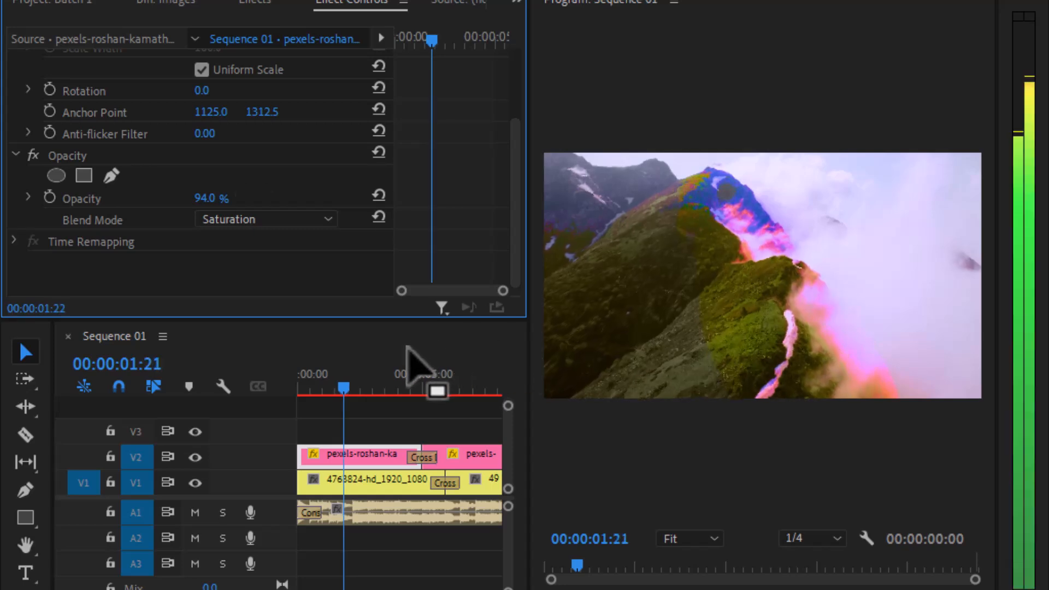
key(space)
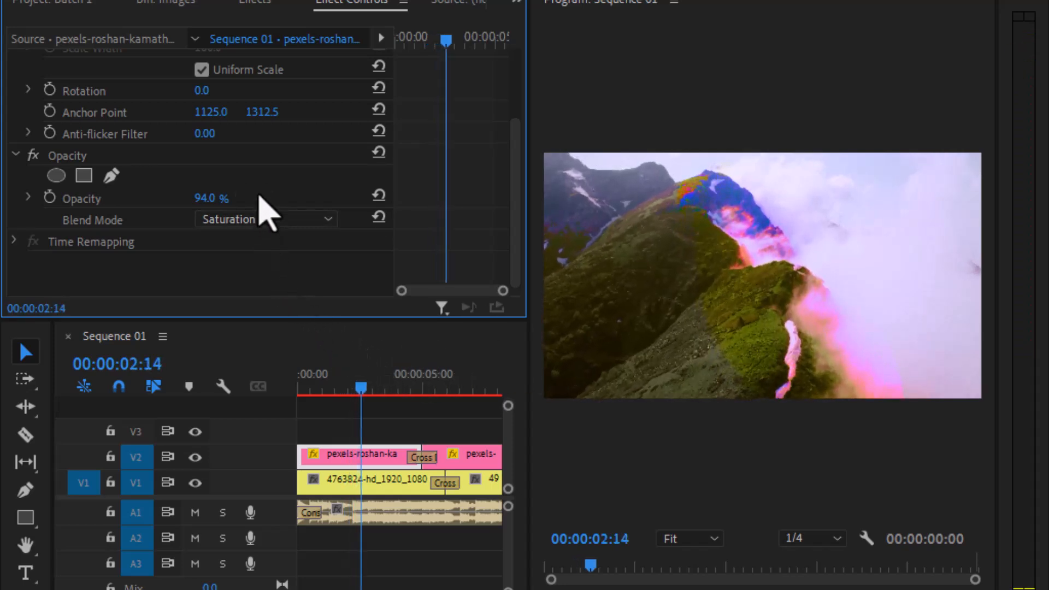
Step: Try the Hue blend mode on the parrot clip and play it up to 00:00:03:05
click(258, 219)
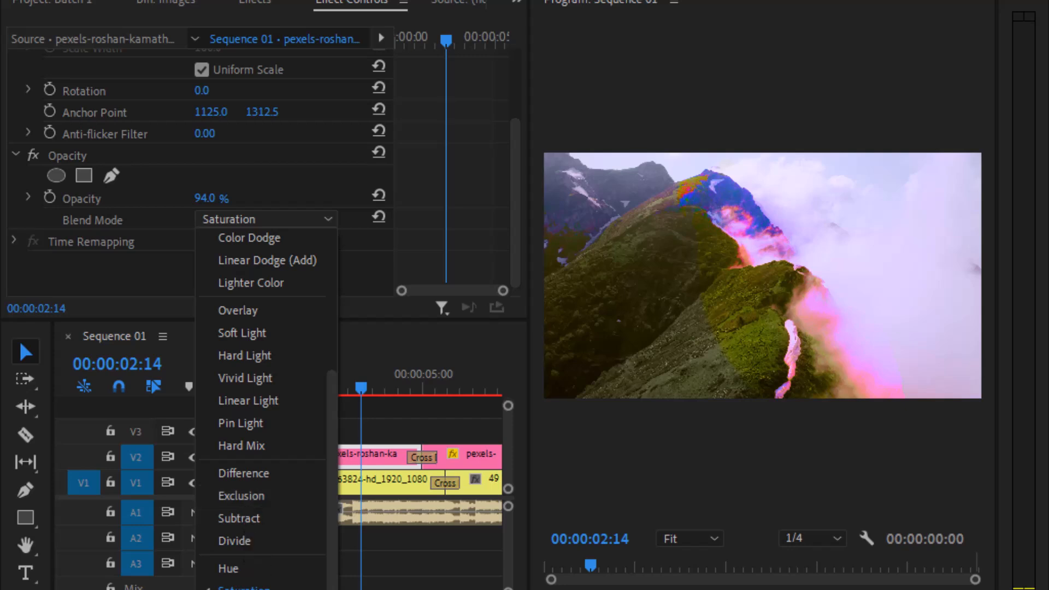
scroll(251, 568, down, 2)
click(252, 568)
key(space)
key(space)
Step: Set the parrot clip's blend mode to Color Dodge and bring its Motion settings back into view
click(253, 220)
click(254, 236)
click(265, 221)
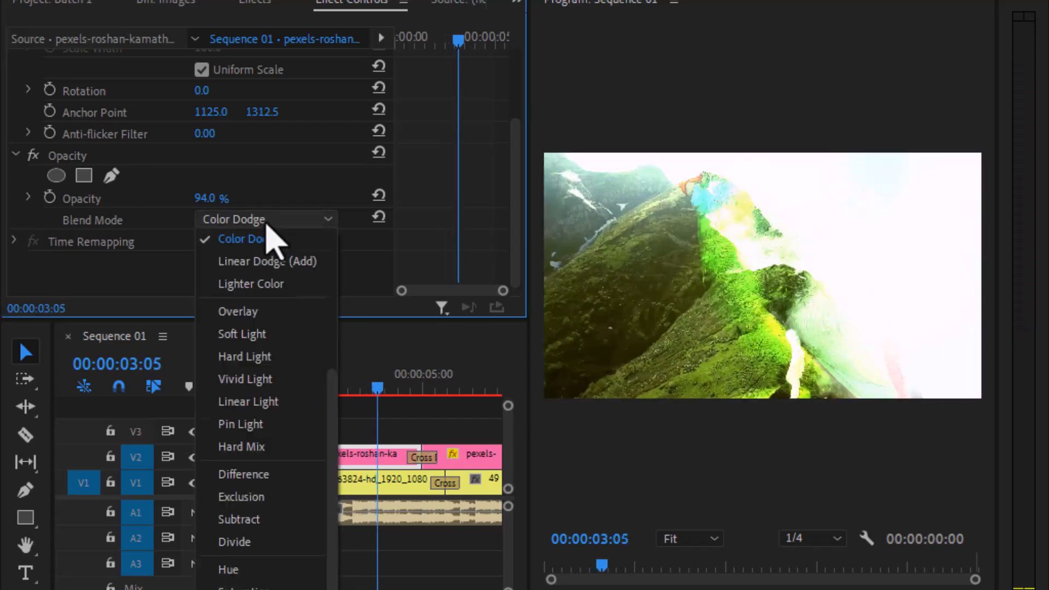
scroll(269, 295, up, 2)
click(268, 298)
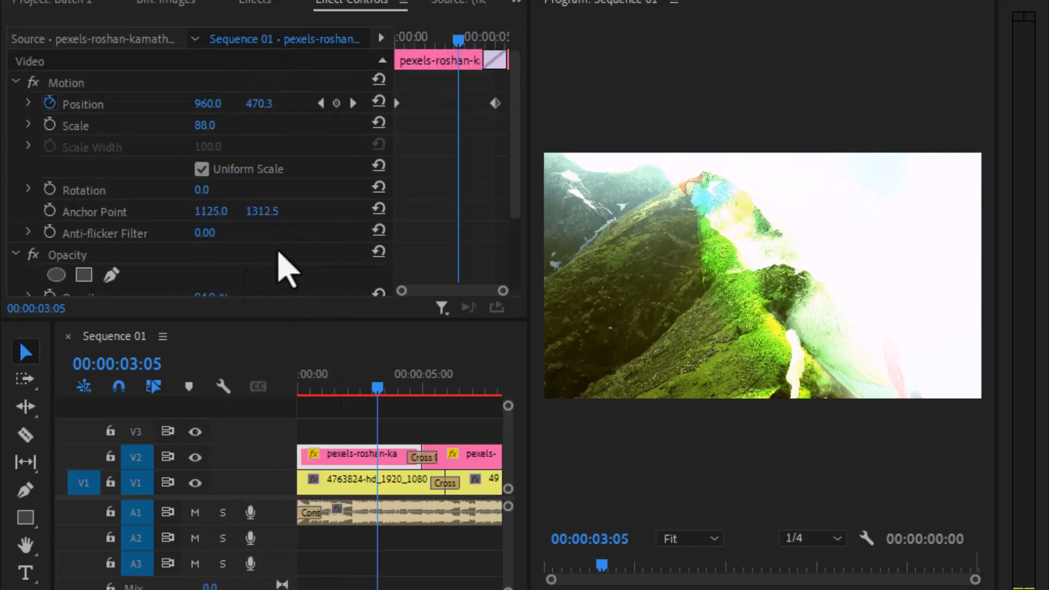
Step: Return the parrot clip's blend mode to Normal and set its opacity to 100%
scroll(280, 262, down, 3)
click(281, 218)
scroll(284, 257, up, 5)
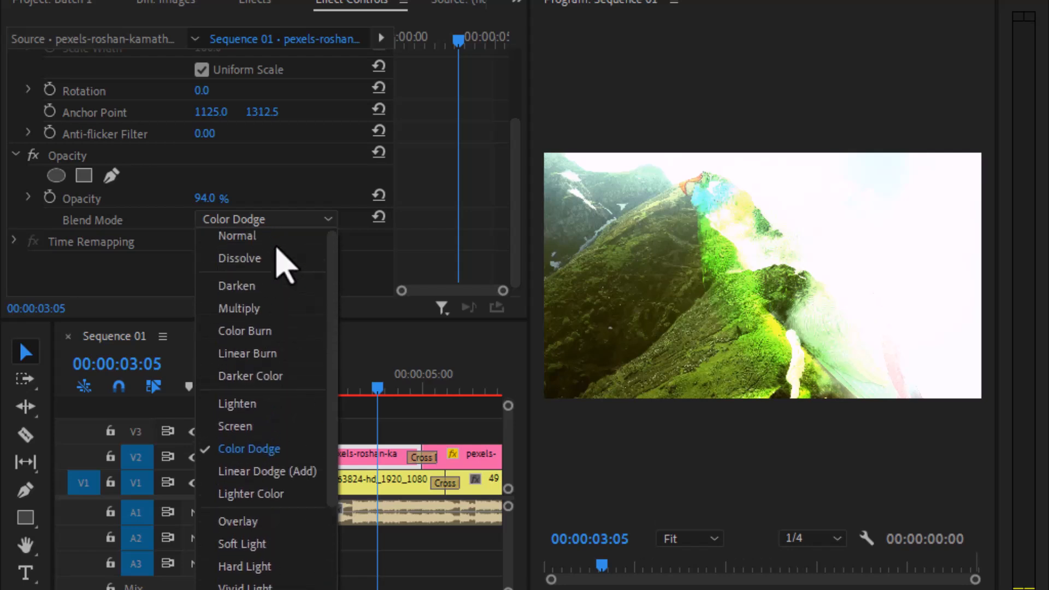
click(277, 245)
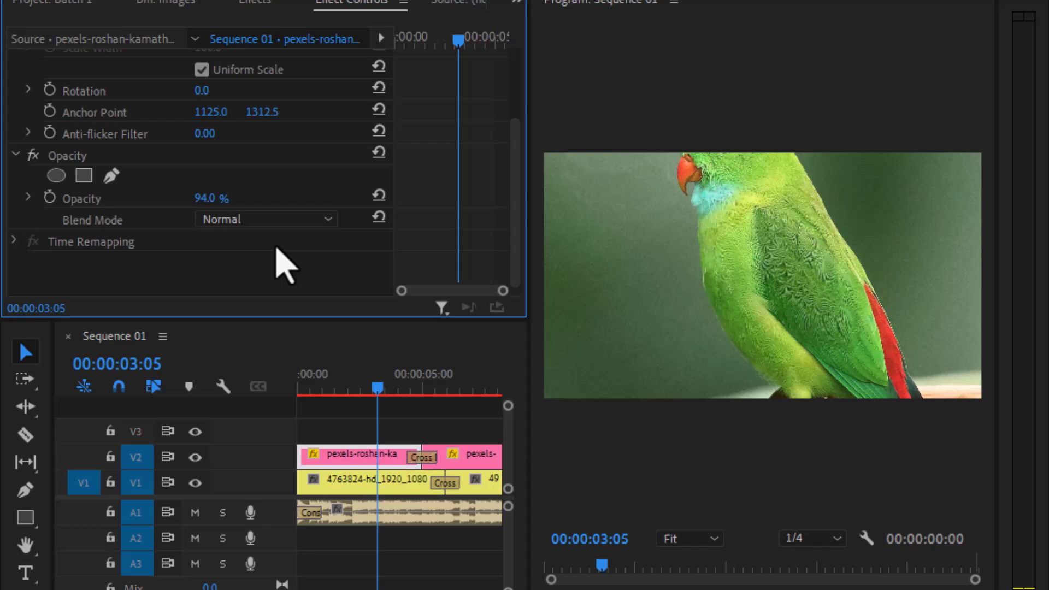
drag(210, 198, 228, 198)
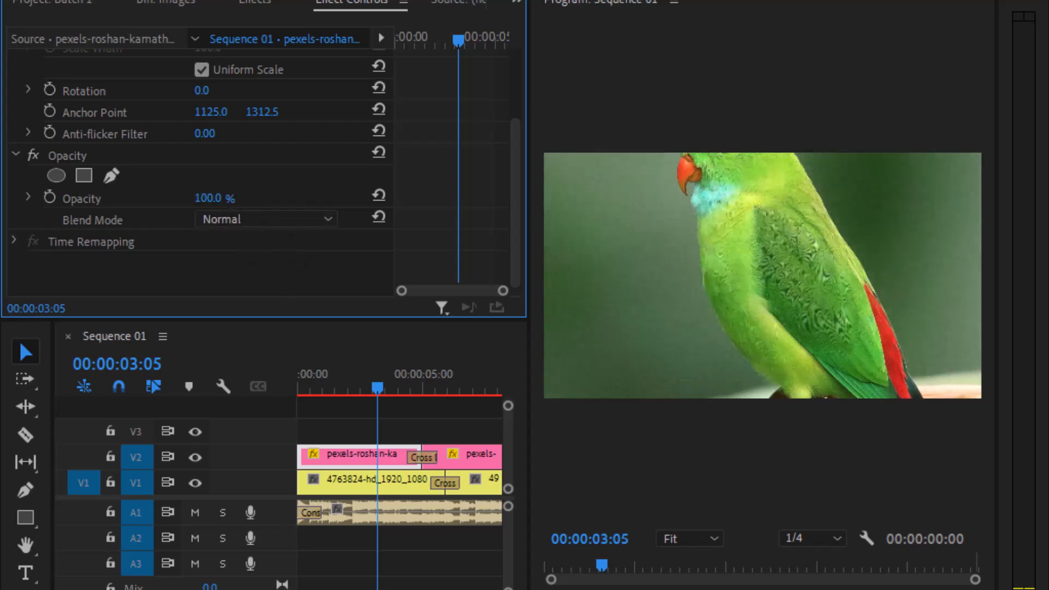
click(244, 220)
click(244, 243)
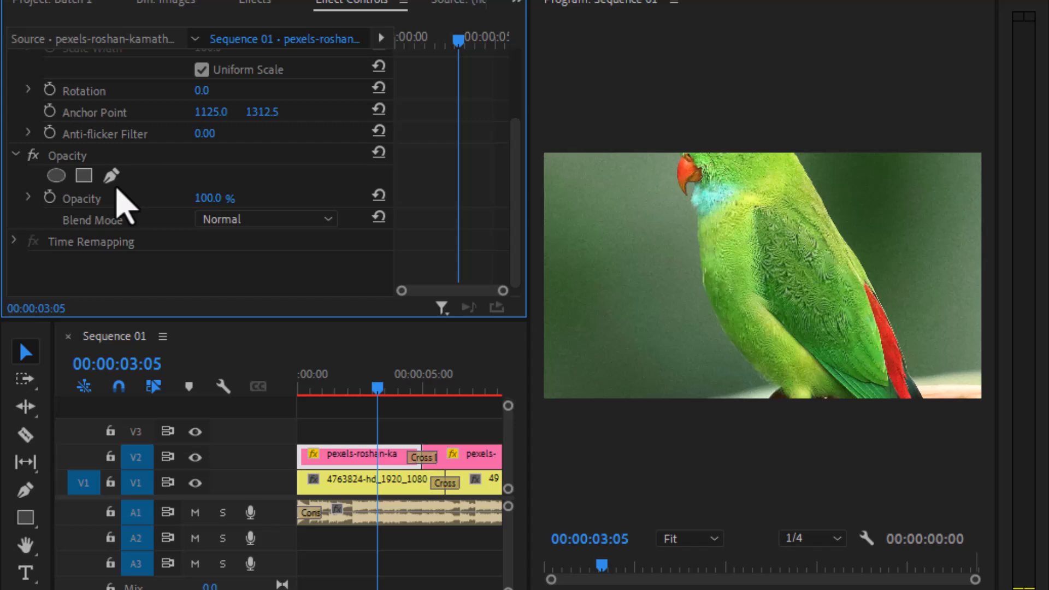
Step: Move the playhead to 00:00:07:20 and select the brown bird clip on V2, bringing its Opacity settings into view
drag(322, 386, 300, 387)
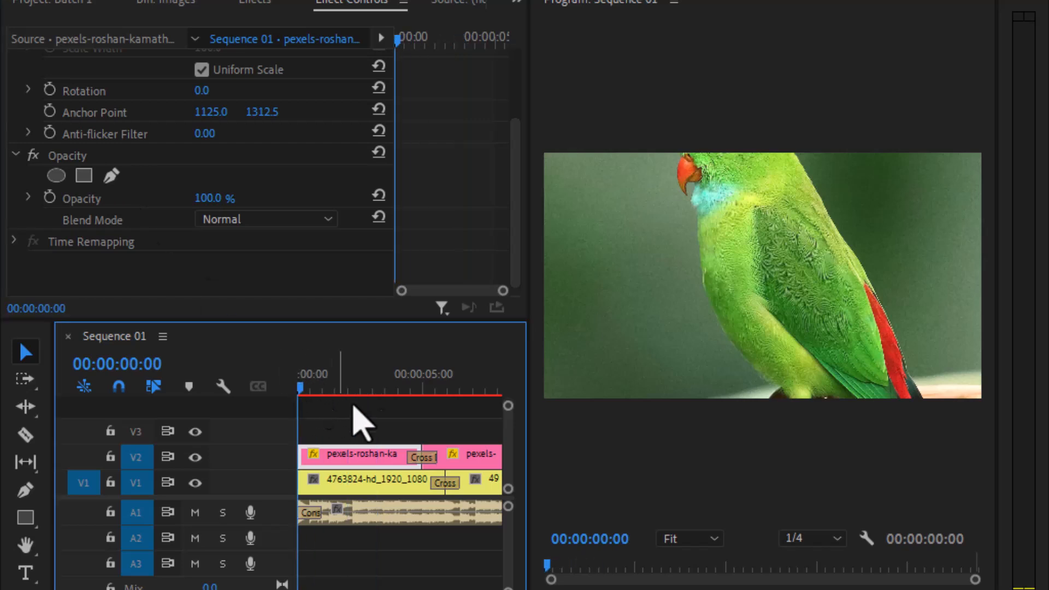
drag(424, 379, 480, 383)
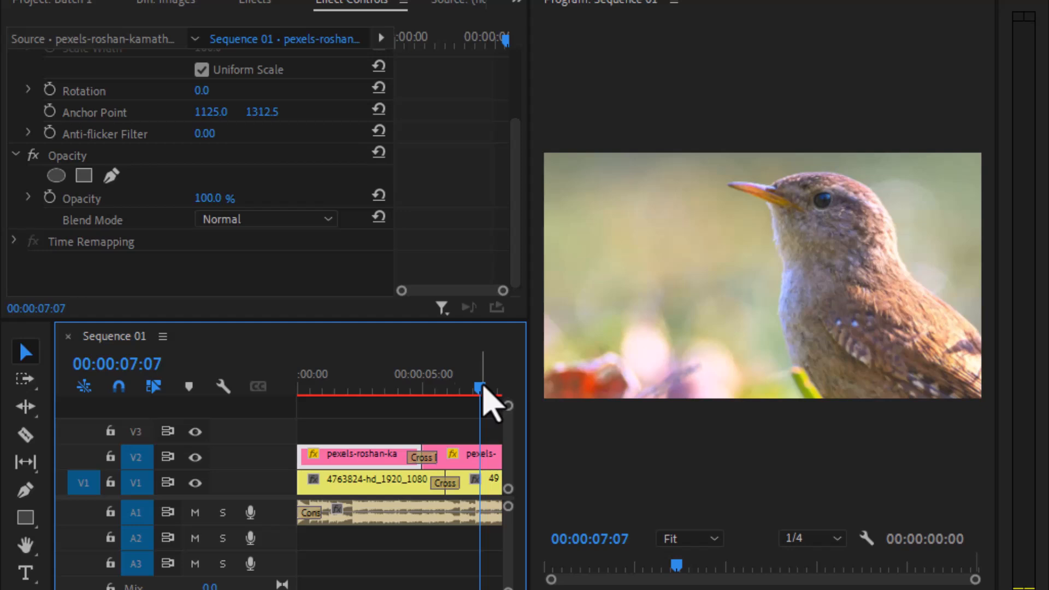
scroll(483, 385, down, 1)
scroll(483, 385, down, 1)
mouse_move(356, 377)
mouse_down()
mouse_move(382, 375)
mouse_move(368, 376)
mouse_up()
click(382, 458)
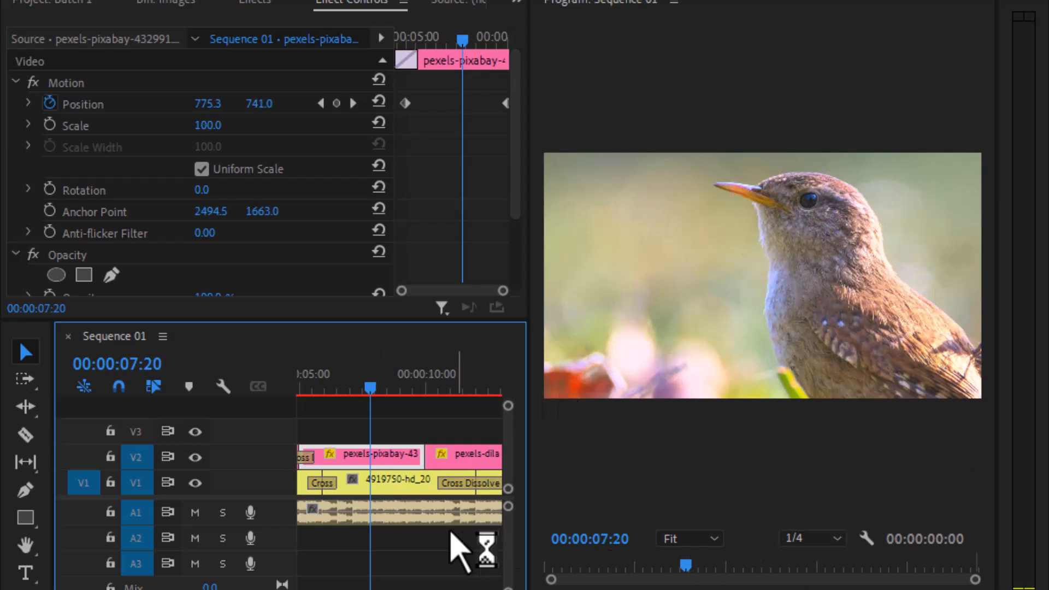
click(402, 489)
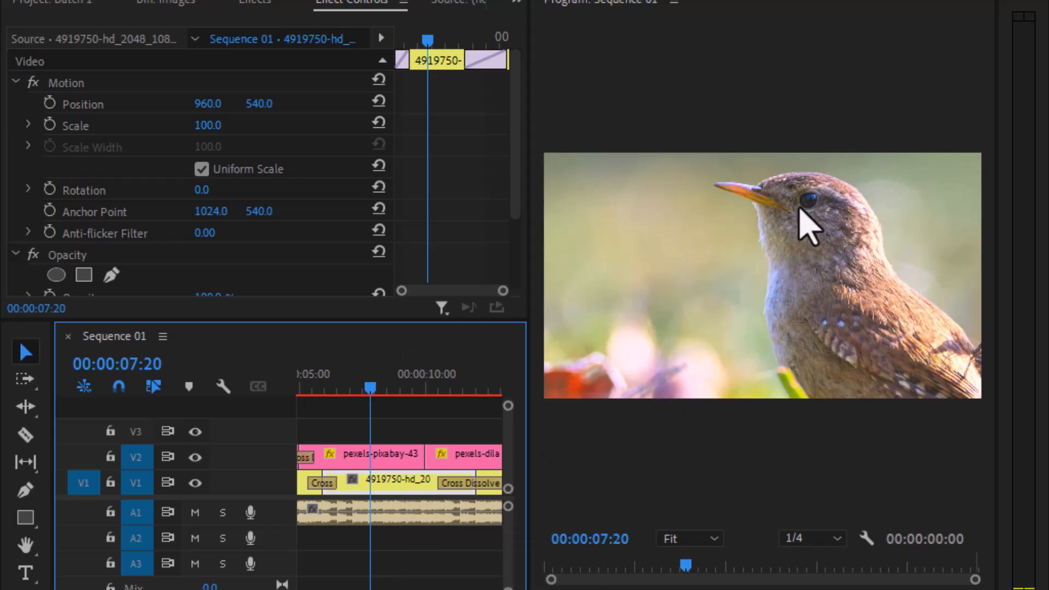
click(382, 457)
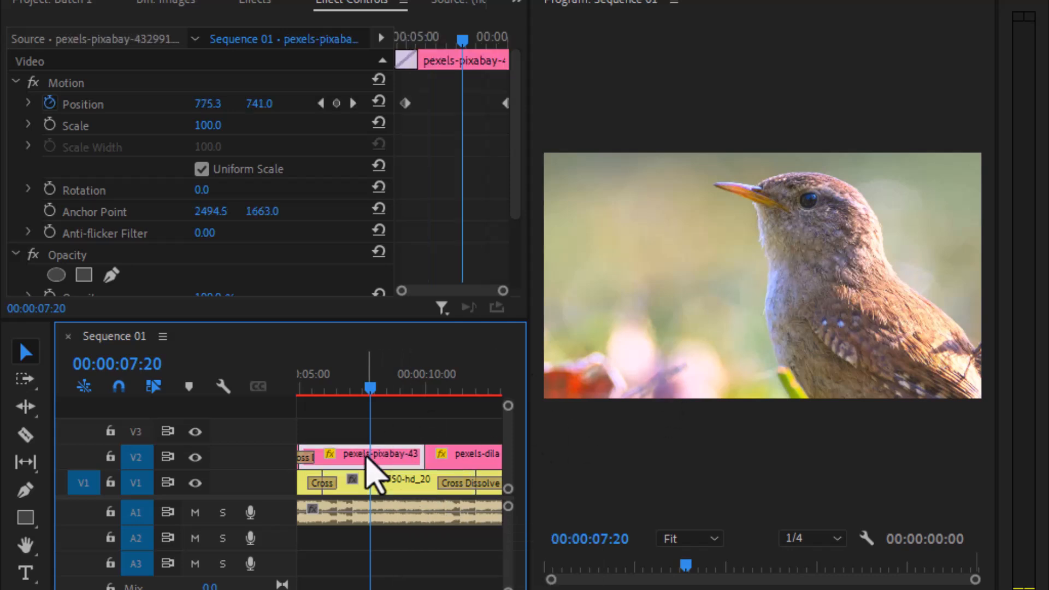
scroll(159, 257, down, 2)
scroll(155, 250, down, 1)
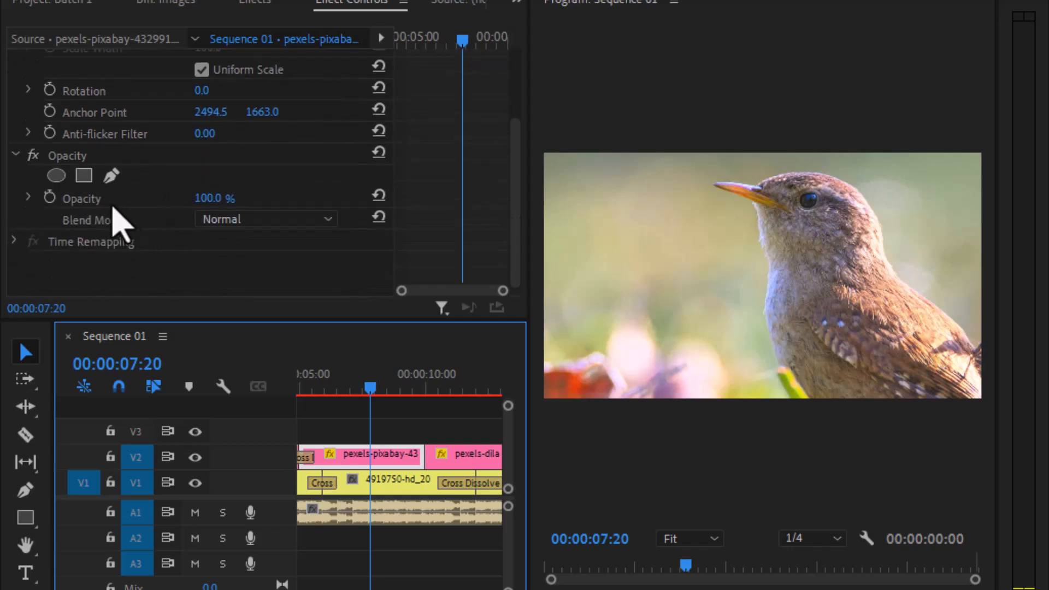
Step: Add an ellipse opacity mask to the bird clip, fit it around the bird's head and chest, and play up to 00:00:07:21
click(57, 176)
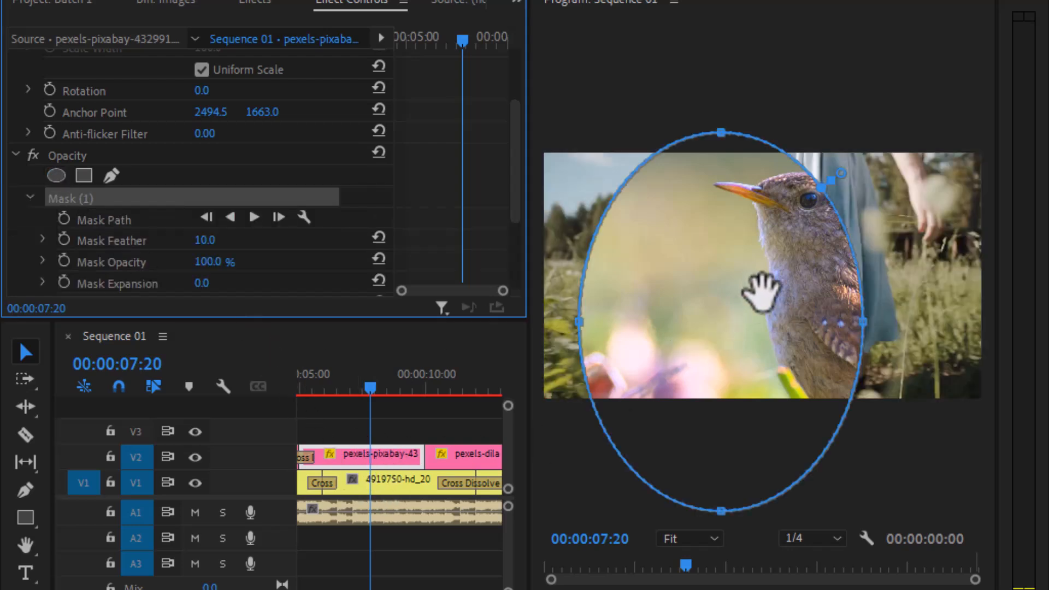
click(765, 247)
drag(768, 245, 774, 224)
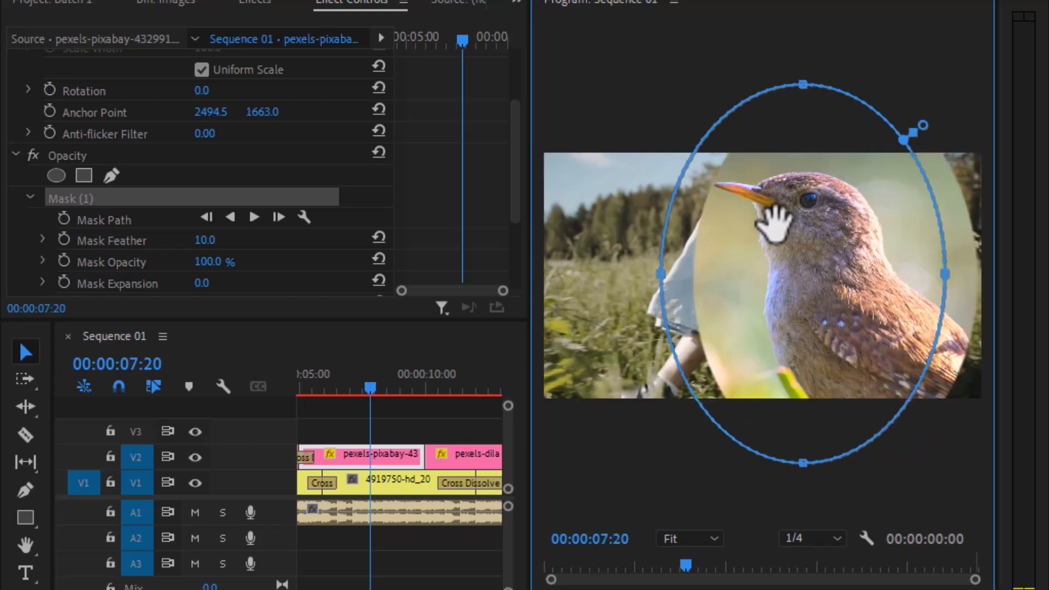
drag(802, 86, 792, 161)
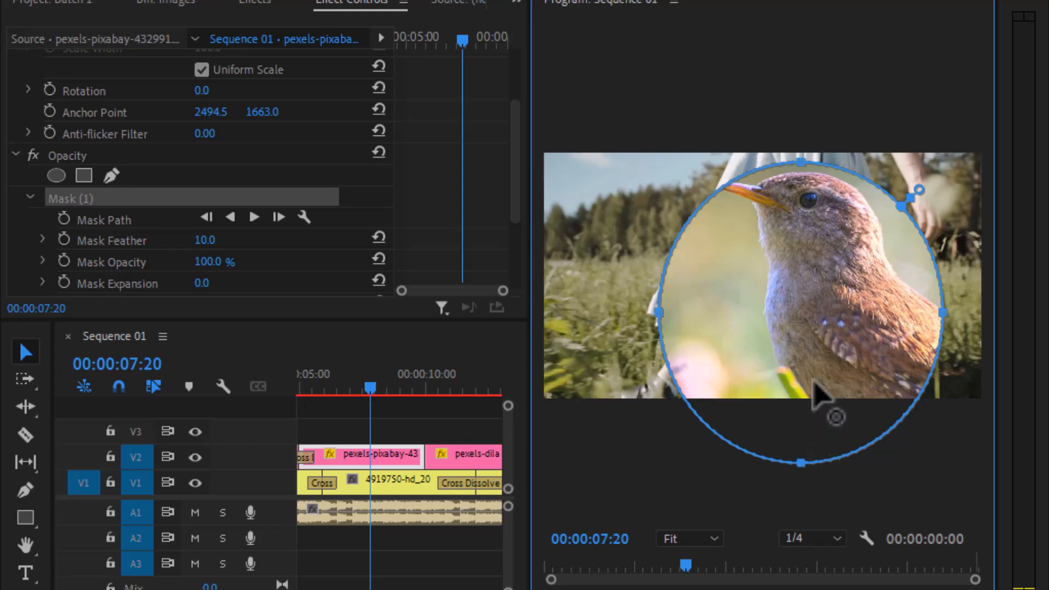
drag(815, 360, 816, 361)
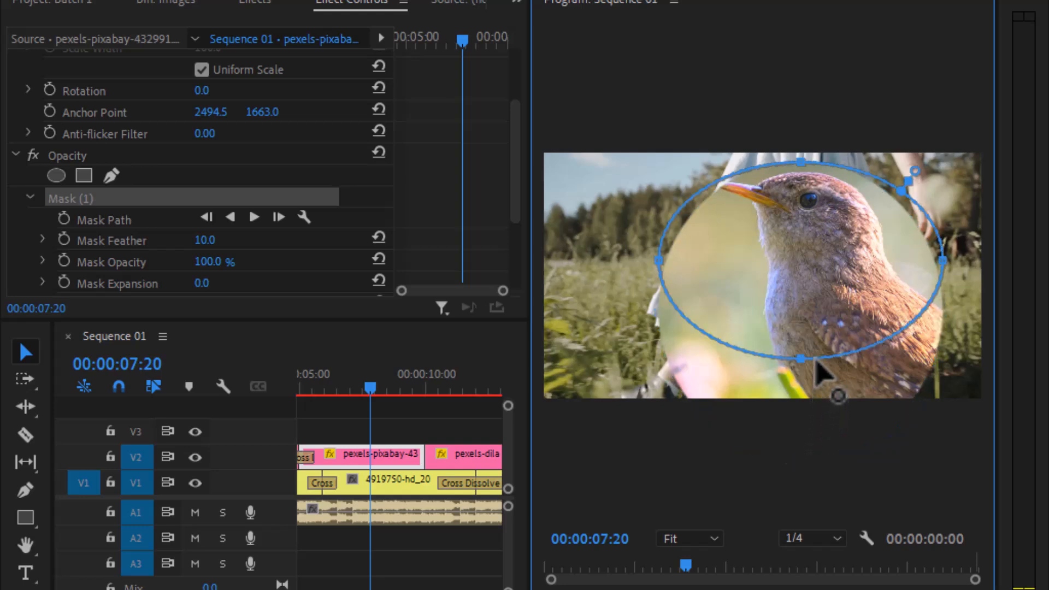
click(396, 414)
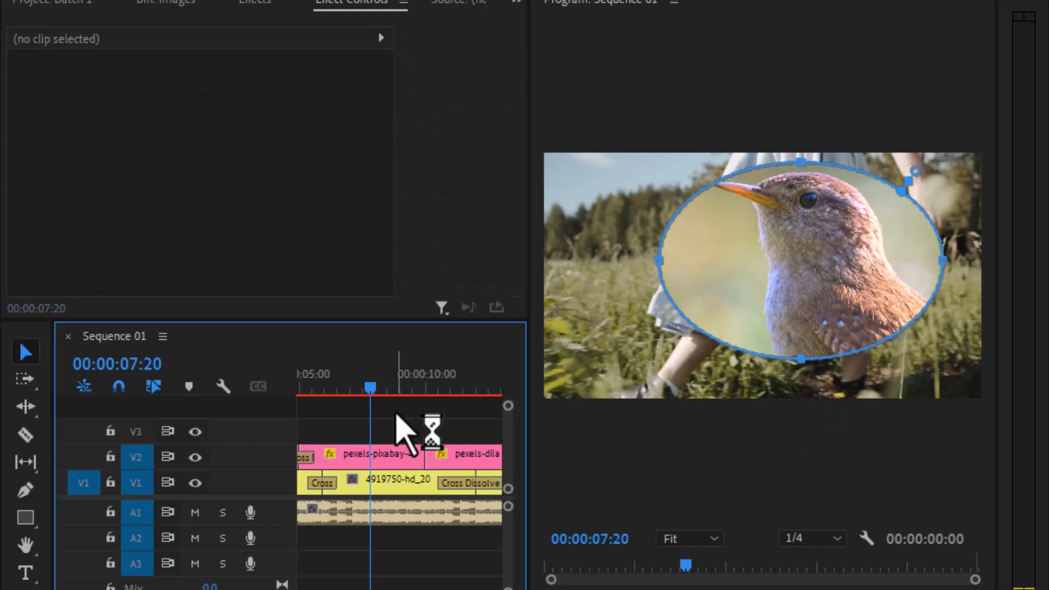
drag(345, 389, 370, 385)
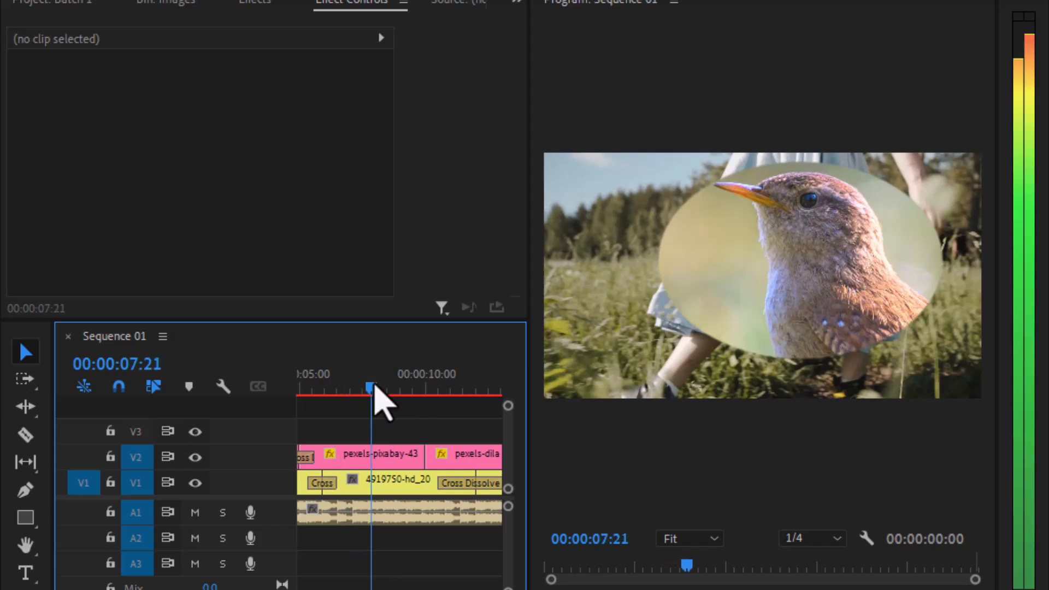
Step: Set the ellipse mask's feather to 452 and try a mask opacity of 18% on the bird clip
click(385, 456)
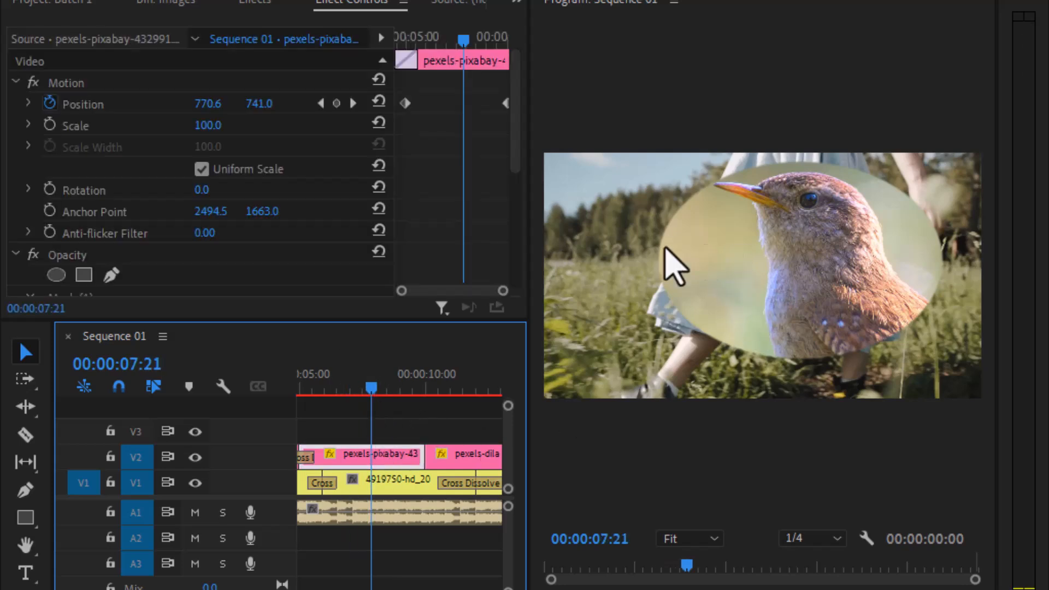
scroll(213, 251, down, 5)
drag(210, 238, 456, 238)
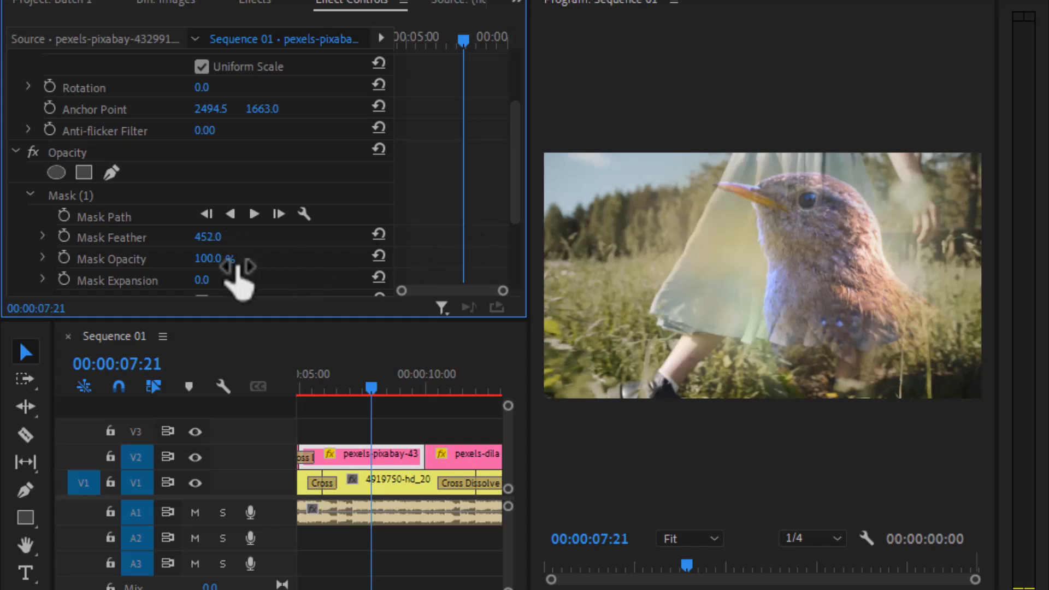
scroll(246, 270, down, 3)
drag(208, 198, 206, 198)
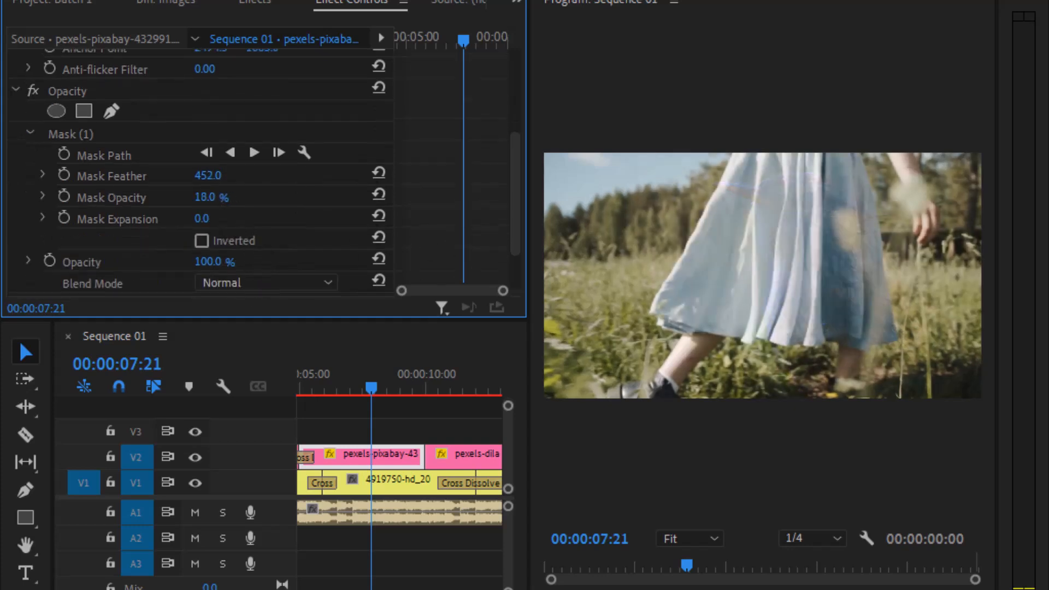
Step: Restore the mask opacity to 100%, and try mask expansions of 226 and 193 before returning the expansion to 0
click(214, 222)
drag(219, 219, 299, 218)
drag(221, 219, 265, 219)
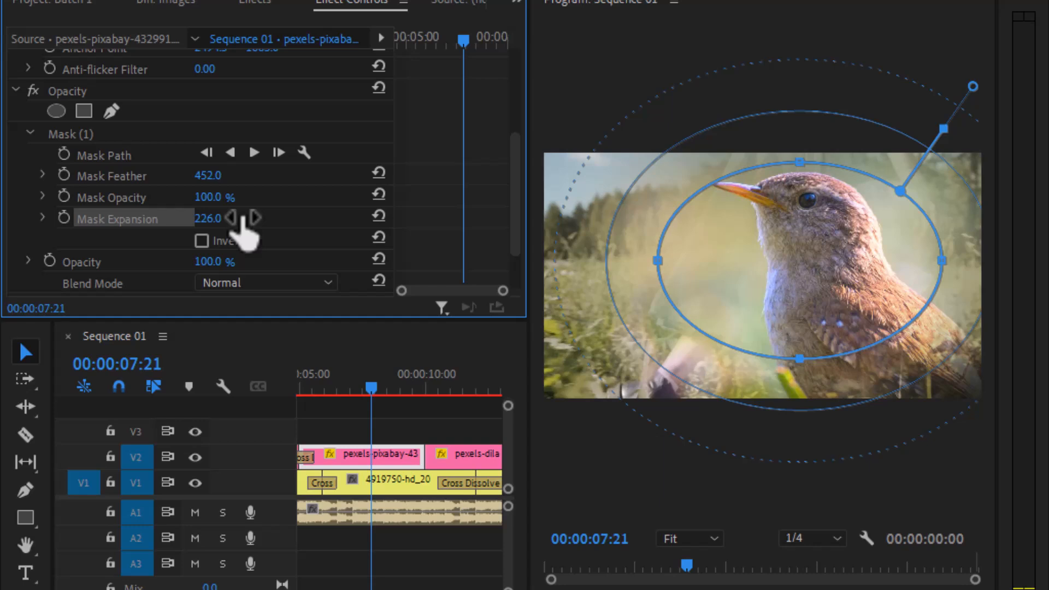
drag(205, 218, 187, 218)
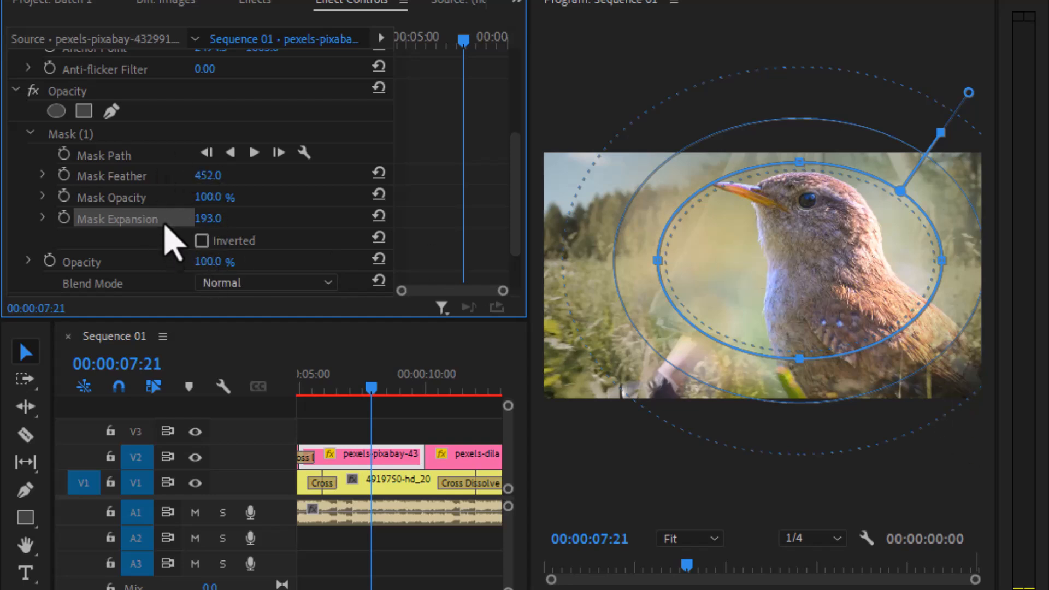
drag(940, 132, 920, 193)
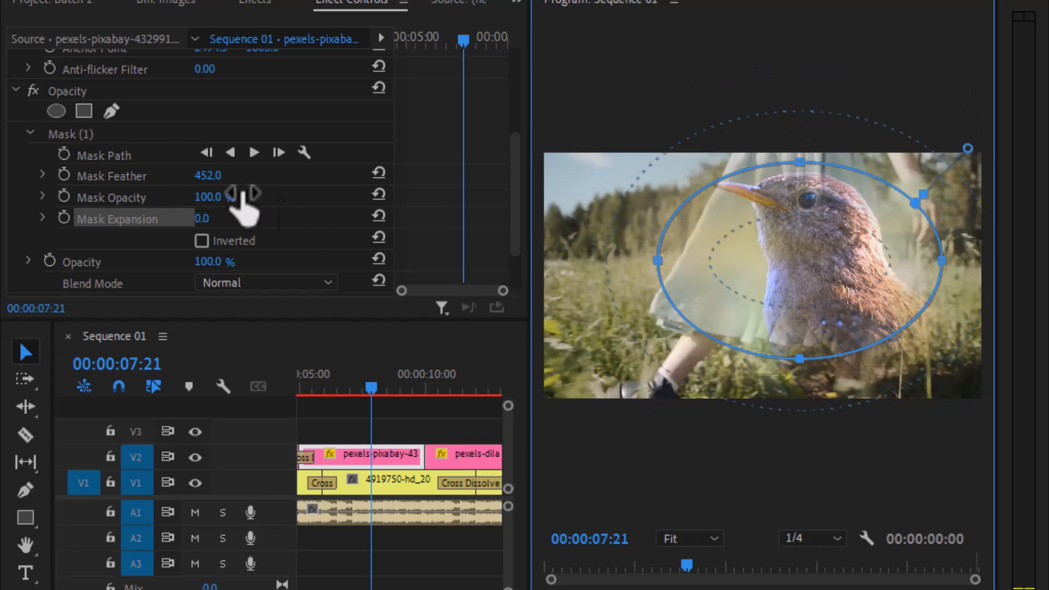
Step: Replace the bird clip's ellipse mask with a 4-point polygon mask positioned over the bird's head and chest
click(88, 137)
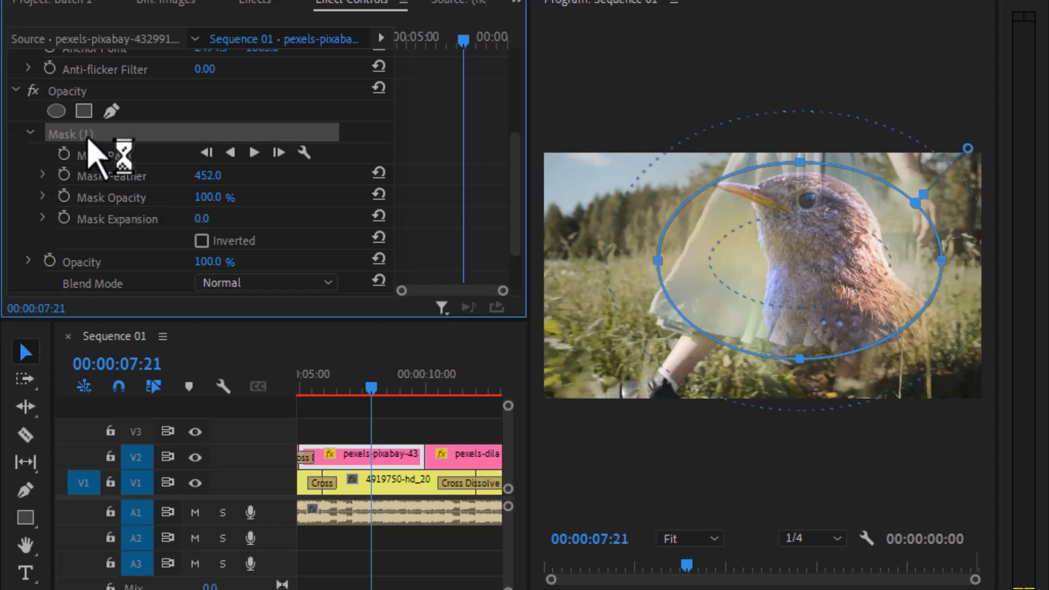
key(Delete)
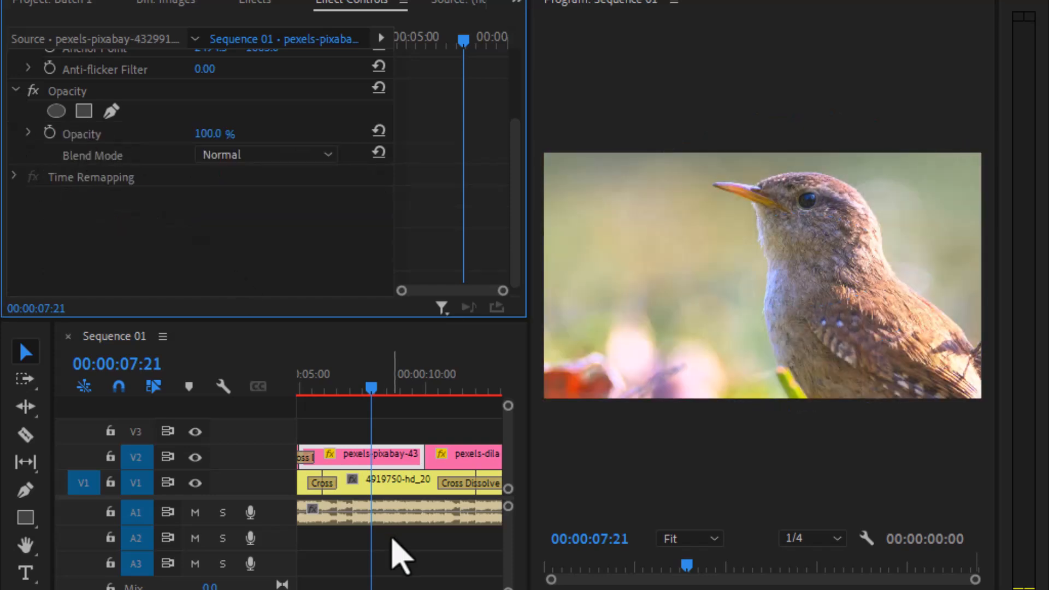
click(416, 464)
click(82, 111)
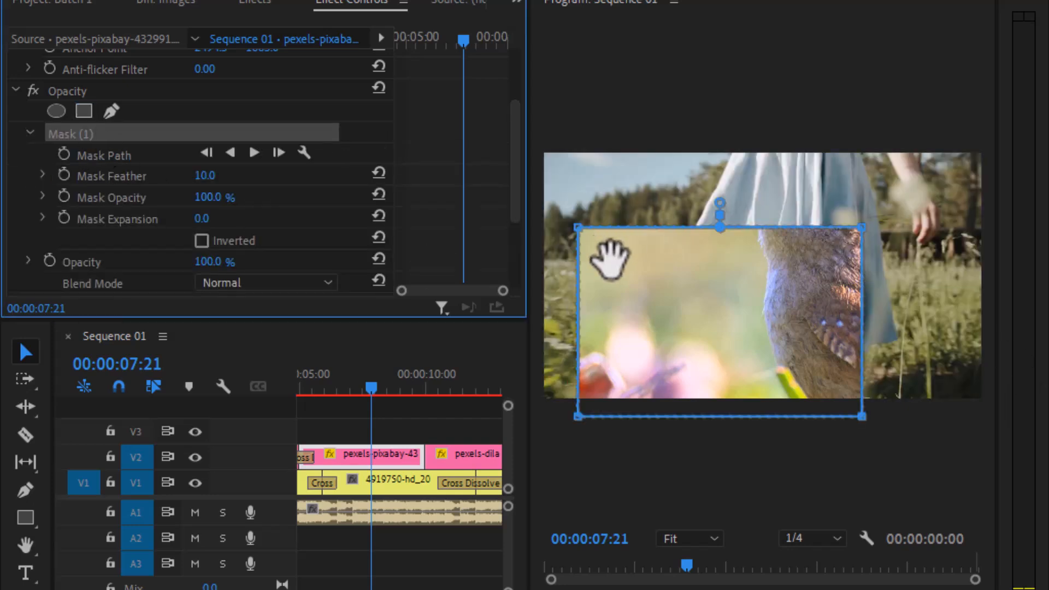
click(789, 235)
drag(789, 234, 798, 213)
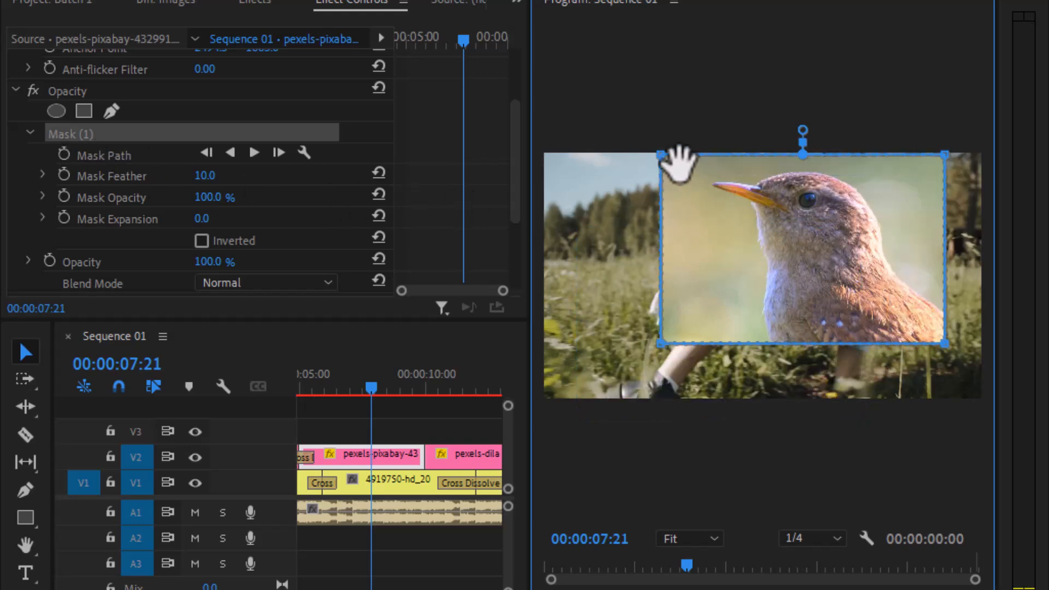
drag(669, 144, 659, 148)
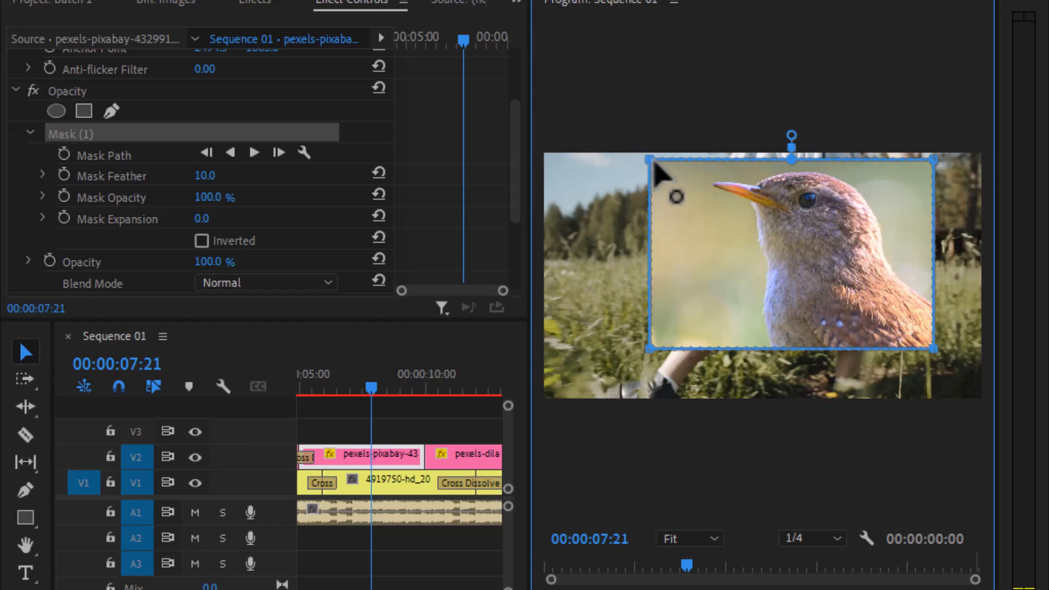
Step: Pull both left corners and the upper right corner of the rectangular mask inward, closer to the bird
drag(649, 159, 708, 156)
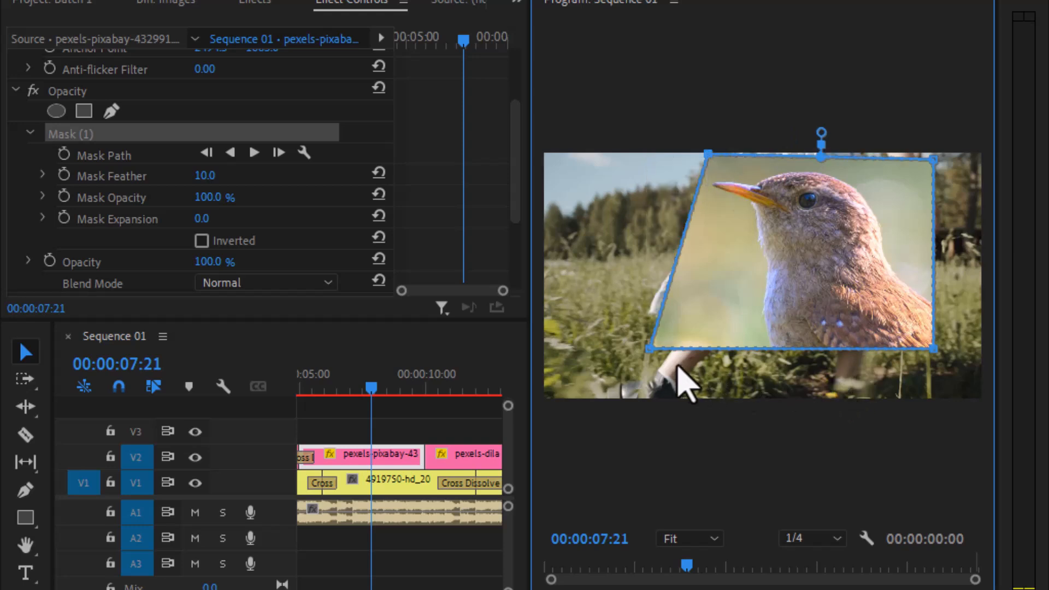
drag(712, 351, 716, 351)
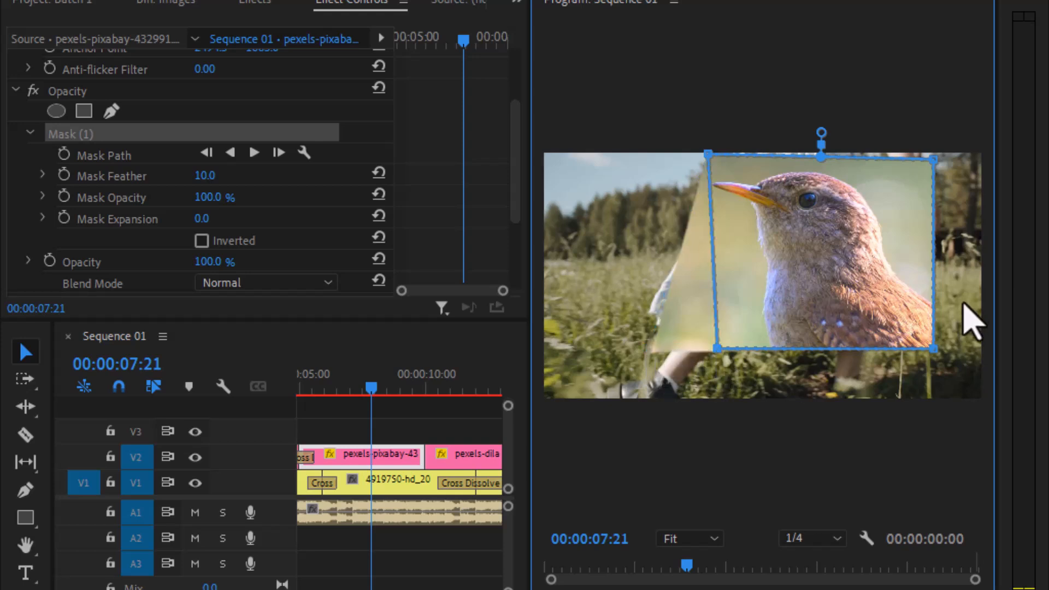
drag(933, 160, 890, 162)
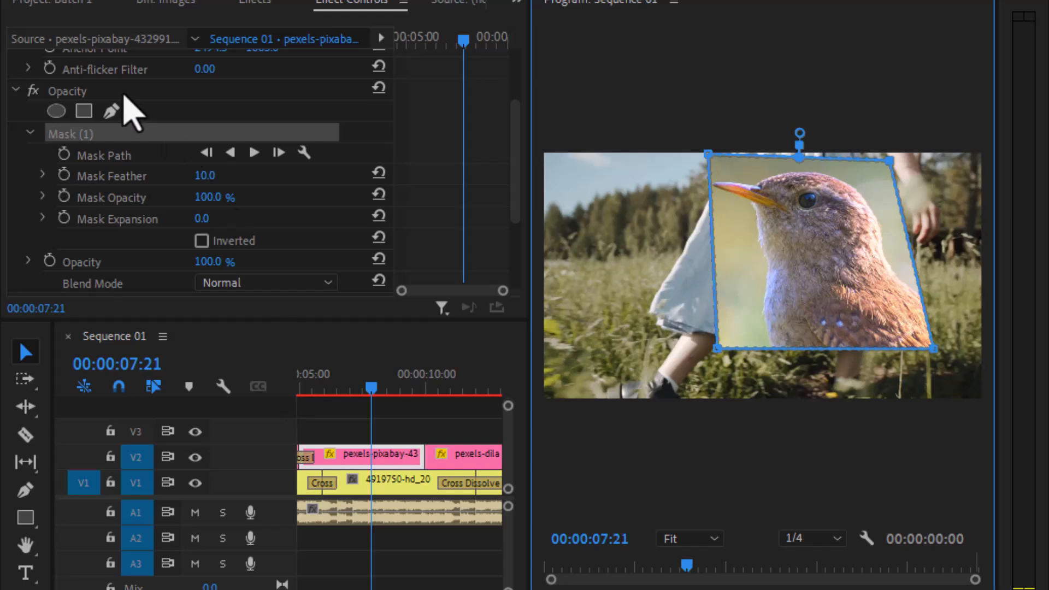
Step: Delete the polygon mask and trace a closed free draw bezier mask around the bird's outline
click(116, 154)
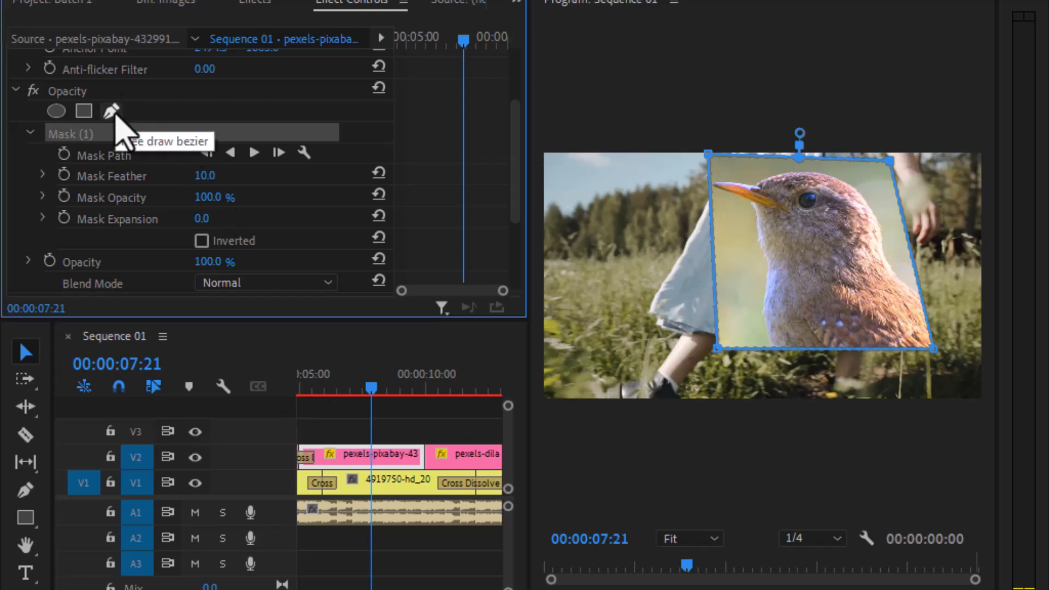
key(Delete)
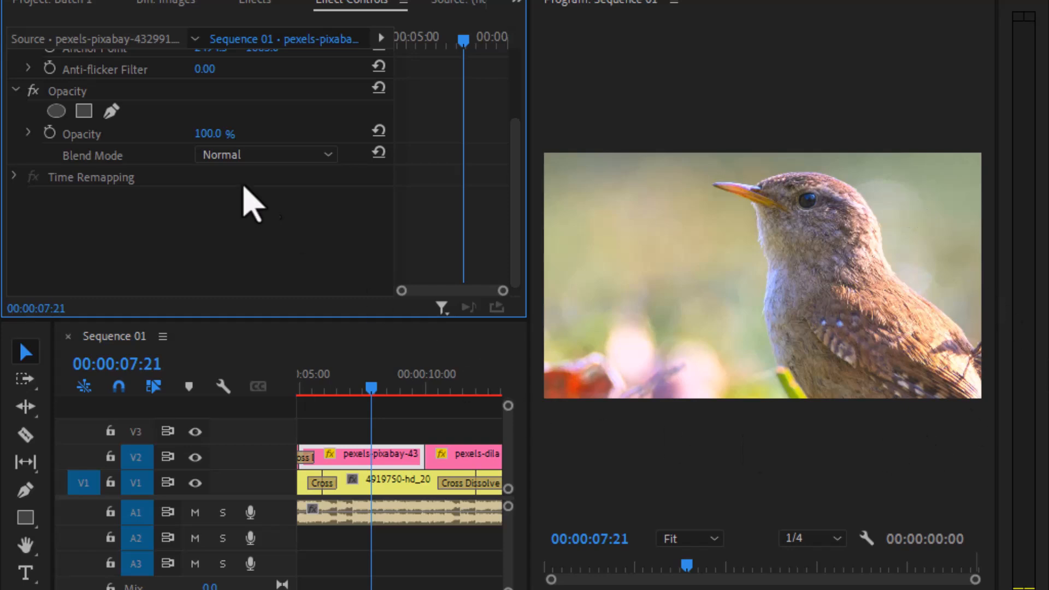
click(111, 113)
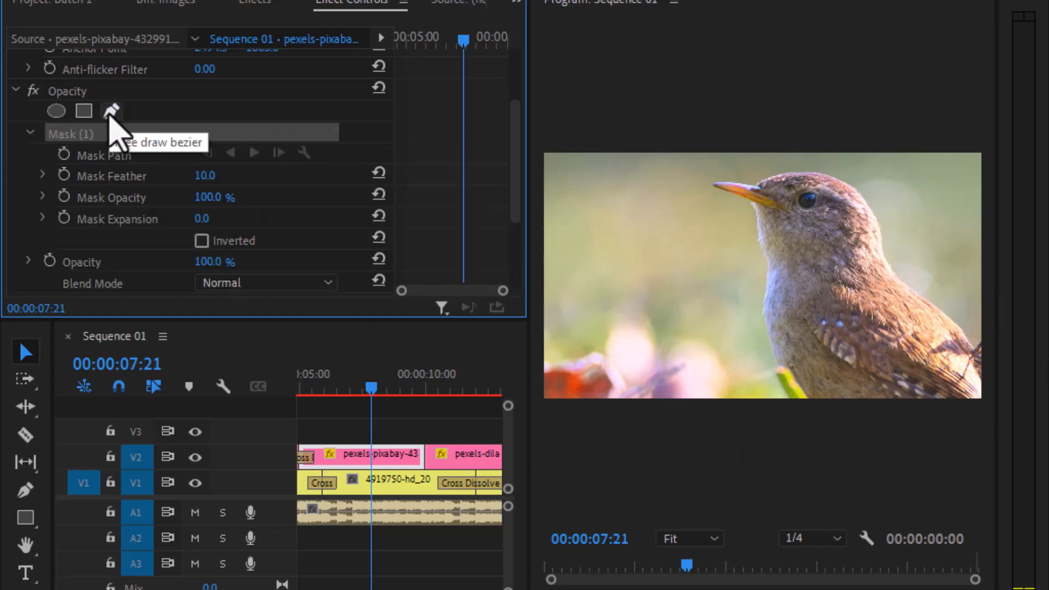
click(809, 404)
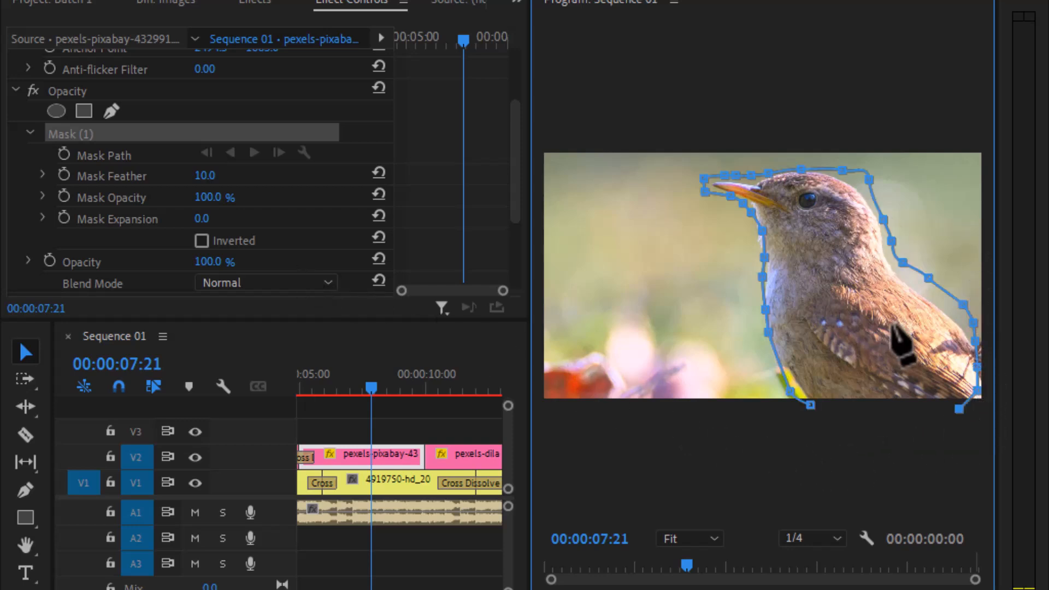
click(812, 406)
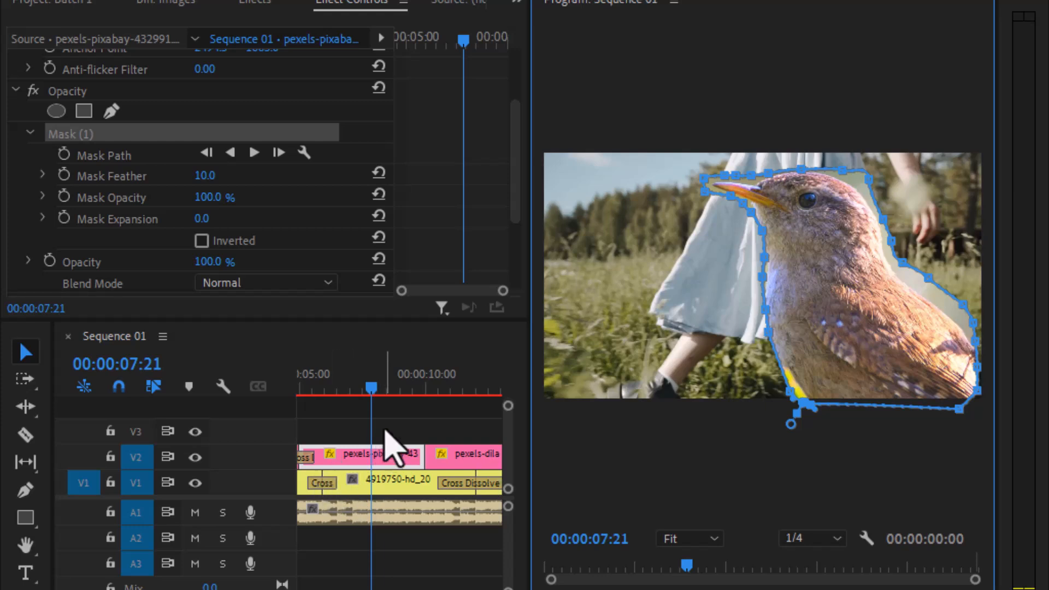
Step: Select the pink bird clip above the video and raise its free draw mask's feather to 109
click(393, 497)
click(382, 454)
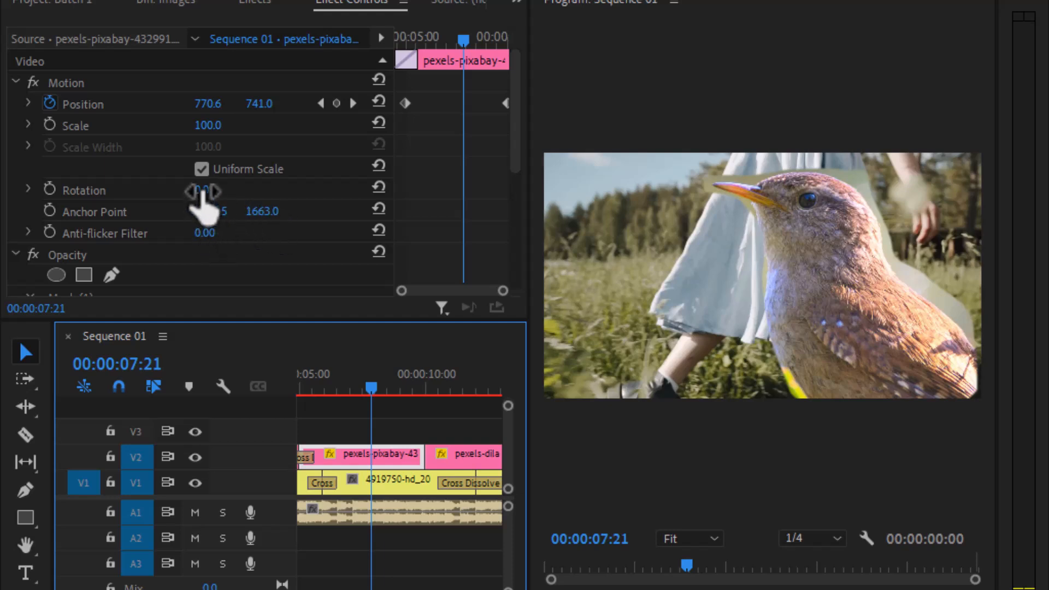
scroll(206, 270, down, 2)
scroll(206, 270, down, 5)
drag(205, 196, 260, 196)
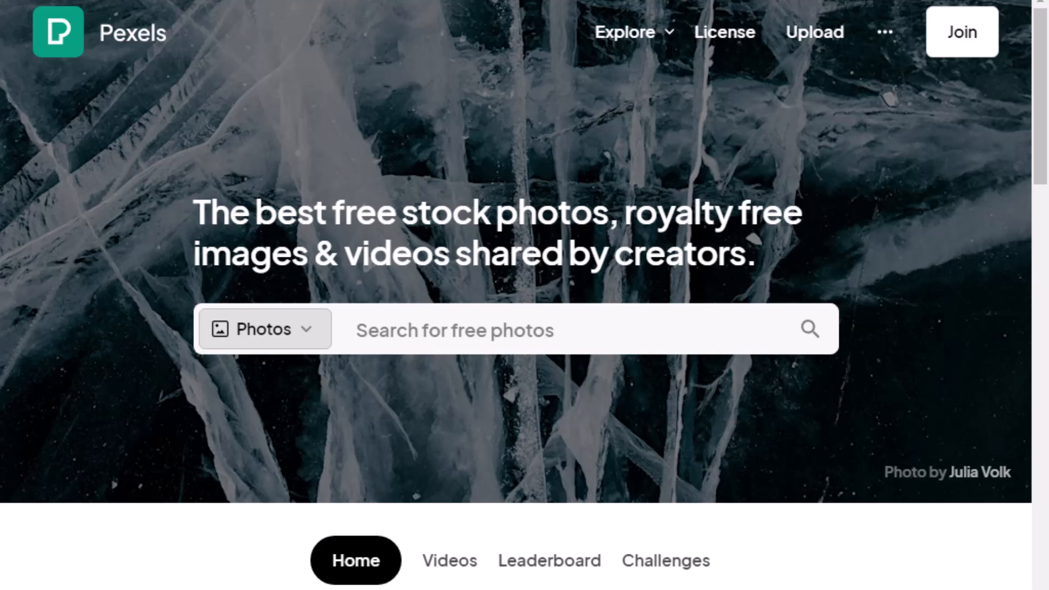
Step: Switch to the Pexels website and search its videos for "freinds walking on the road"
click(308, 342)
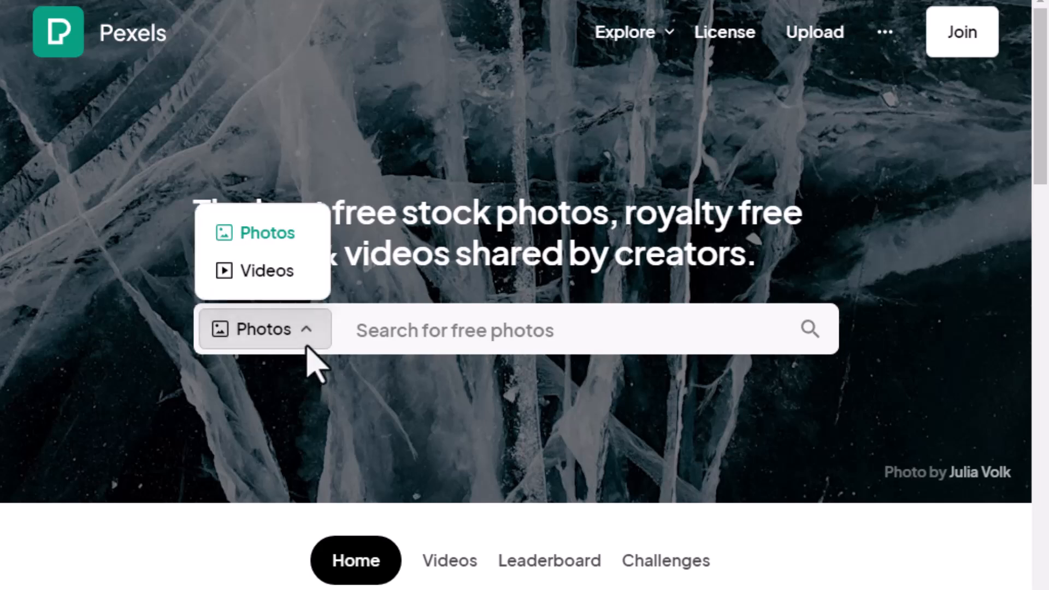
click(265, 274)
click(405, 326)
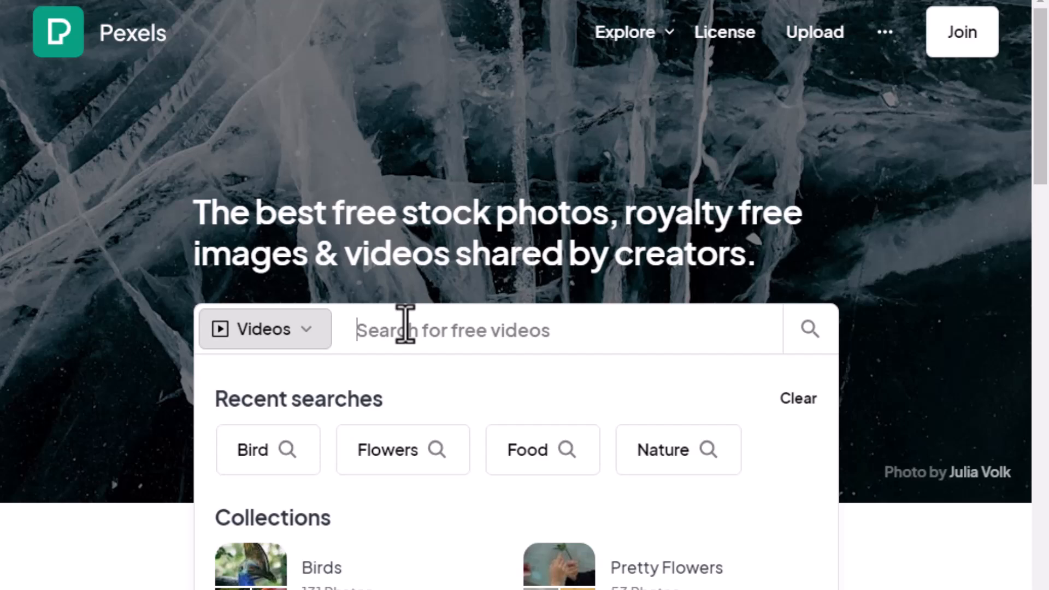
text(freinds walking on the road)
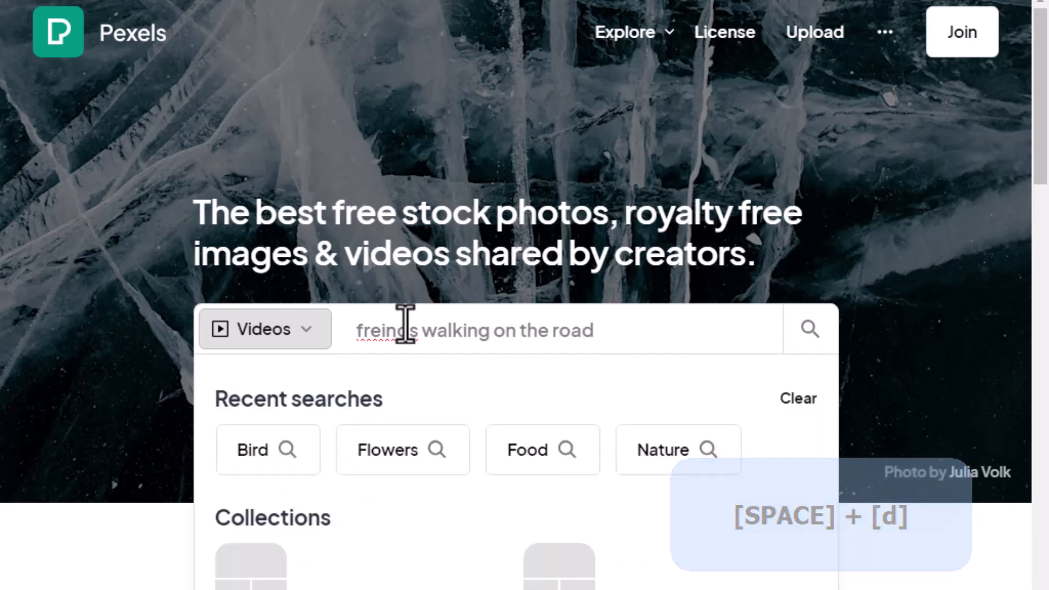
key(Return)
Step: Browse the video results for a suitable clip of people walking on a road
scroll(429, 351, down, 4)
scroll(429, 351, up, 3)
scroll(426, 349, down, 3)
scroll(428, 351, down, 5)
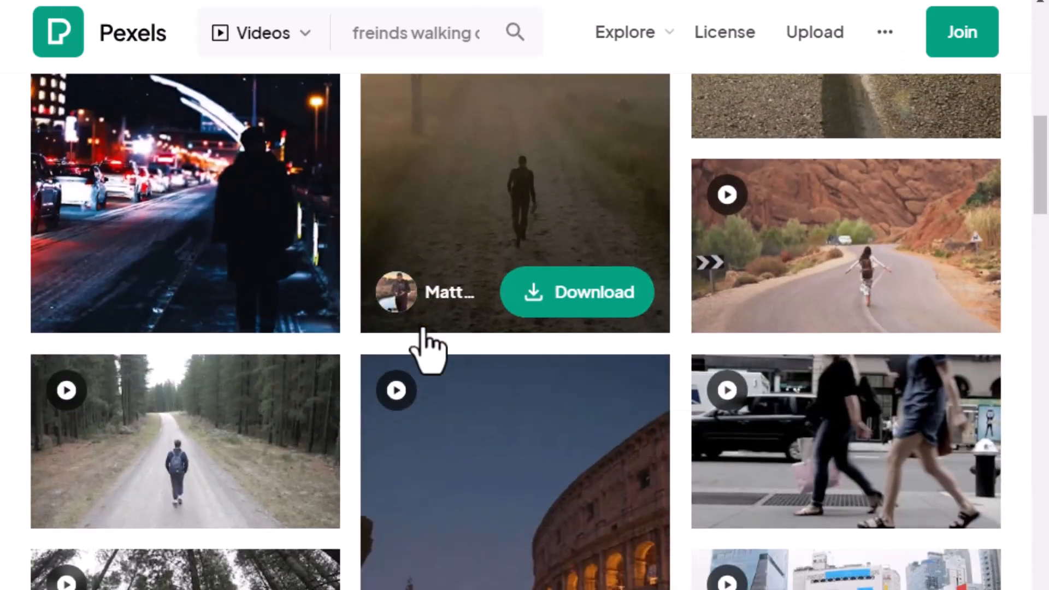
scroll(429, 351, down, 10)
scroll(428, 352, down, 12)
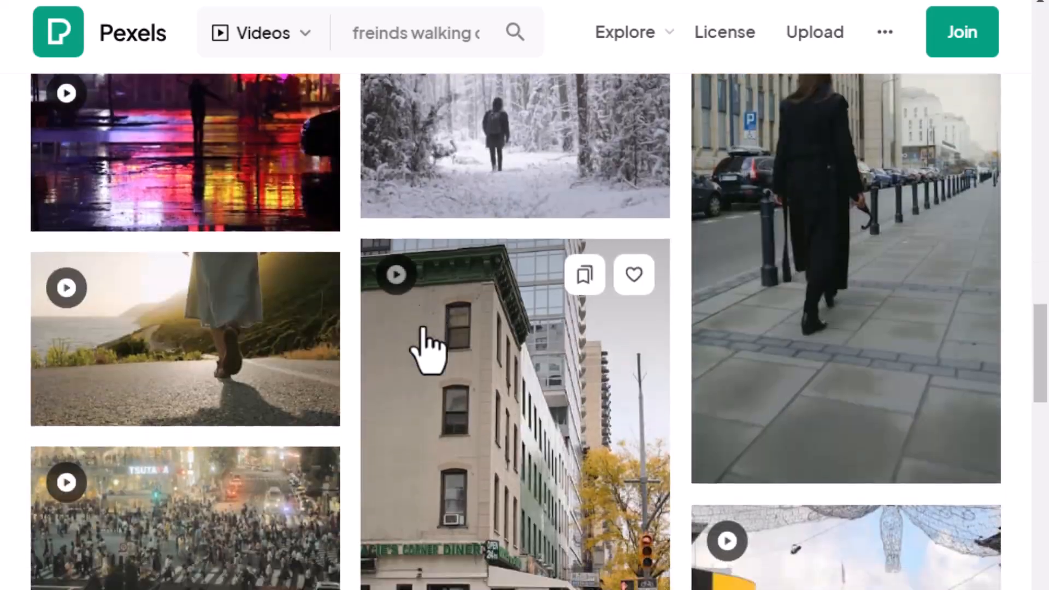
scroll(428, 351, up, 6)
scroll(428, 351, down, 6)
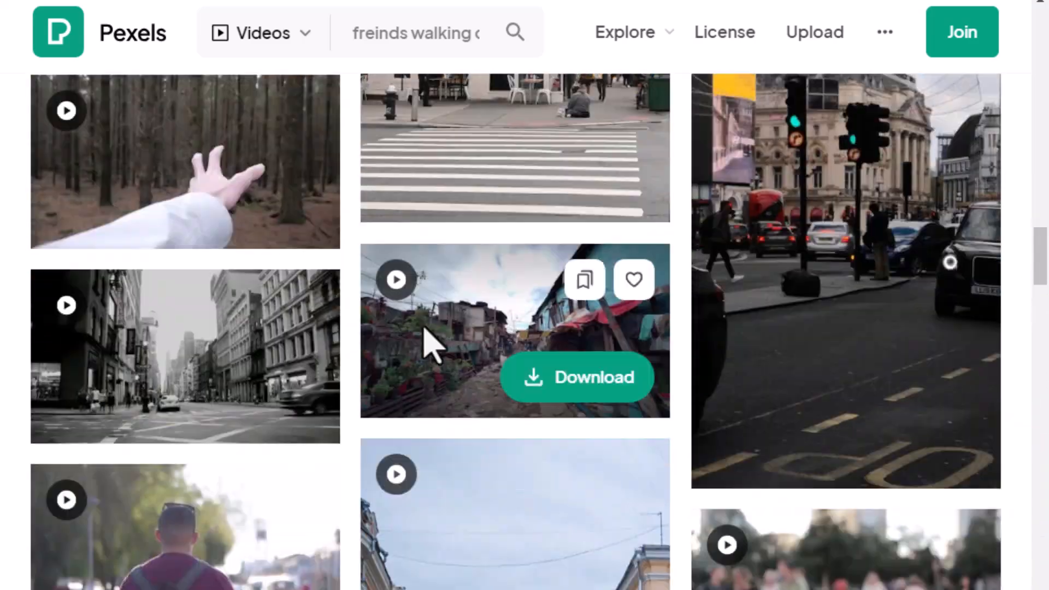
scroll(428, 352, up, 3)
scroll(428, 351, down, 2)
scroll(428, 351, down, 8)
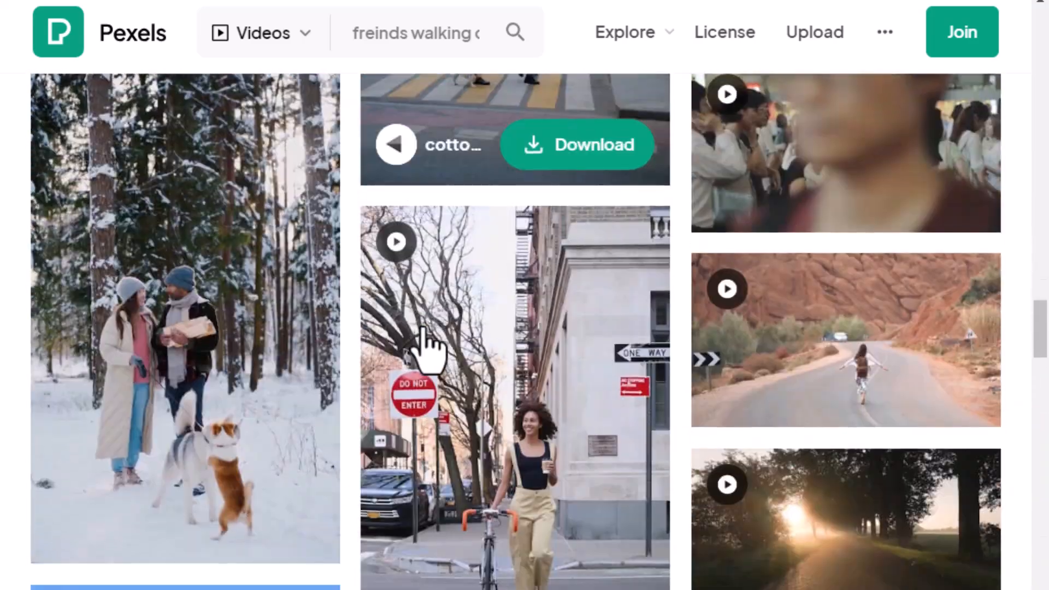
scroll(429, 351, down, 14)
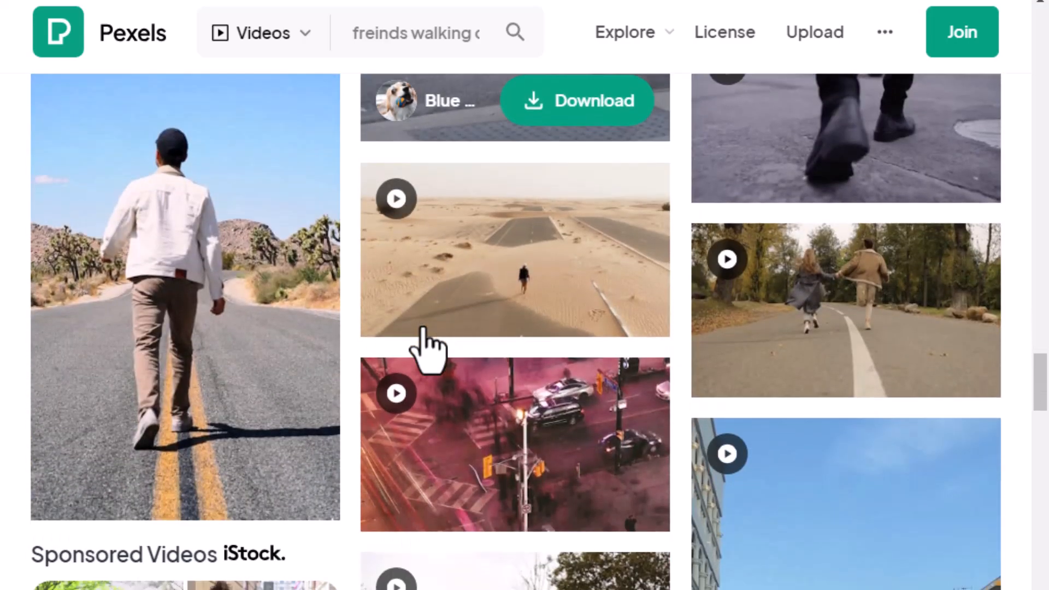
scroll(428, 351, down, 8)
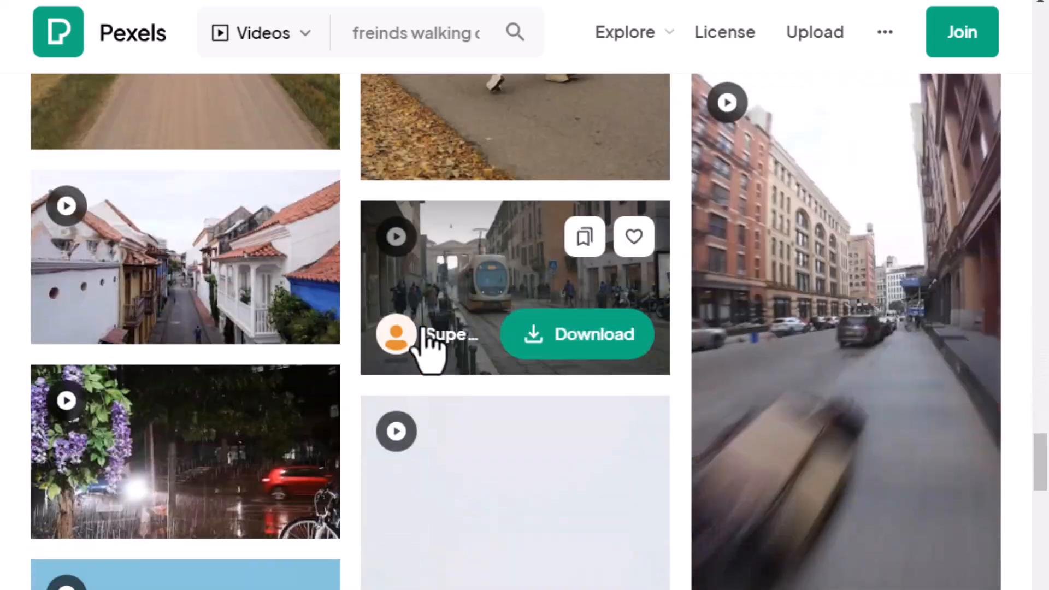
scroll(428, 351, up, 5)
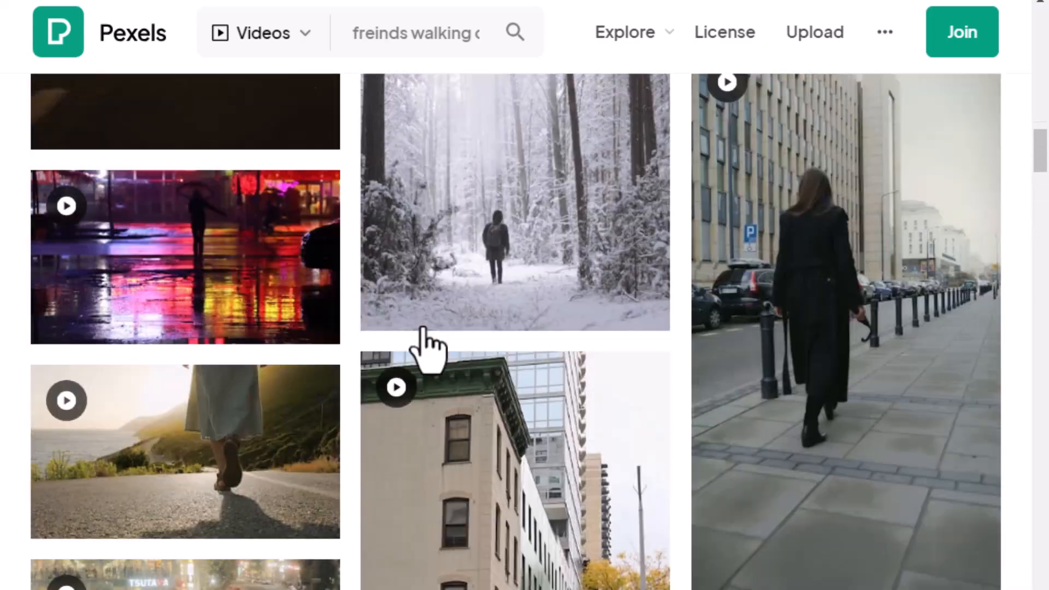
scroll(429, 351, up, 5)
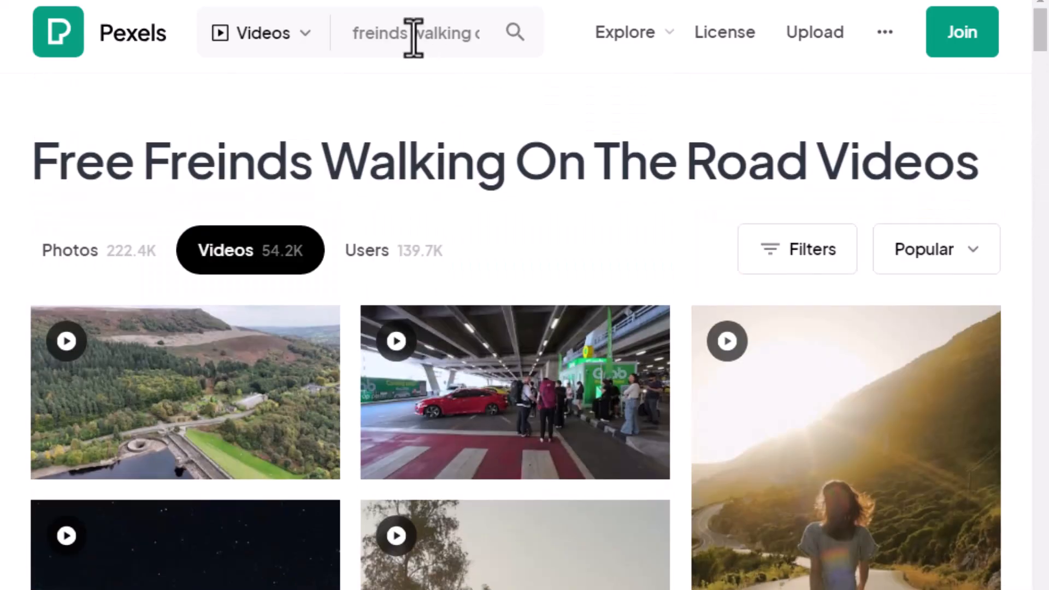
Step: Replace the first word of the video search so that it looks for "girls walking on the road"
drag(411, 34, 333, 34)
key(BackSpace)
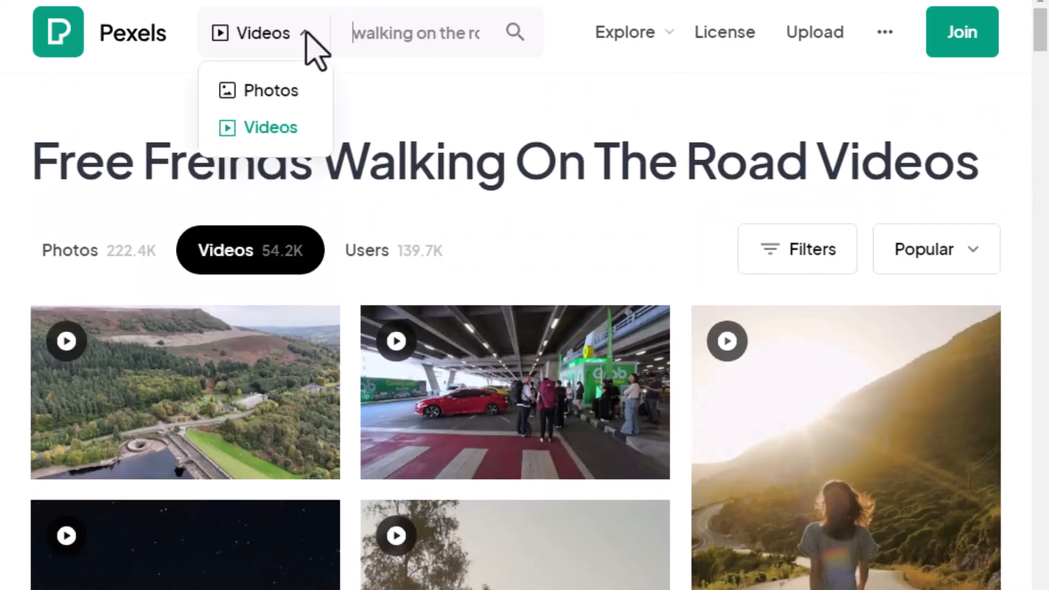
text(girls)
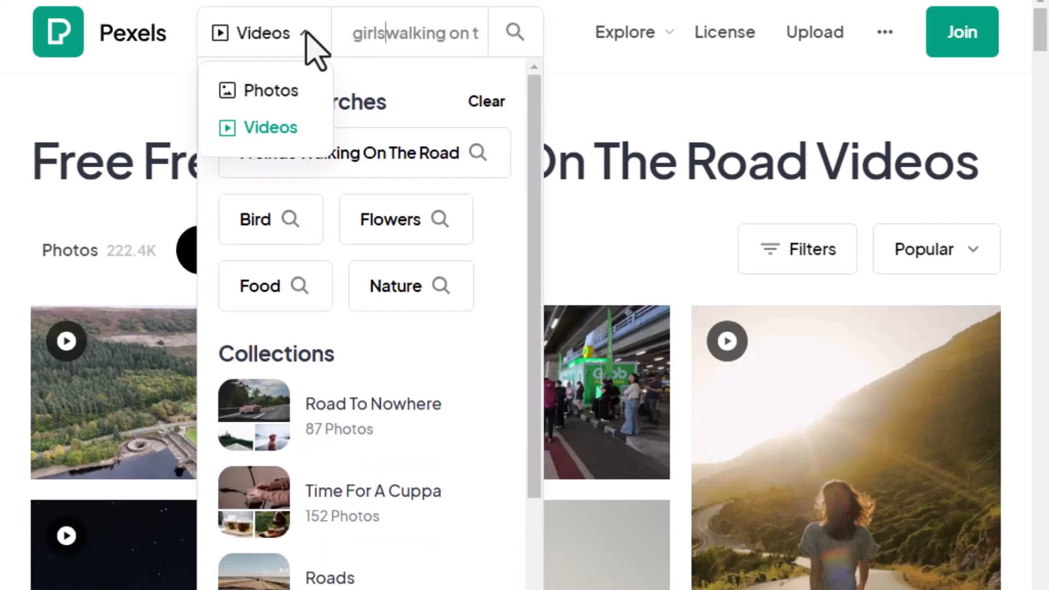
key(Return)
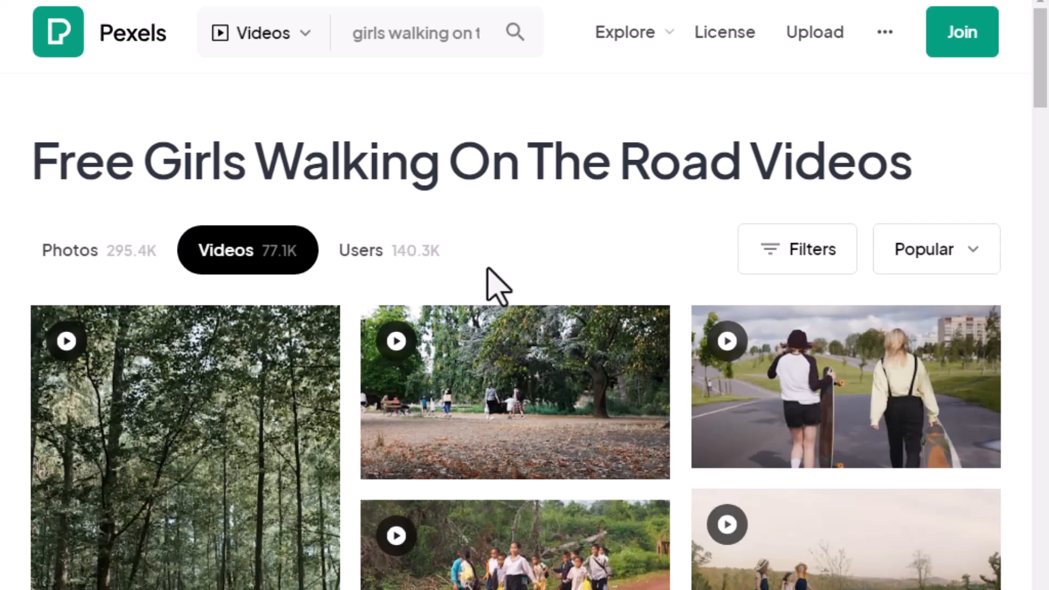
Step: Look through the new results for a clip of a group of friends walking together
scroll(492, 281, down, 6)
scroll(492, 287, down, 5)
scroll(491, 287, down, 9)
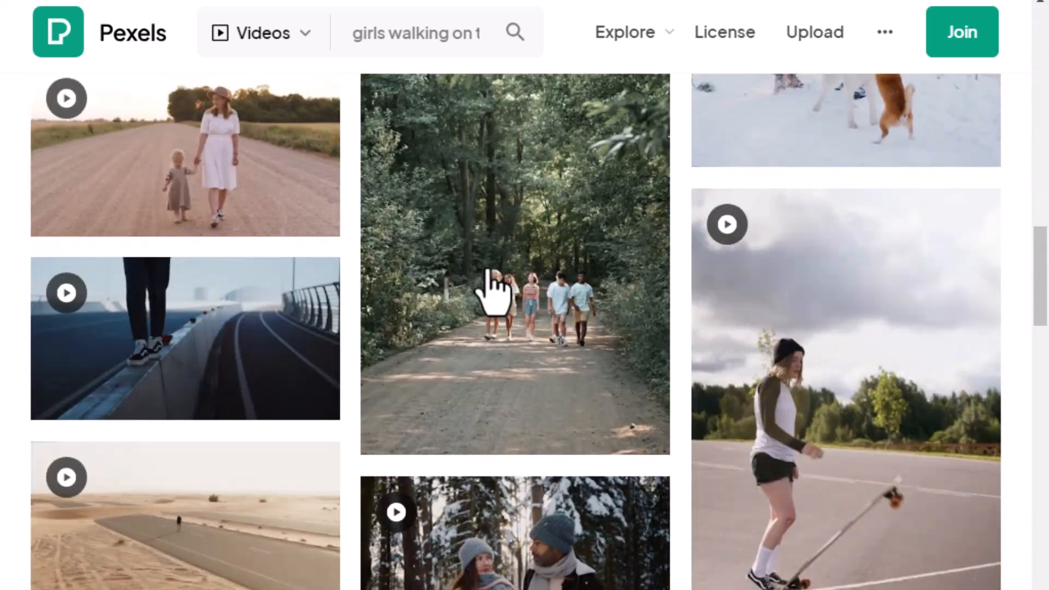
scroll(492, 290, down, 10)
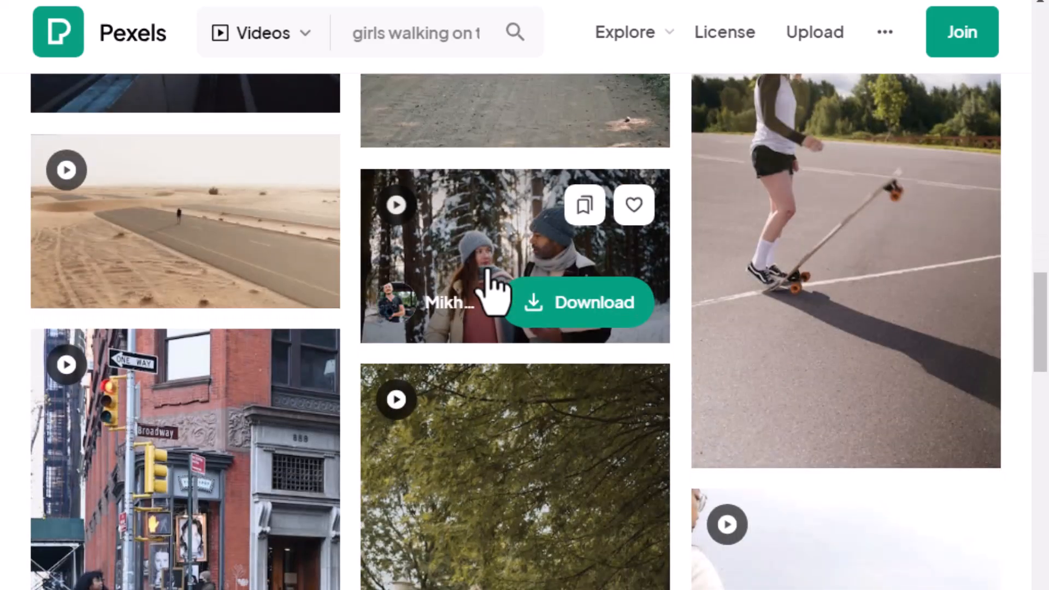
scroll(492, 289, down, 3)
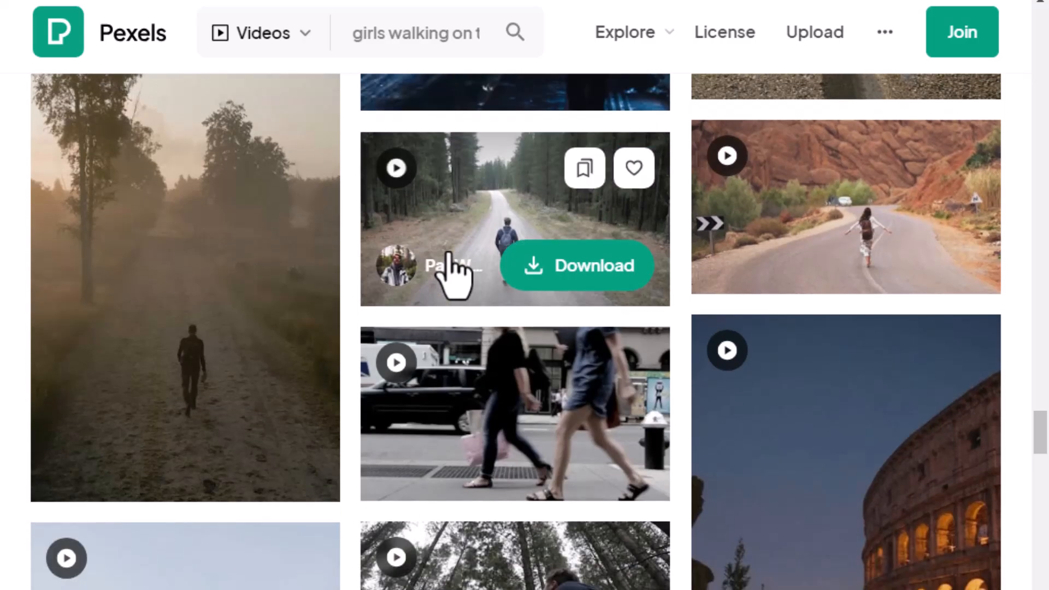
scroll(453, 273, down, 15)
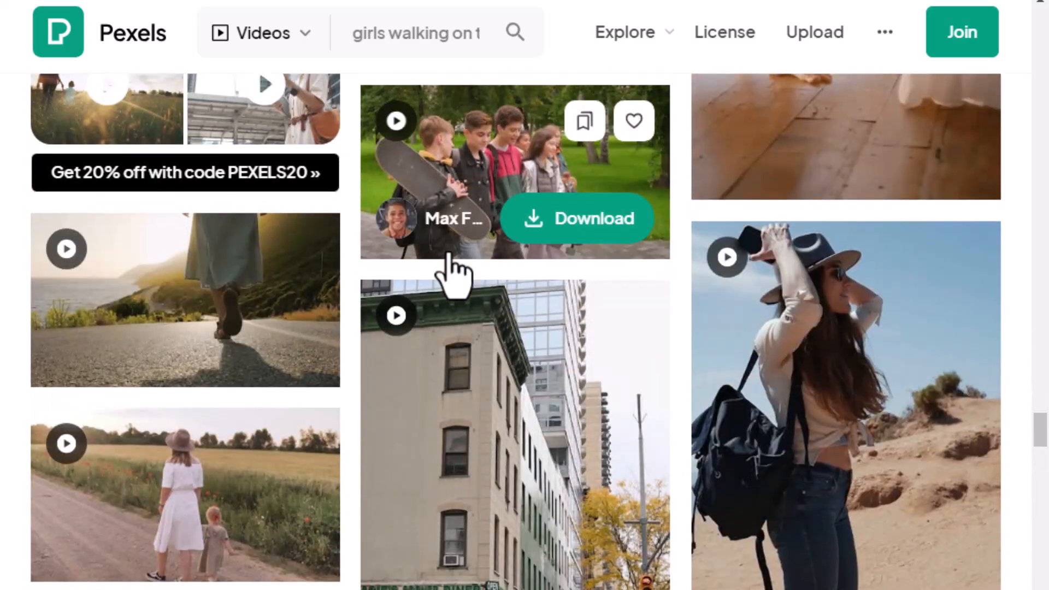
scroll(452, 273, up, 3)
scroll(532, 418, down, 13)
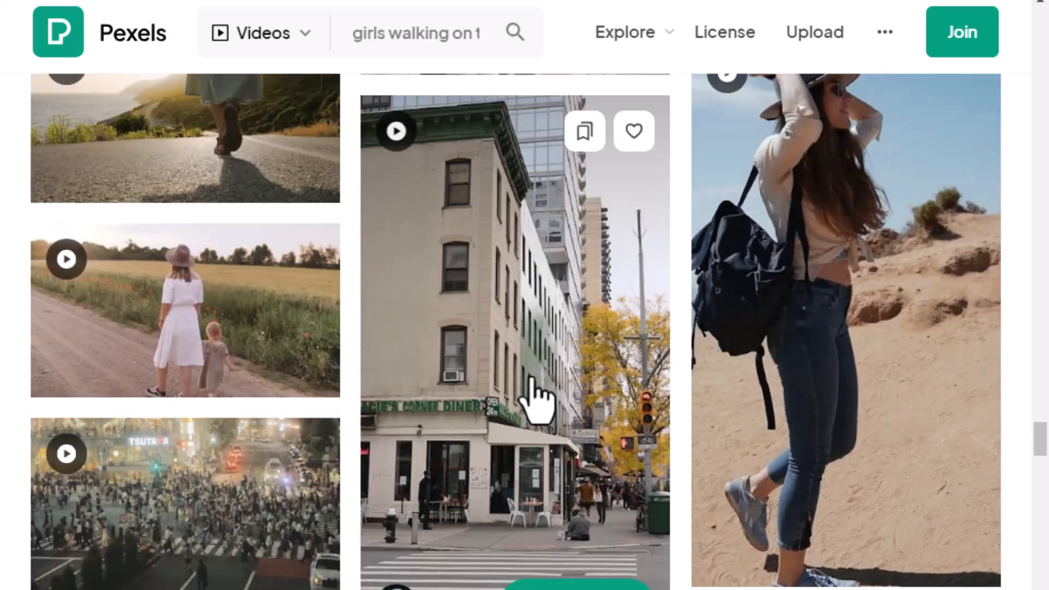
scroll(534, 398, up, 7)
scroll(533, 383, up, 7)
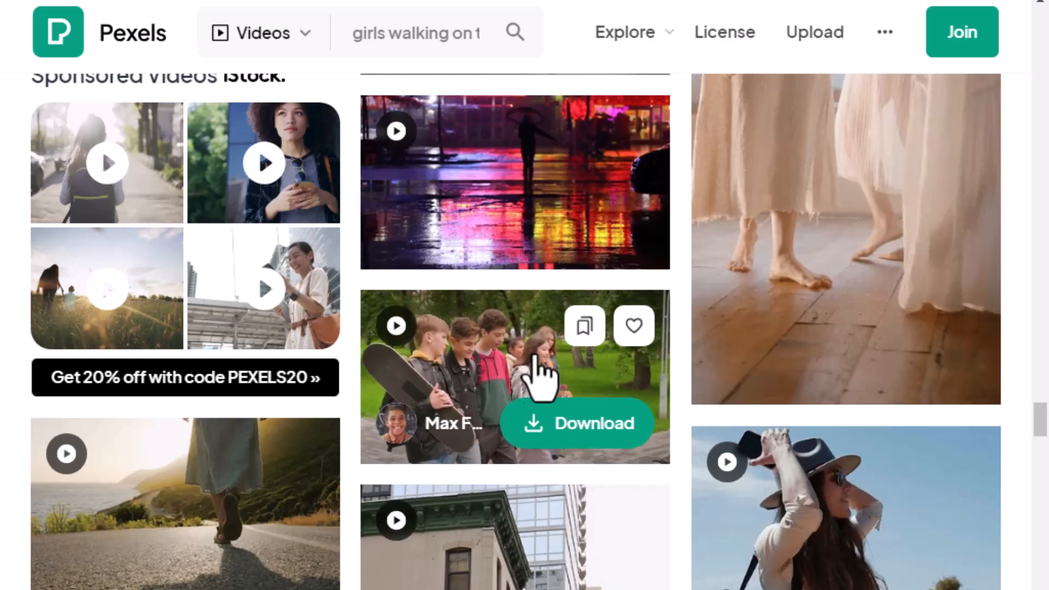
Step: Download the video of teenagers walking through a park with skateboards, and check its progress in the recent downloads
click(549, 429)
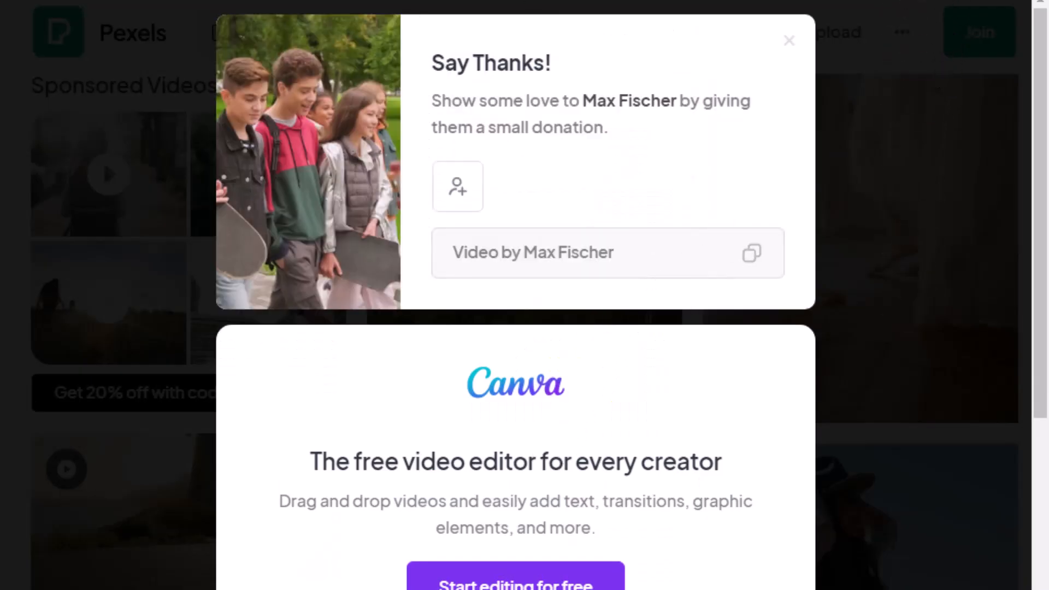
click(919, 1)
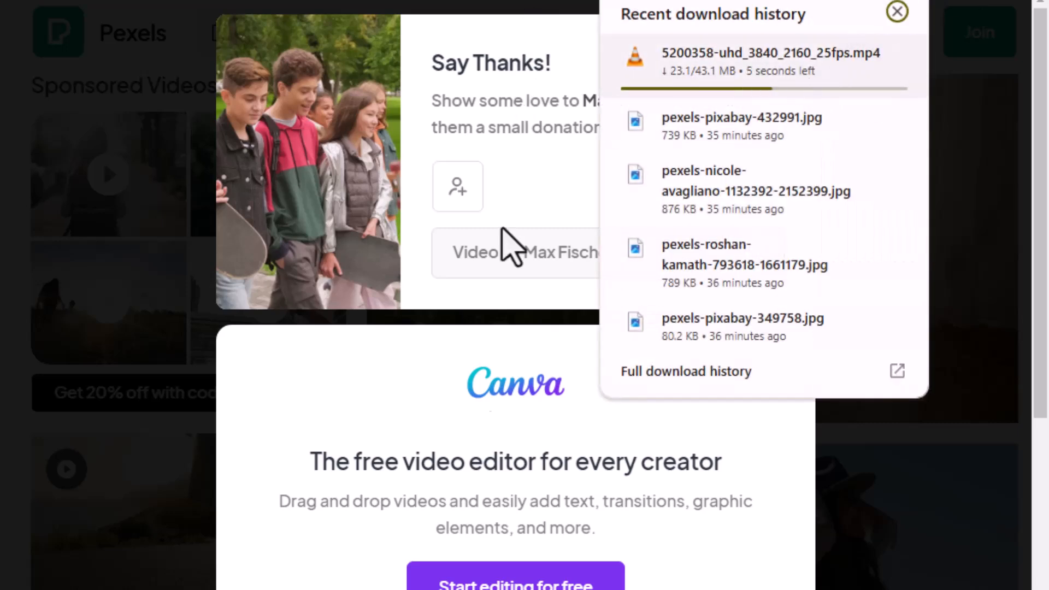
mouse_move(890, 75)
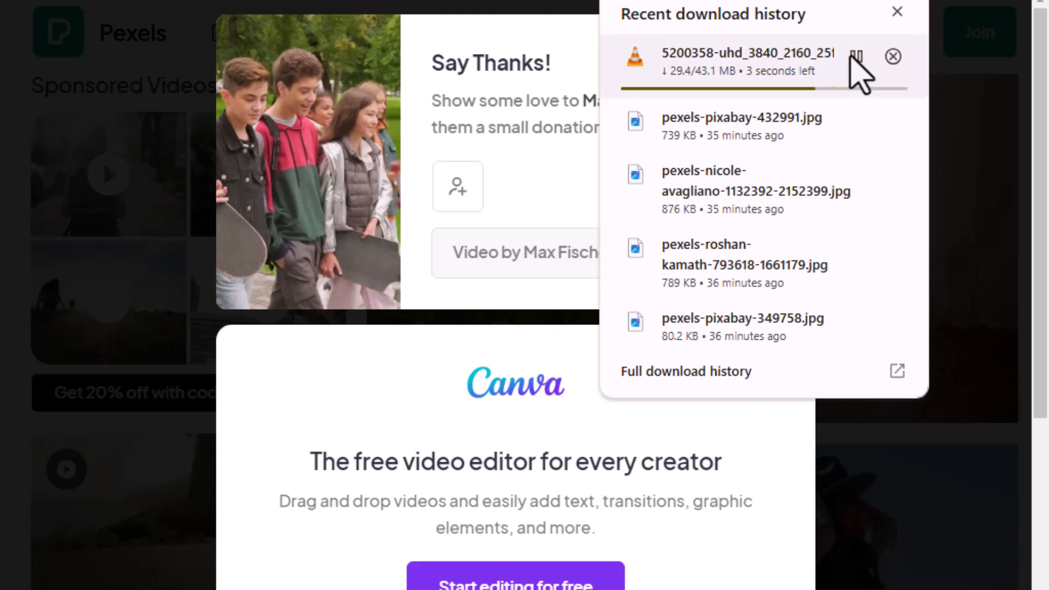
click(528, 154)
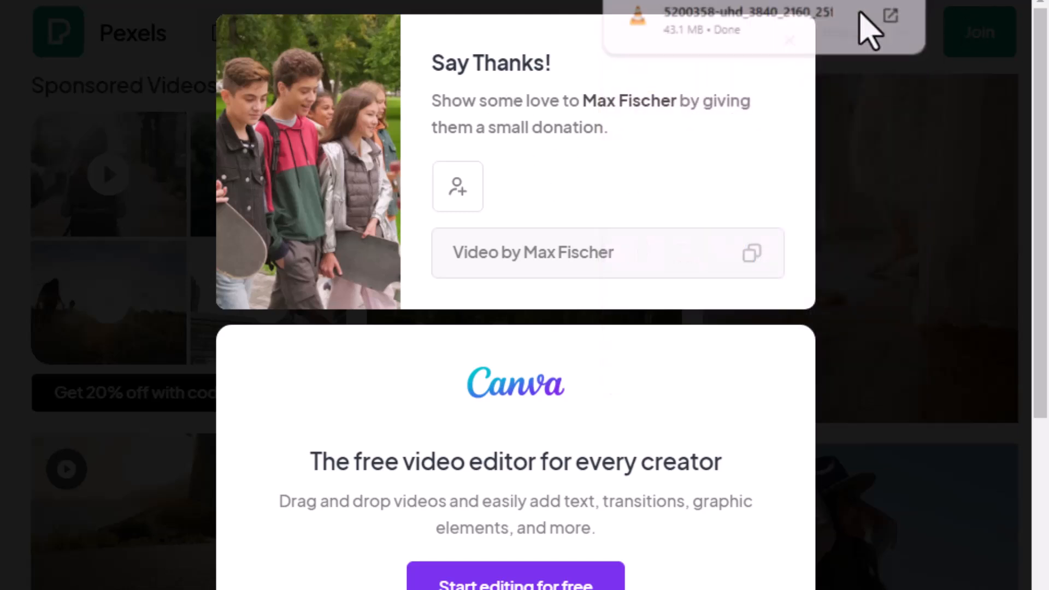
Step: Move the downloaded 5200358-uhd_3840_2160_25fps video from Downloads into the Chunks folder inside Batch 1 on the Desktop
click(861, 17)
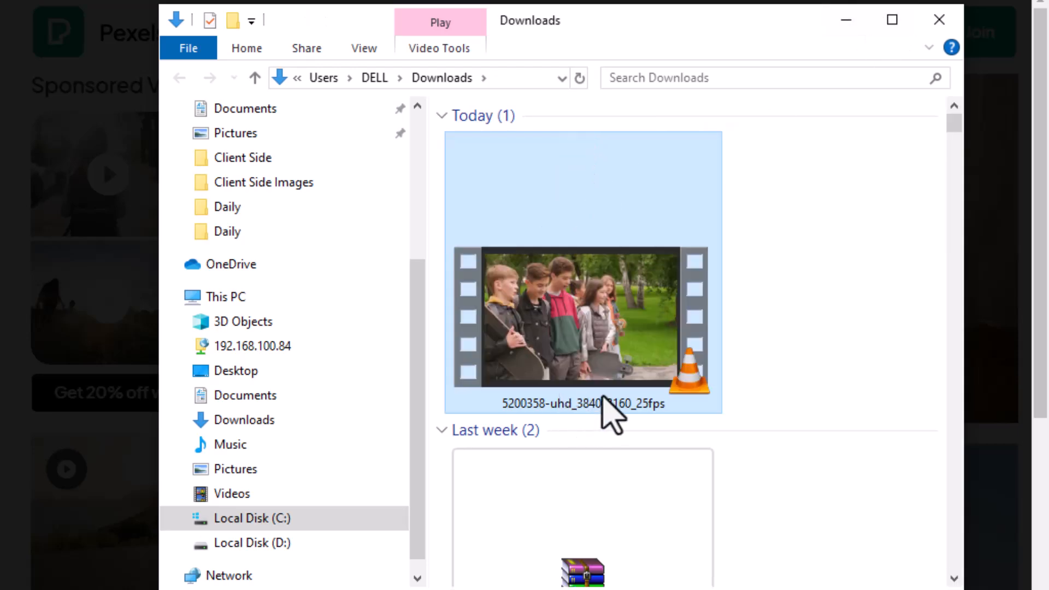
key(ctrl+x)
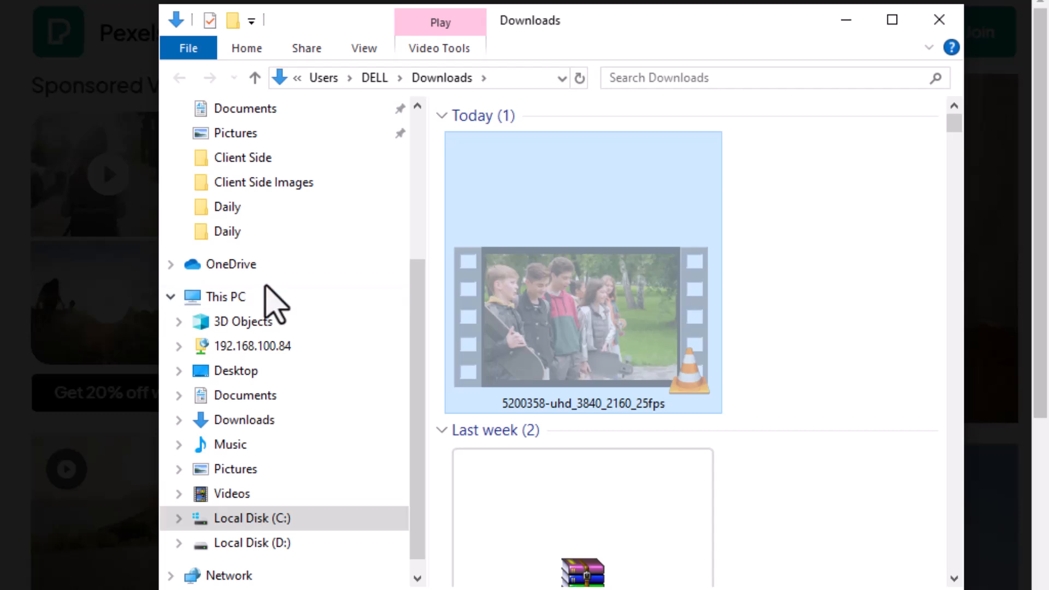
scroll(247, 263, up, 3)
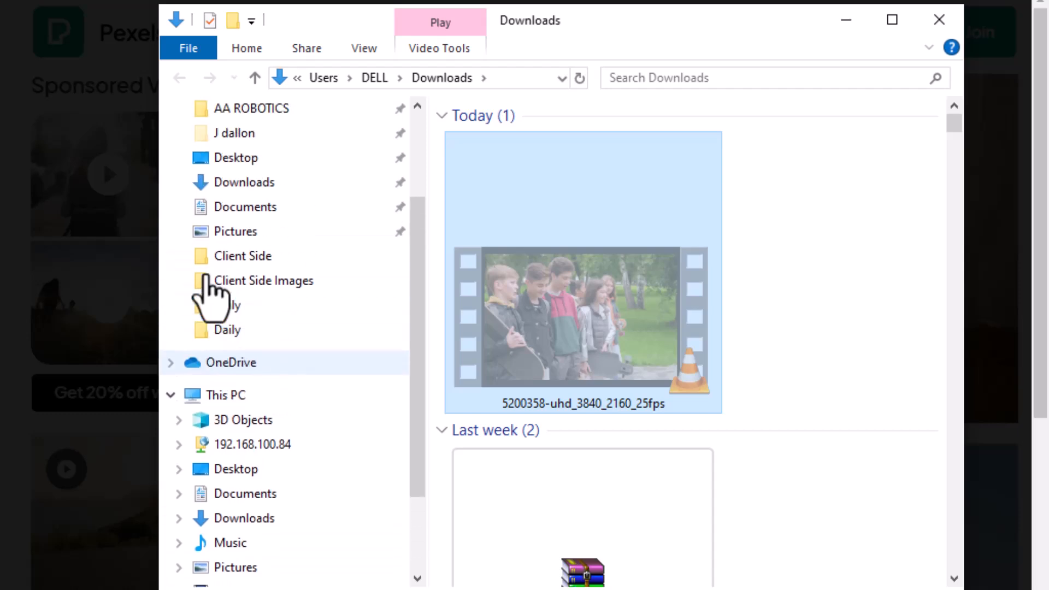
click(249, 295)
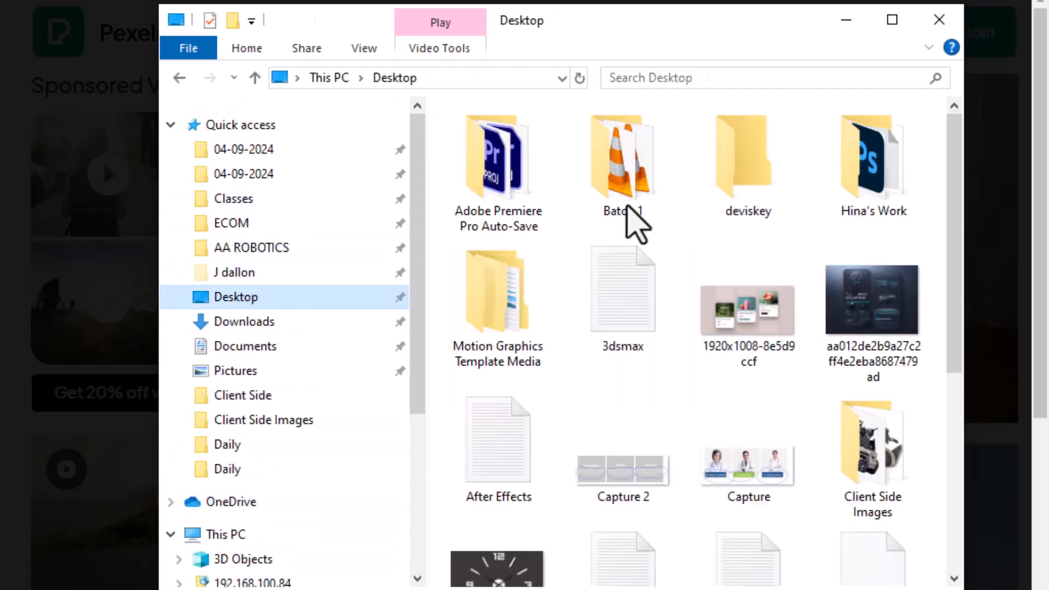
drag(679, 47, 355, 97)
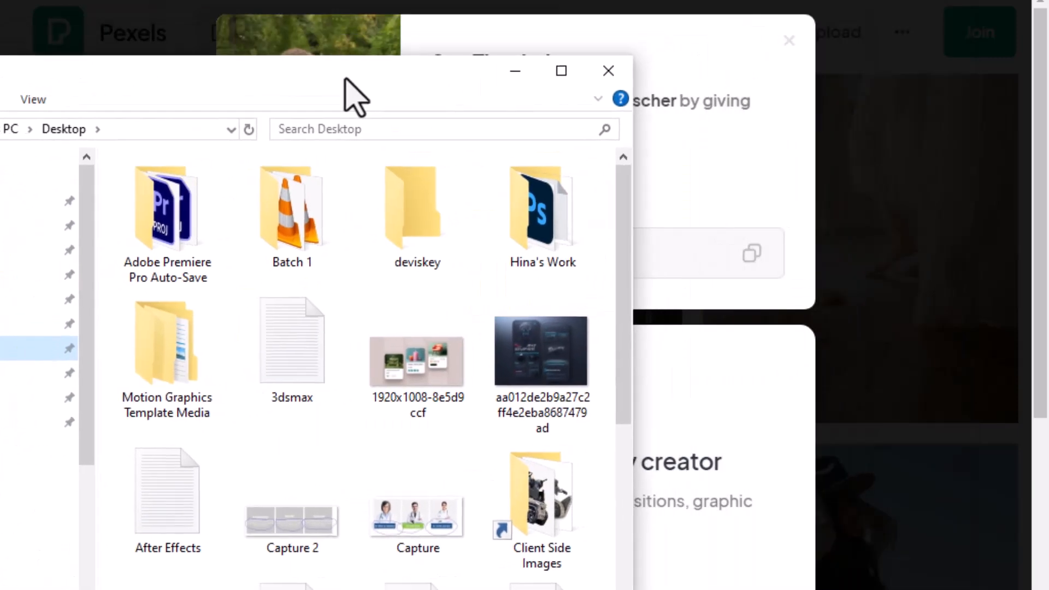
double_click(273, 224)
double_click(180, 199)
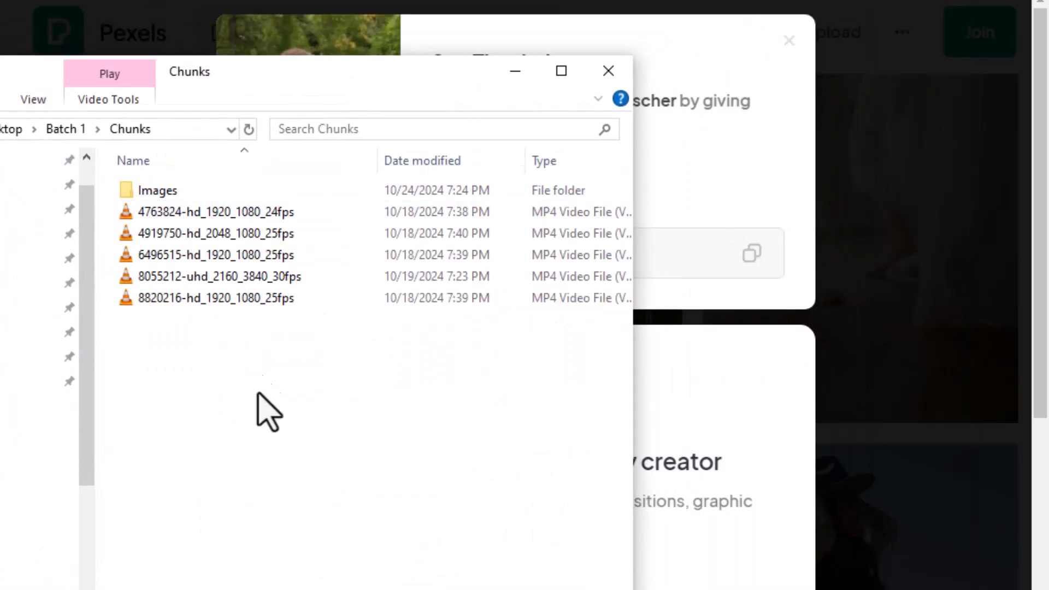
right_click(272, 415)
click(342, 257)
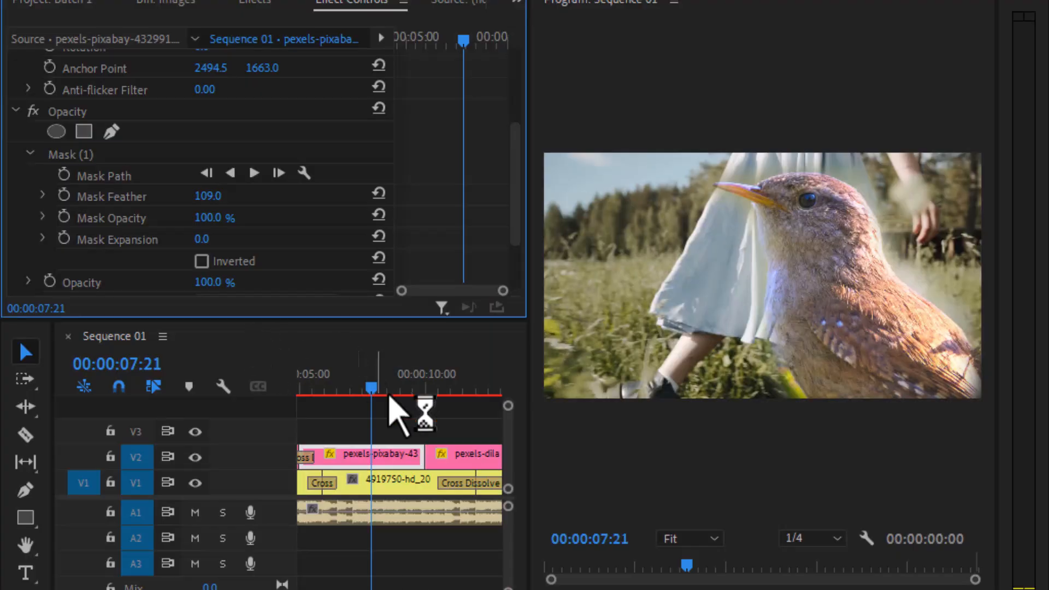
Step: Switch back to Premiere Pro, clear the clip selection and move the playhead to 00:01:20:23 in the empty part of the sequence
click(403, 423)
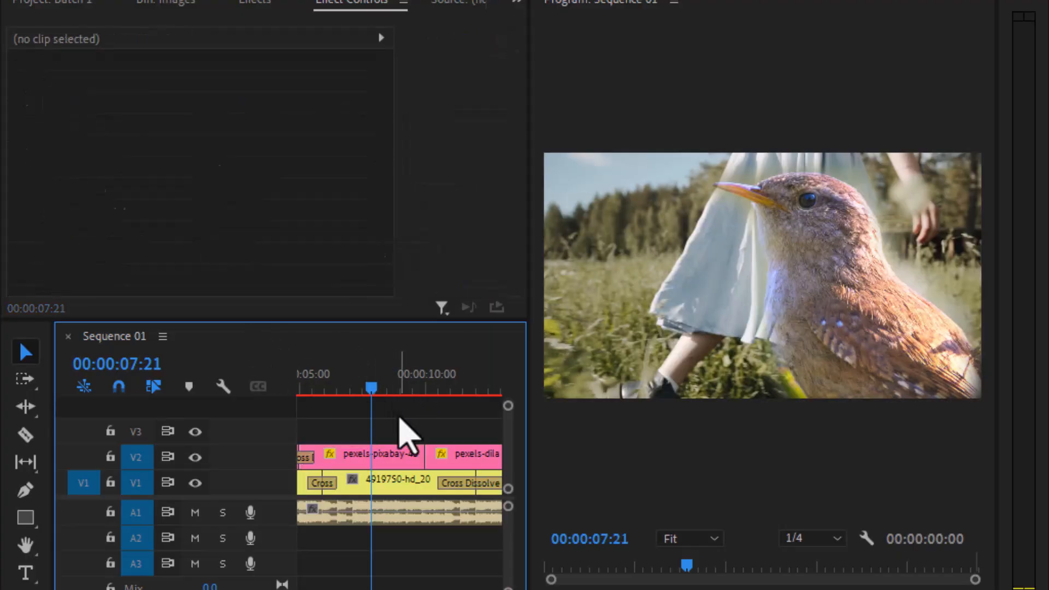
scroll(407, 434, down, 8)
click(361, 389)
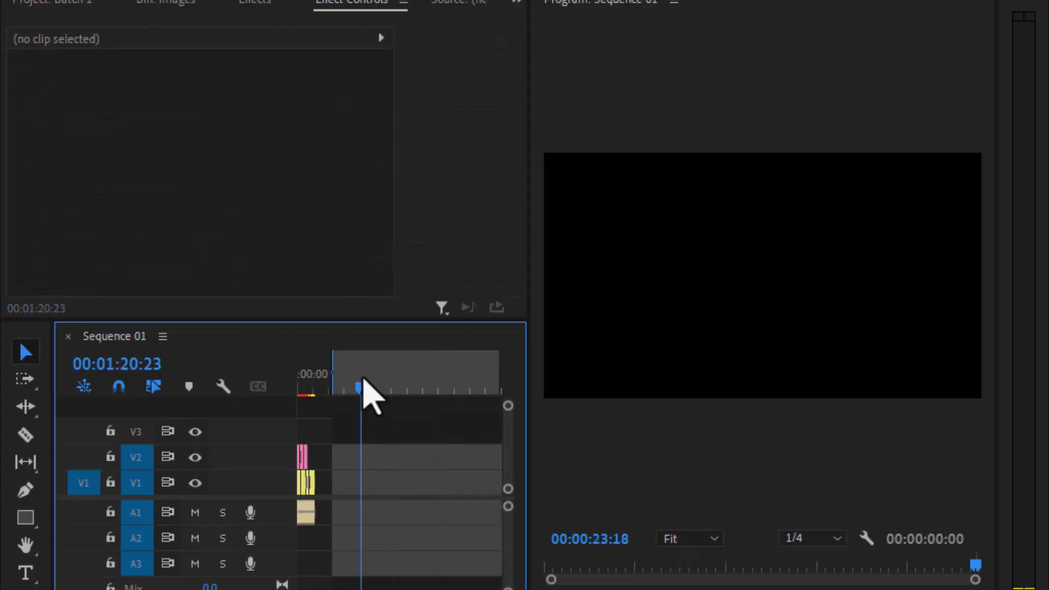
Step: Collapse the Images bin in the Batch 1 project and import the 5200358-uhd_3840_2160_25fps video from the Chunks folder
click(152, 4)
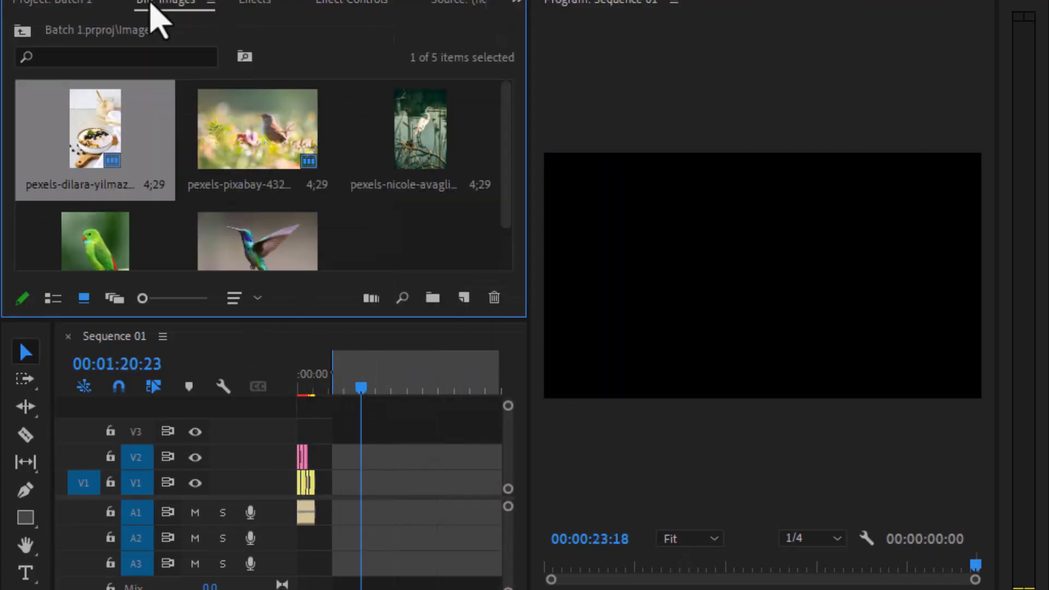
click(67, 4)
click(55, 112)
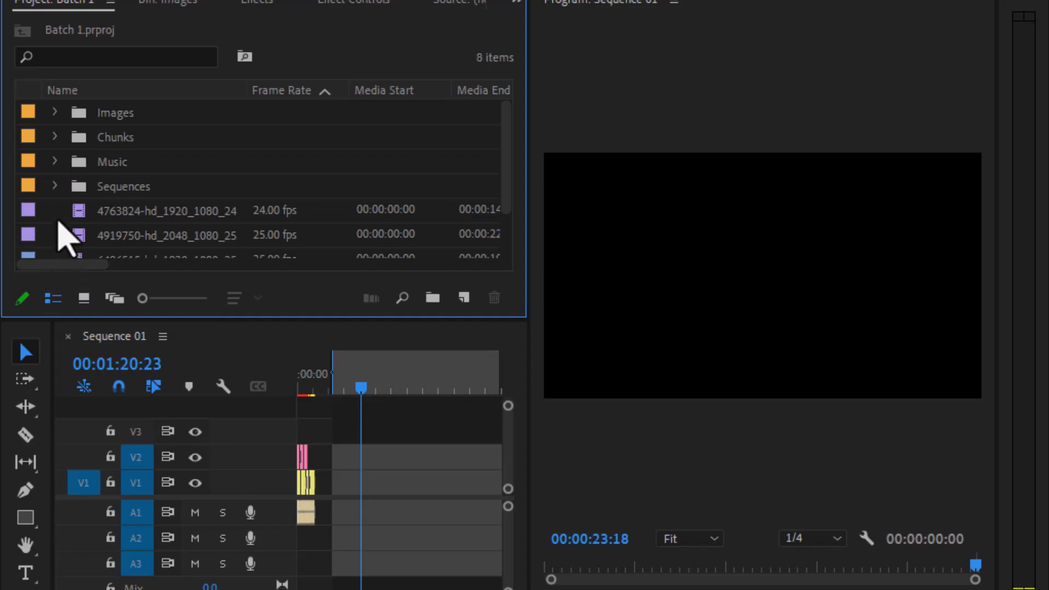
key(ctrl+i)
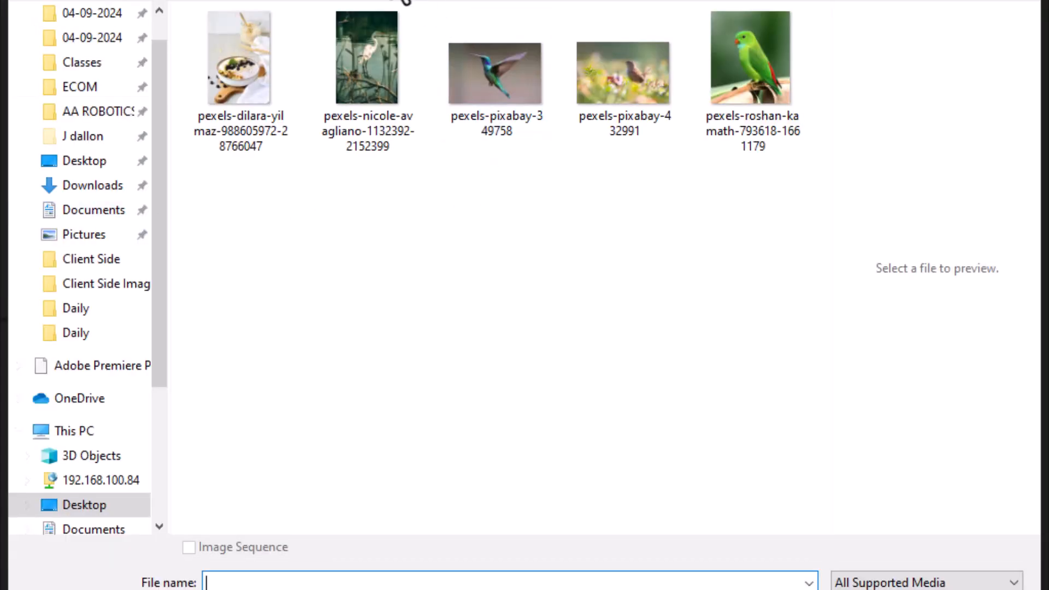
click(402, 0)
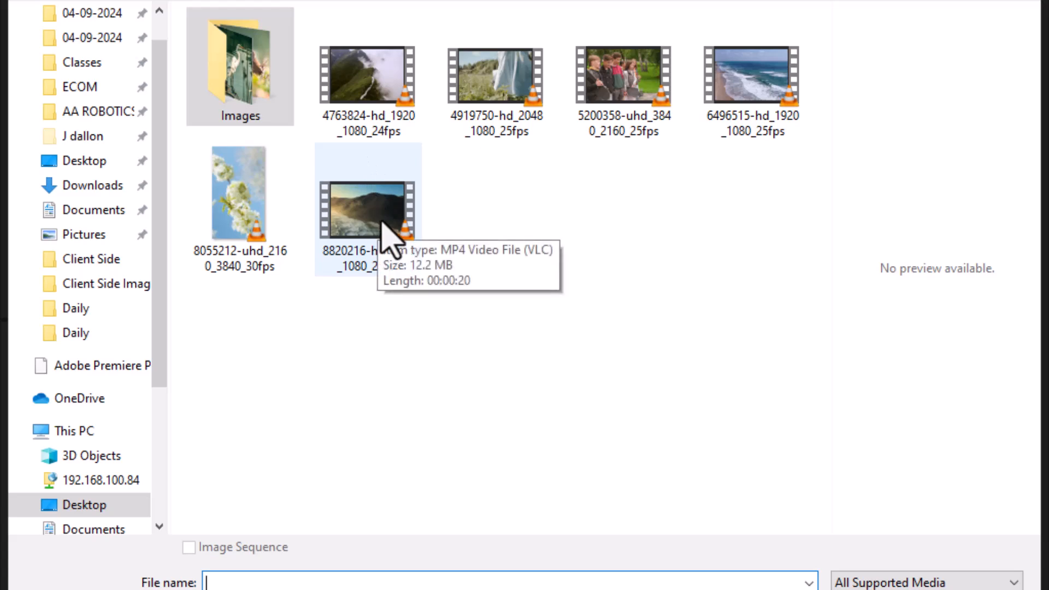
click(644, 44)
key(Return)
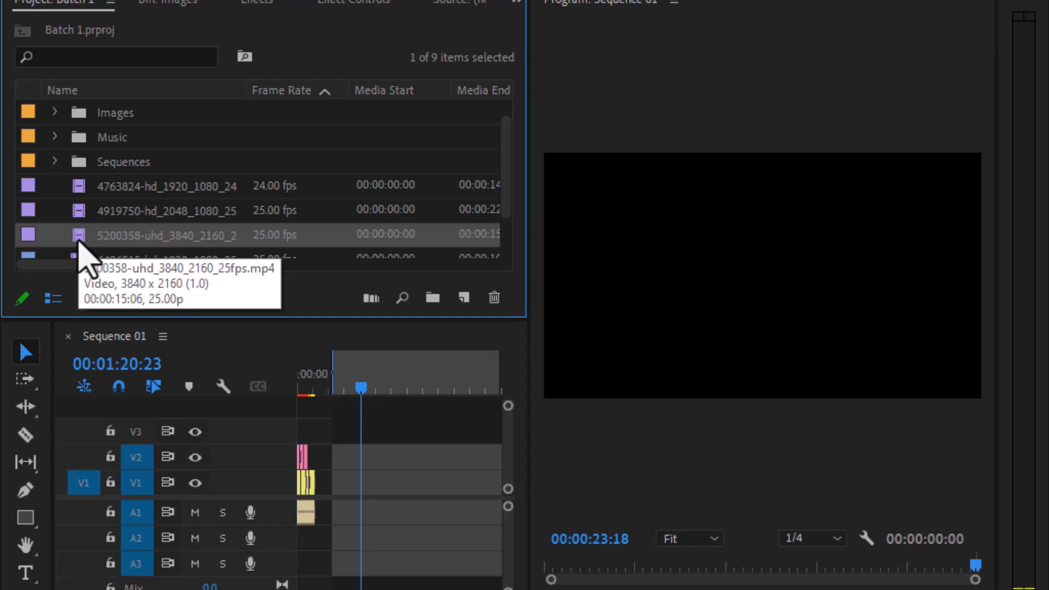
Step: Place the imported 5200358-uhd_3840_2160_25fps clip on track V1 in the empty part of the sequence, with the playhead at 00:02:24:21
drag(79, 241, 393, 485)
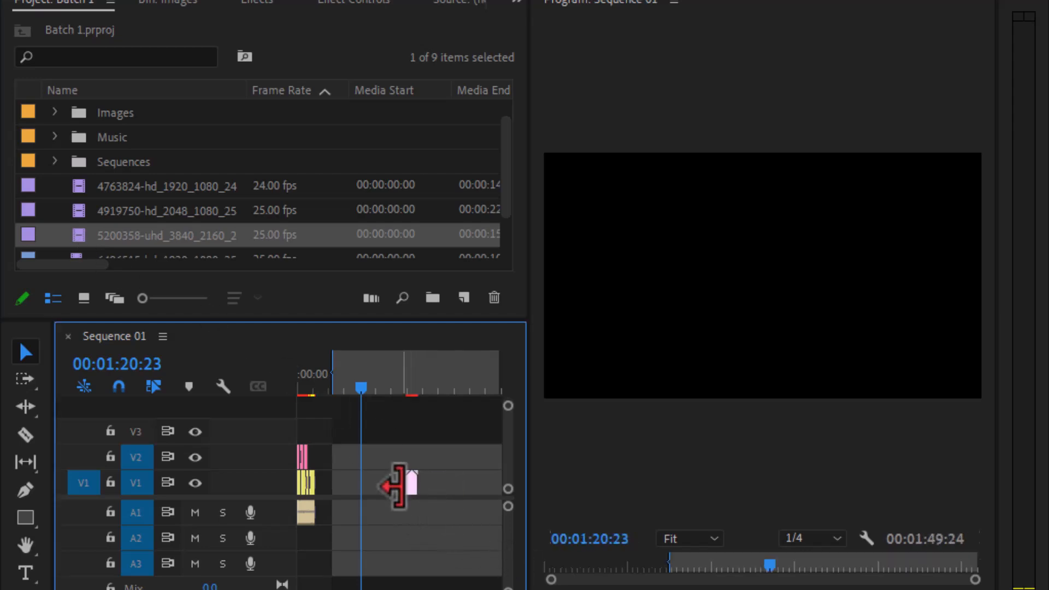
click(414, 357)
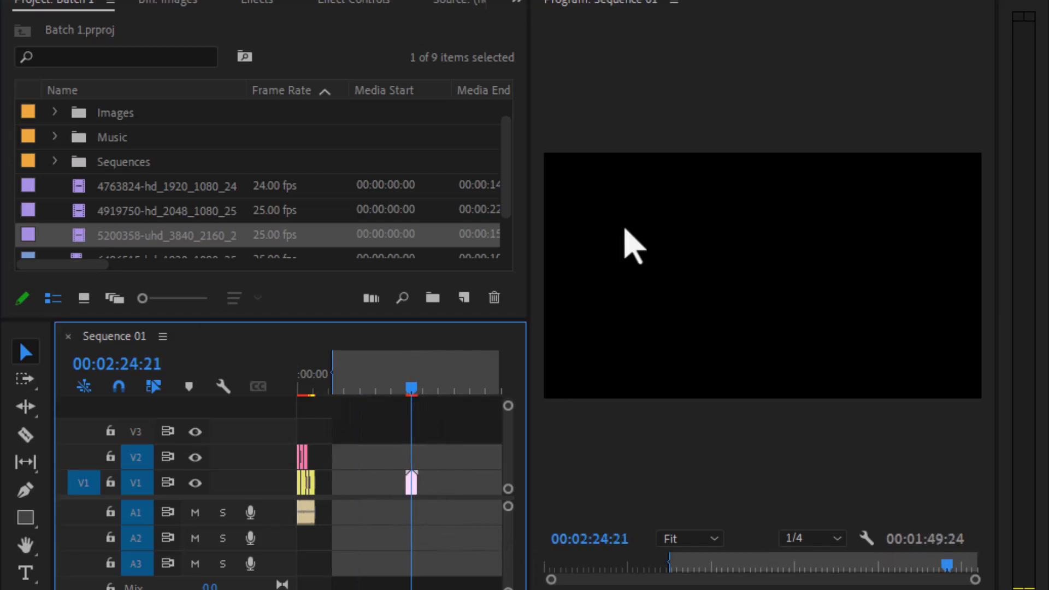
click(435, 478)
key(equal)
key(equal)
key(equal)
key(equal)
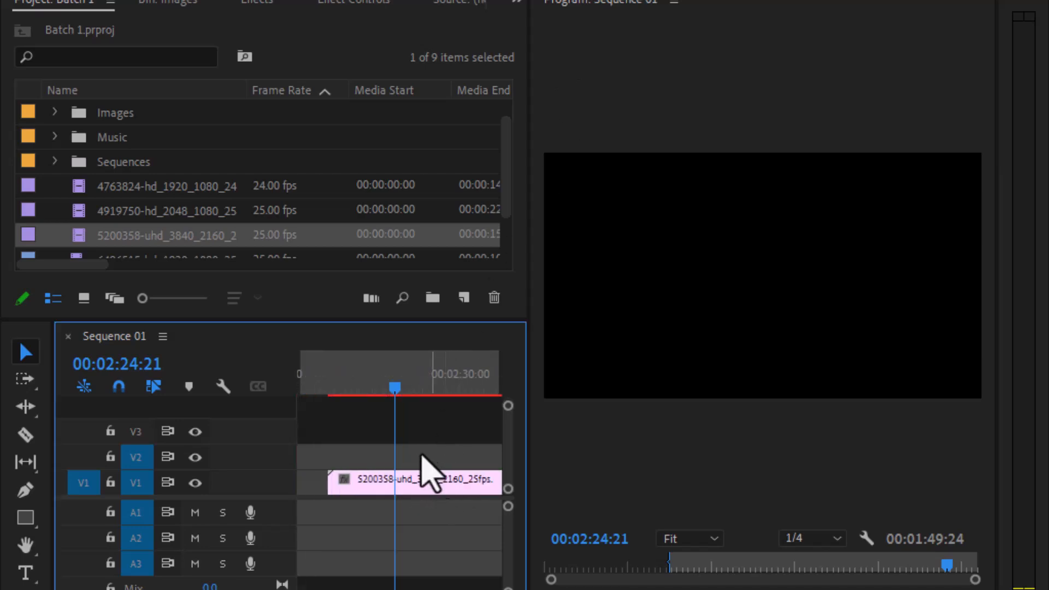
Step: Scale the walking clip on V1 to the frame size, and play it from 00:02:21:08
click(350, 383)
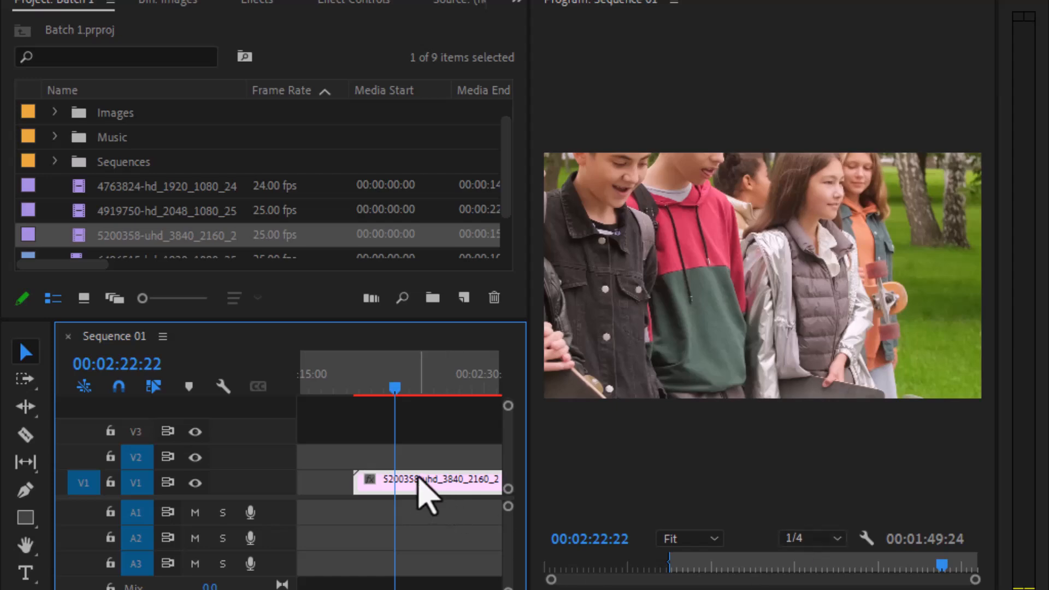
right_click(419, 480)
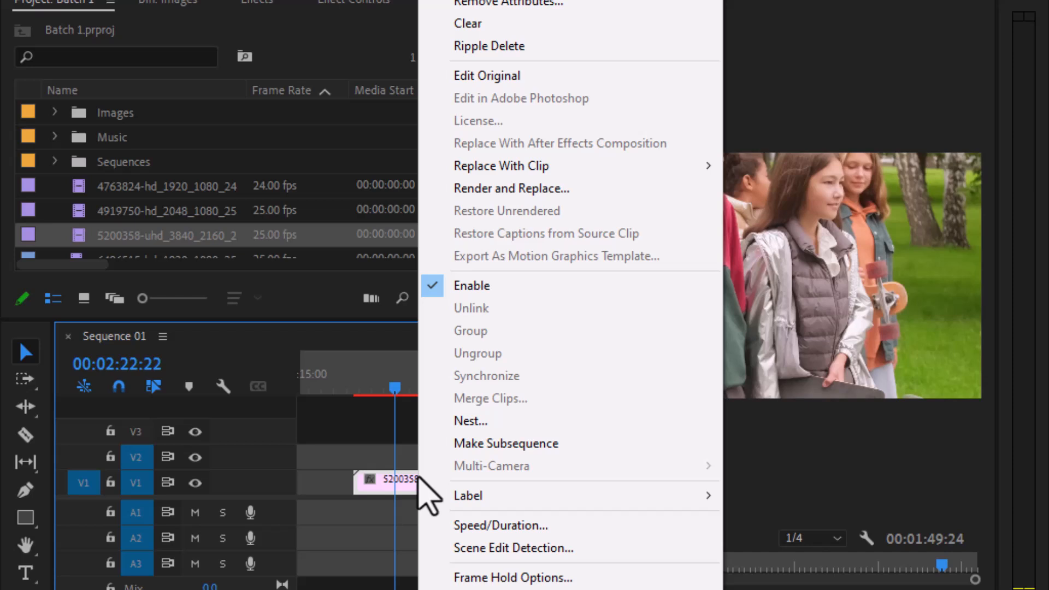
scroll(476, 550, down, 6)
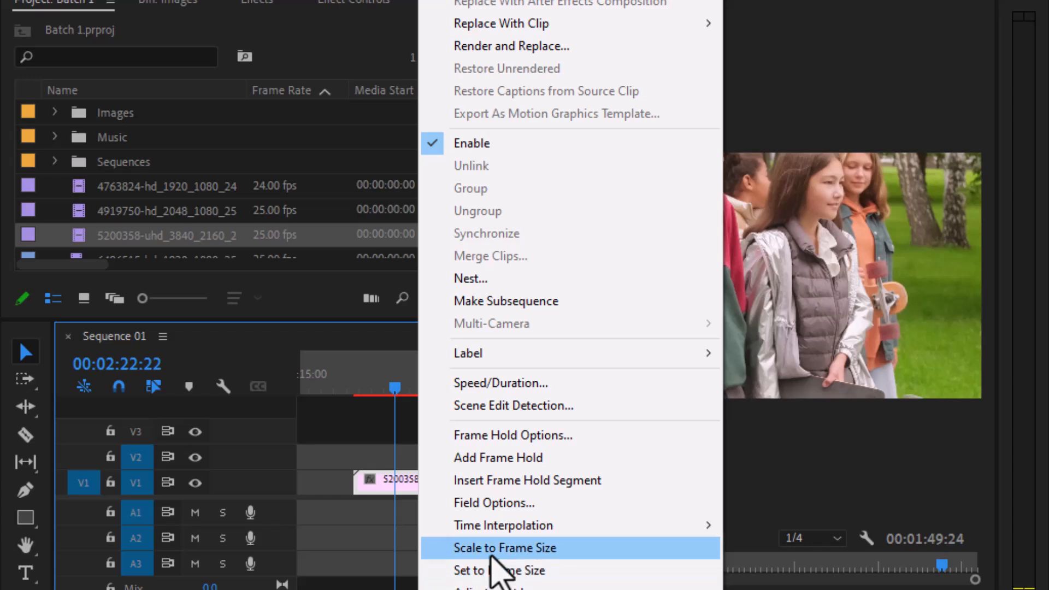
click(489, 548)
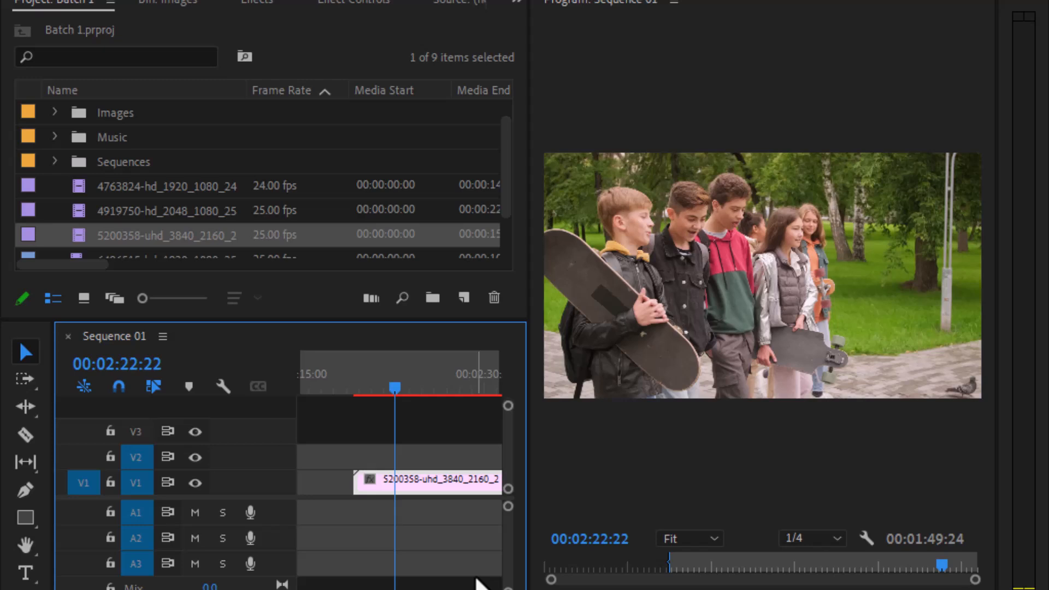
click(375, 383)
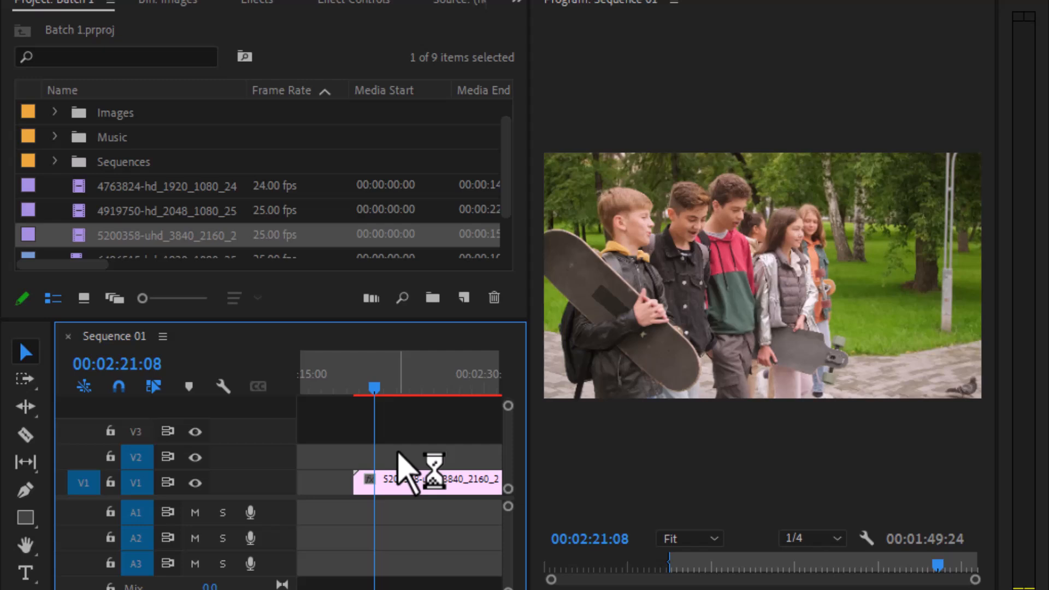
key(space)
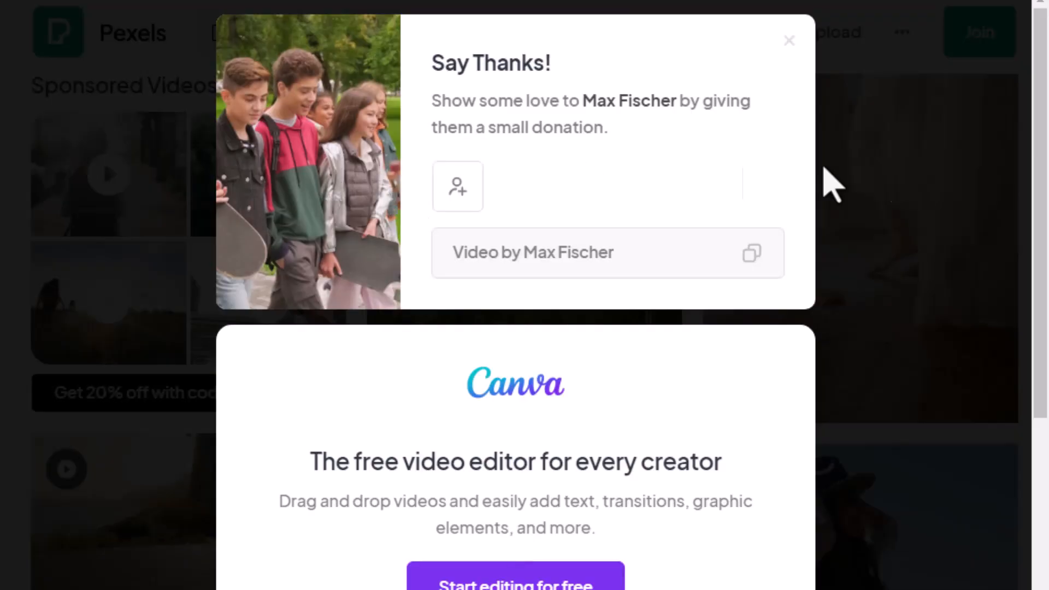
Step: Switch back to Pexels, download the teenagers walking video in Full HD 1920x1080, and check it in the recent downloads
click(955, 171)
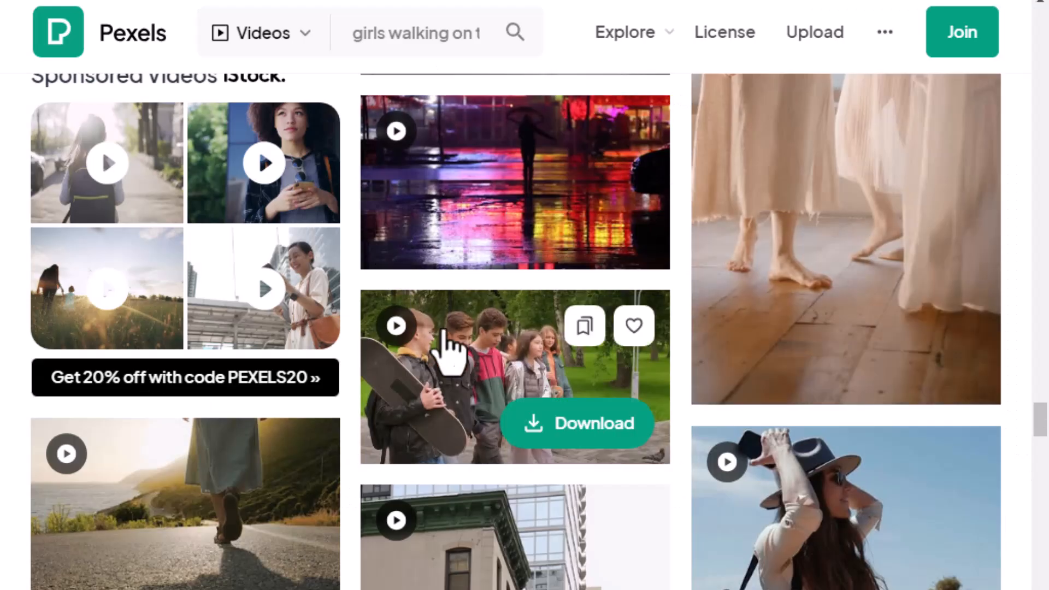
click(501, 372)
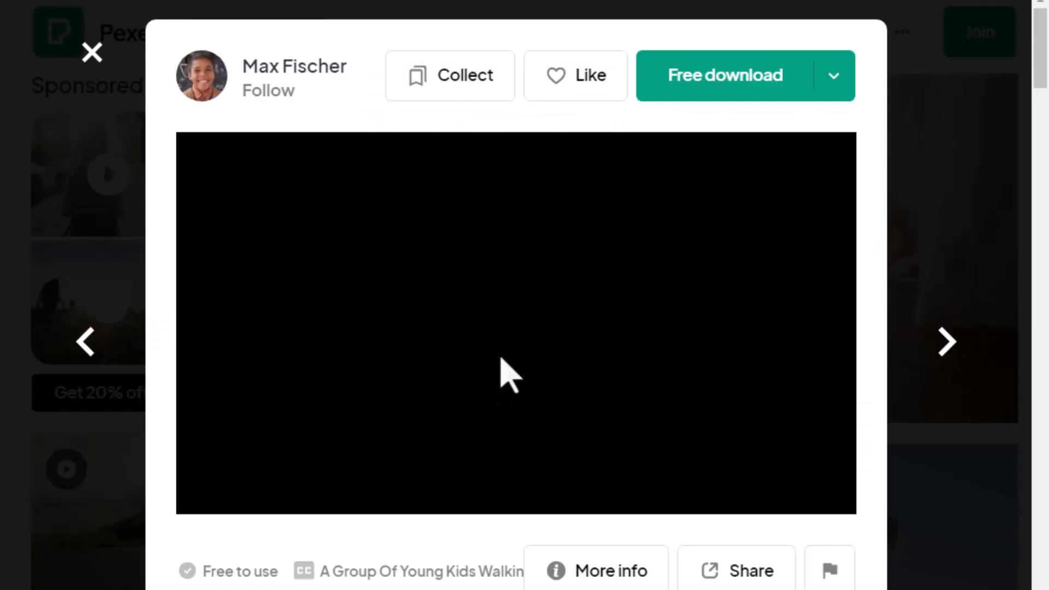
click(661, 155)
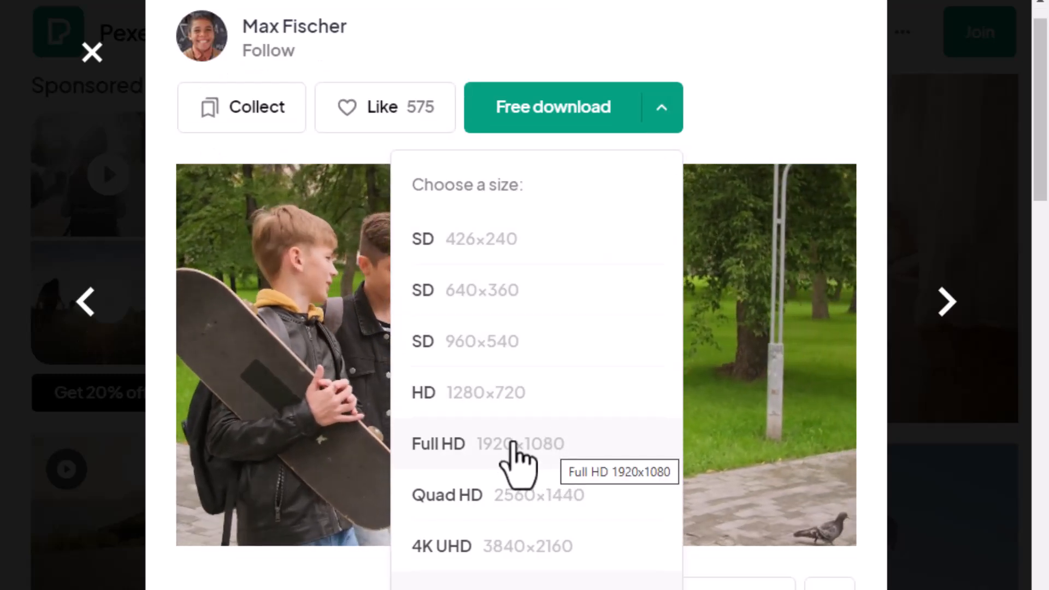
click(523, 462)
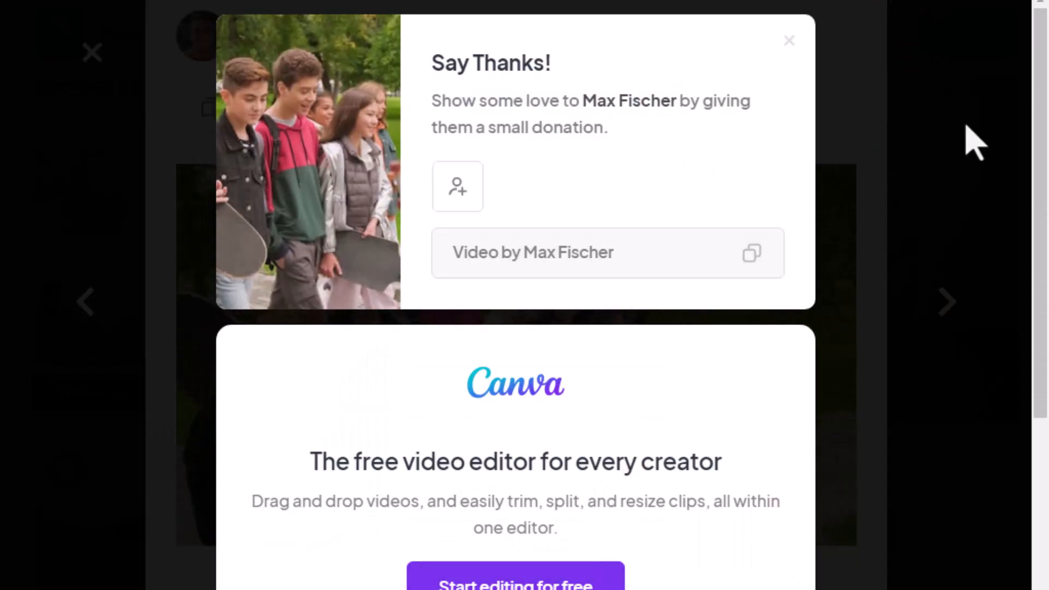
click(928, 0)
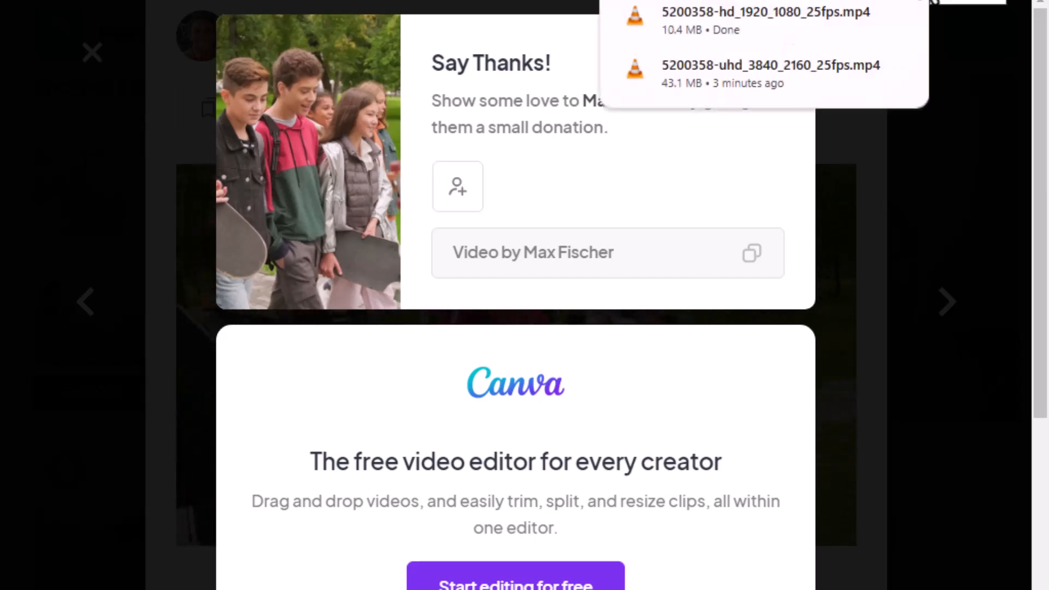
click(931, 1)
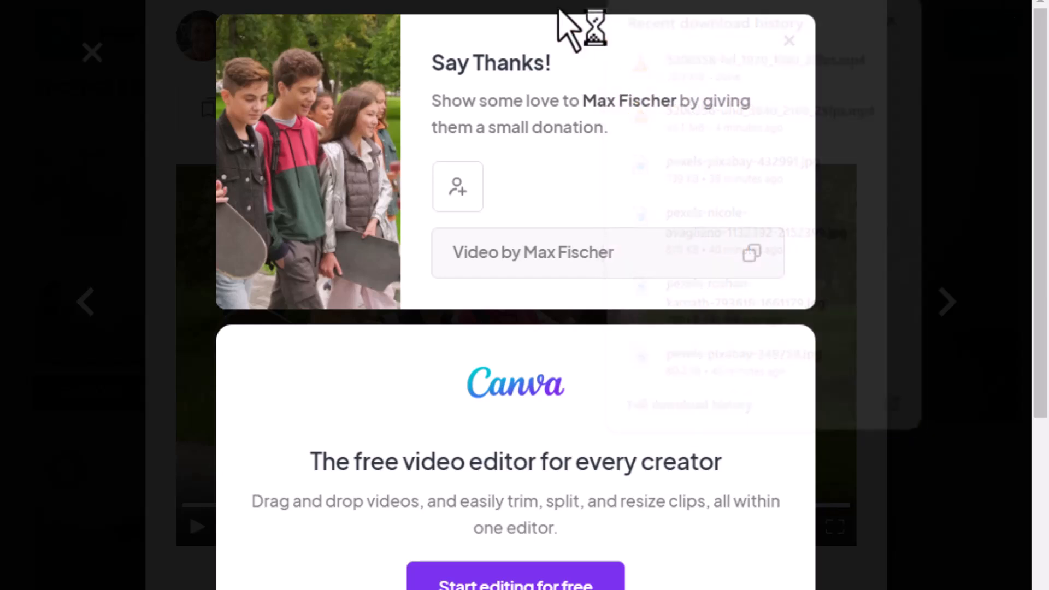
Step: Show the downloaded 5200358-hd_1920_1080_25fps video in its folder and cut the file for moving
click(929, 3)
click(856, 56)
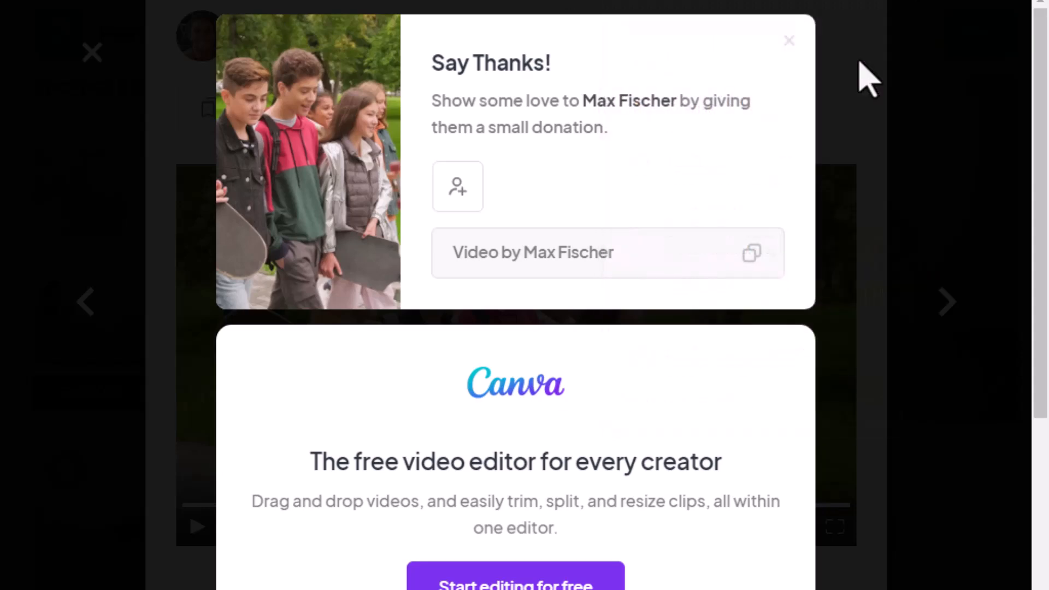
key(ctrl+x)
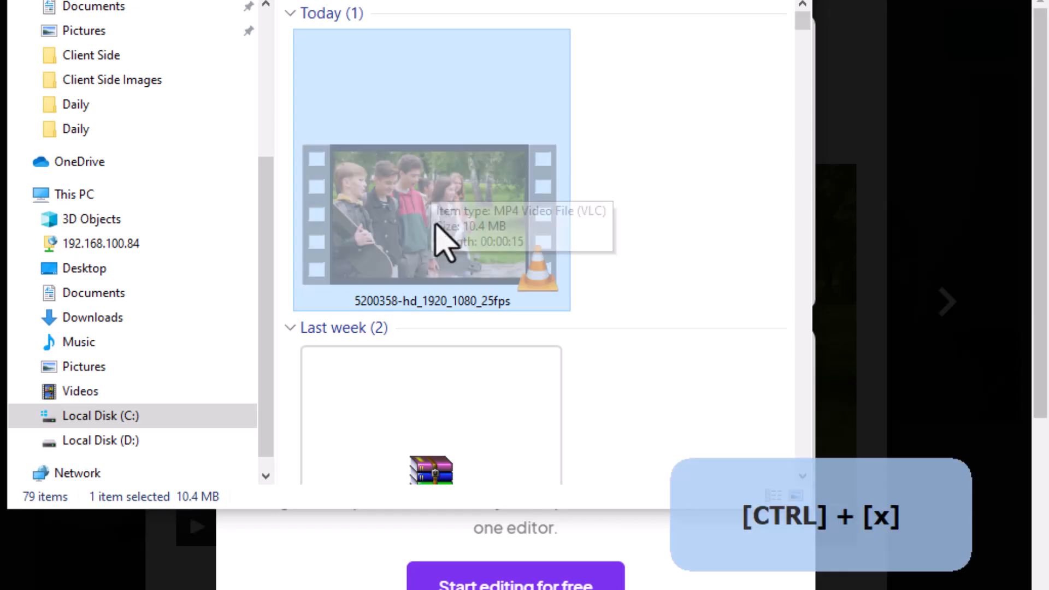
click(921, 6)
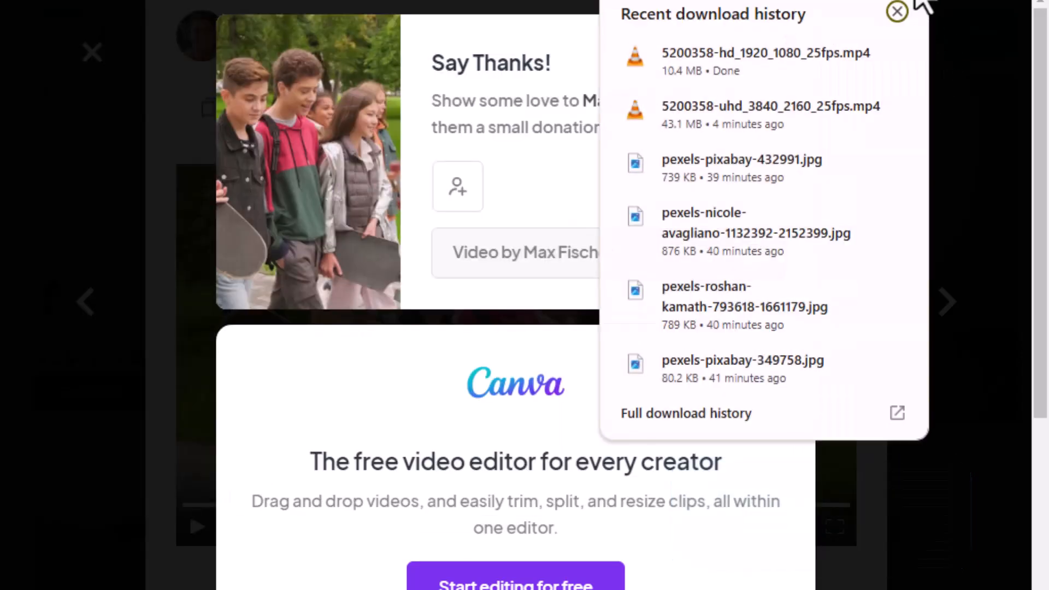
click(860, 66)
click(676, 147)
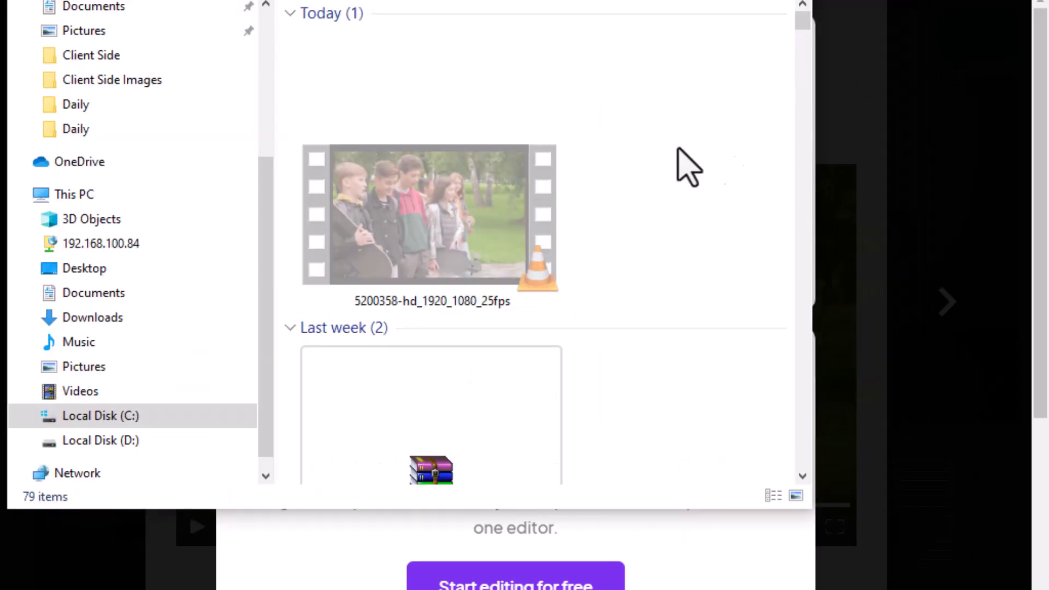
click(489, 201)
key(ctrl+x)
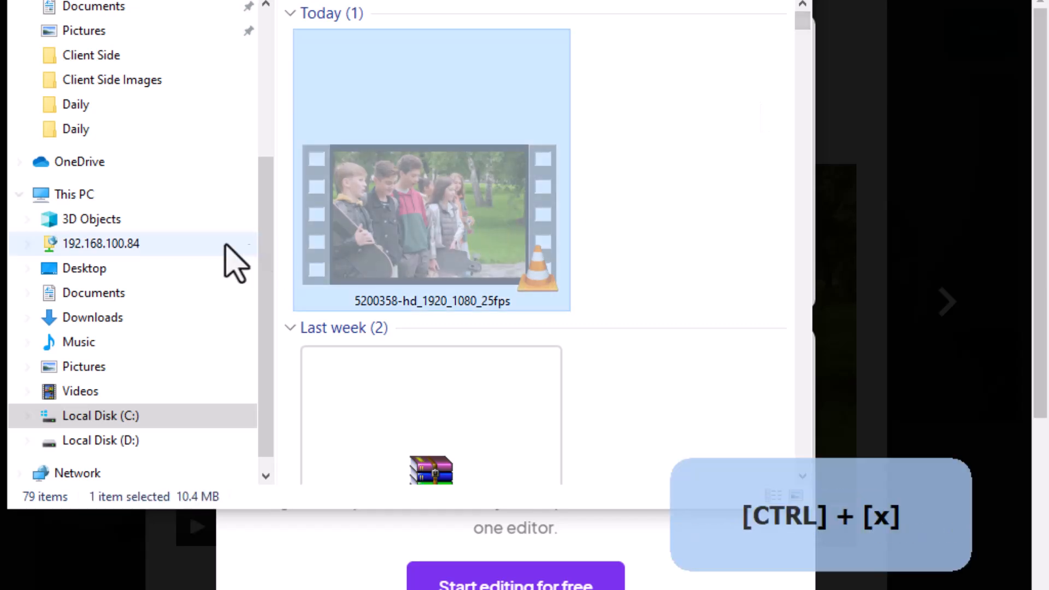
Step: Open the Chunks folder inside Batch 1 on the Desktop and display its contents as extra large icons
click(70, 264)
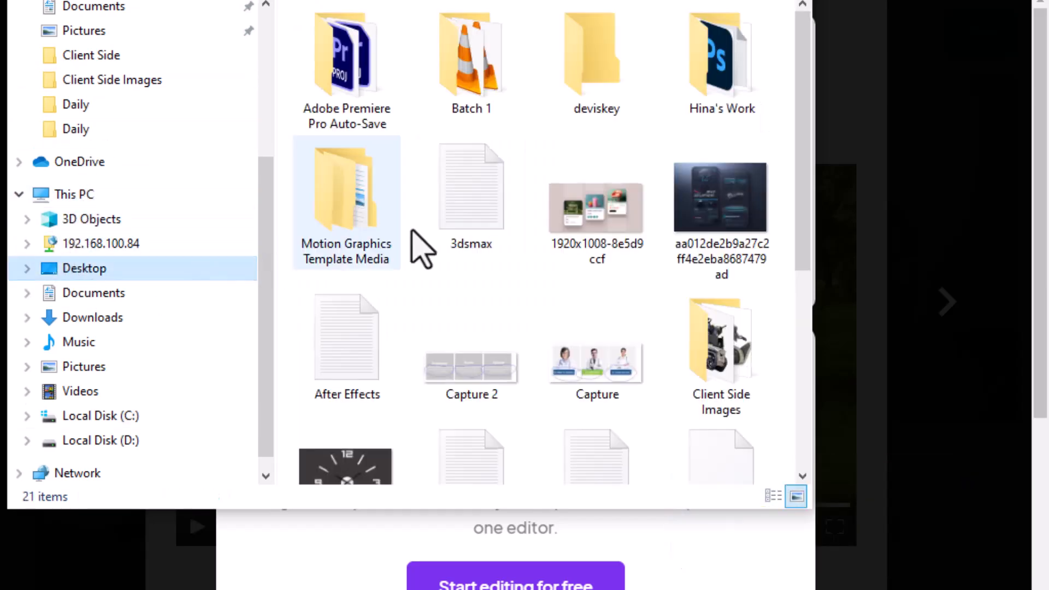
double_click(493, 89)
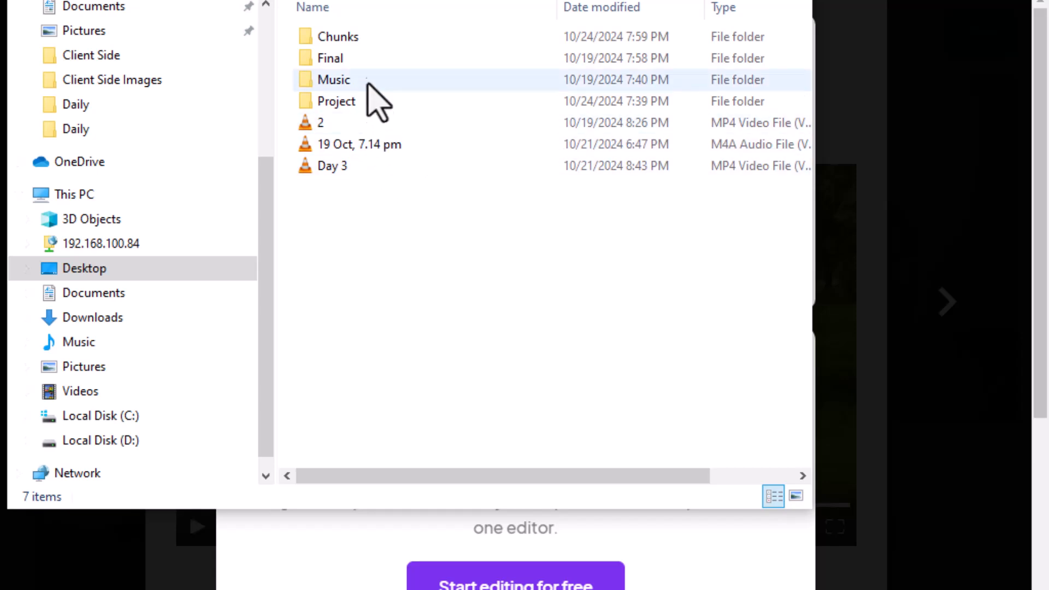
double_click(366, 38)
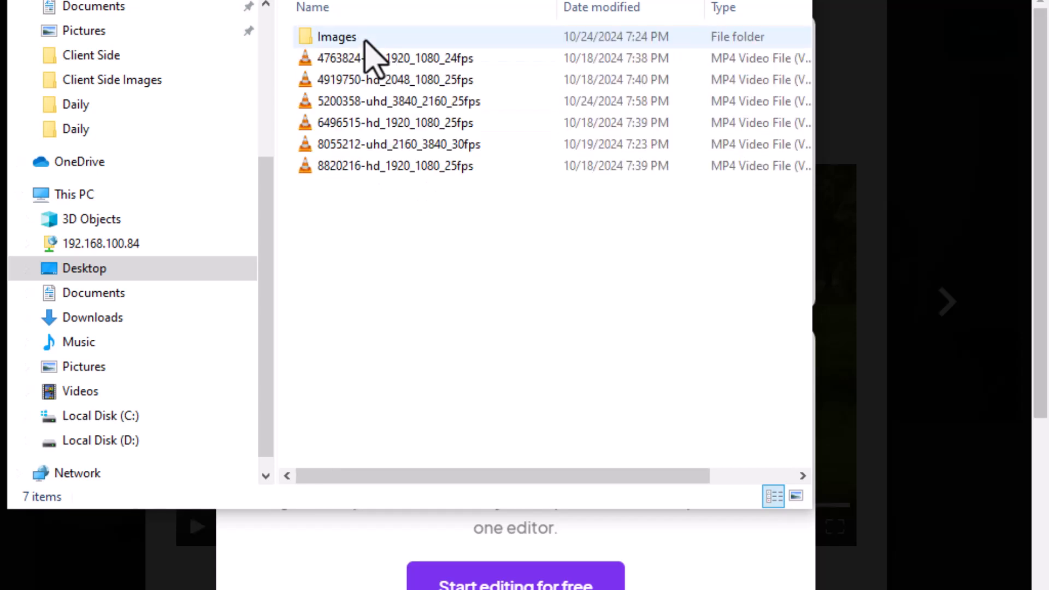
right_click(397, 208)
mouse_move(426, 228)
click(677, 225)
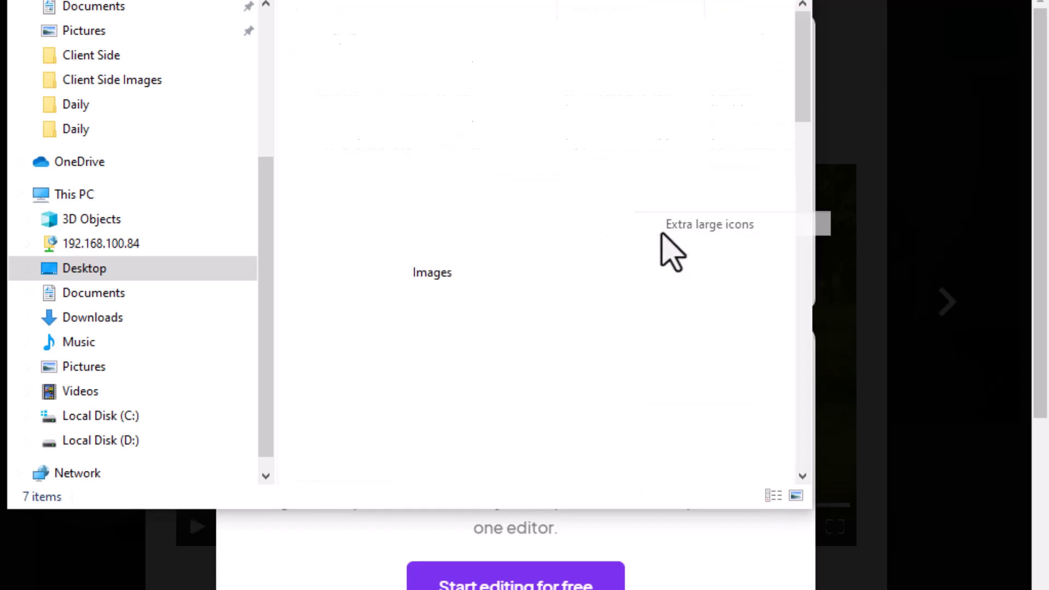
Step: Try to delete the 5200358-uhd_3840_2160_25fps video from the Chunks folder
scroll(607, 257, down, 10)
scroll(604, 270, up, 4)
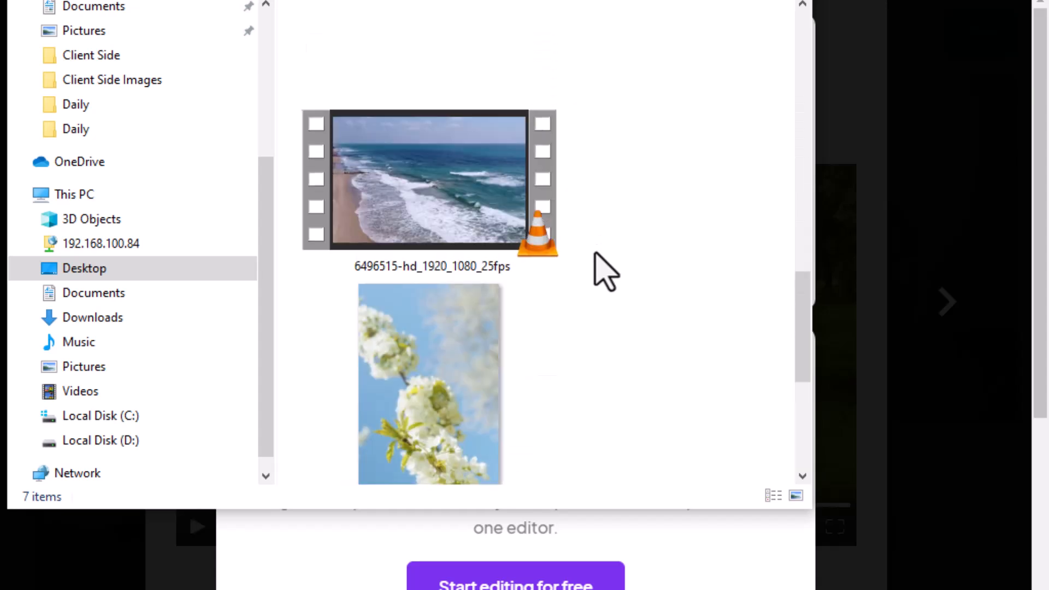
click(445, 107)
key(Delete)
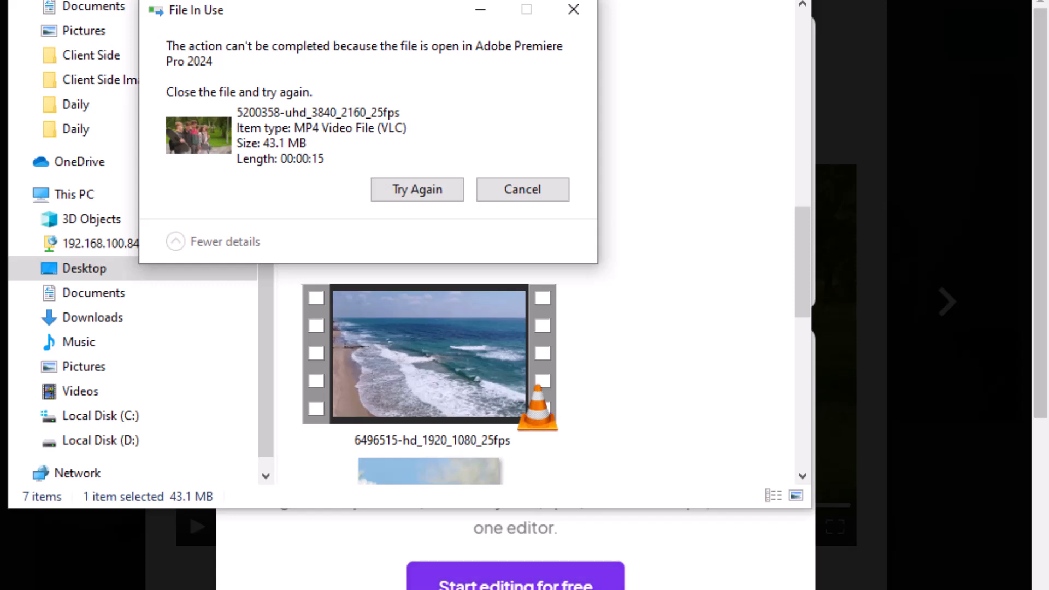
Step: Switch to Premiere Pro and delete the 5200358-uhd_3840_2160_25fps clip from the project along with its sequence references
click(491, 589)
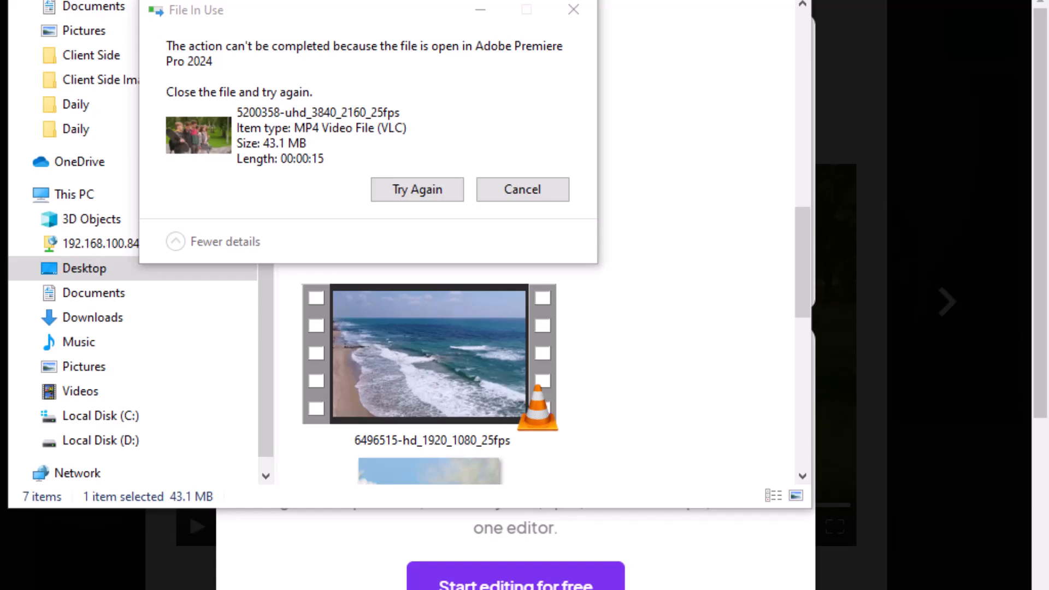
click(422, 543)
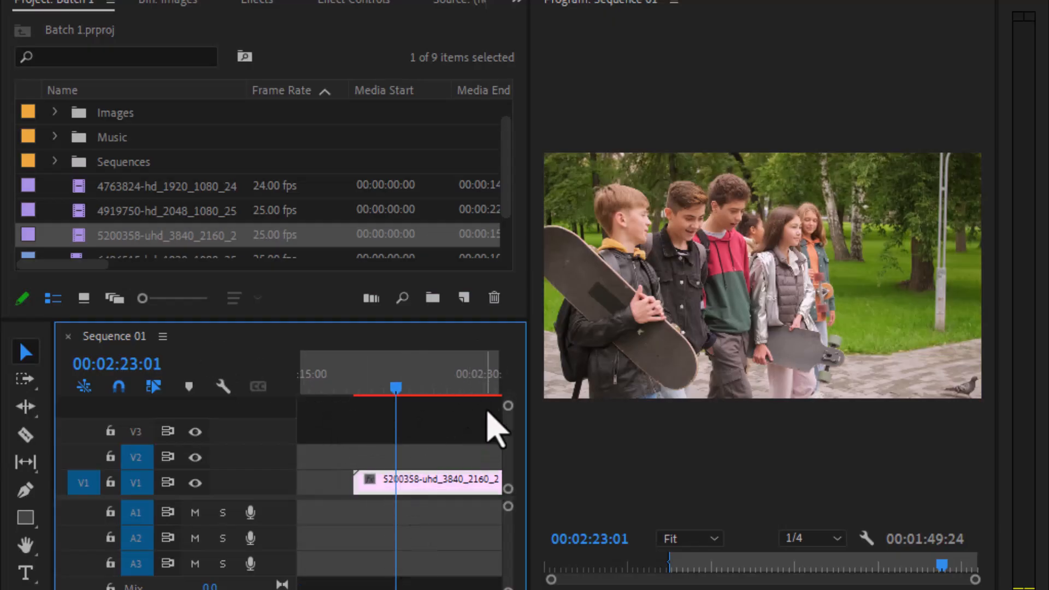
click(493, 297)
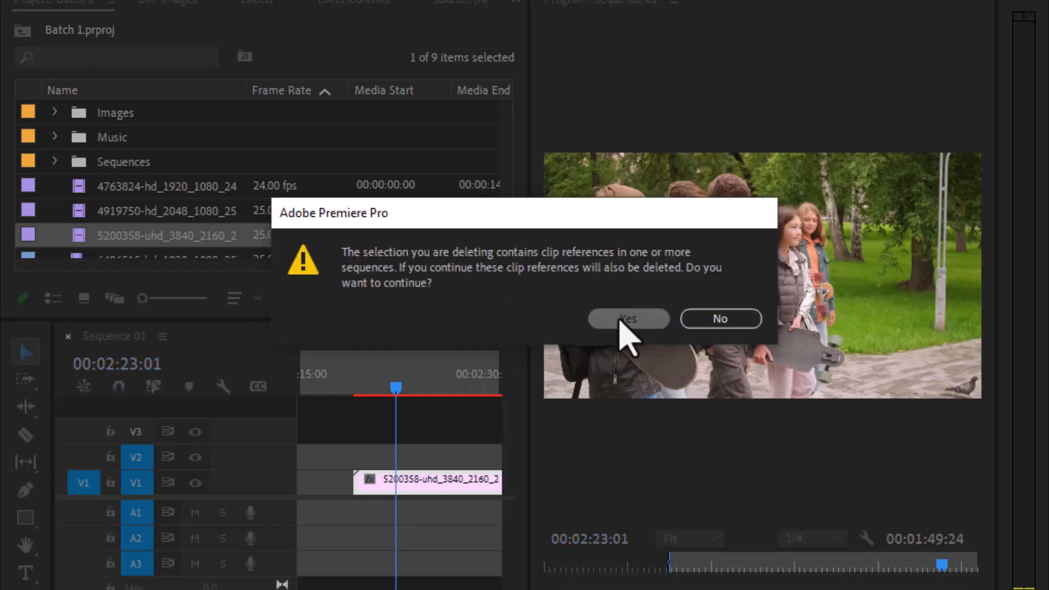
click(628, 319)
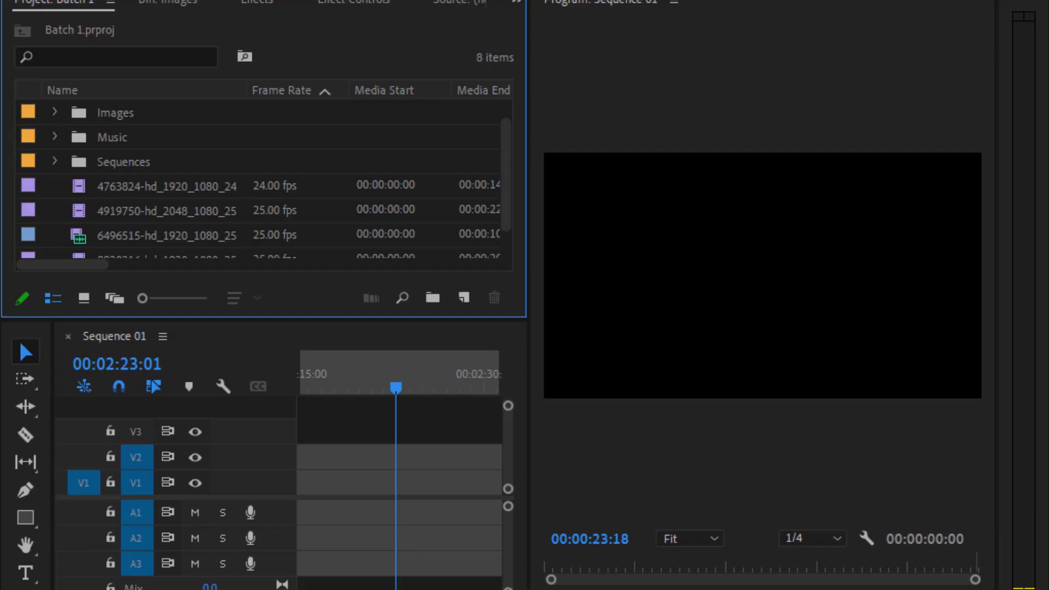
Step: Import the 5200358-uhd_3840_2160_25fps video into the project
key(ctrl+i)
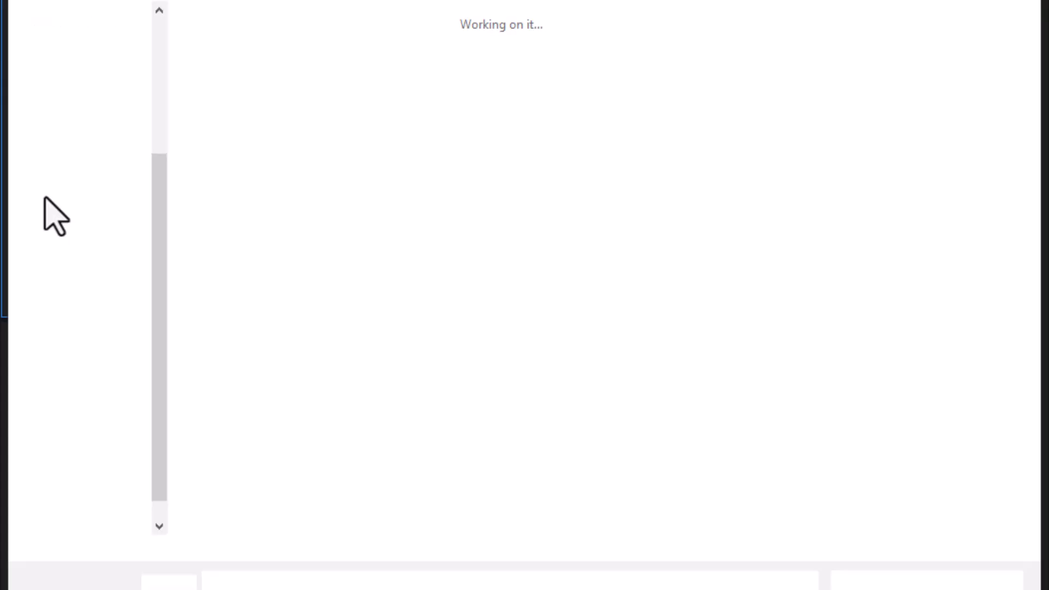
click(646, 90)
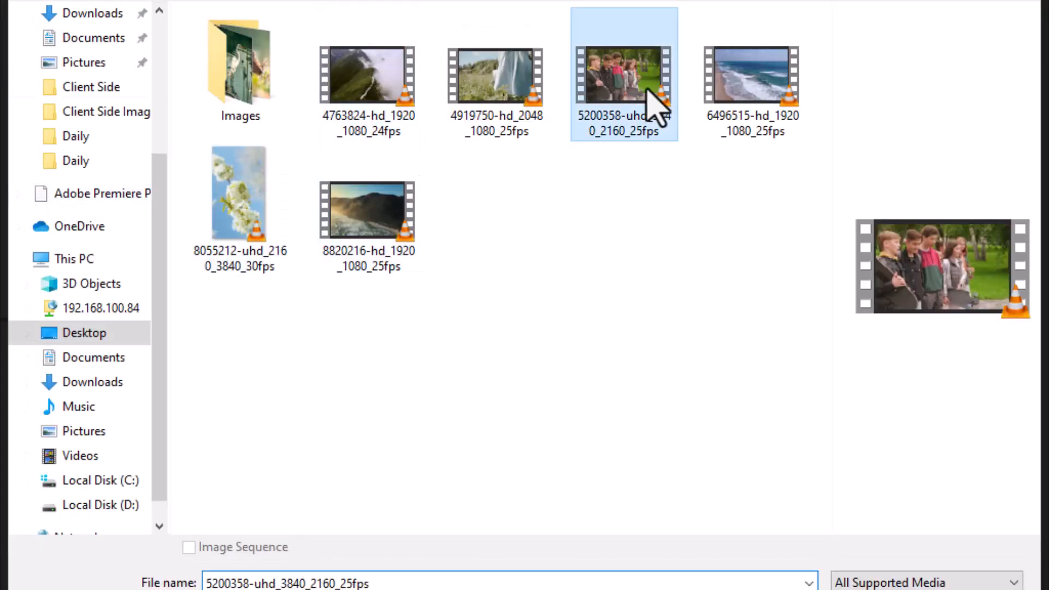
click(896, 589)
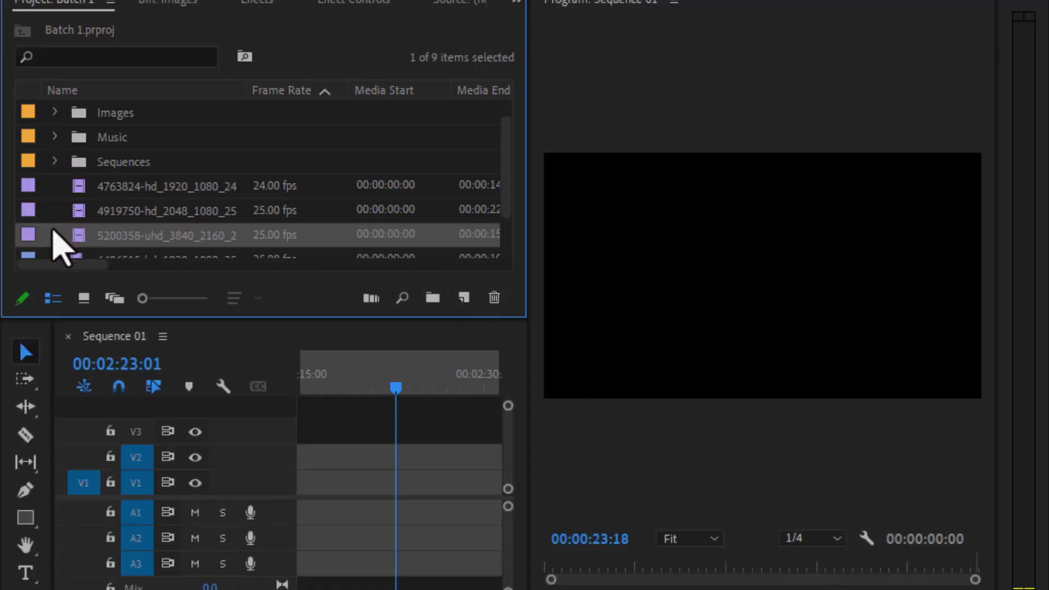
drag(82, 245, 407, 500)
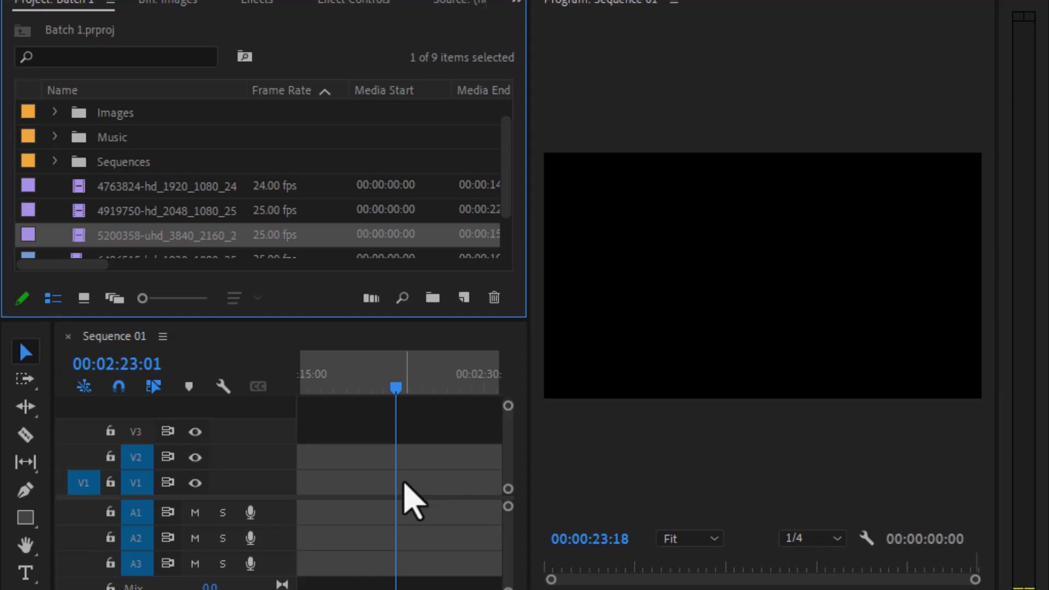
drag(90, 254, 328, 492)
drag(362, 385, 348, 385)
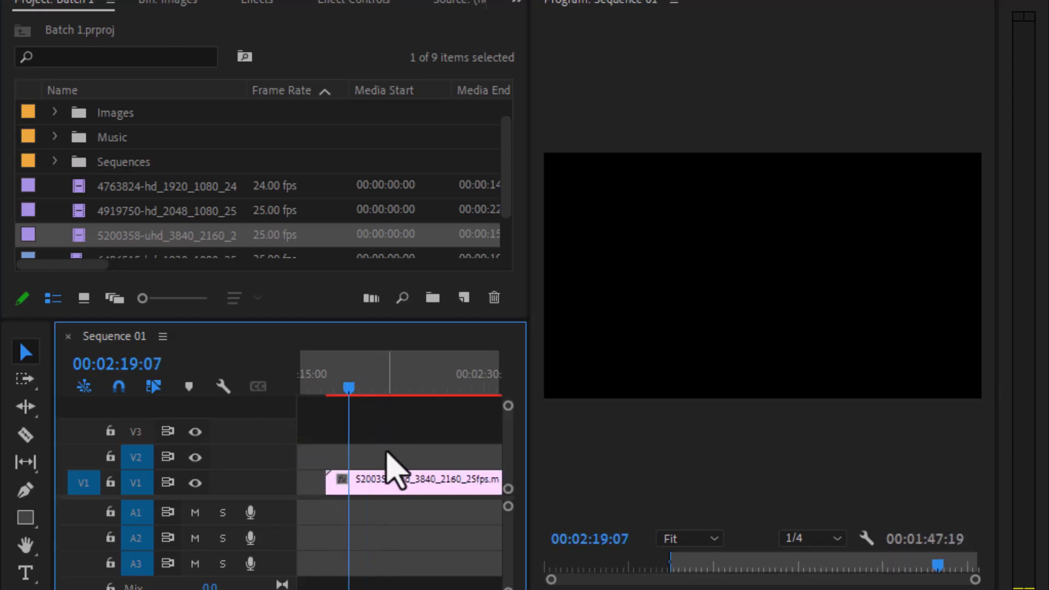
key(ctrl+z)
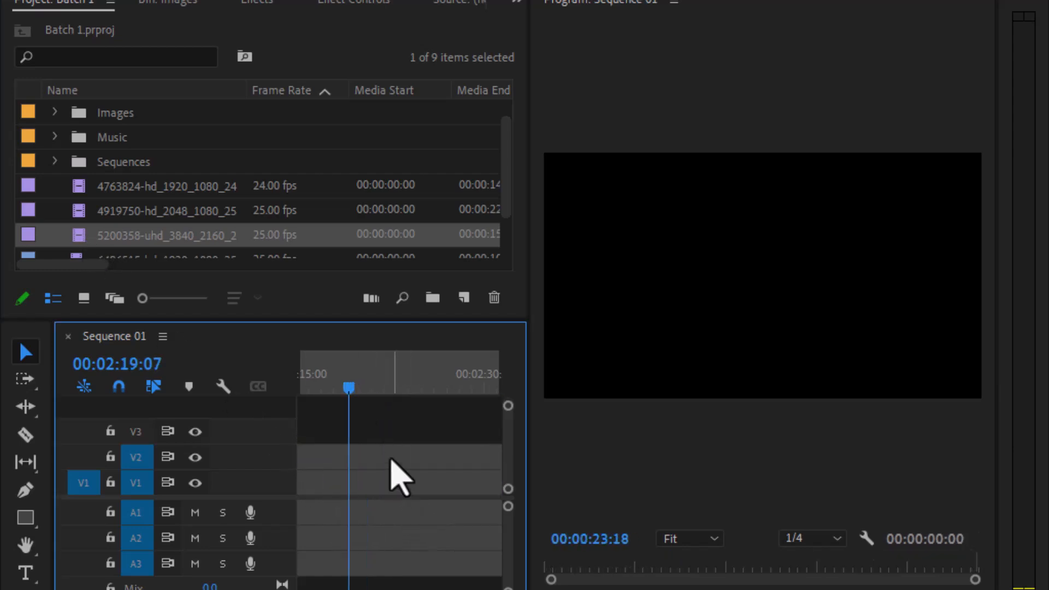
Step: Delete the 5200358-uhd_3840_2160_25fps clip from the project and import the same file again
click(494, 297)
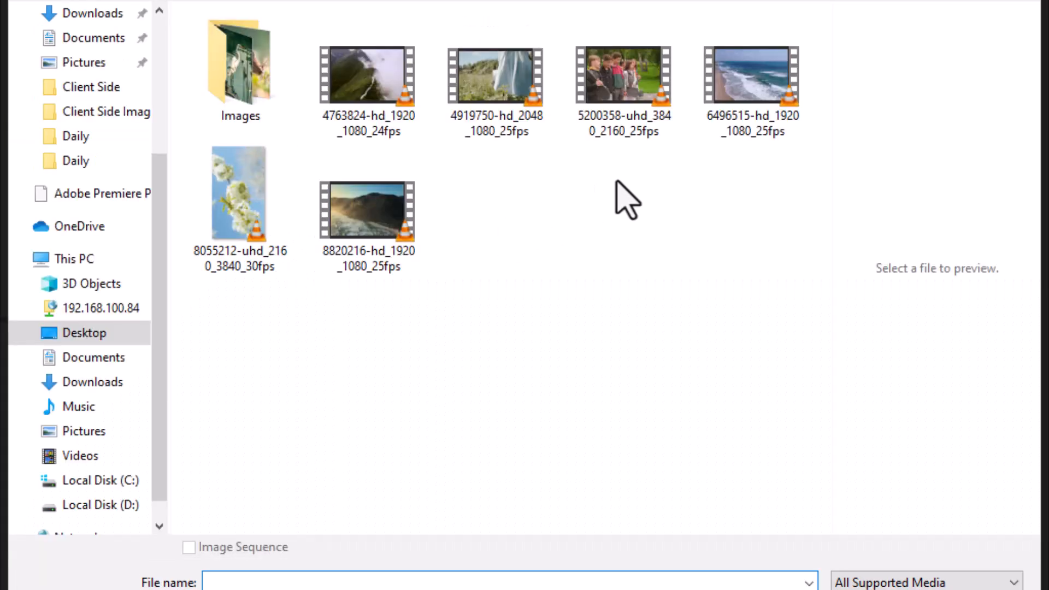
click(622, 112)
double_click(623, 112)
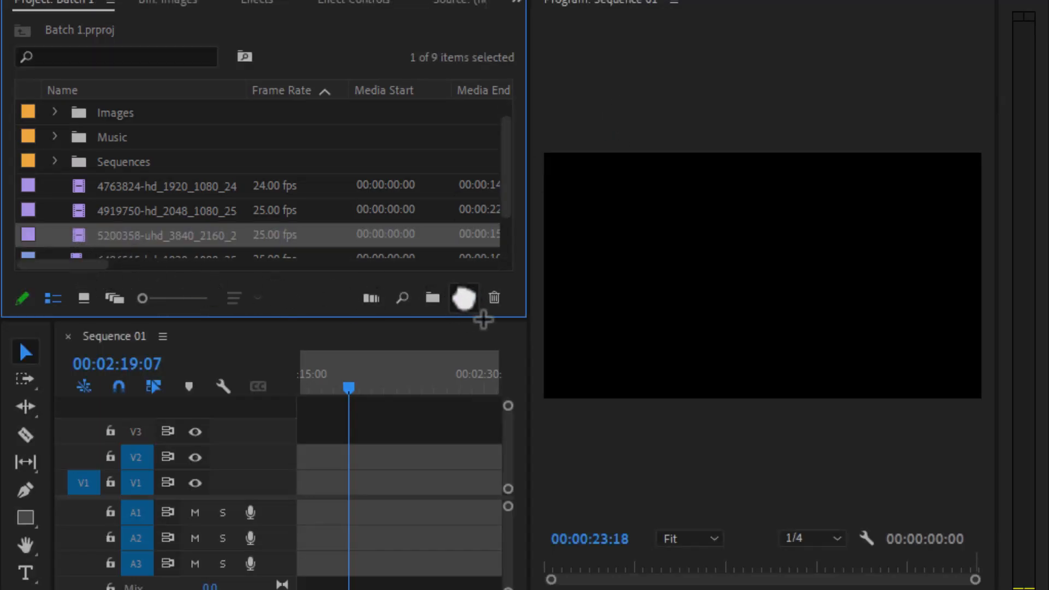
Step: Create a new sequence from the 5200358-uhd_3840_2160_25fps clip and play its beginning
drag(467, 298, 464, 298)
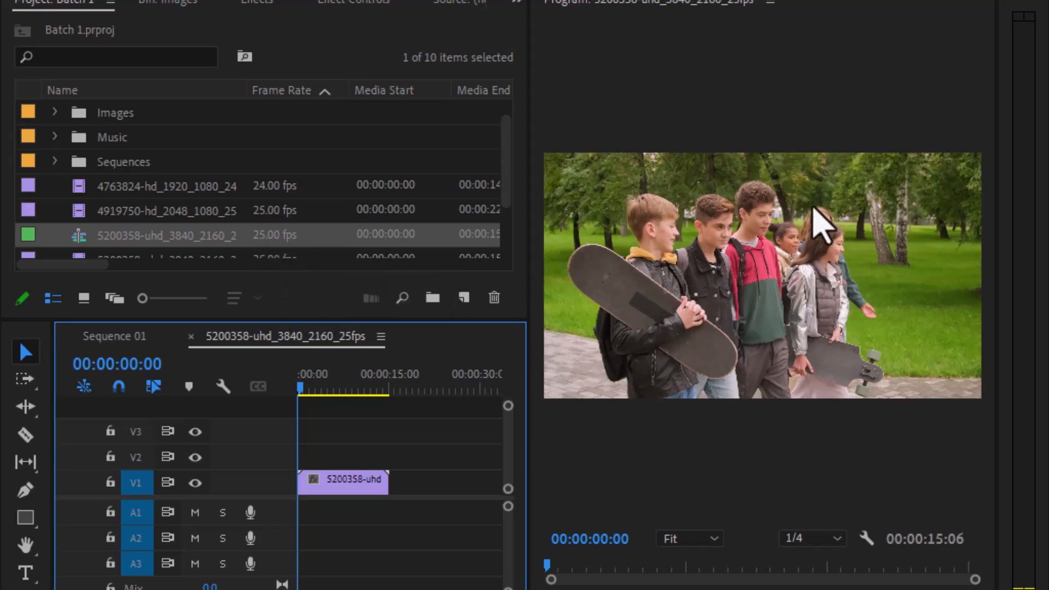
key(space)
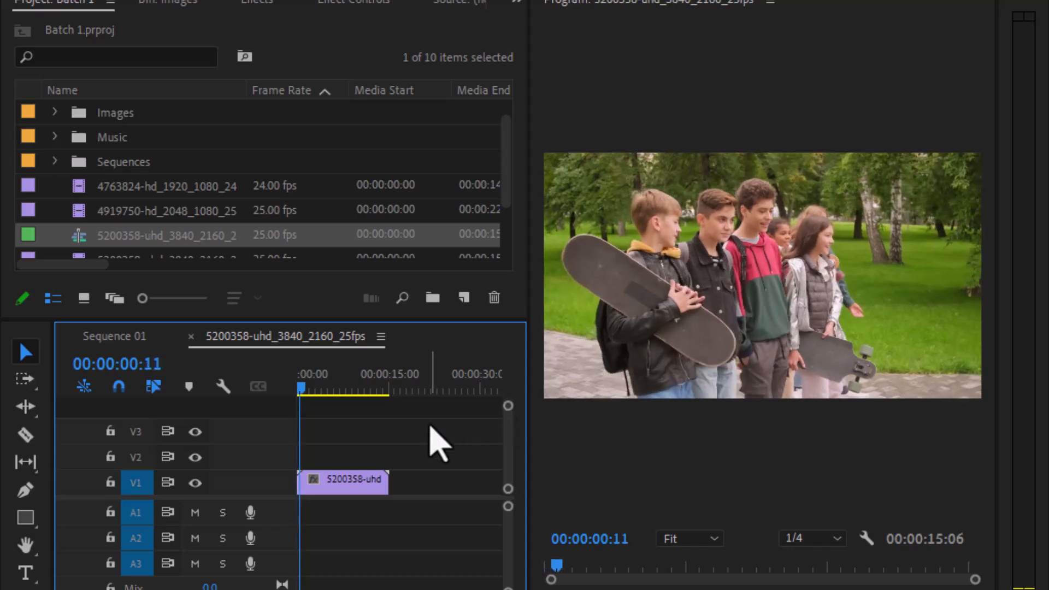
key(space)
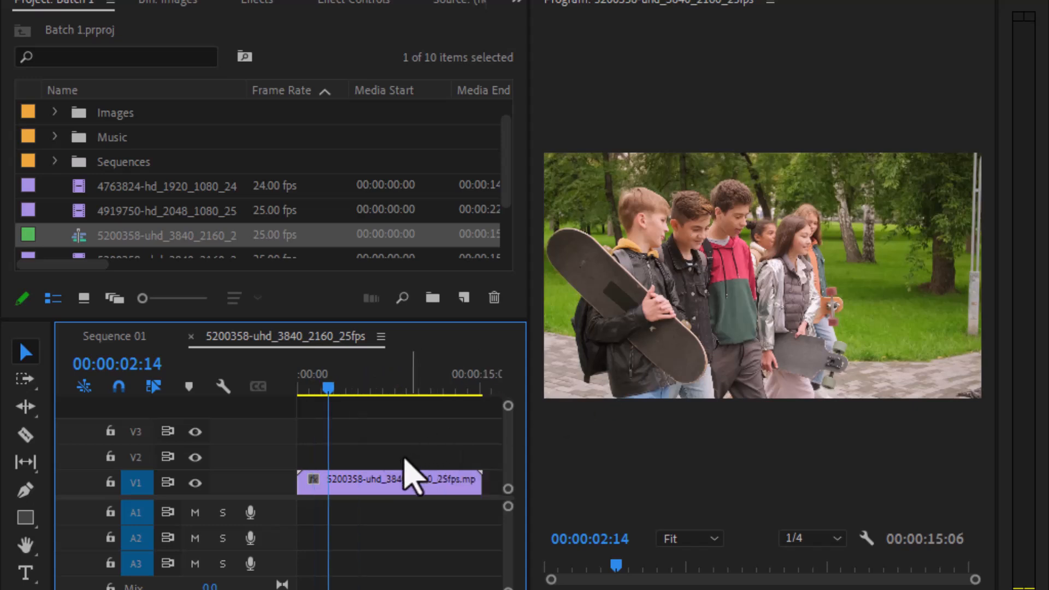
Step: Return the playhead to 00:00:00:00 and duplicate the V1 clip onto V2 directly above it
click(343, 482)
drag(312, 387, 281, 381)
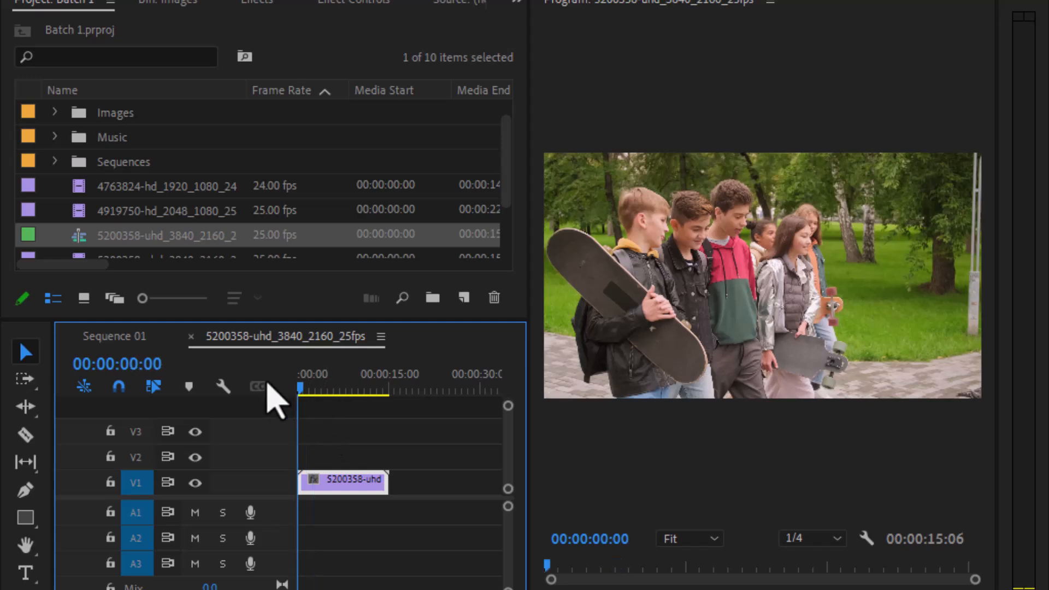
alt+click(344, 485)
drag(344, 485, 342, 455)
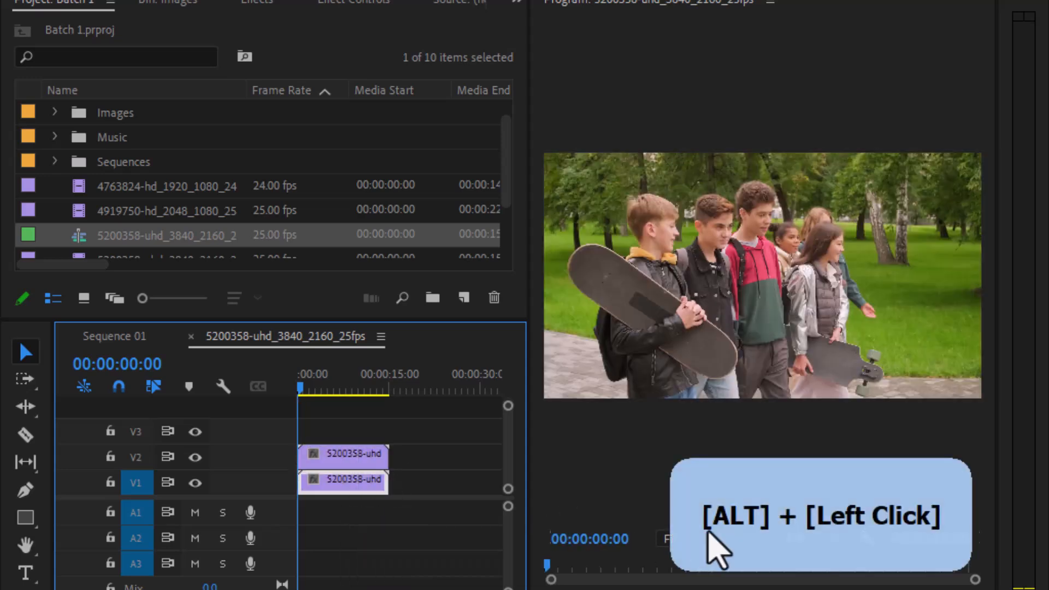
Step: Add an ellipse opacity mask to the V2 copy of the clip
alt+click(354, 462)
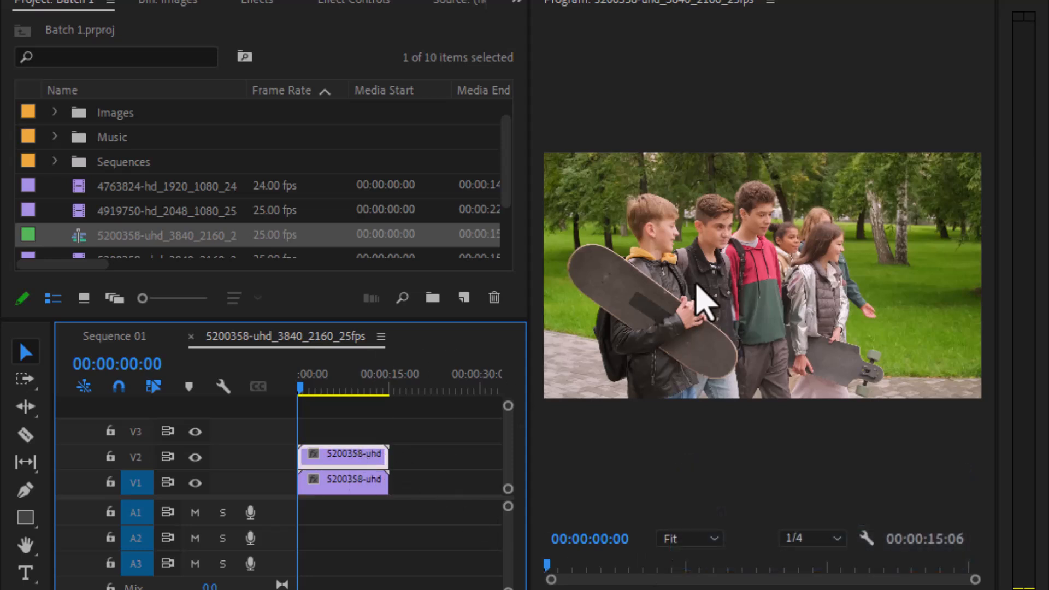
click(343, 7)
scroll(133, 277, down, 3)
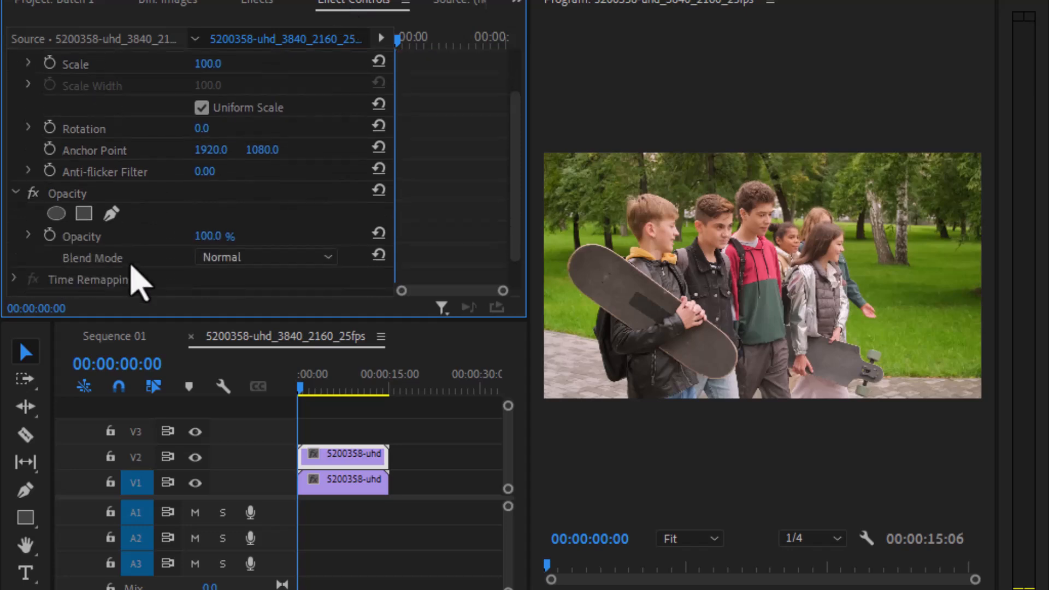
click(57, 214)
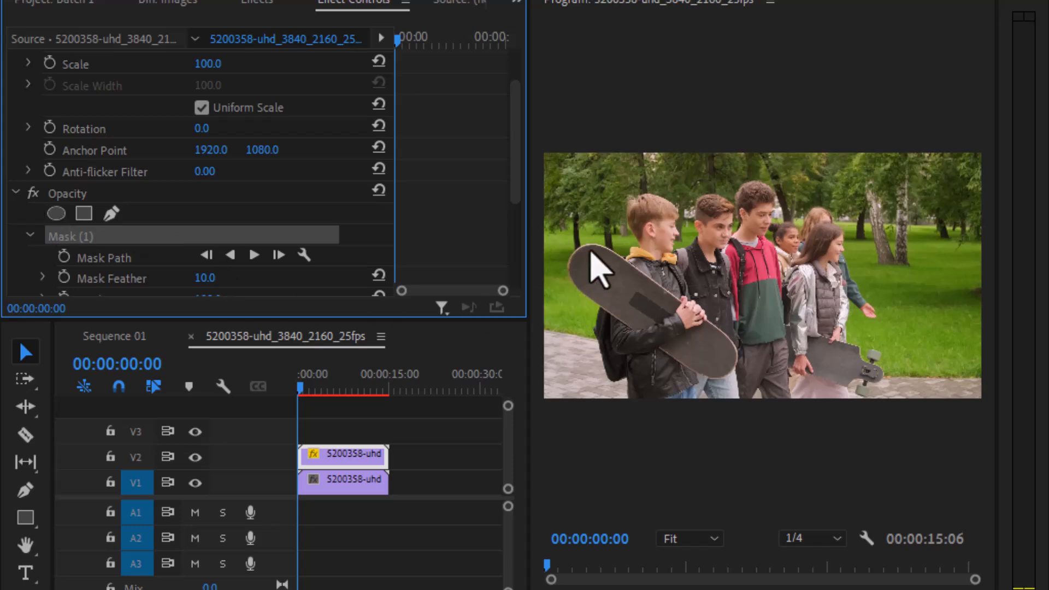
click(744, 255)
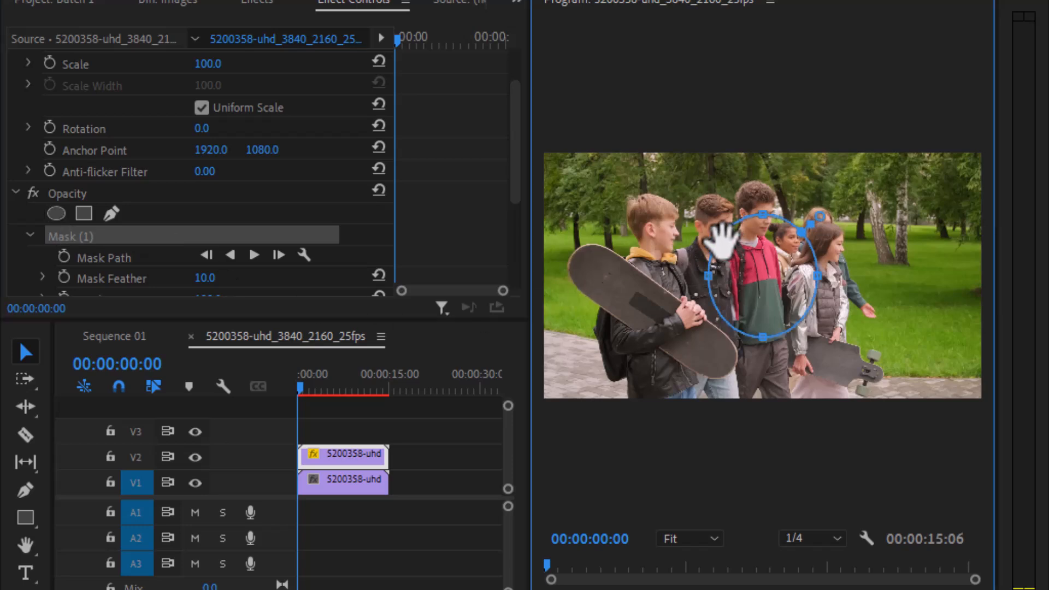
Step: Move and reshape the ellipse mask so it fits around the head of the second boy from the left
drag(716, 229, 706, 225)
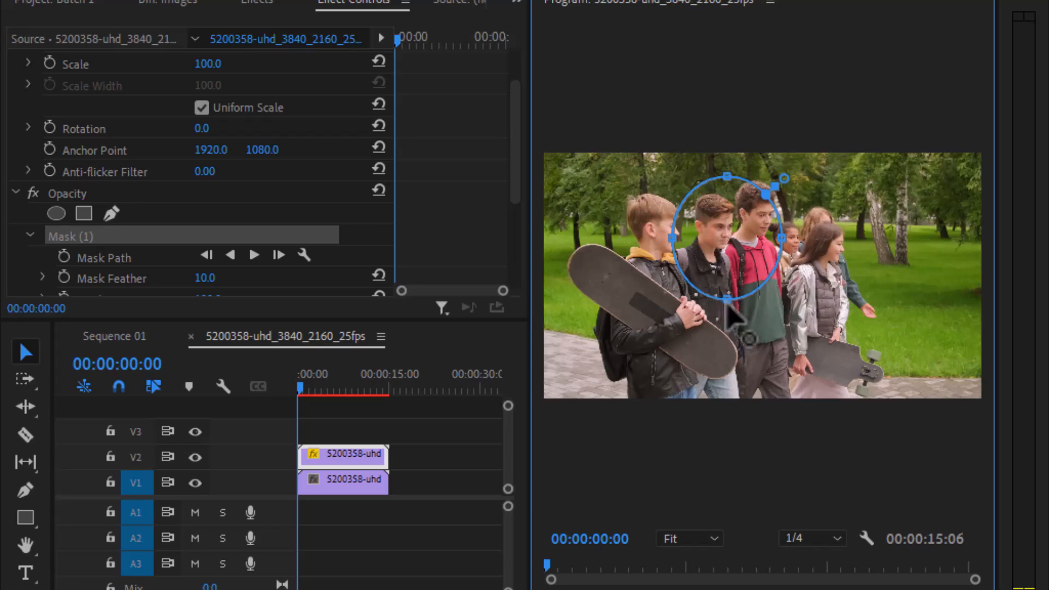
drag(727, 299, 727, 261)
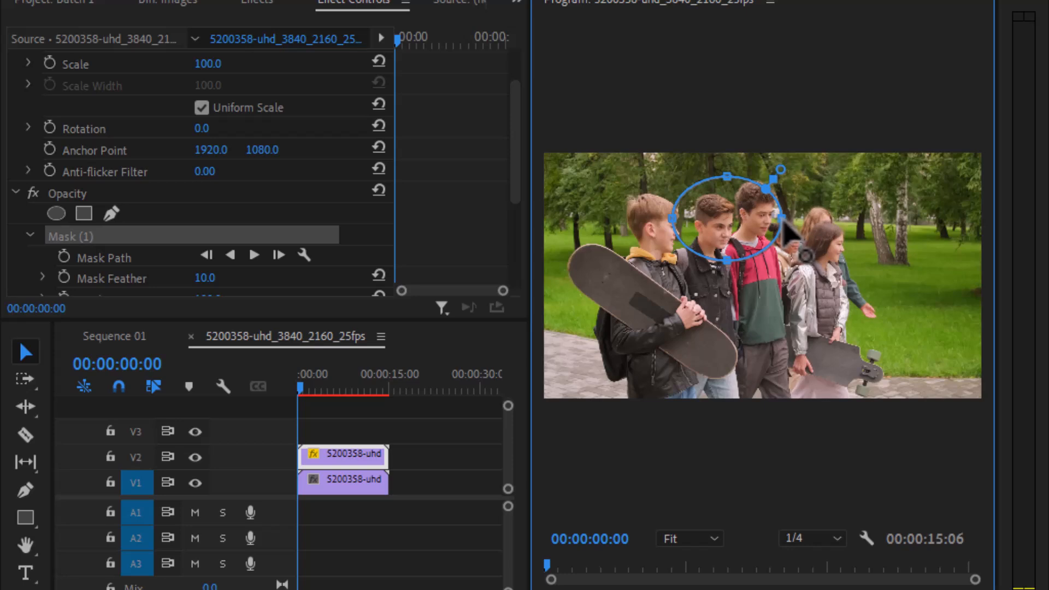
drag(782, 218, 743, 220)
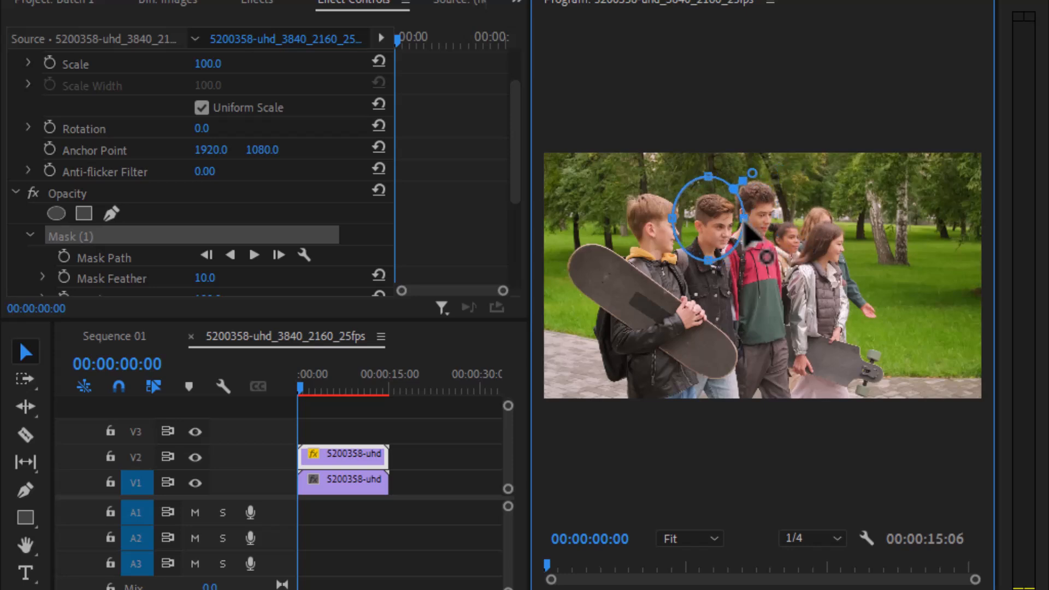
mouse_move(708, 177)
mouse_down()
mouse_move(708, 164)
mouse_move(707, 186)
mouse_up()
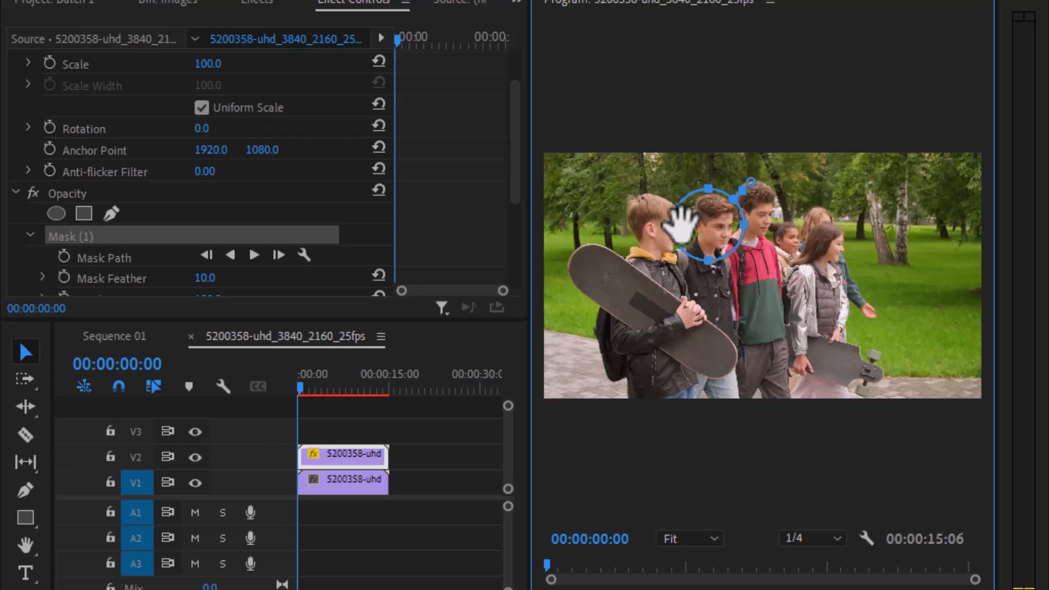
drag(673, 226, 686, 226)
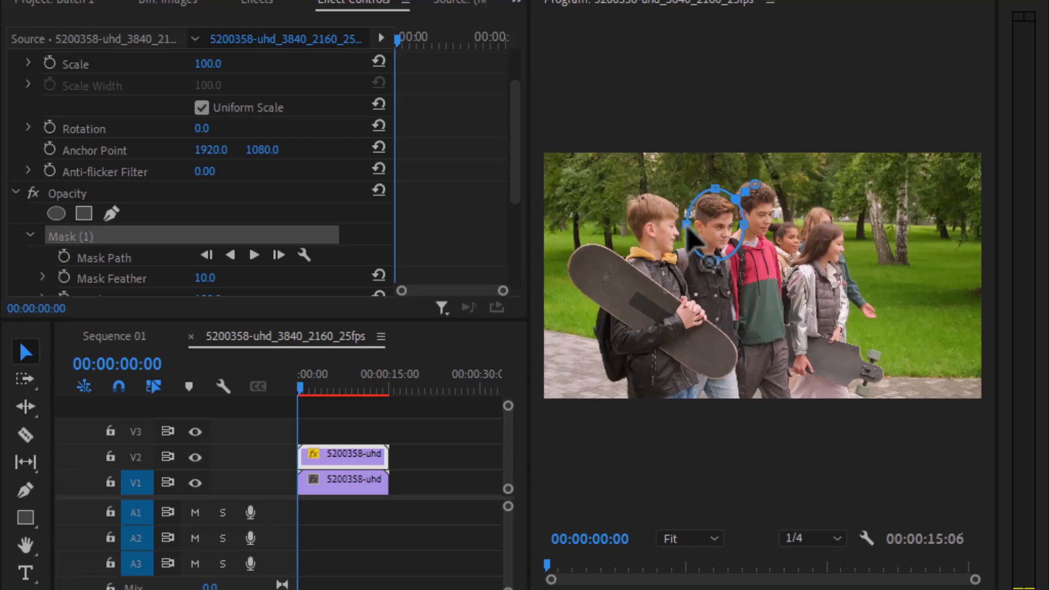
Step: Search the effects for "blur" and locate the Fast Blur video effect for the V2 clip
click(342, 462)
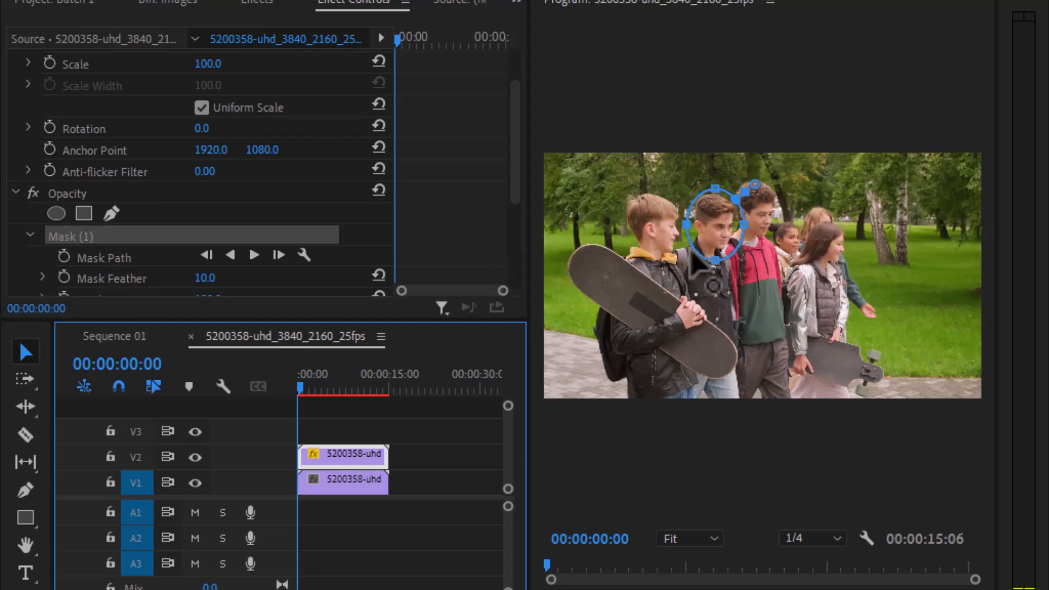
click(263, 5)
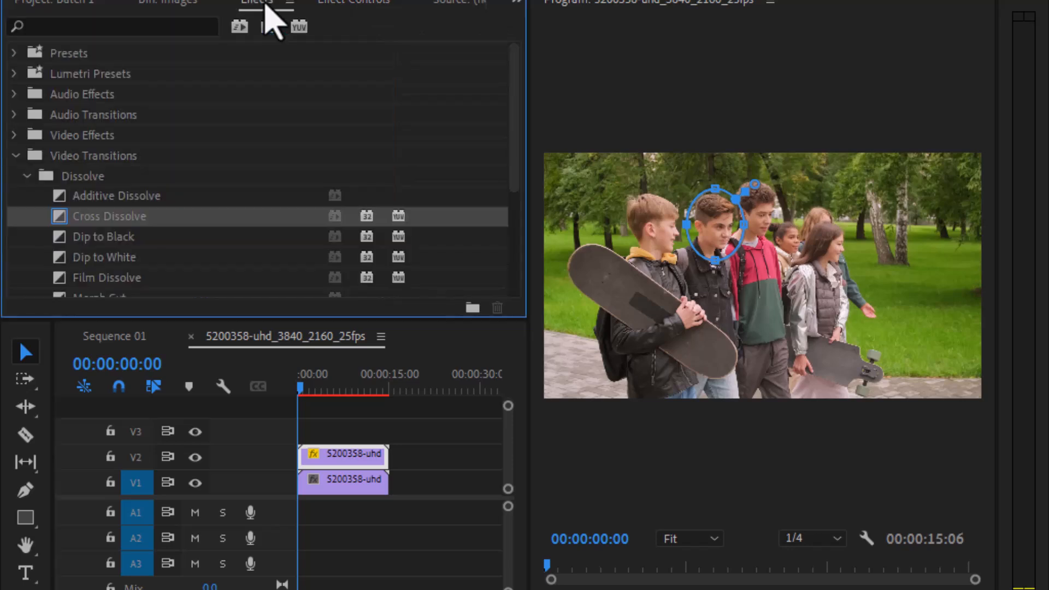
click(109, 26)
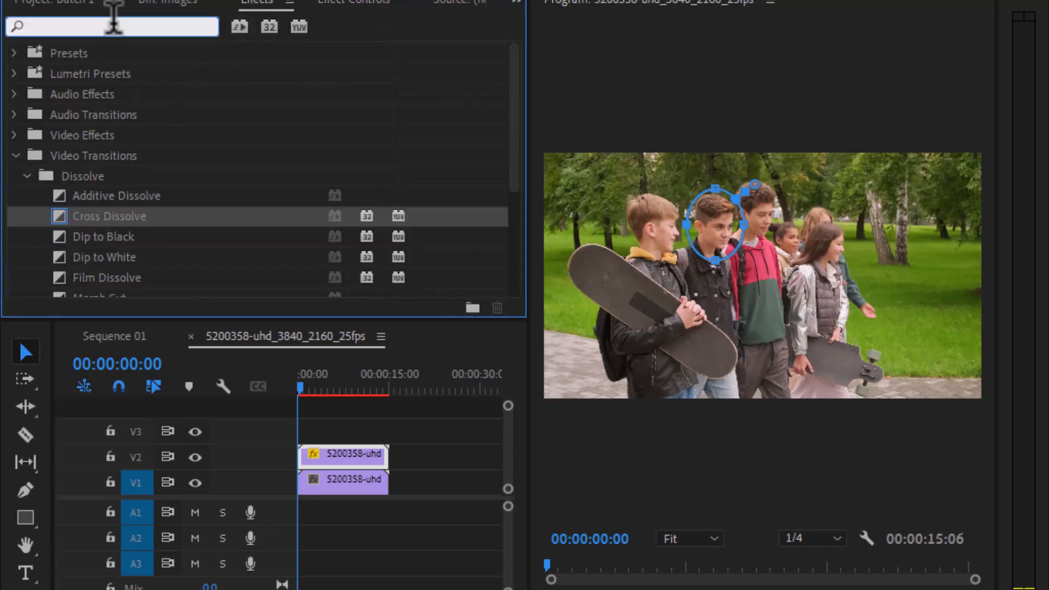
text(blur)
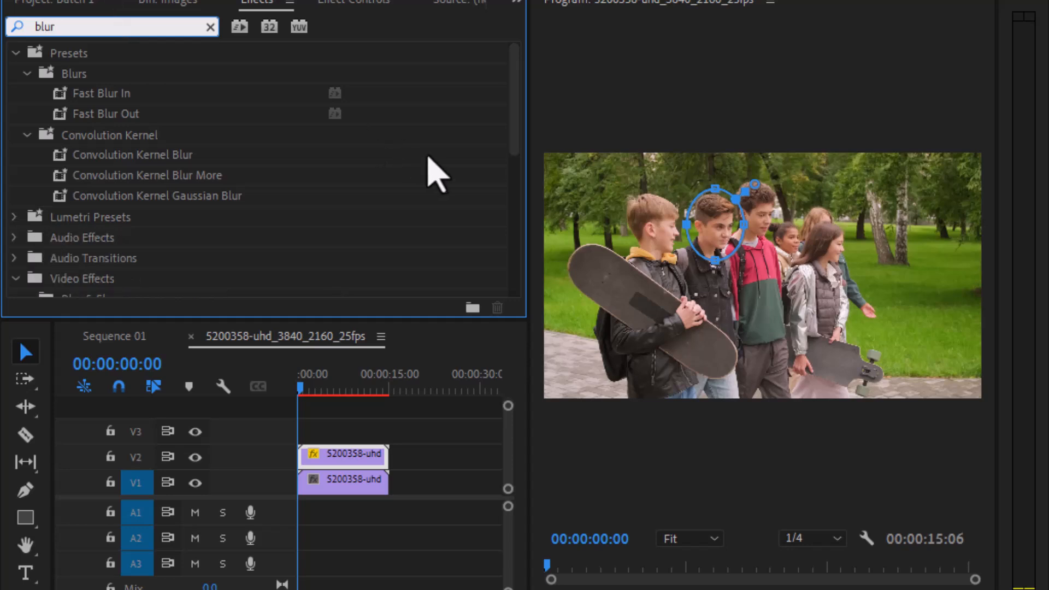
drag(520, 152, 535, 252)
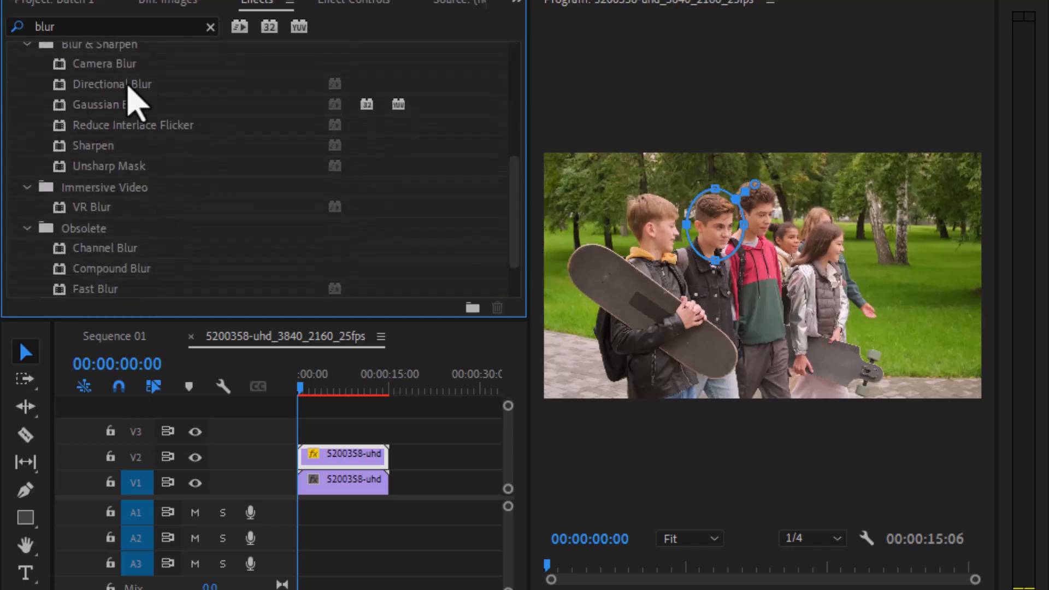
drag(511, 211, 512, 242)
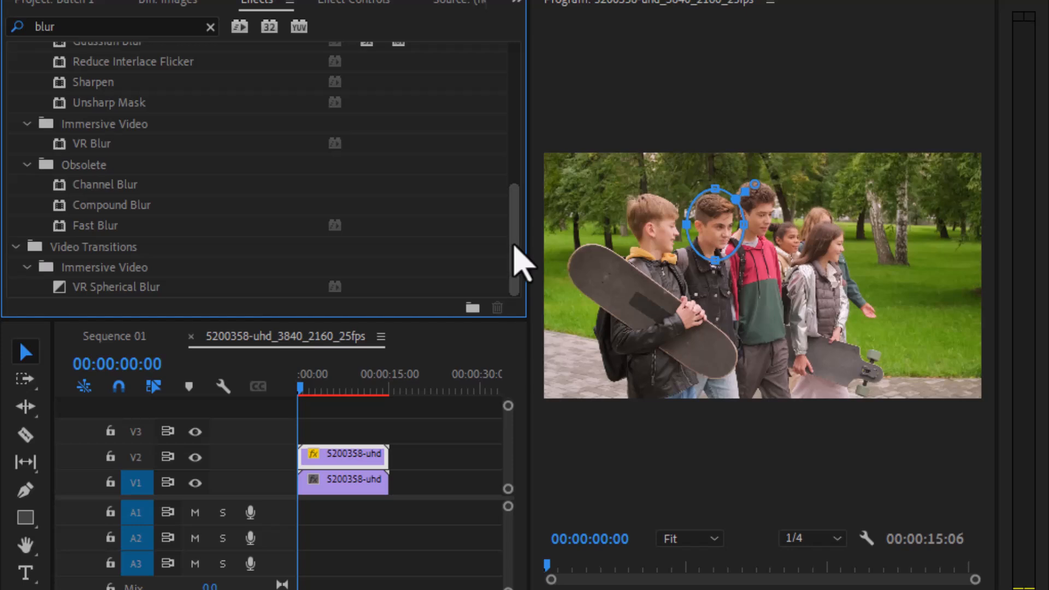
click(108, 231)
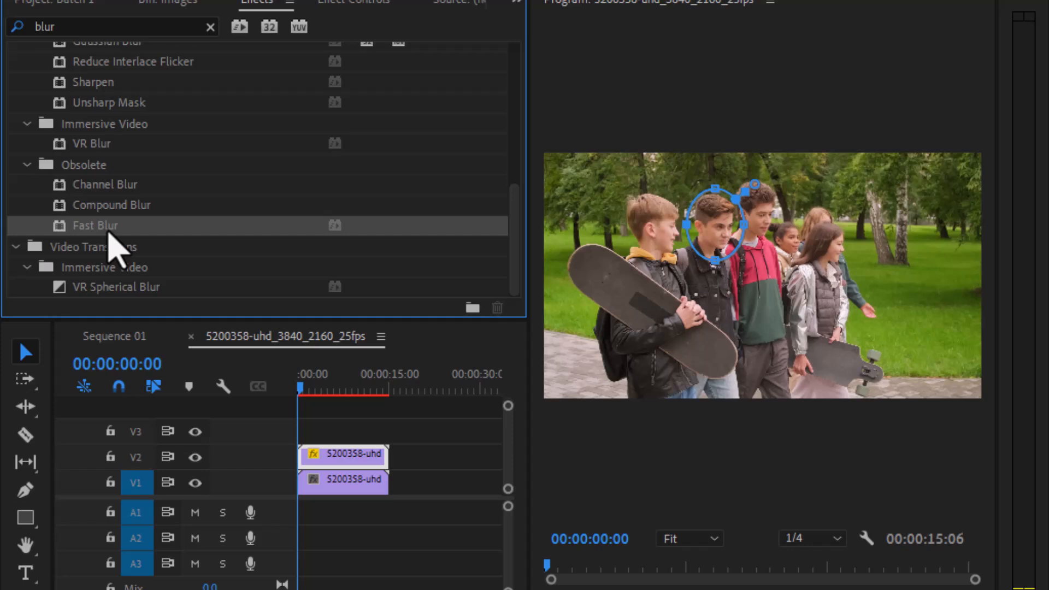
Step: Apply the Fast Blur effect to the masked clip on V2
drag(94, 228, 335, 452)
drag(105, 234, 334, 480)
click(352, 5)
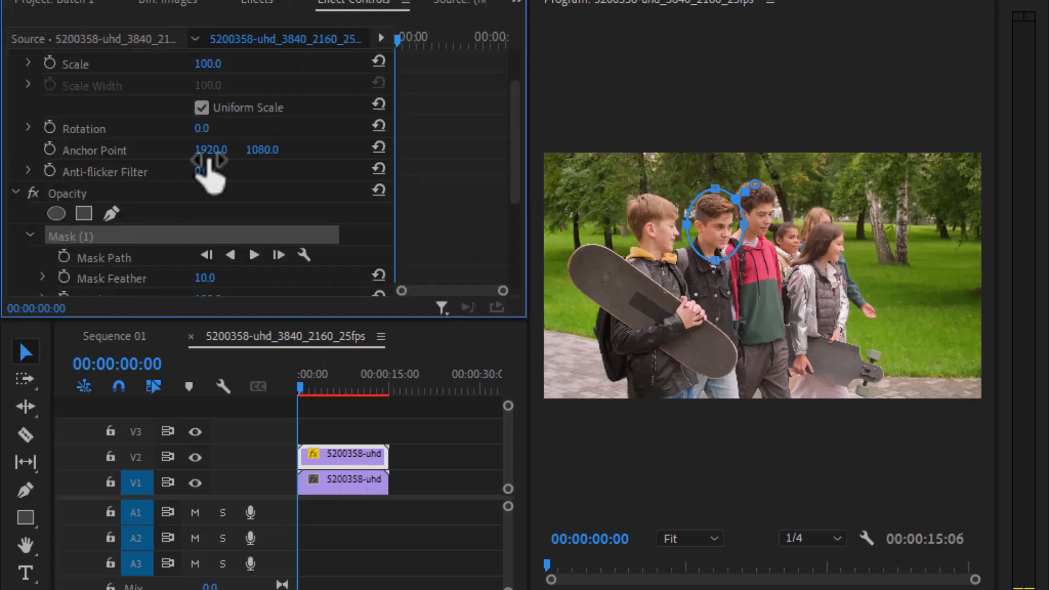
scroll(146, 216, down, 4)
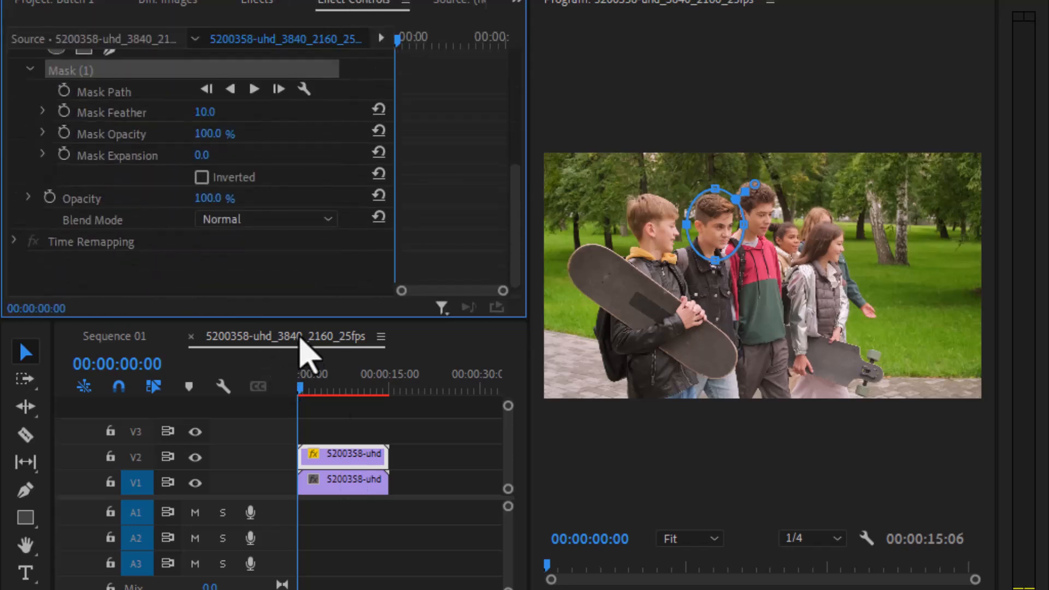
click(260, 3)
drag(99, 228, 339, 458)
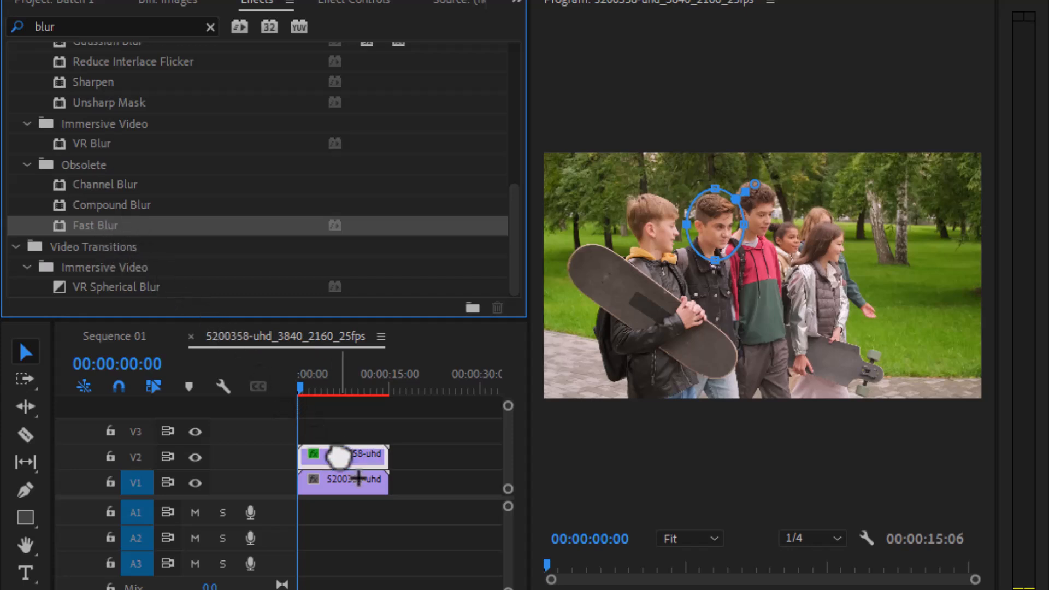
Step: Set the Blurriness of the Fast Blur effect on the V2 clip to 200
click(335, 5)
drag(510, 183, 519, 272)
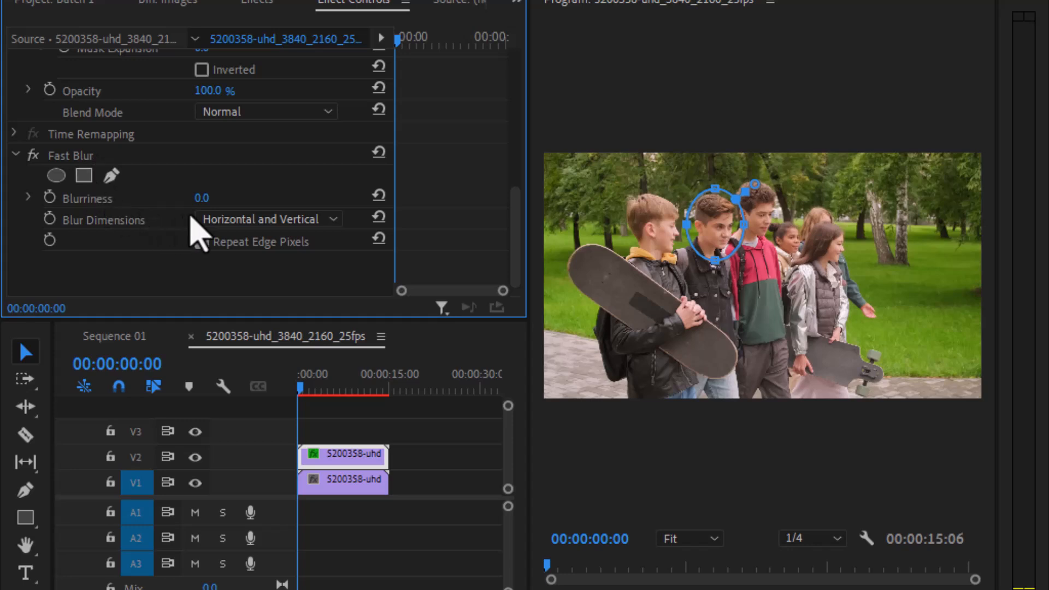
drag(201, 197, 222, 198)
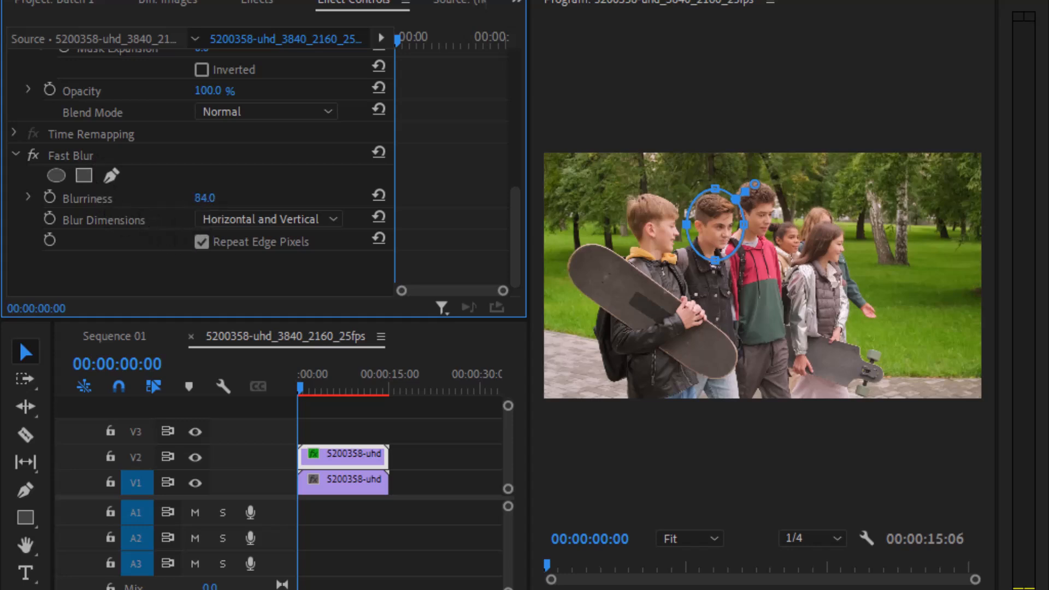
click(211, 199)
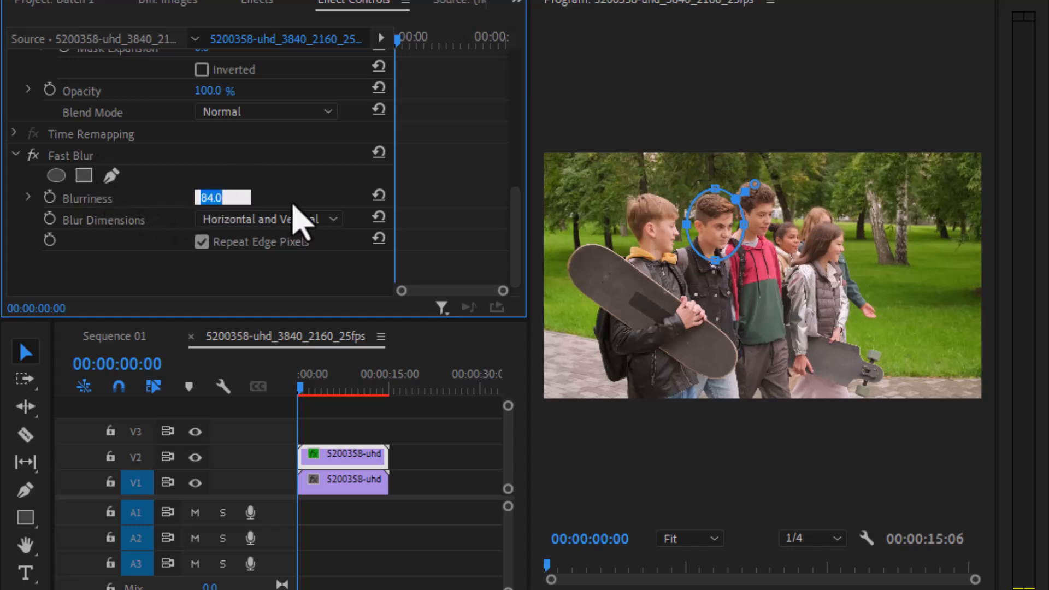
text(200)
key(Return)
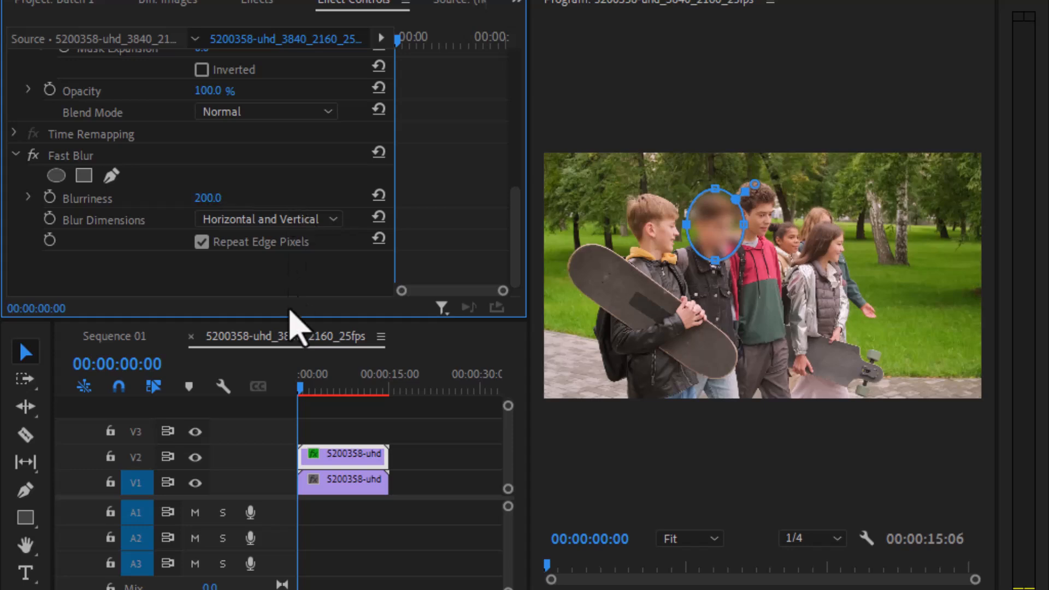
Step: Play the first two seconds of the sequence to check how the blur lines up with the walking boy's face
click(407, 473)
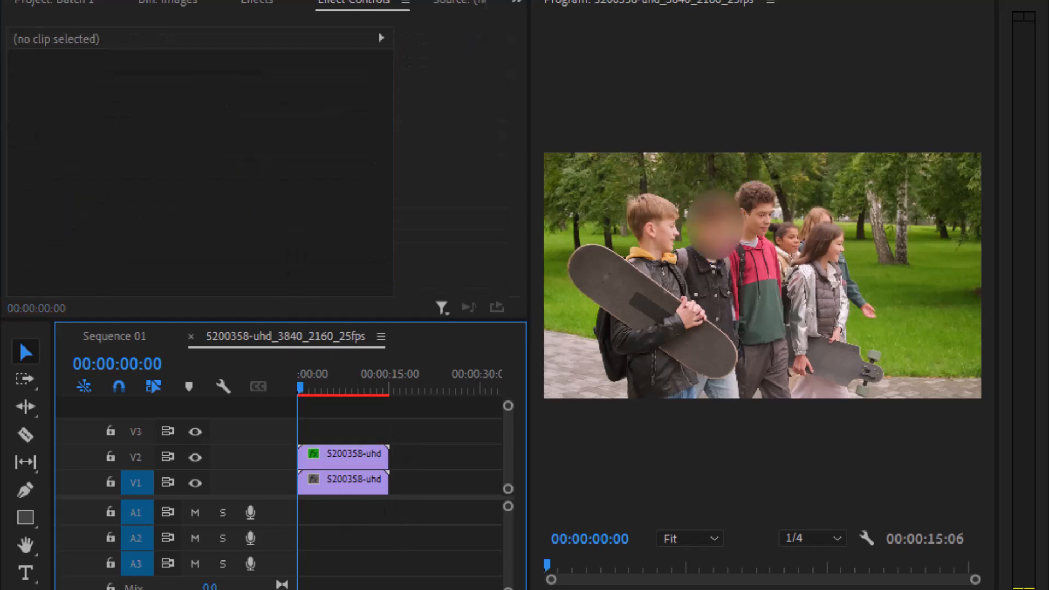
click(351, 461)
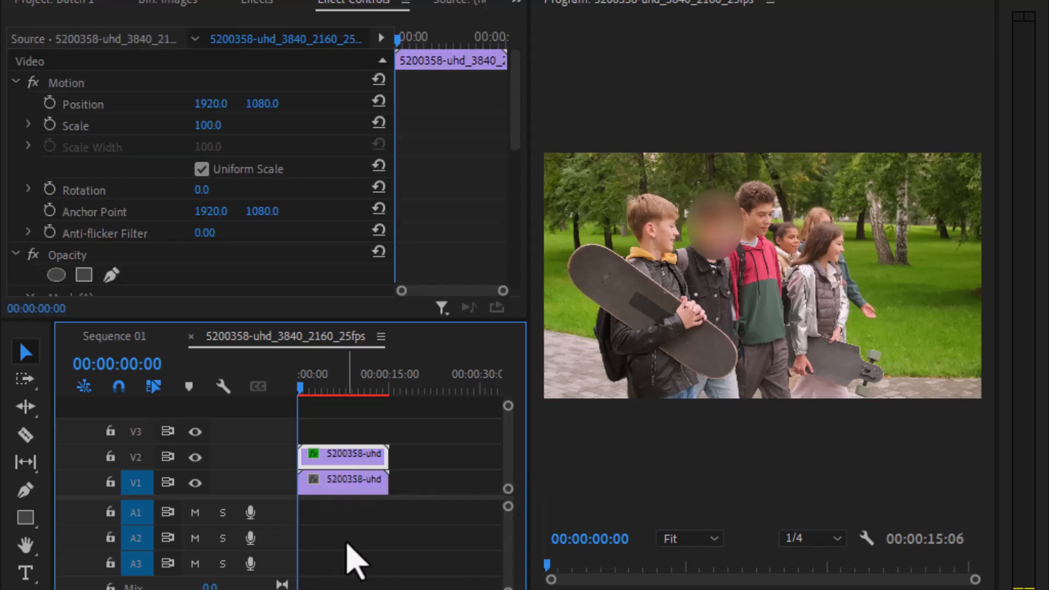
key(space)
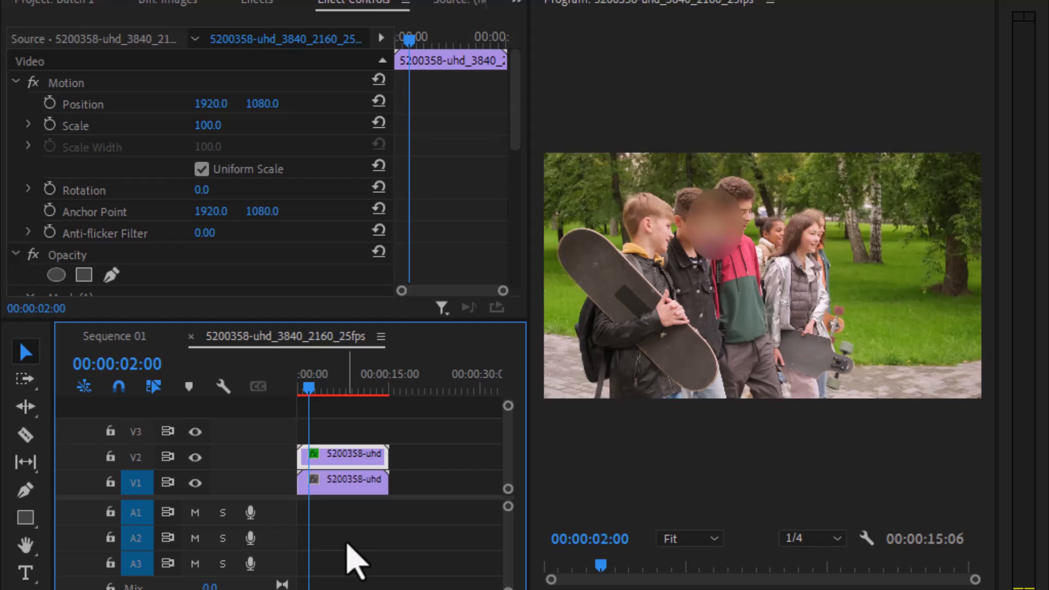
Step: Return to the start of the sequence and track the V2 clip's opacity mask forward through the whole clip
drag(302, 384, 281, 393)
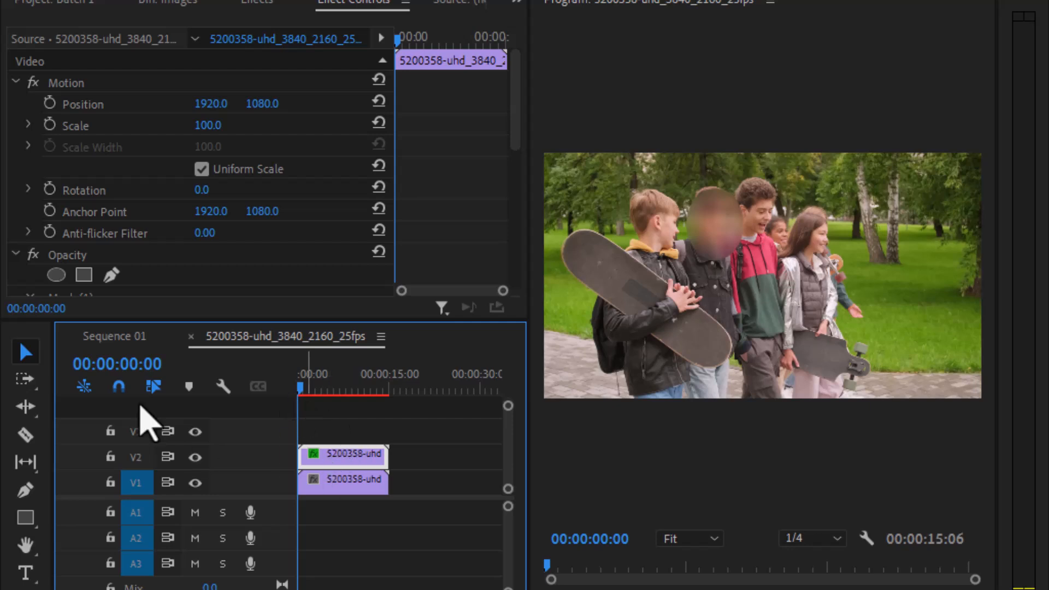
scroll(197, 290, down, 4)
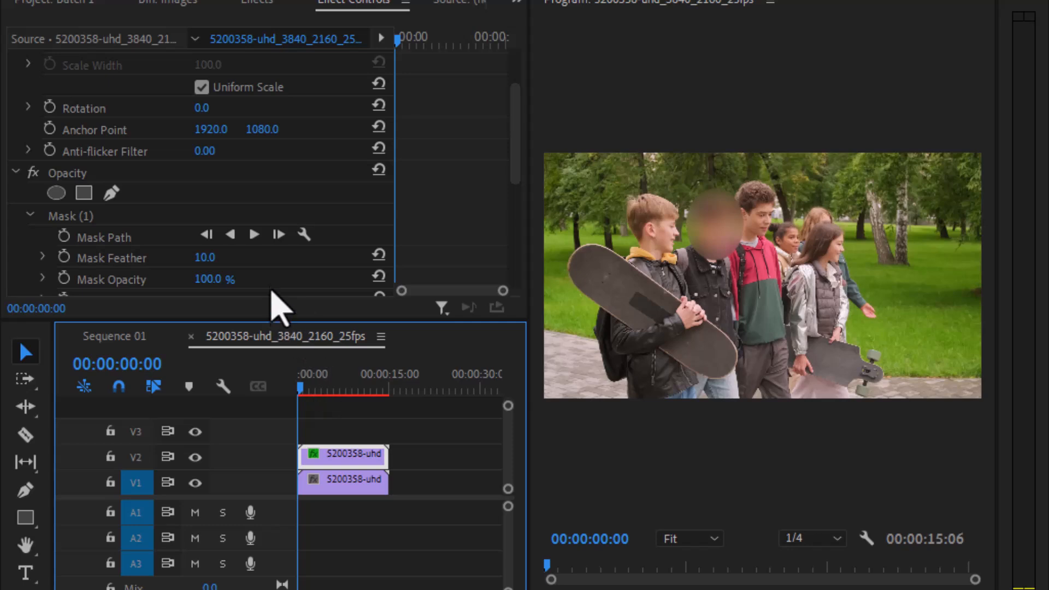
click(256, 238)
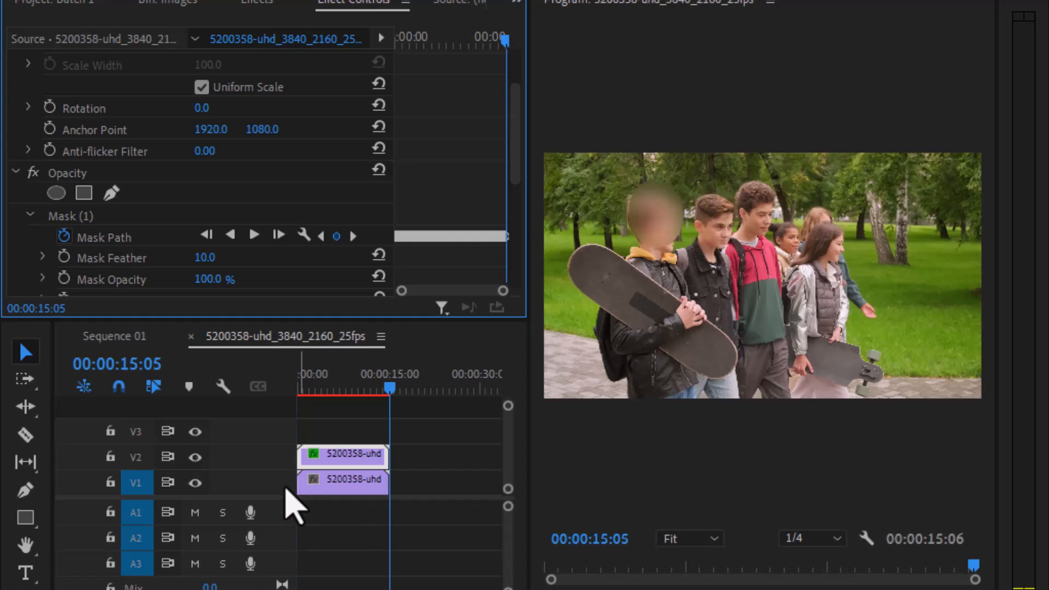
Step: Return to the start and enlarge the timeline and effect keyframe views to examine the tracked Mask Path keyframes
click(308, 389)
drag(284, 386, 267, 387)
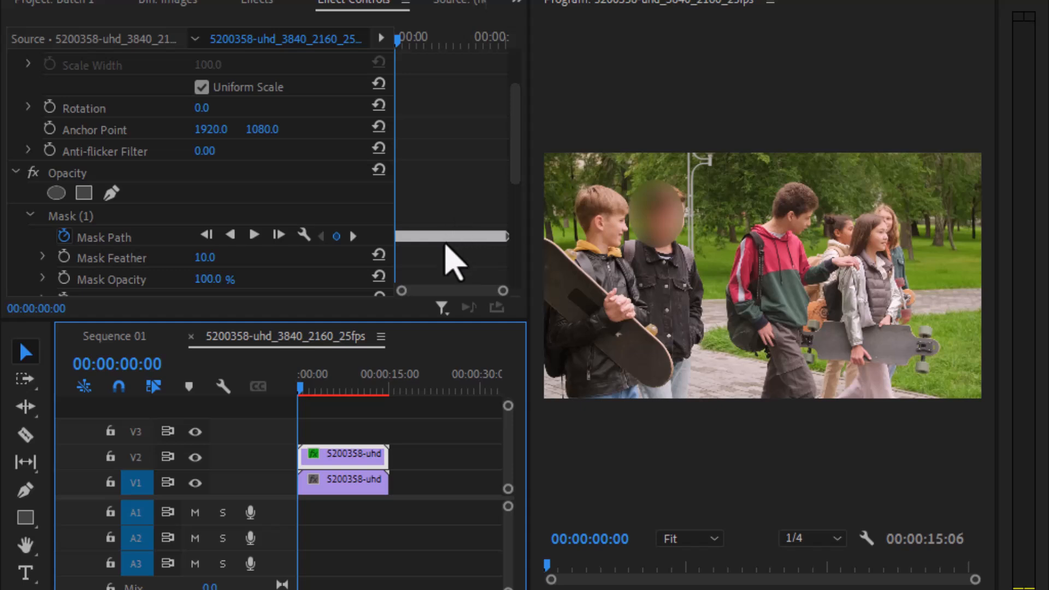
key(backslash)
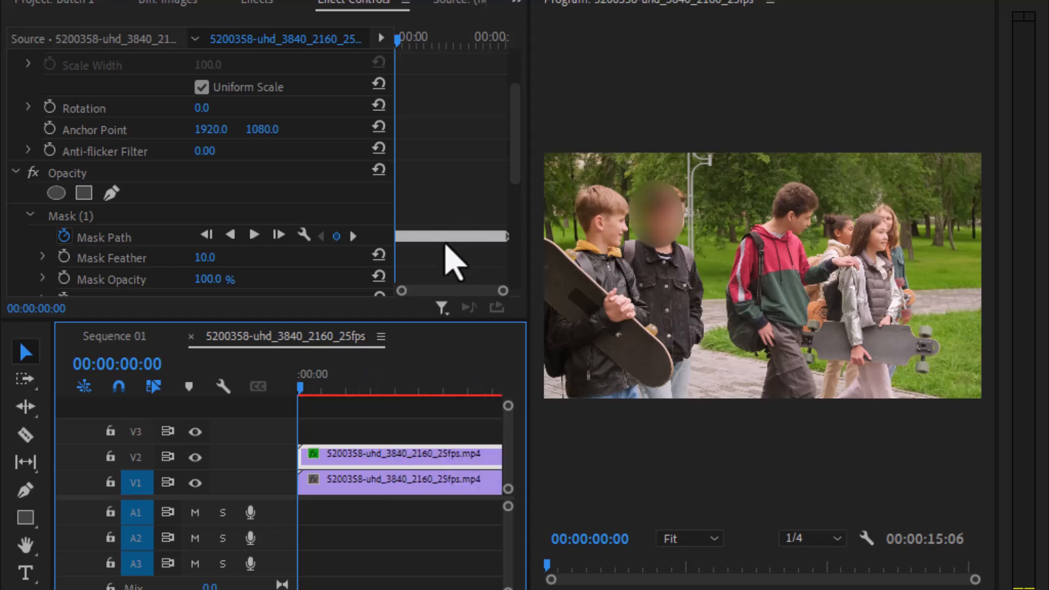
click(456, 167)
key(equal)
key(equal)
key(equal)
key(equal)
key(equal)
key(equal)
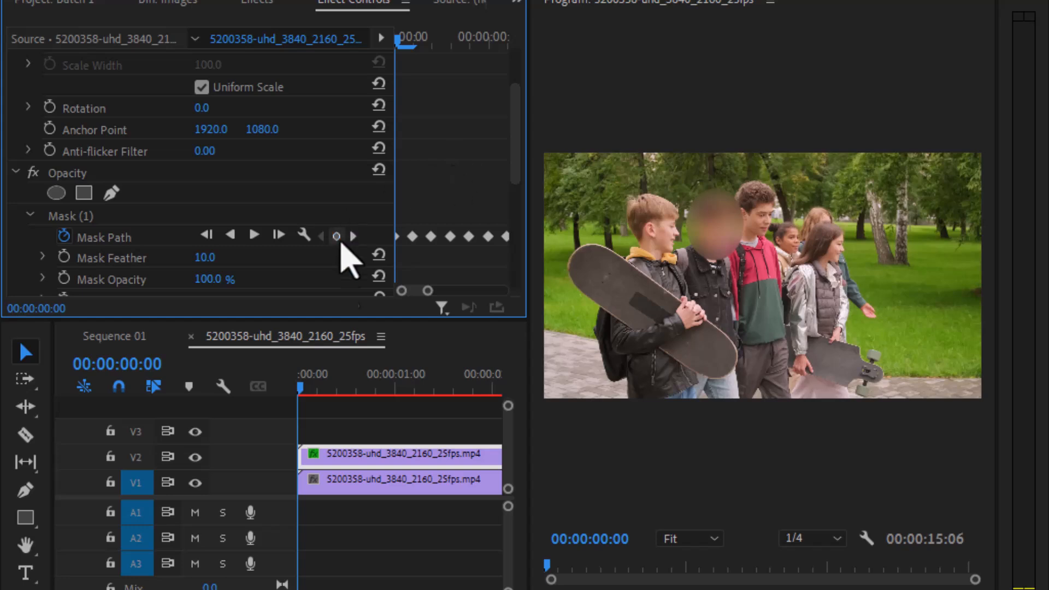
Step: Play and scrub the 5200358-uhd_3840_2160_25fps sequence up to about 00:00:05:16 to check the blur's tracking of the face
click(373, 426)
key(space)
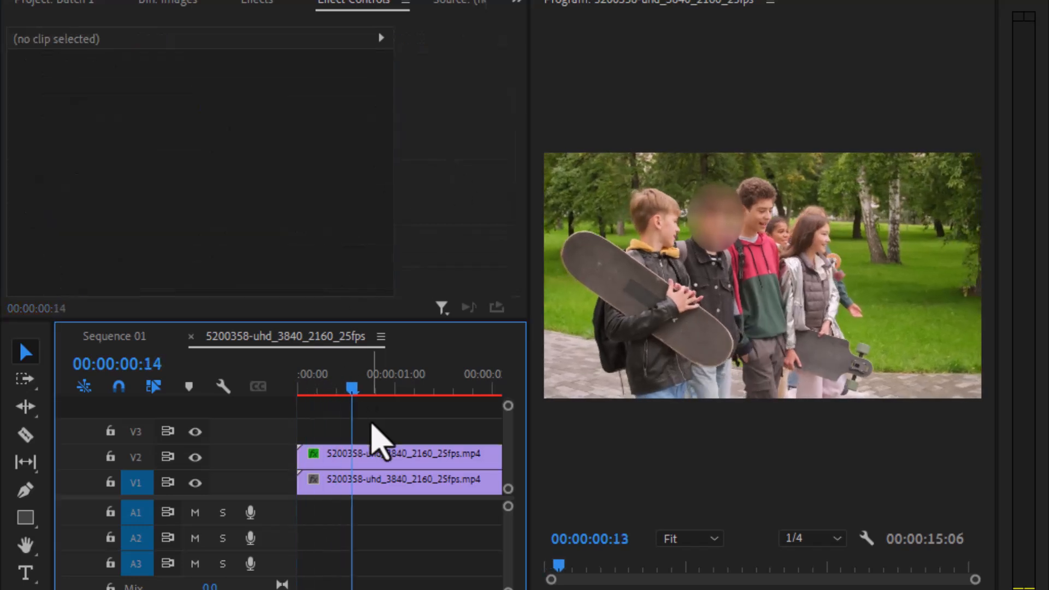
click(376, 387)
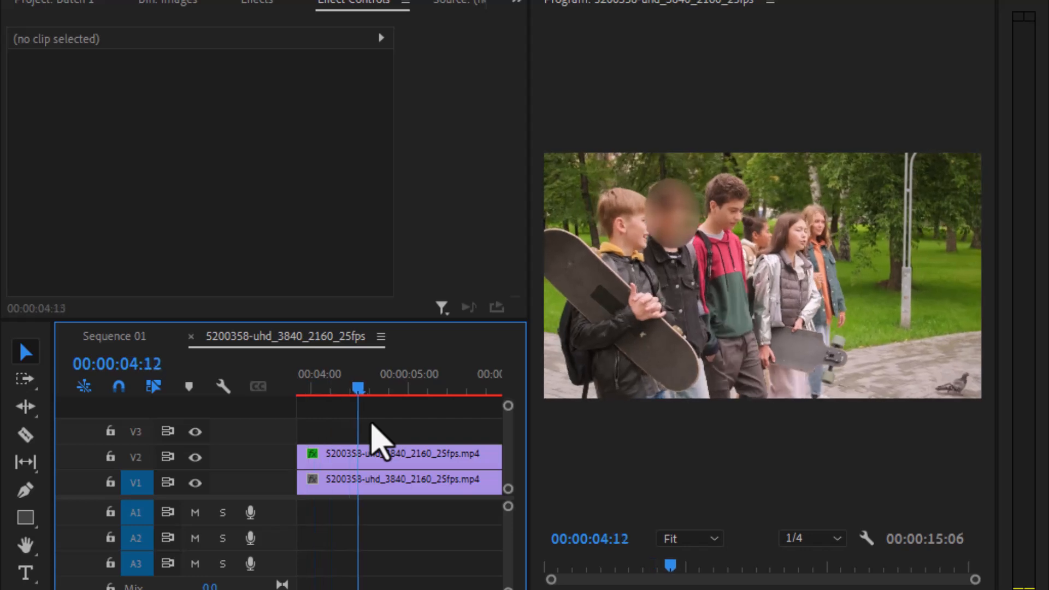
key(space)
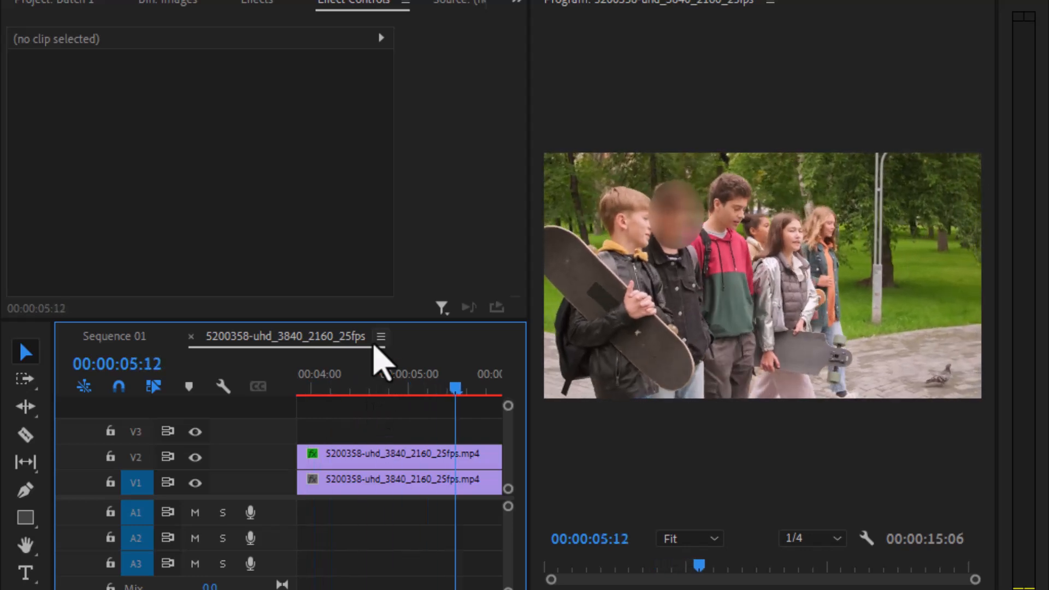
scroll(373, 344, up, 1)
scroll(366, 459, down, 1)
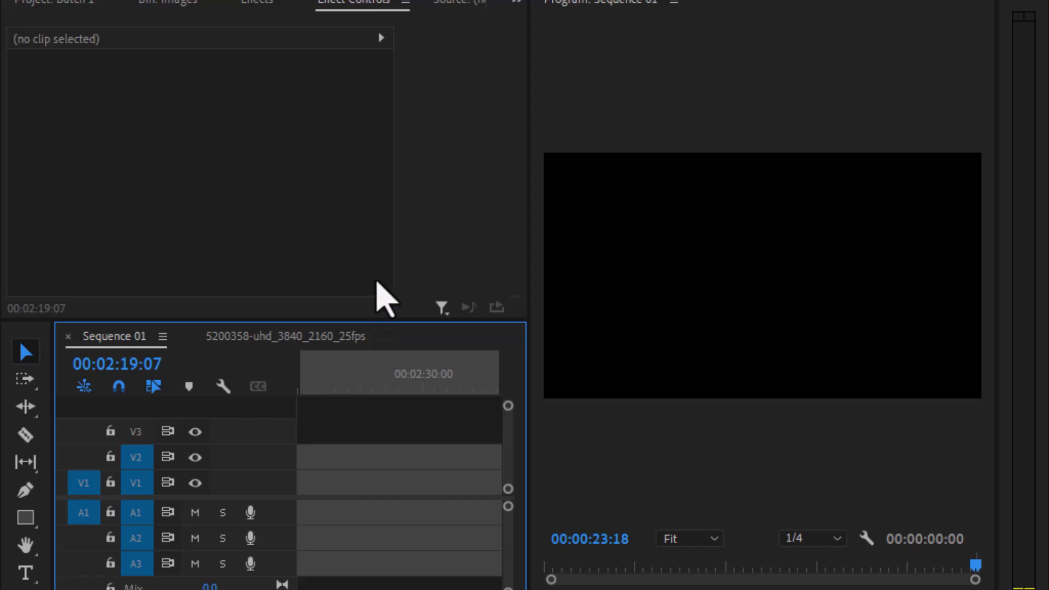
click(277, 341)
click(402, 387)
drag(403, 389, 473, 389)
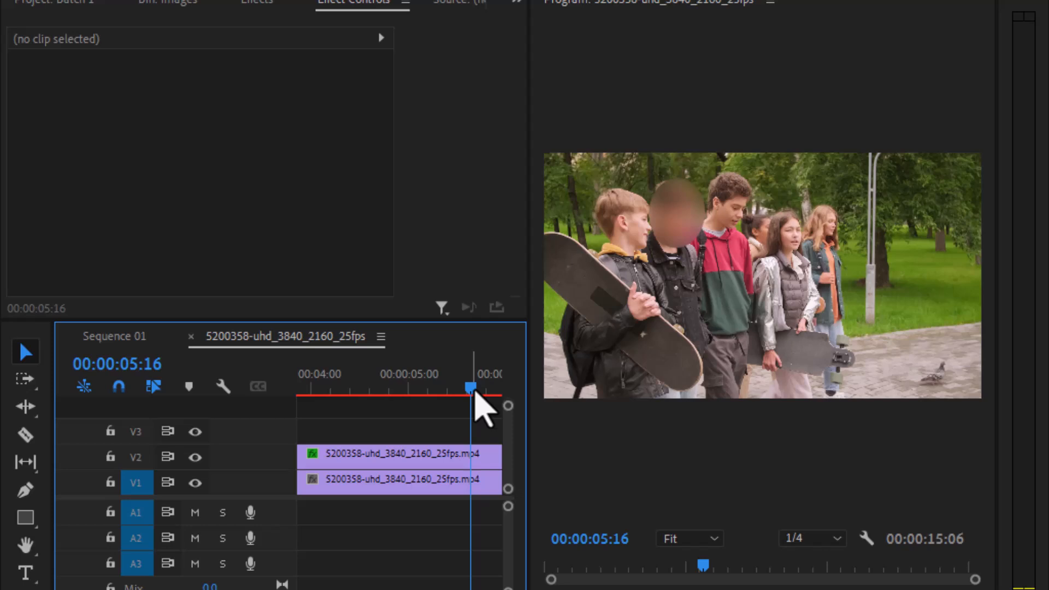
Step: Go to 00:00:03:23 and delete the tracked Mask (1) from the V2 clip's Opacity
click(304, 387)
click(333, 457)
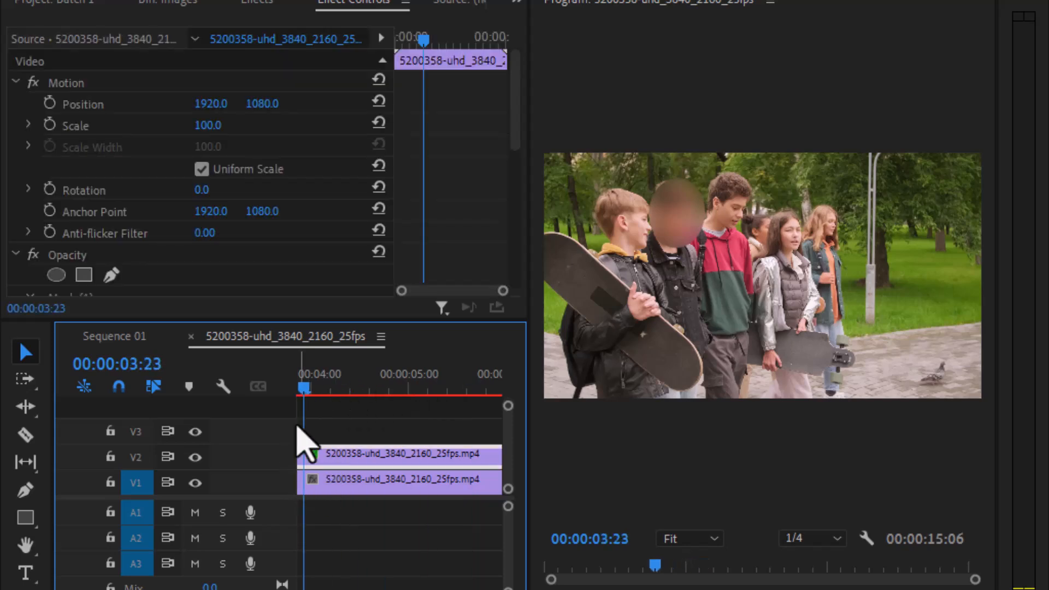
scroll(219, 240, down, 2)
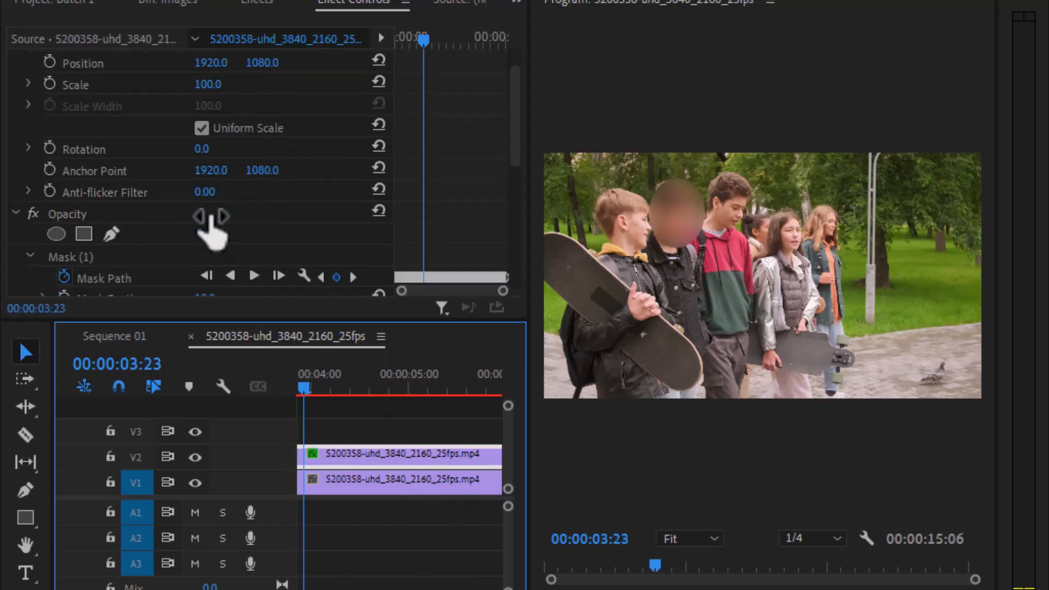
scroll(210, 232, down, 4)
click(112, 176)
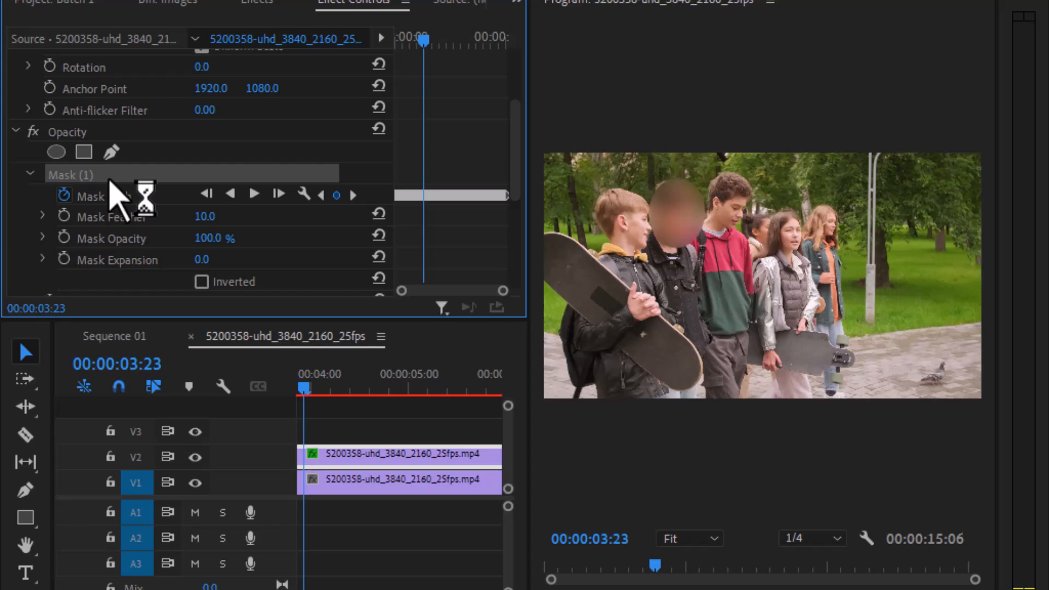
key(Delete)
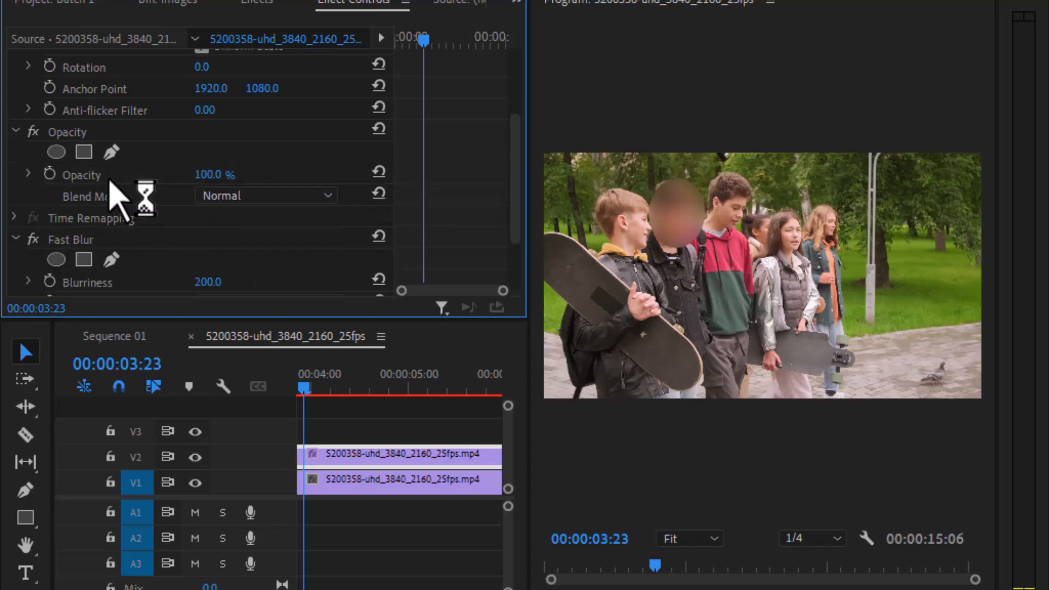
Step: Turn off the Fast Blur effect on the V2 clip
click(407, 456)
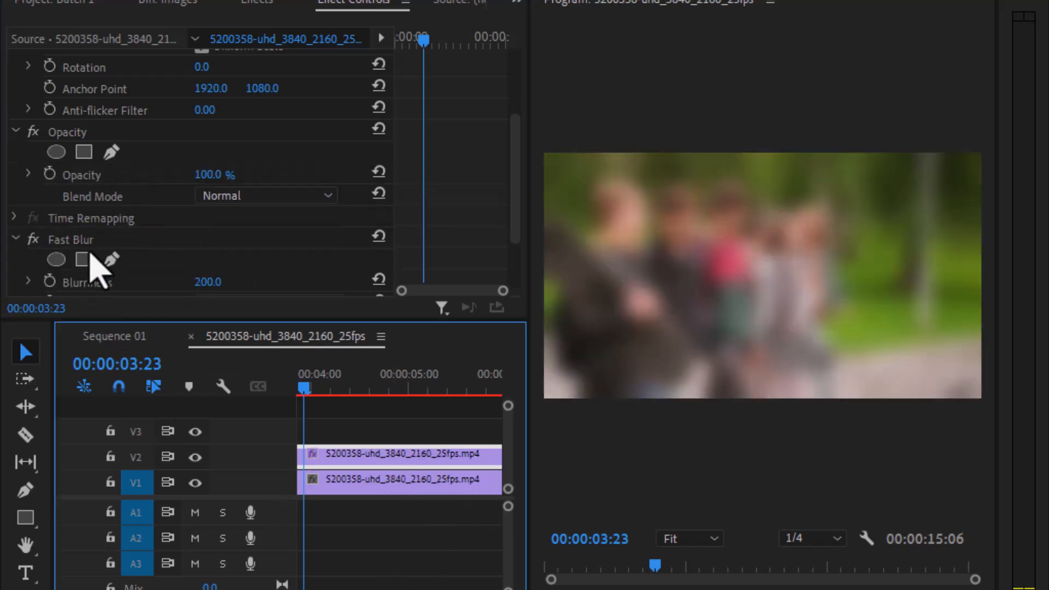
click(33, 239)
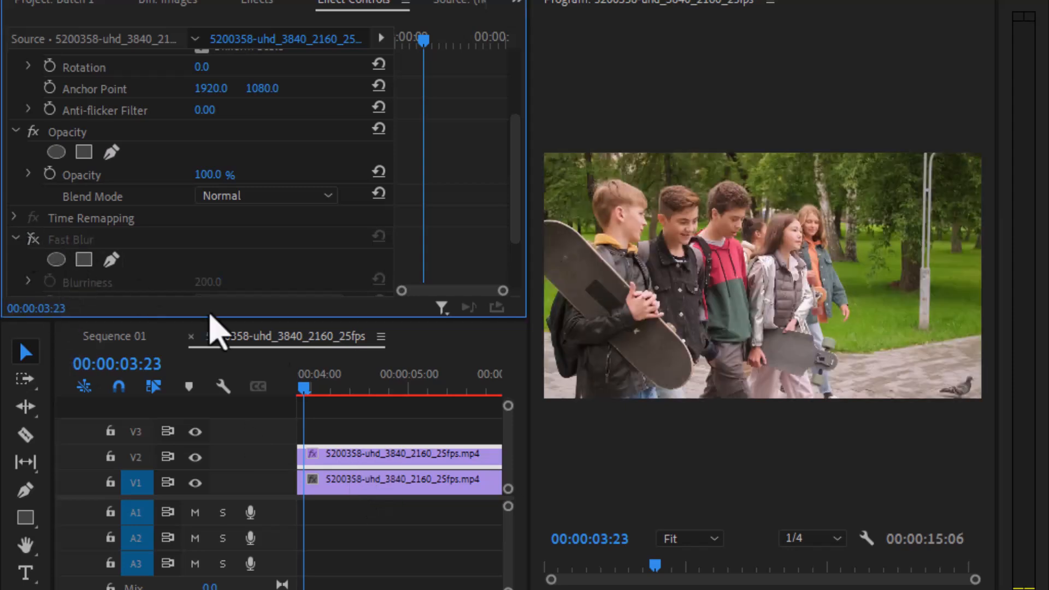
click(347, 422)
Step: Add a new ellipse mask to the V2 clip's Opacity at 00:00:03:23
click(336, 455)
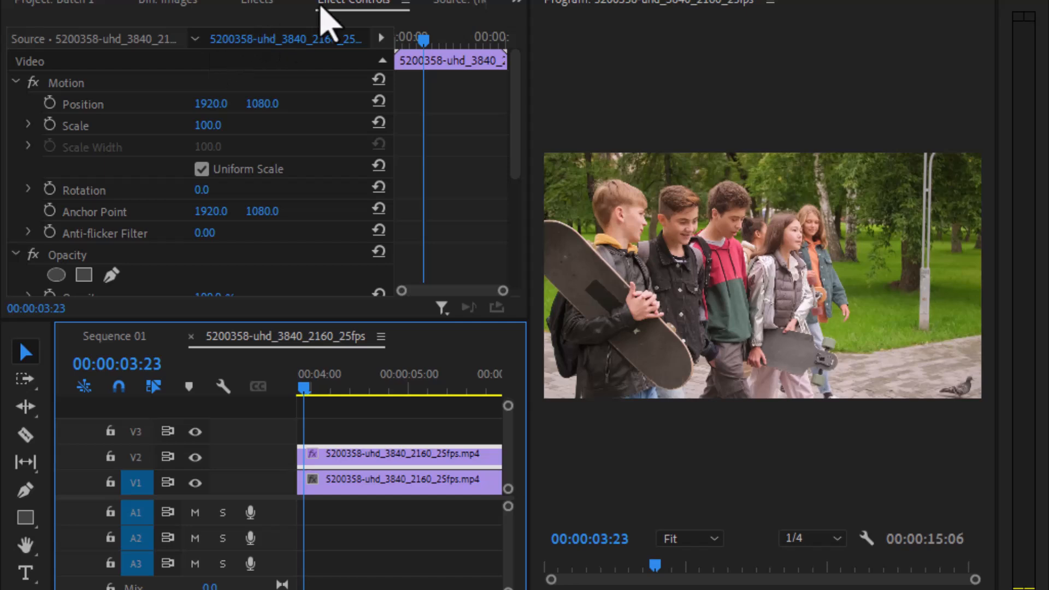
scroll(147, 141, down, 3)
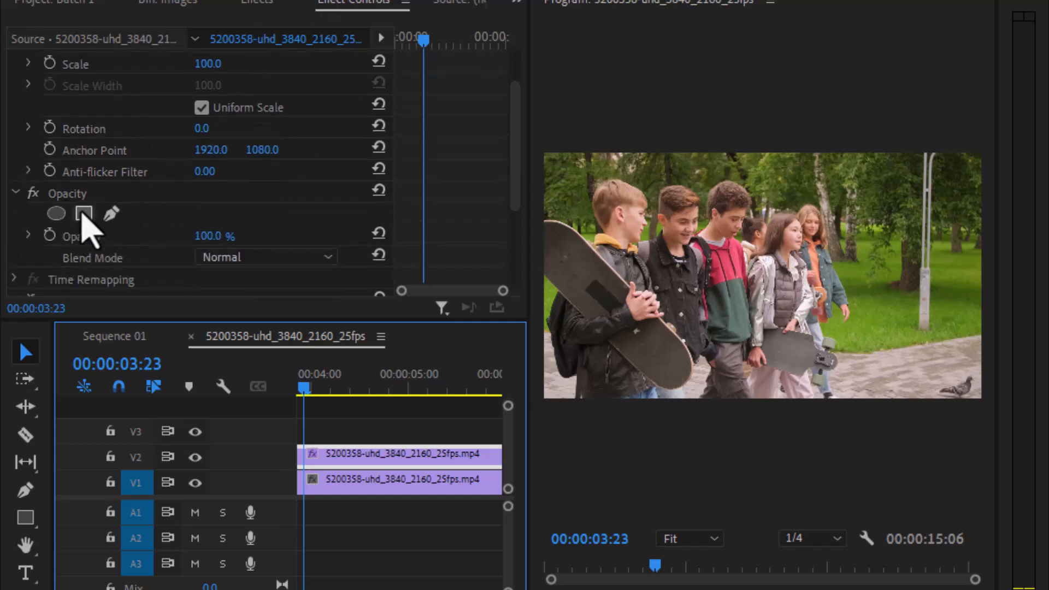
click(56, 213)
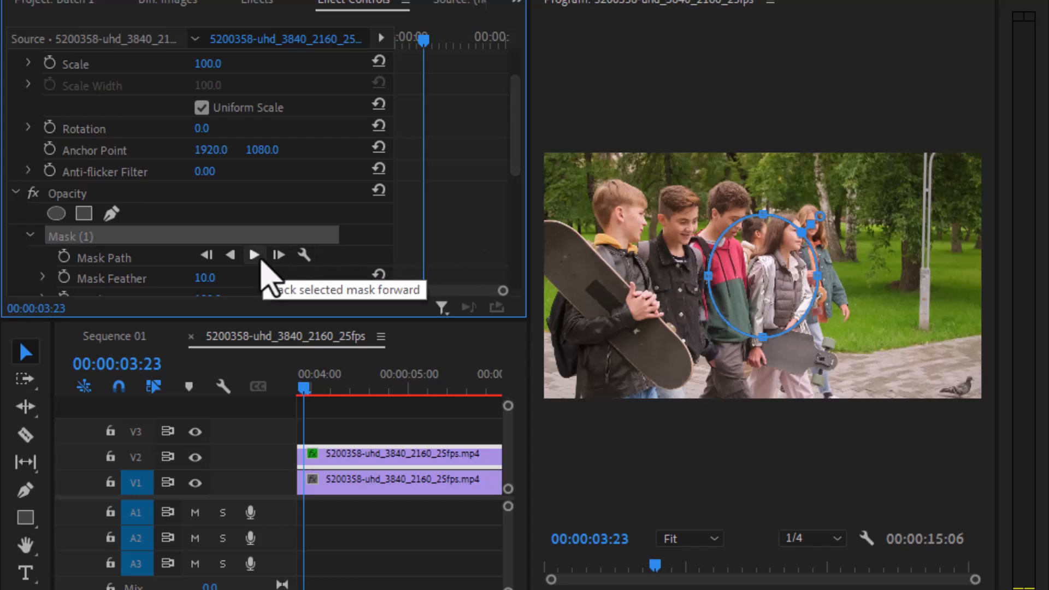
click(363, 433)
click(374, 458)
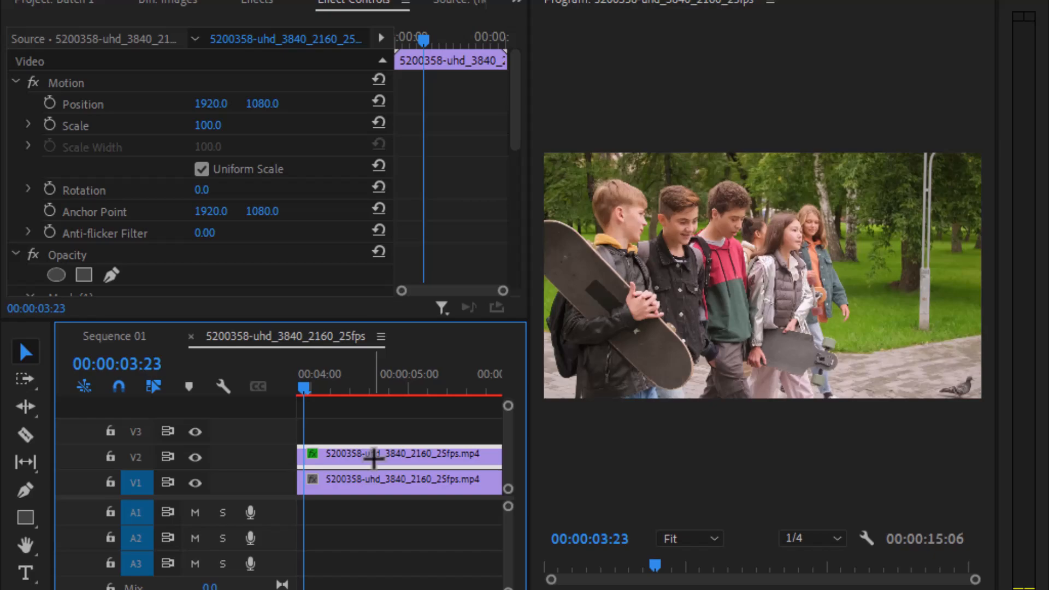
Step: Switch to File Explorer and close the open Chunks and Images folder windows
click(448, 589)
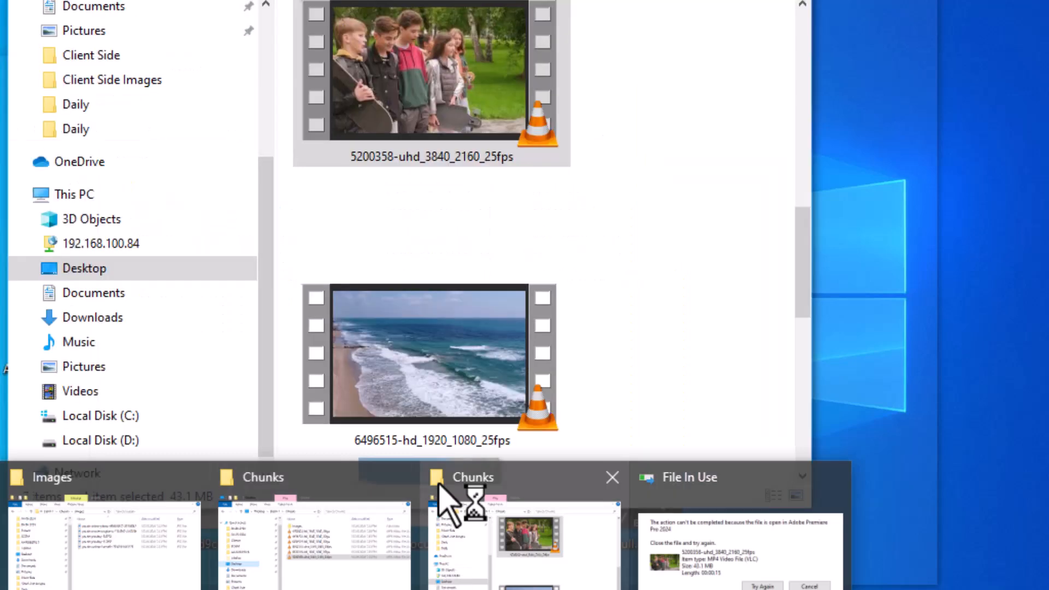
click(434, 538)
click(535, 185)
click(699, 140)
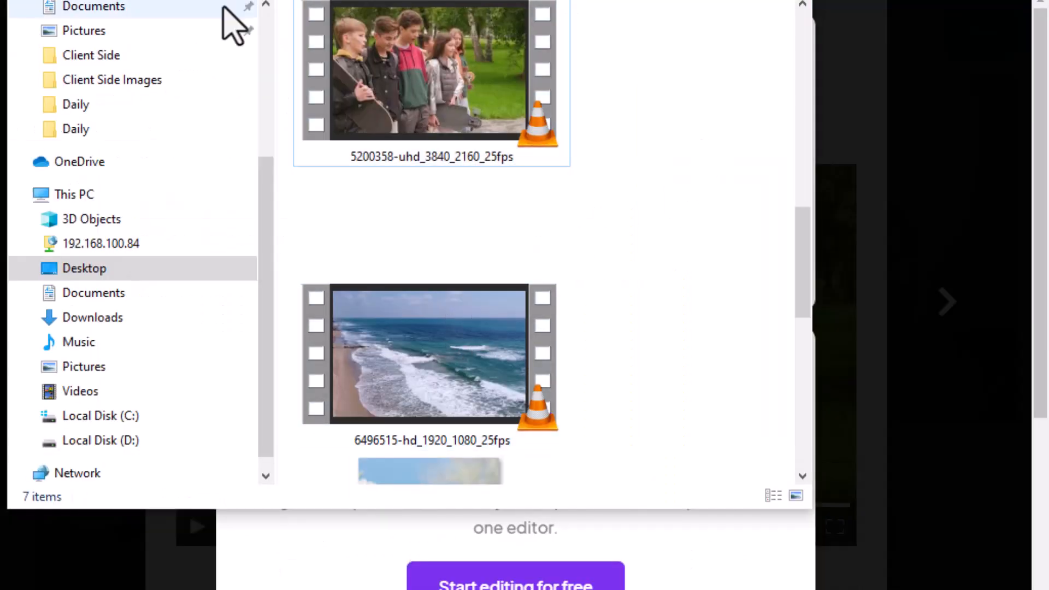
drag(200, 0, 287, 169)
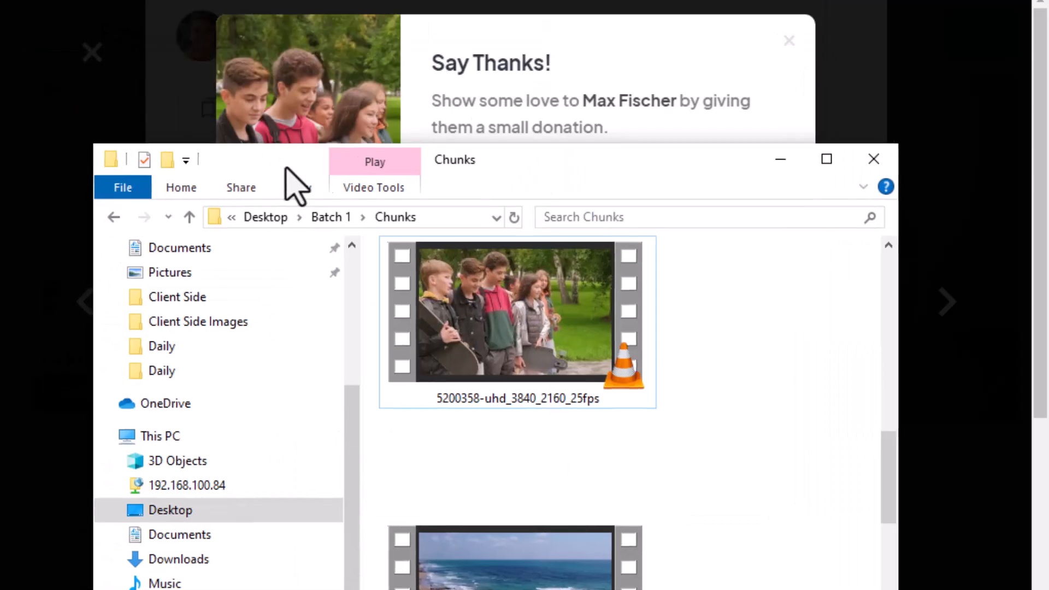
click(873, 158)
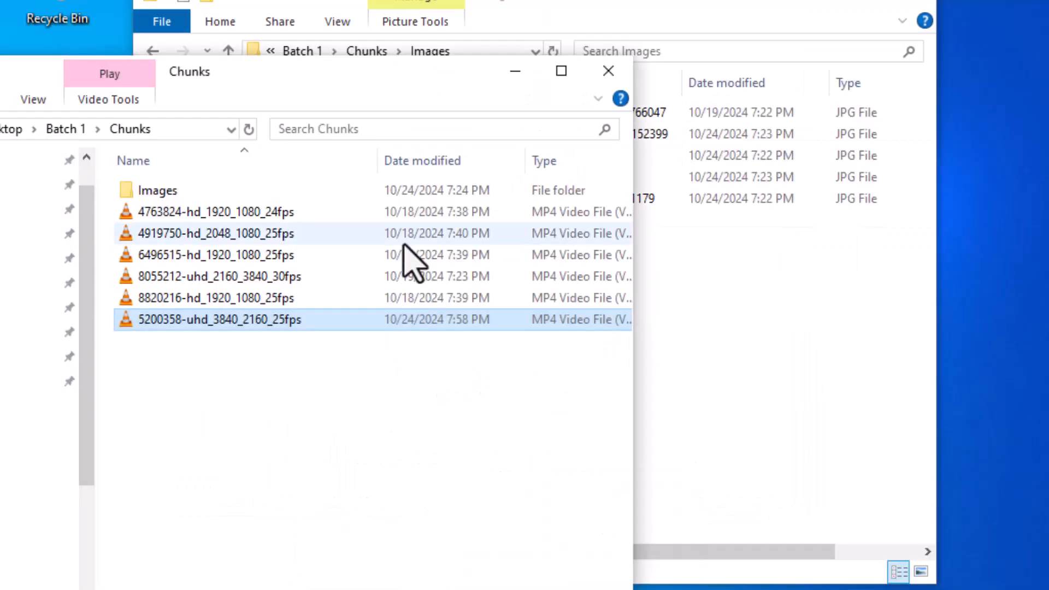
click(616, 81)
click(922, 1)
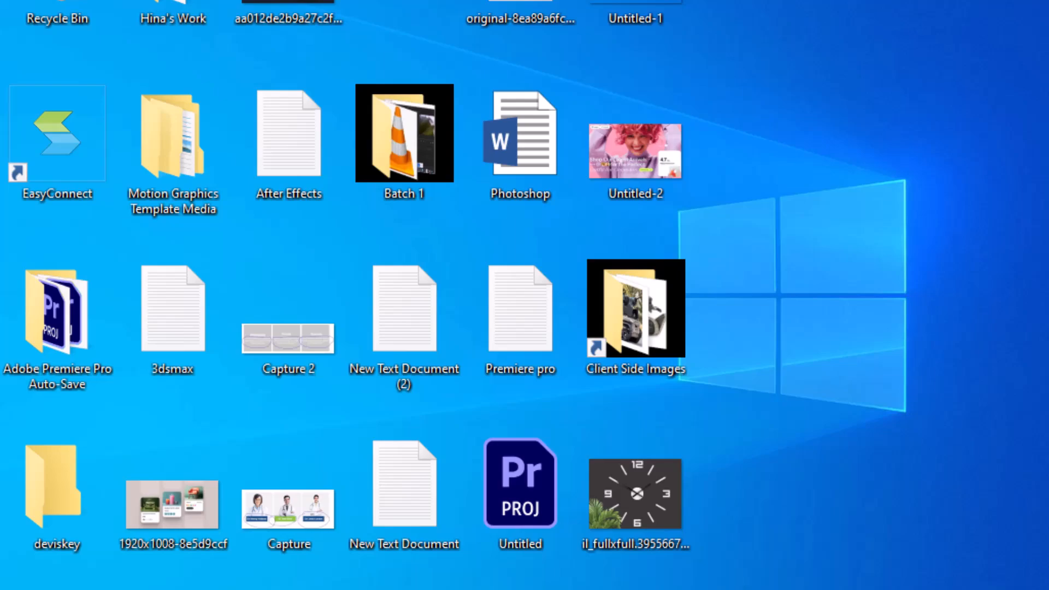
key(super+w)
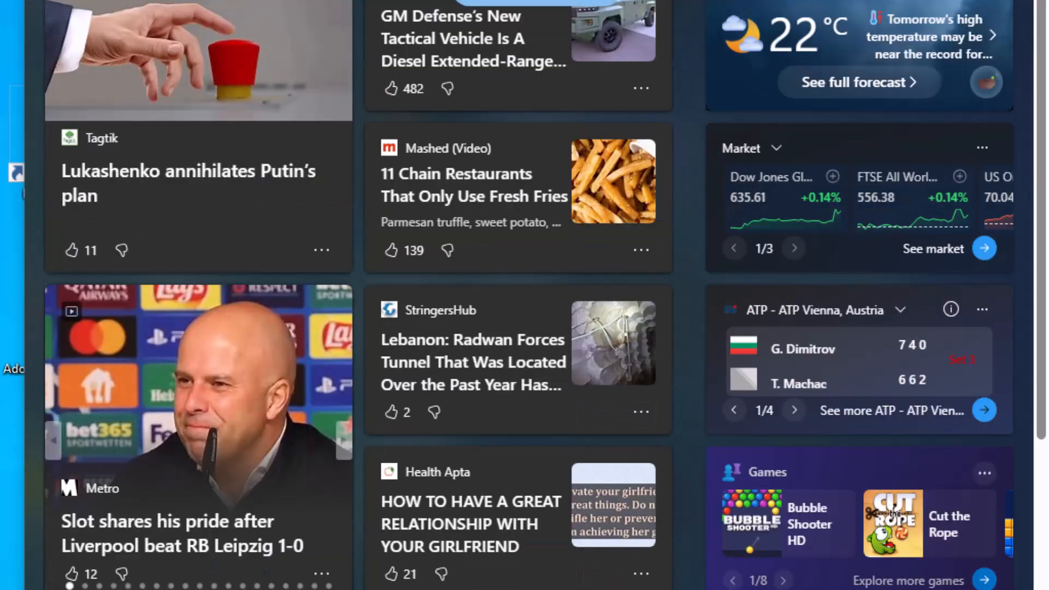
key(super+w)
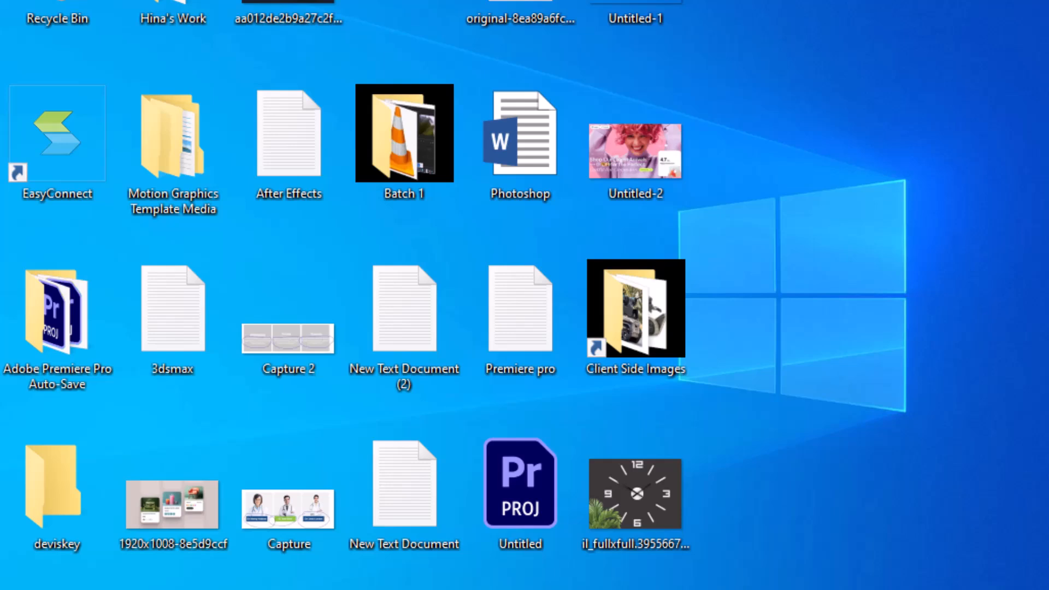
click(107, 589)
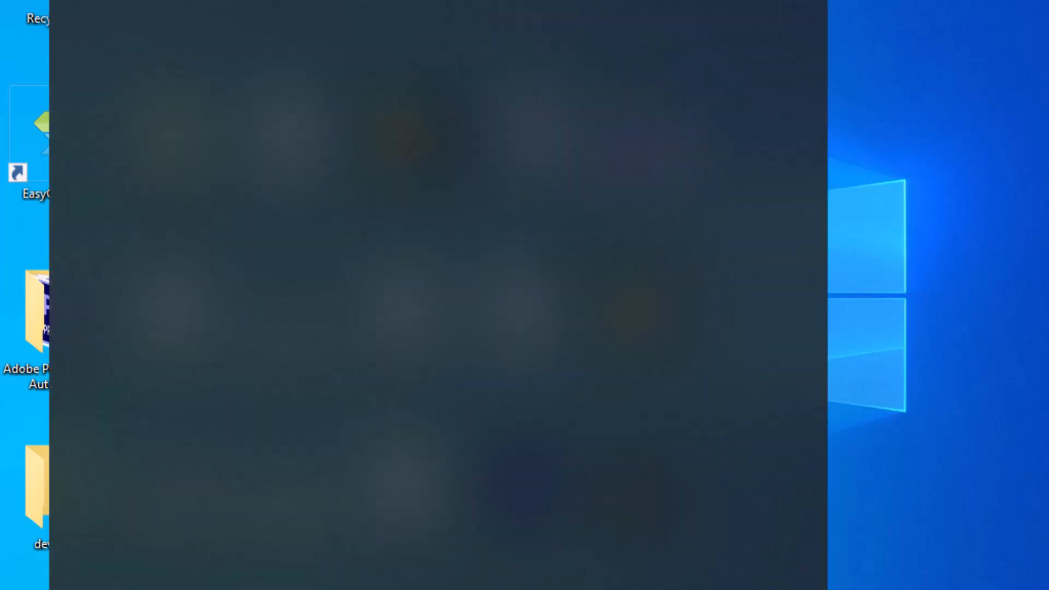
text(c)
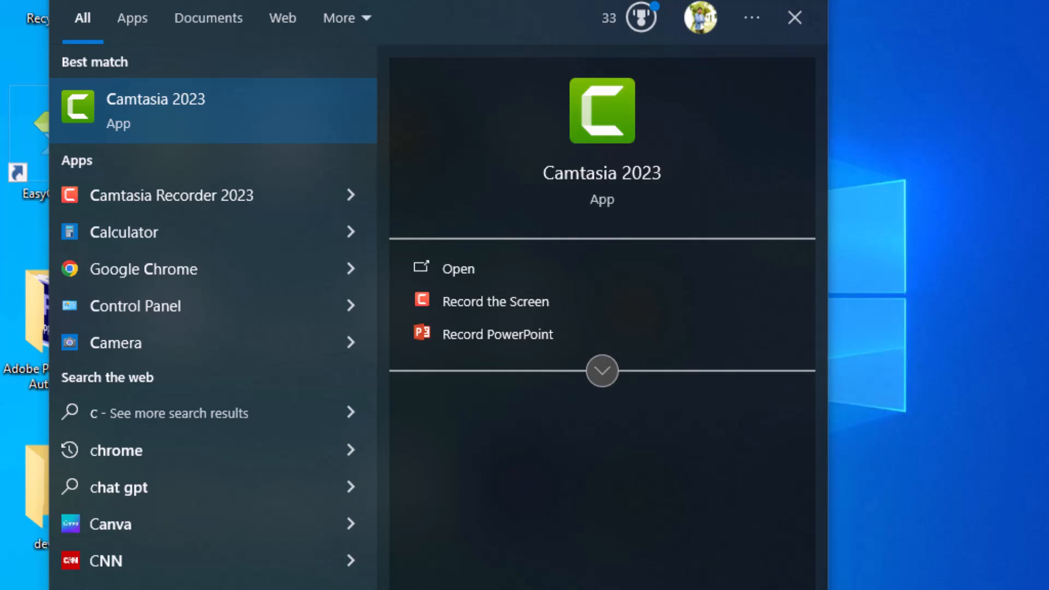
key(BackSpace)
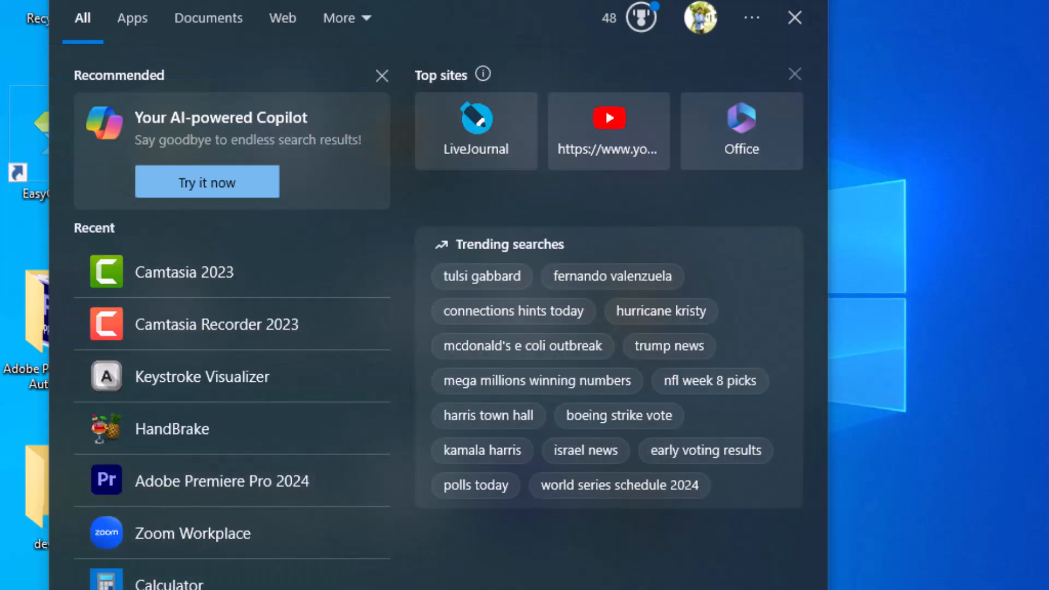
key(Escape)
key(super)
click(859, 401)
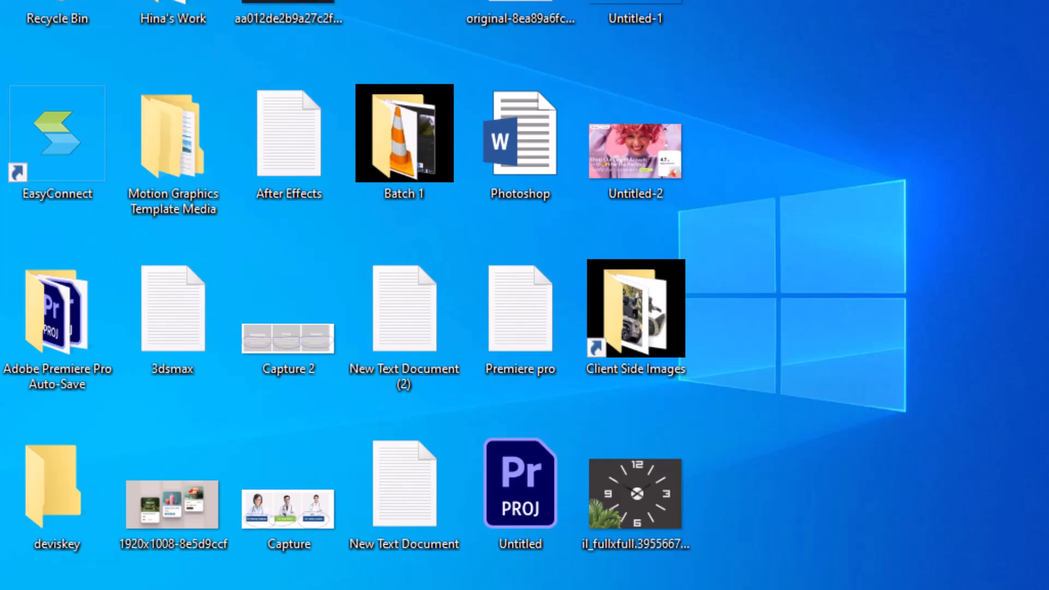
Step: Search Windows for "text", launch Notepad and maximize its window
key(super+s)
text(te)
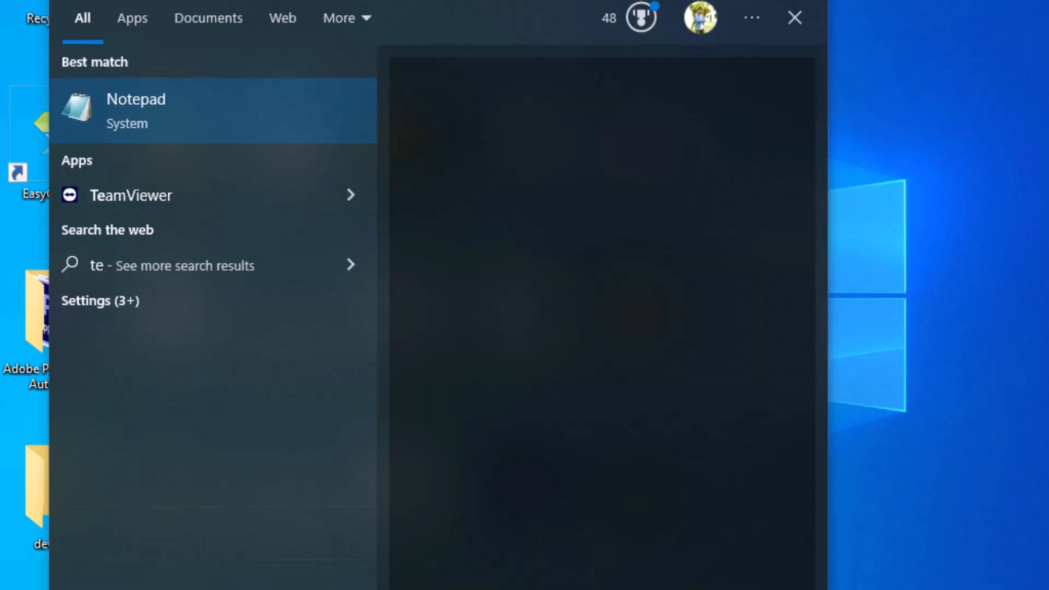
text(xt)
key(Return)
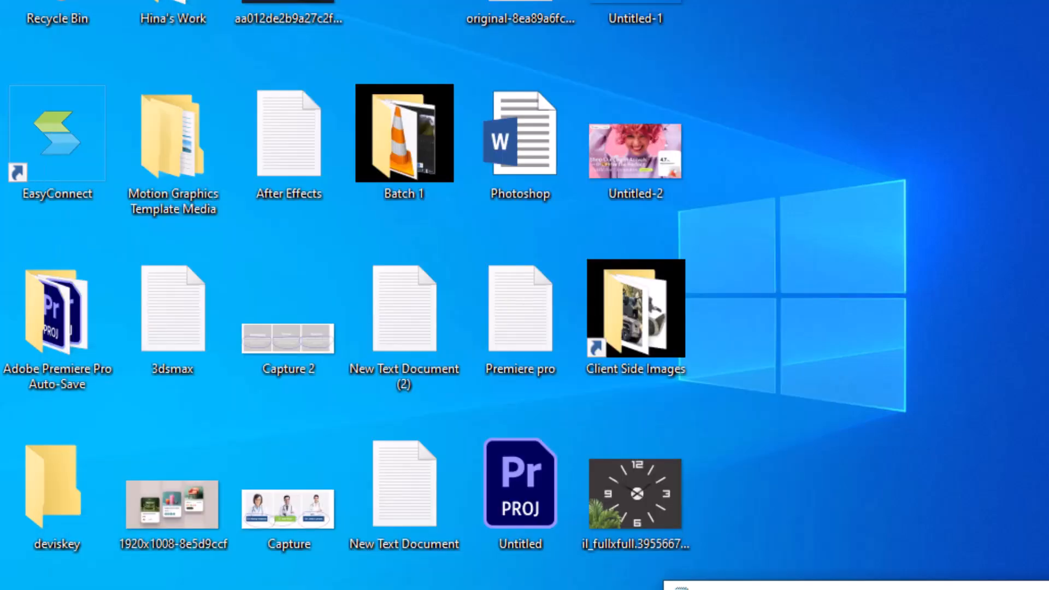
double_click(778, 588)
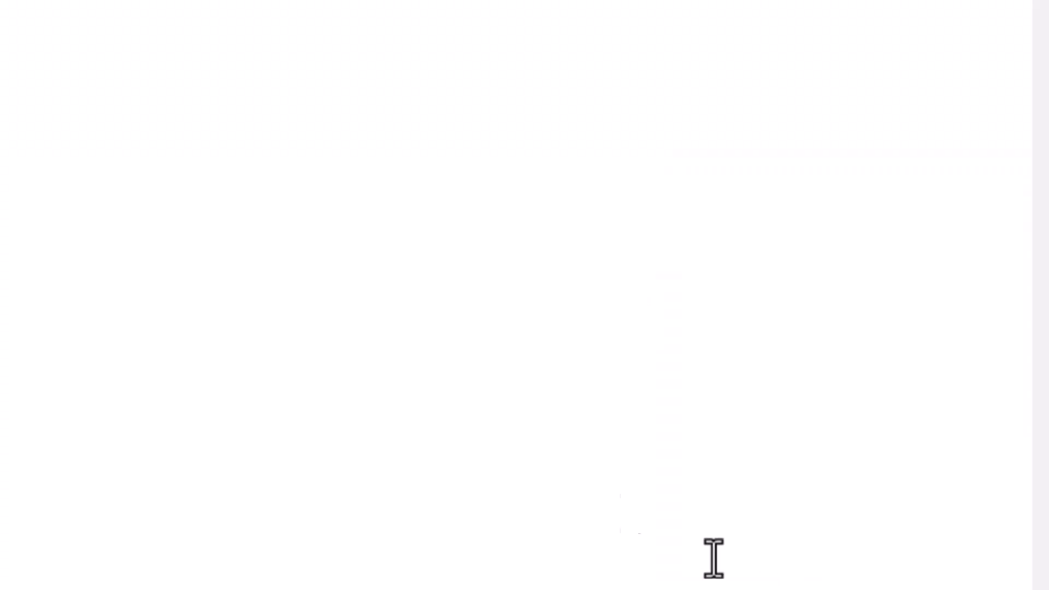